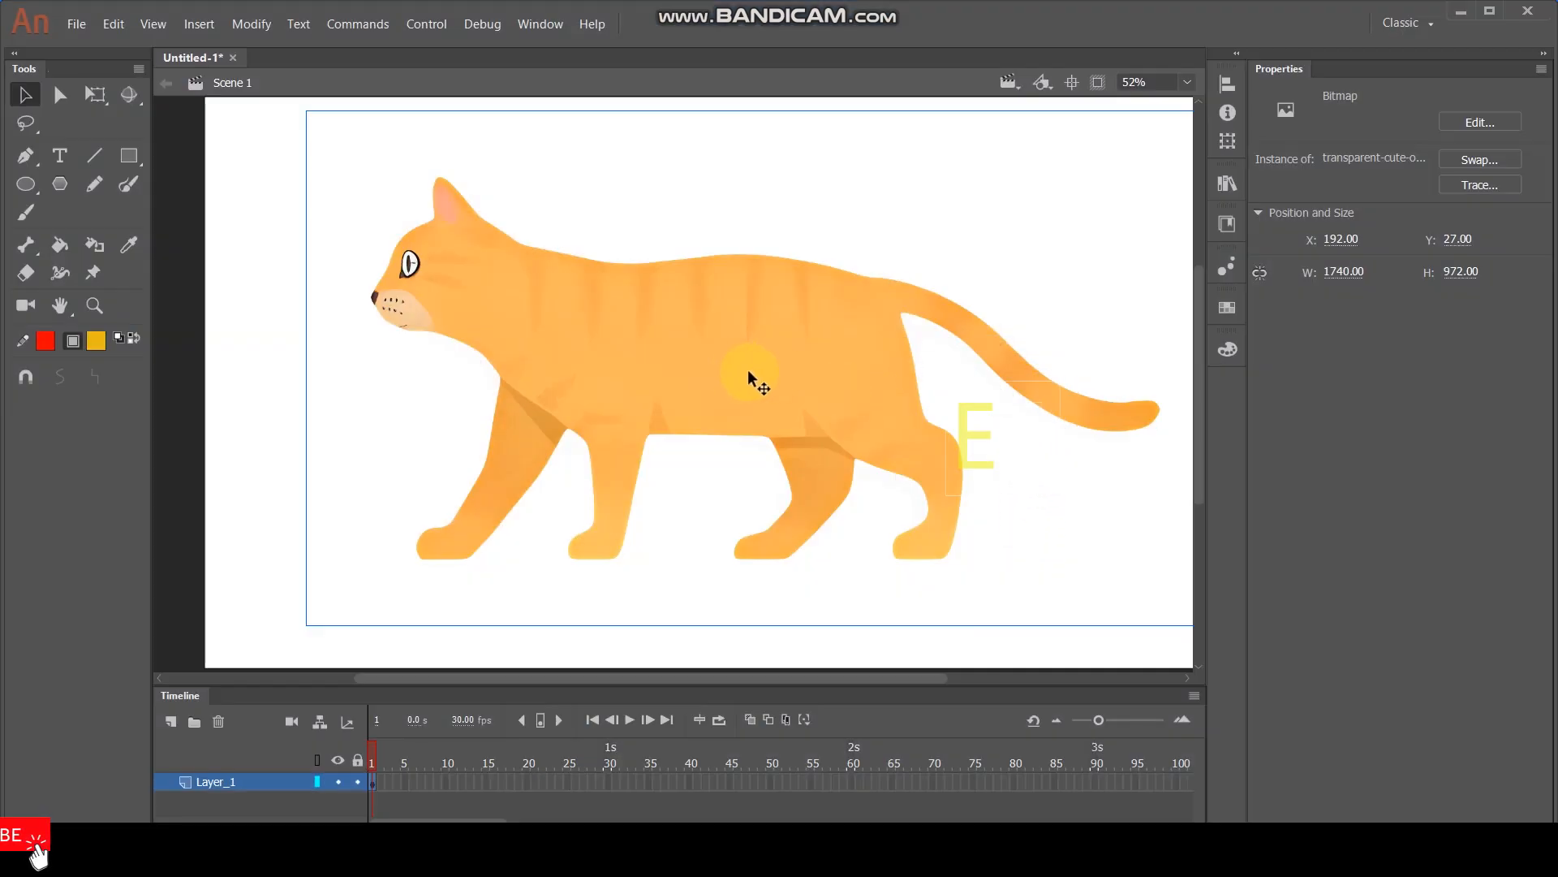
Move the cat reference image to about X 206, Y 34 on the stage.
{"action": "scroll", "coordinate": [739, 337], "scroll_direction": "down", "scroll_amount": 2}
{"action": "scroll", "coordinate": [771, 349], "scroll_direction": "up", "scroll_amount": 2}
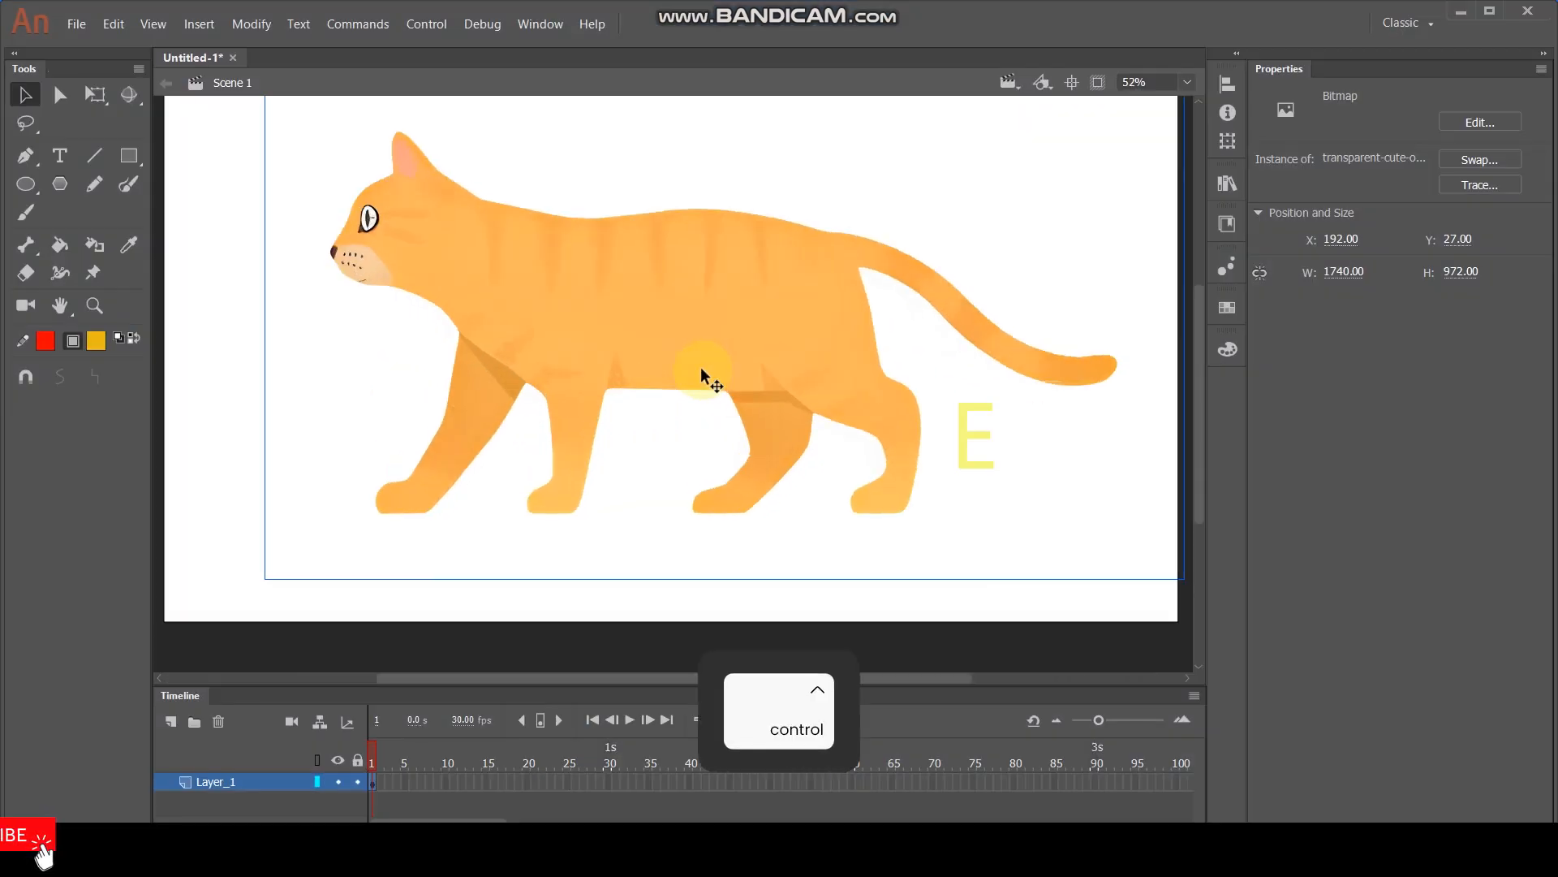
{"action": "scroll", "coordinate": [699, 367], "scroll_direction": "down", "scroll_amount": 1}
{"action": "scroll", "coordinate": [644, 295], "scroll_direction": "up", "scroll_amount": 1}
{"action": "scroll", "coordinate": [730, 349], "scroll_direction": "down", "scroll_amount": 1}
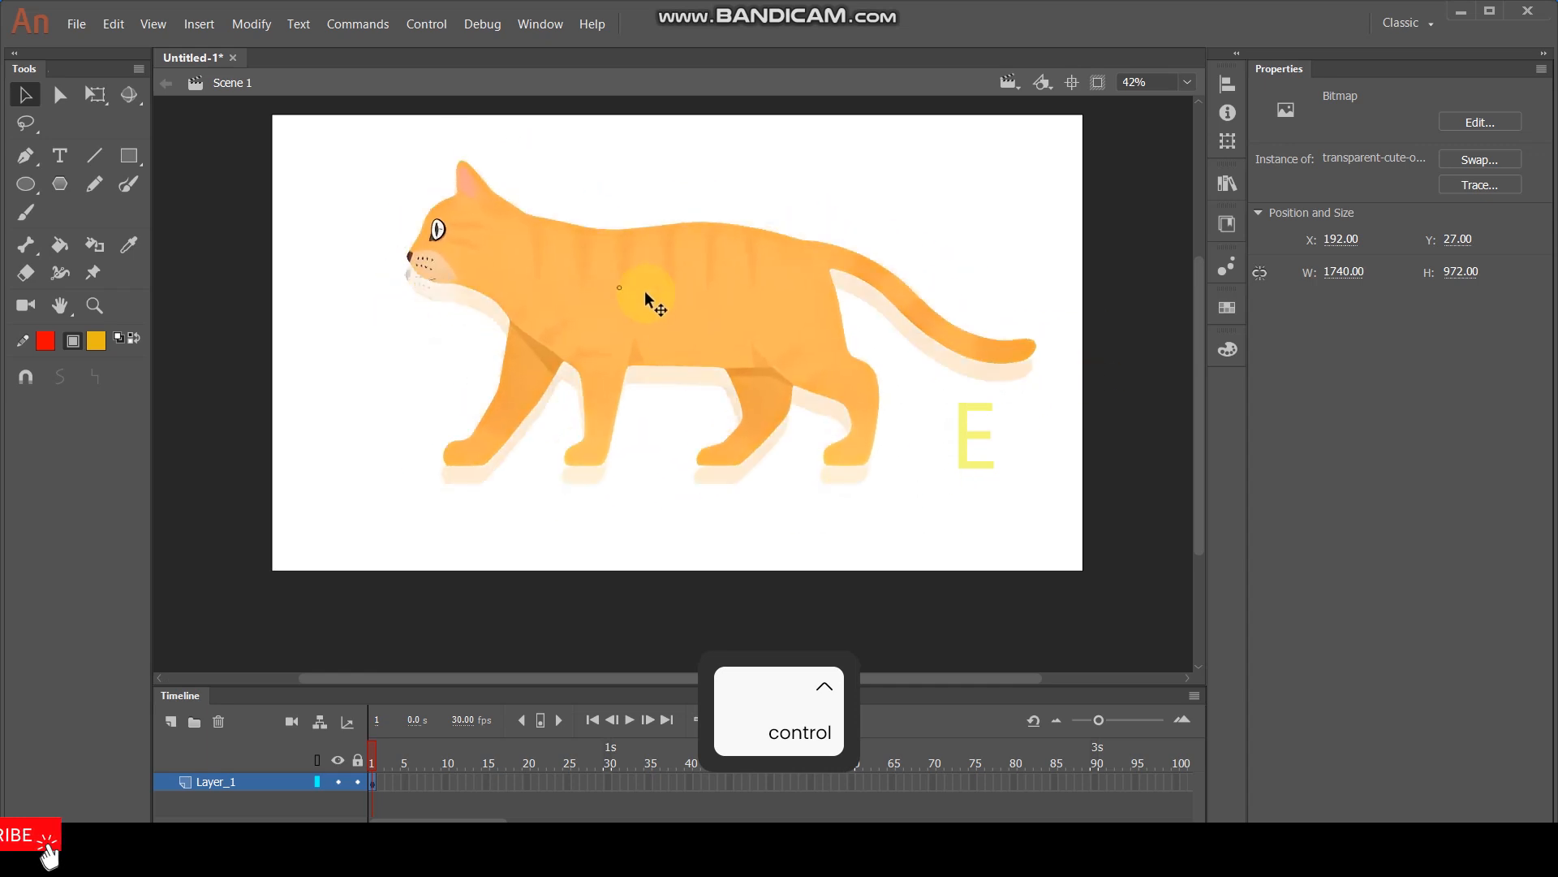
{"action": "scroll", "coordinate": [612, 332], "scroll_direction": "up", "scroll_amount": 1}
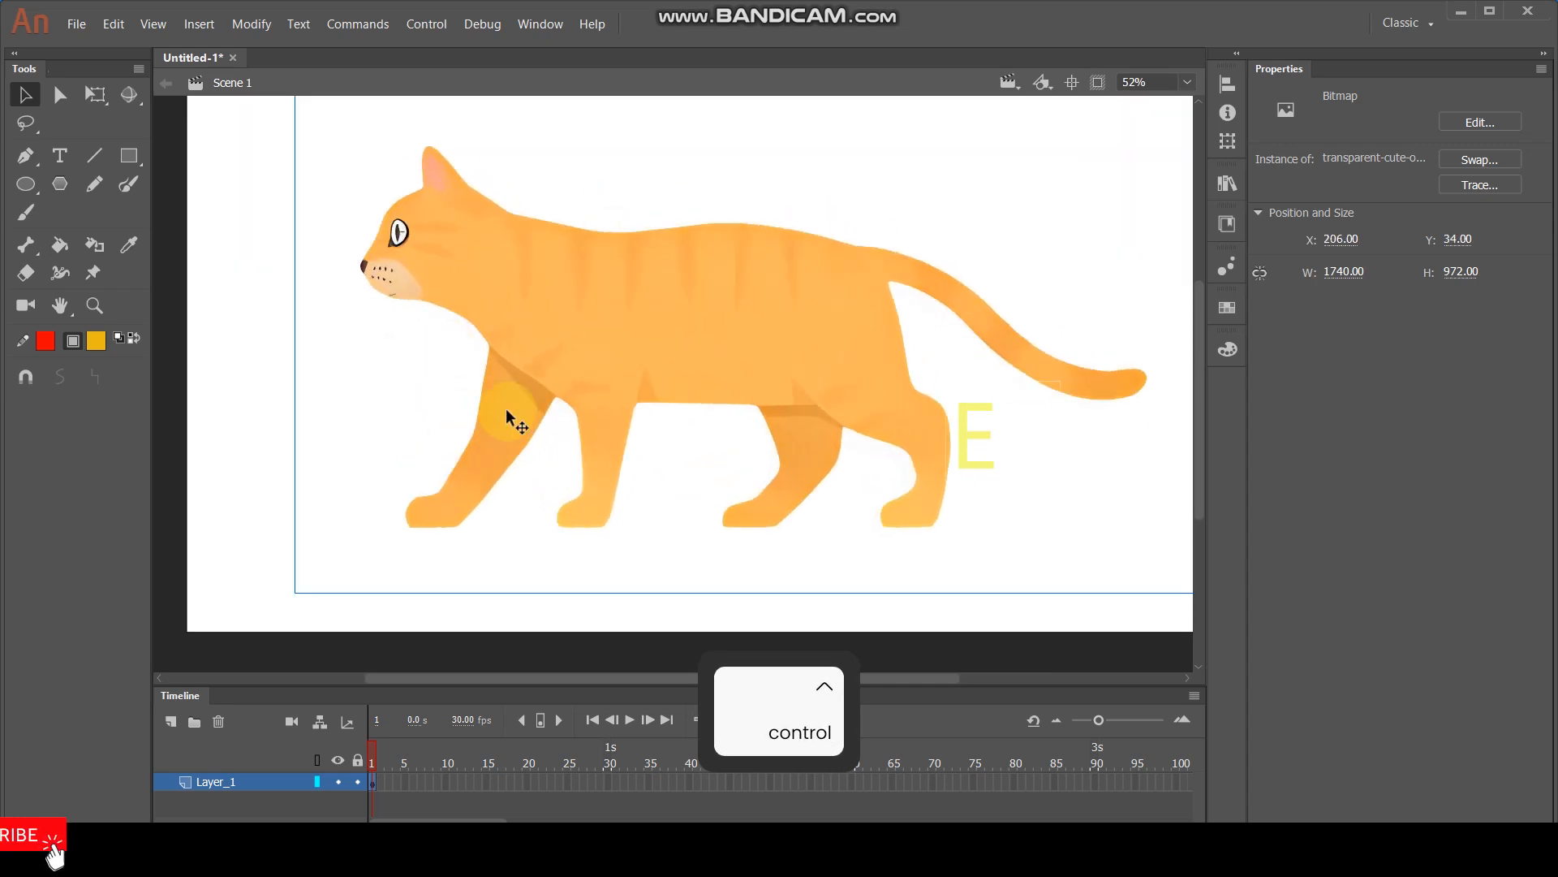
Lock the cat image's layer and add a new layer above it for the tracing.
{"action": "left_click", "coordinate": [357, 783]}
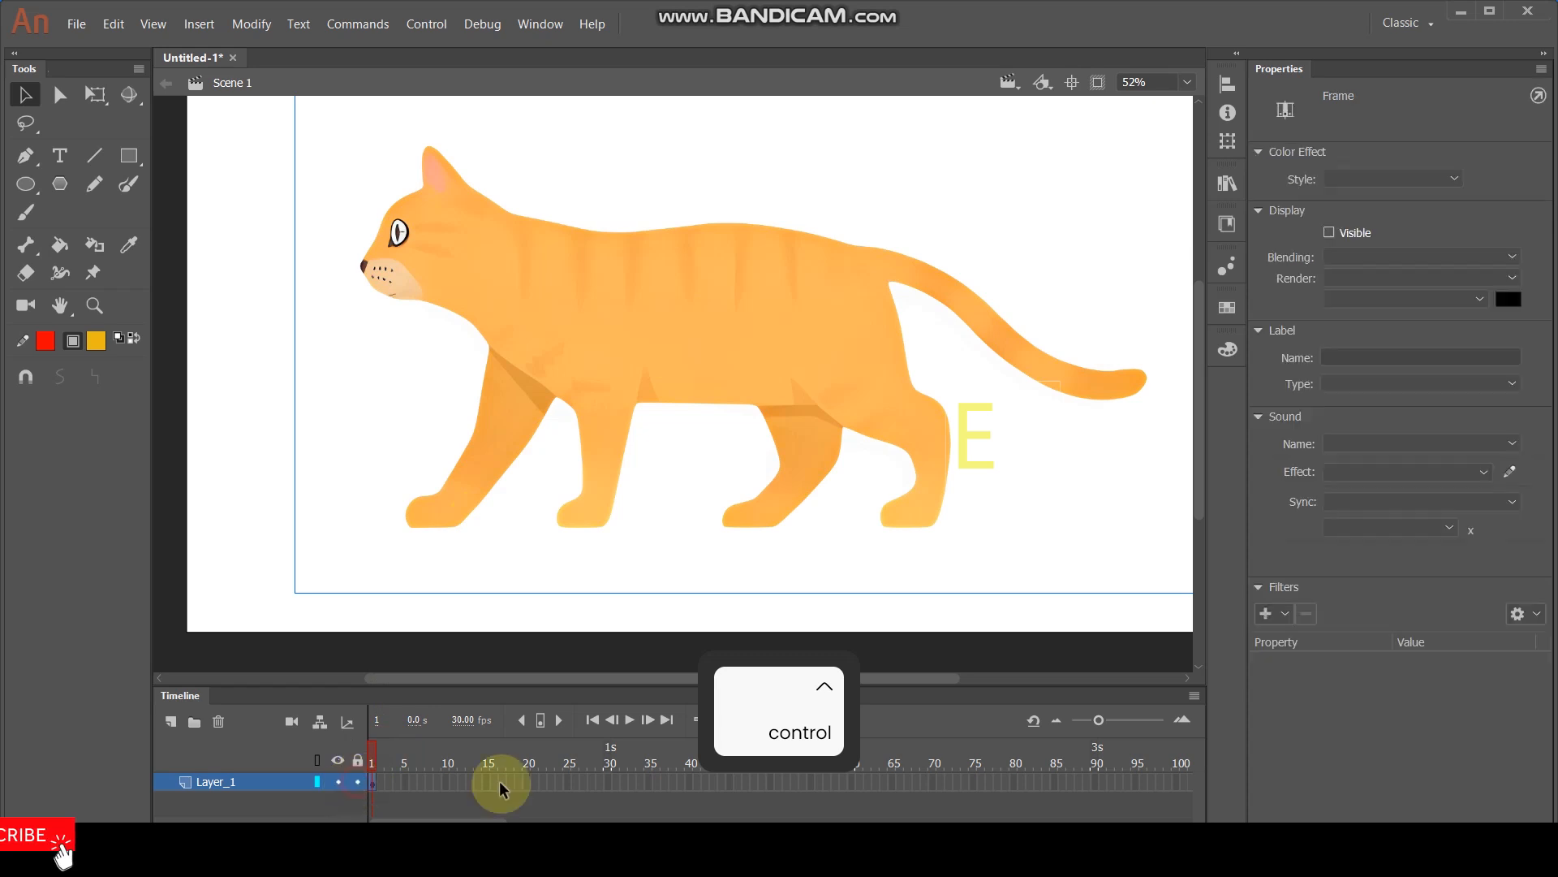
{"action": "left_click", "coordinate": [169, 724]}
Set the Paint Brush stroke to black and trace the cat's body along the chest, belly, rump and back.
{"action": "scroll", "coordinate": [808, 358], "scroll_direction": "up", "scroll_amount": 1, "text": "ctrl"}
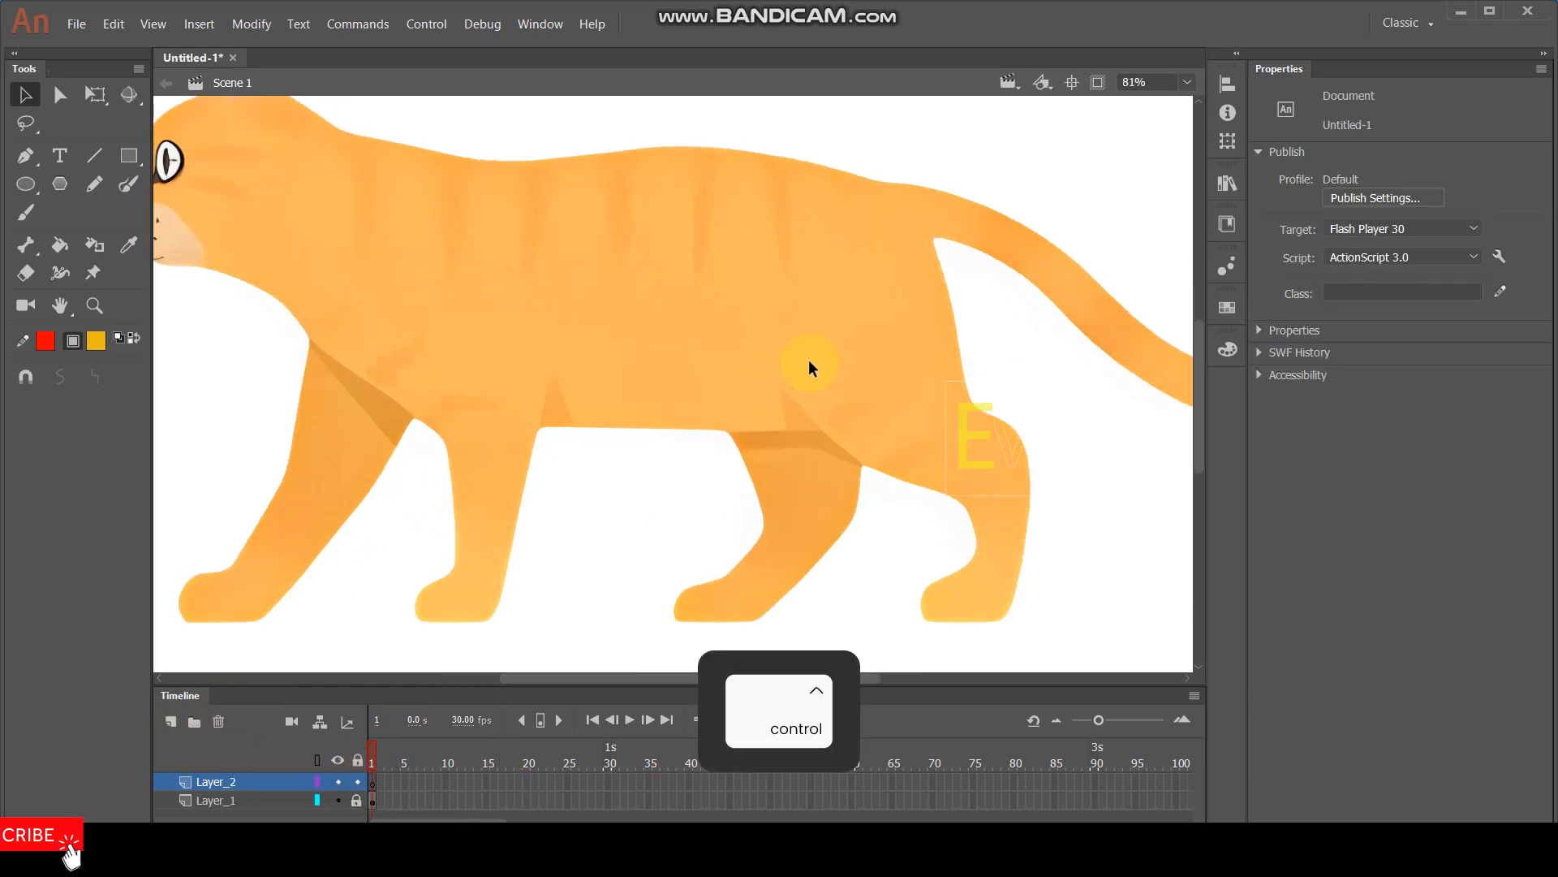
{"action": "left_click_drag", "start_coordinate": [737, 359], "coordinate": [801, 358]}
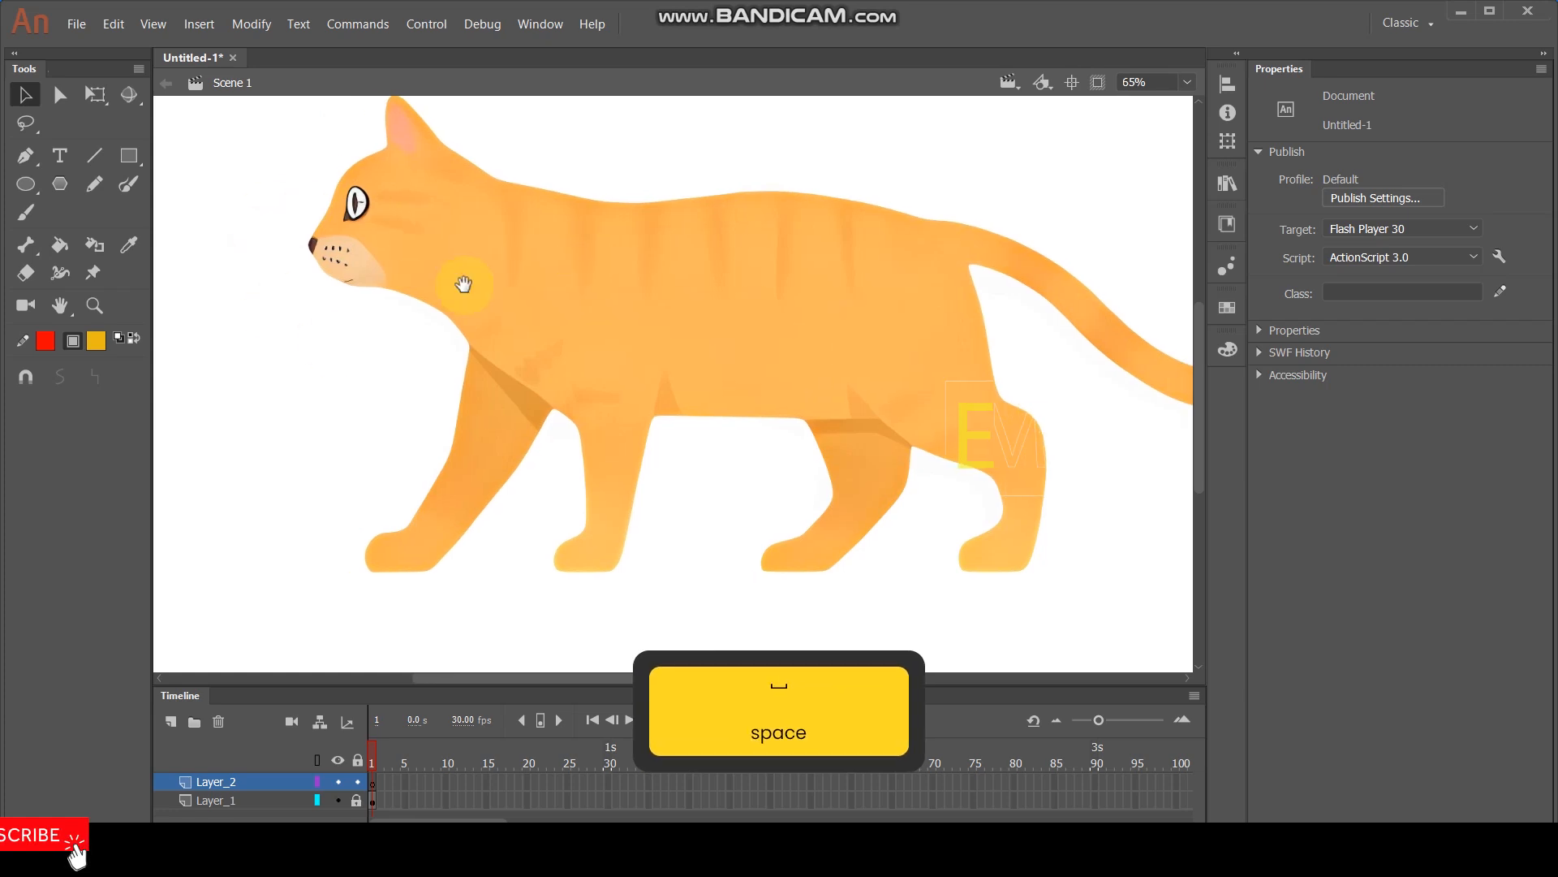
{"action": "left_click_drag", "start_coordinate": [485, 223], "coordinate": [481, 241]}
{"action": "key", "text": "y"}
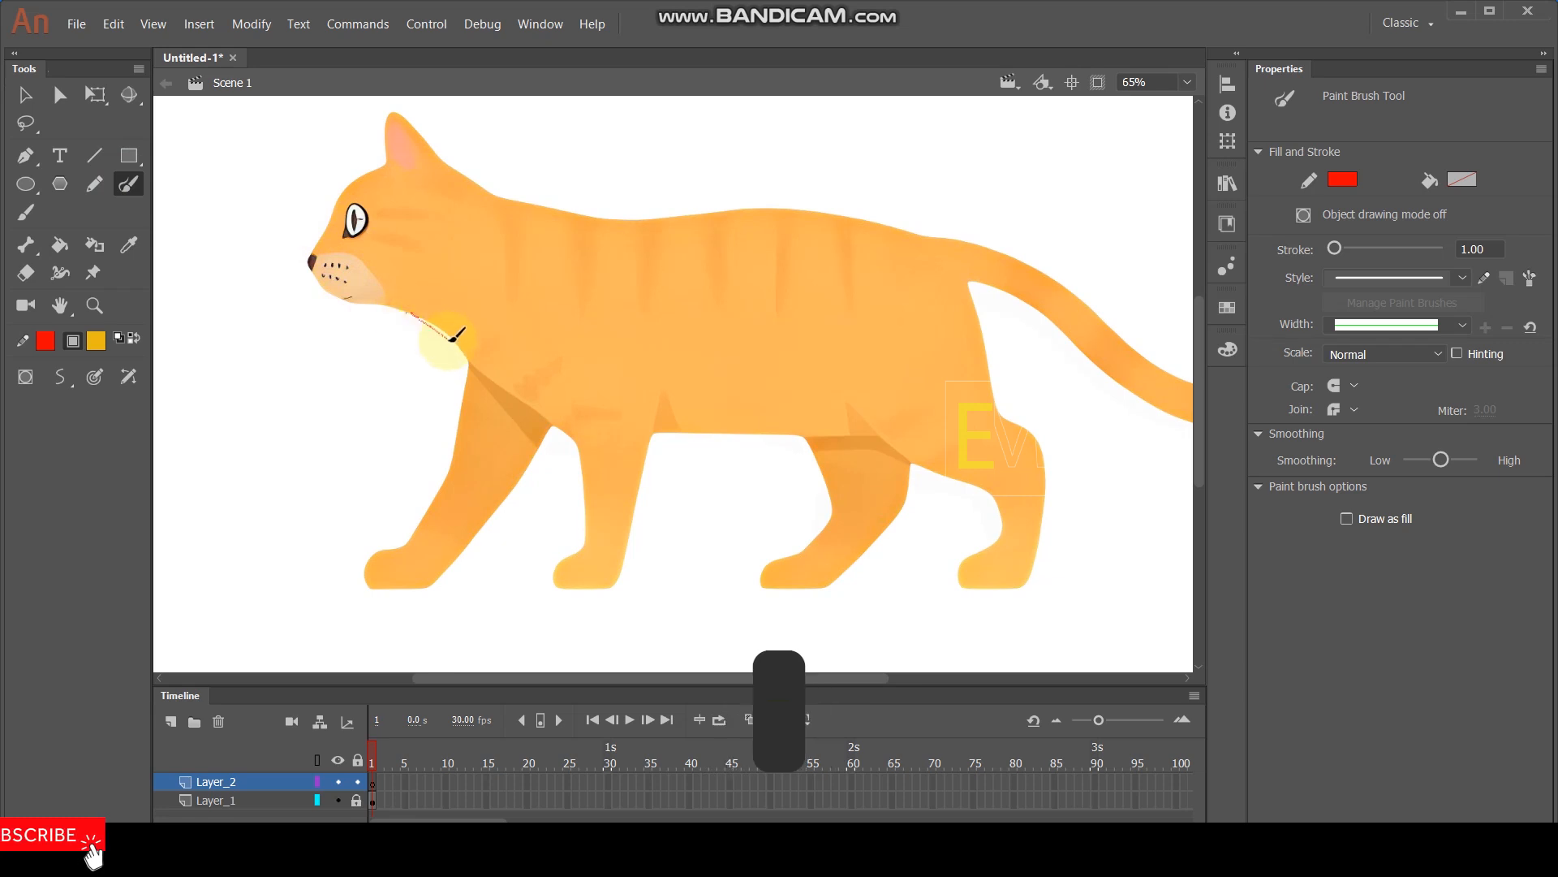
{"action": "key", "text": "ctrl+z"}
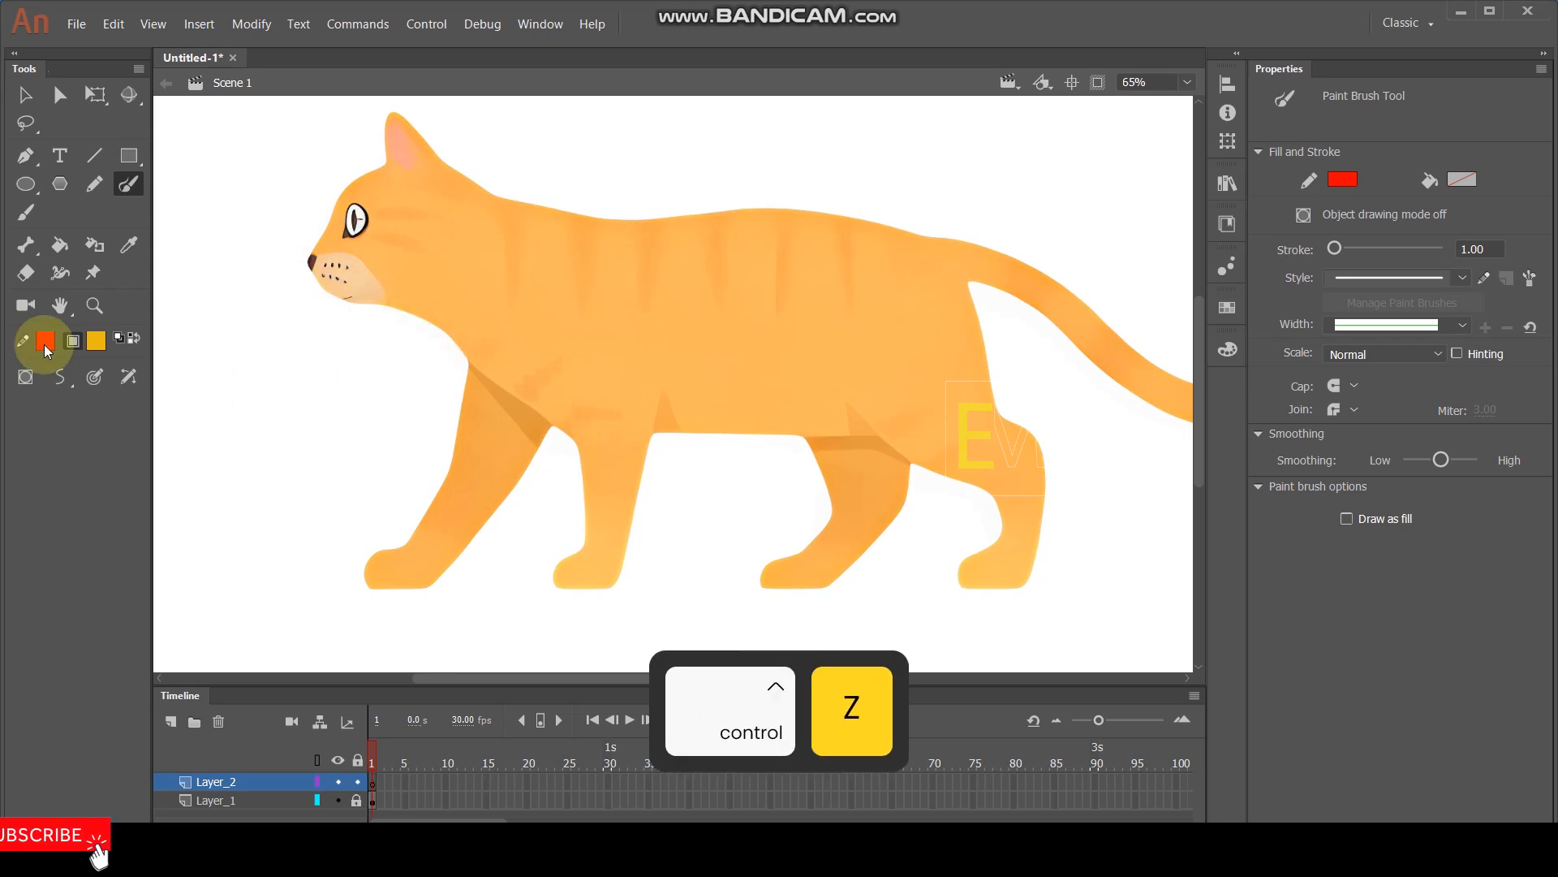
{"action": "left_click", "coordinate": [44, 341]}
{"action": "left_click", "coordinate": [117, 402]}
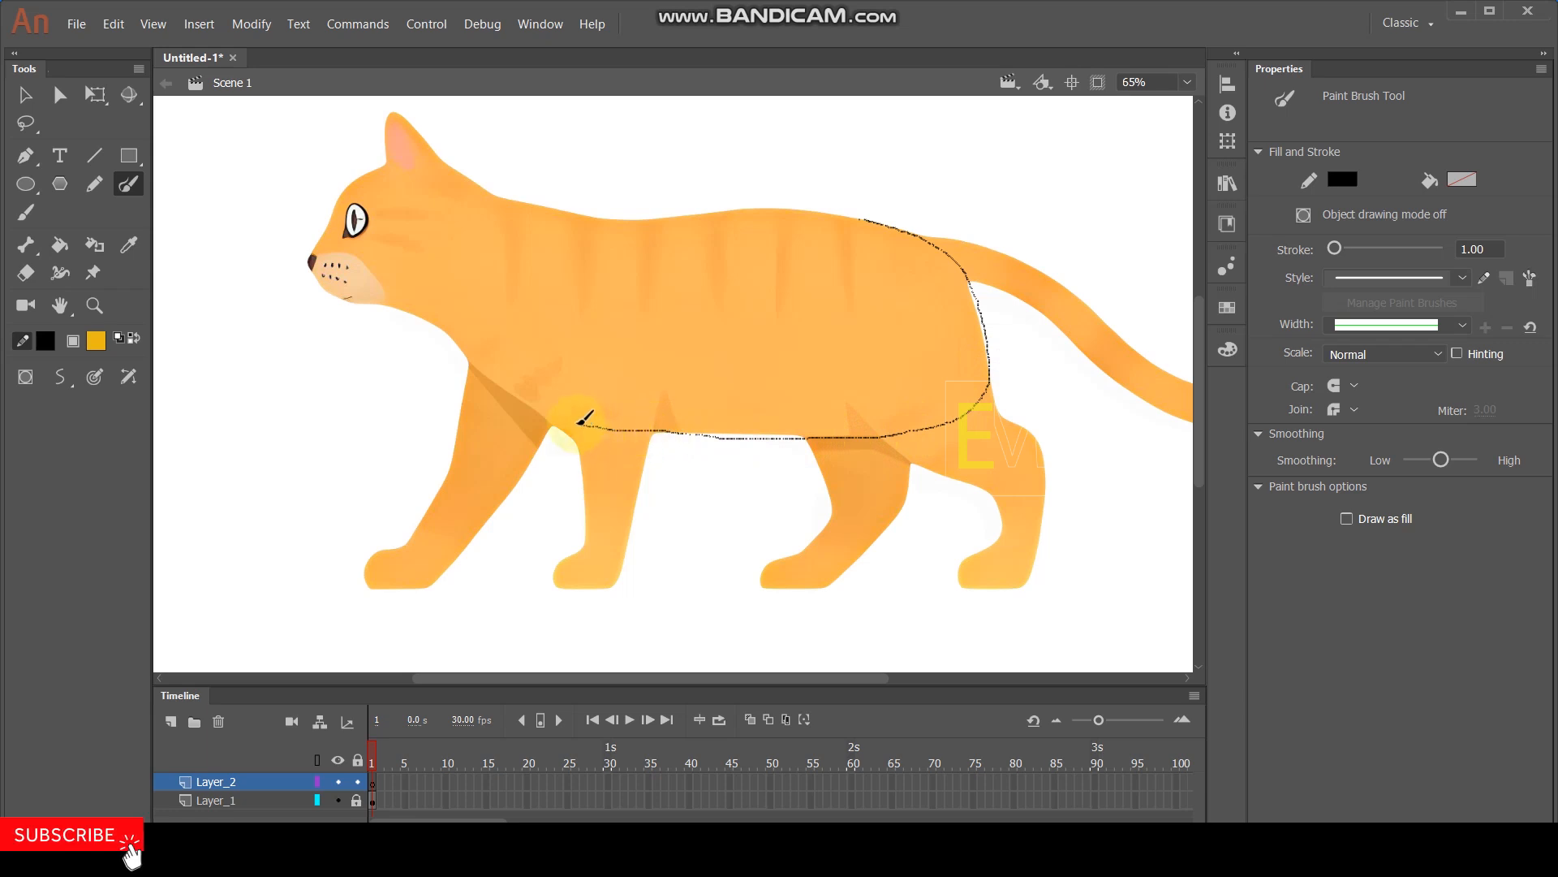
{"action": "left_click_drag", "start_coordinate": [463, 237], "coordinate": [462, 239]}
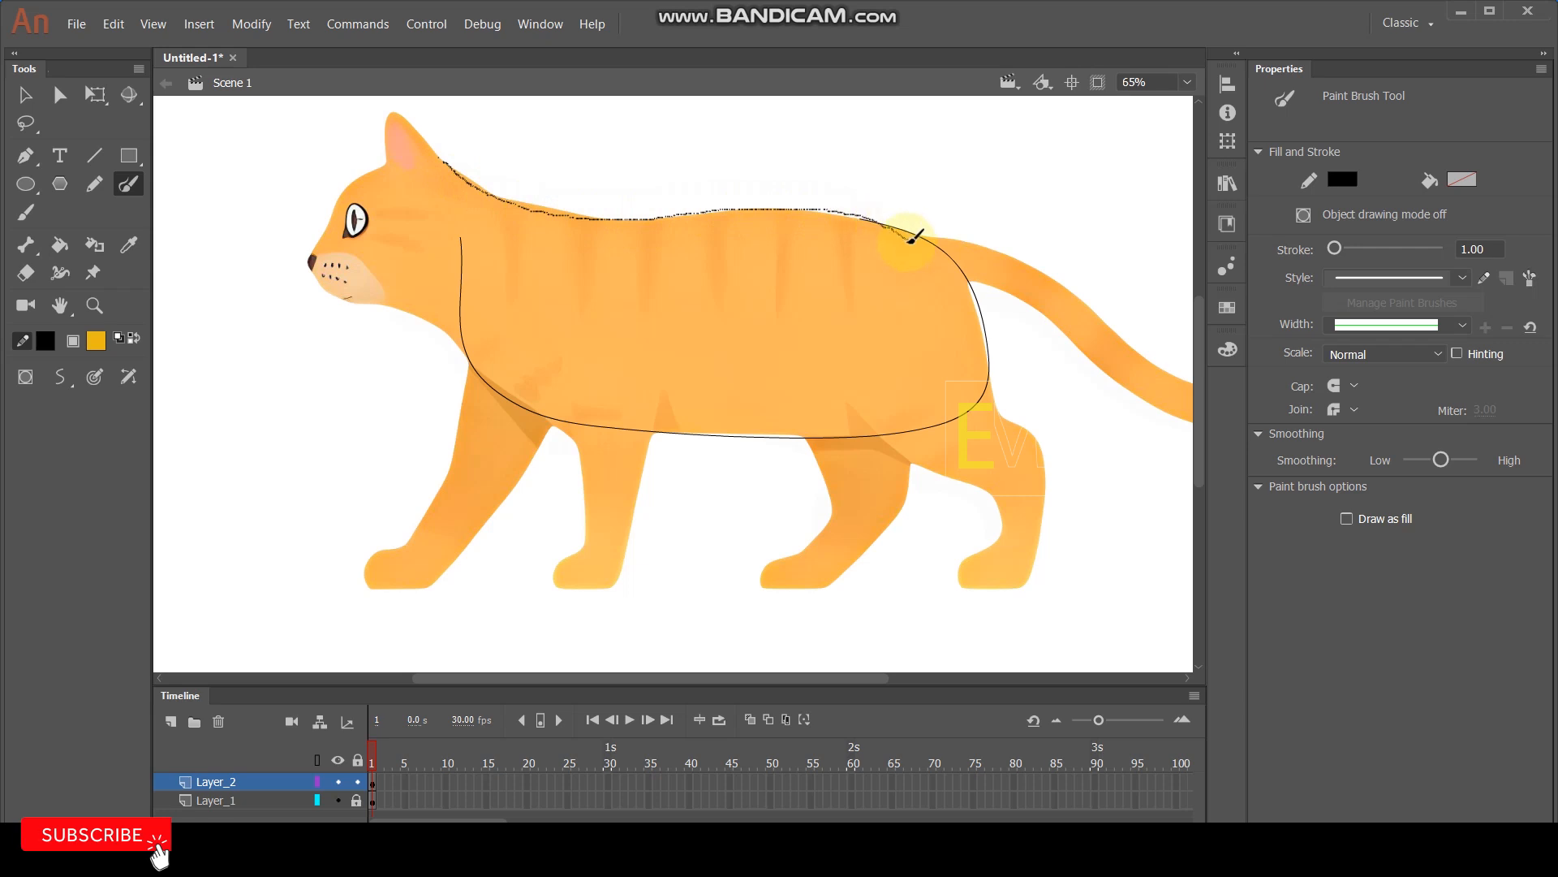
{"action": "left_click_drag", "start_coordinate": [914, 236], "coordinate": [917, 237]}
Trace the ear and the head profile from the forehead around the nose and chin down to the chest.
{"action": "scroll", "coordinate": [320, 163], "scroll_direction": "up", "scroll_amount": 4, "text": "ctrl"}
{"action": "key", "text": "space"}
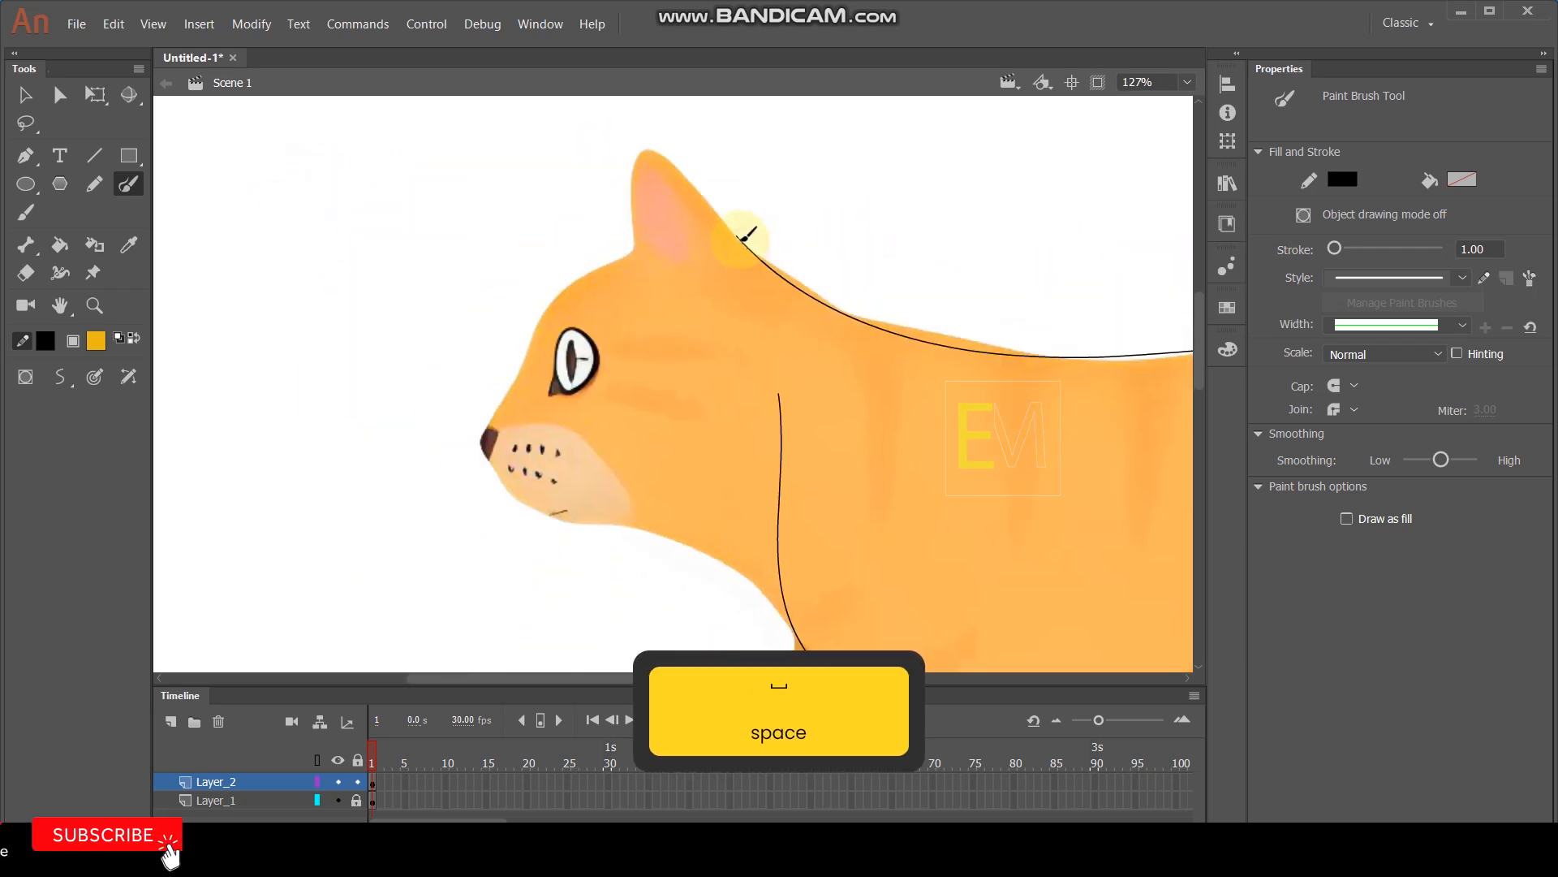
{"action": "mouse_move", "coordinate": [647, 152]}
{"action": "left_mouse_down"}
{"action": "mouse_move", "coordinate": [633, 196]}
{"action": "mouse_move", "coordinate": [649, 274]}
{"action": "left_mouse_up"}
{"action": "key", "text": "ctrl"}
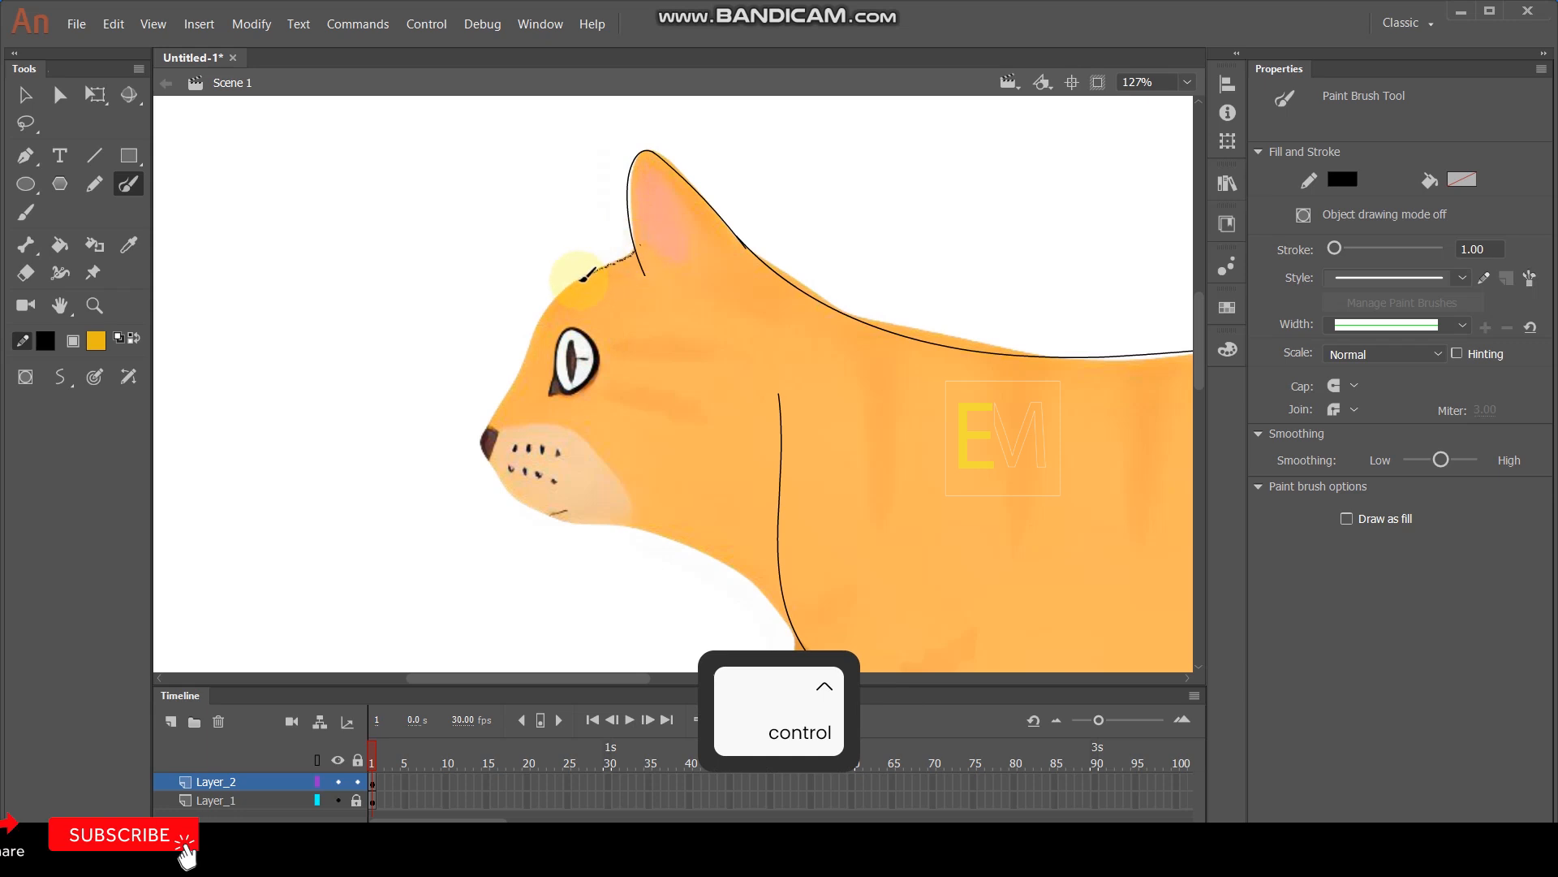
{"action": "left_click_drag", "start_coordinate": [487, 428], "coordinate": [500, 477]}
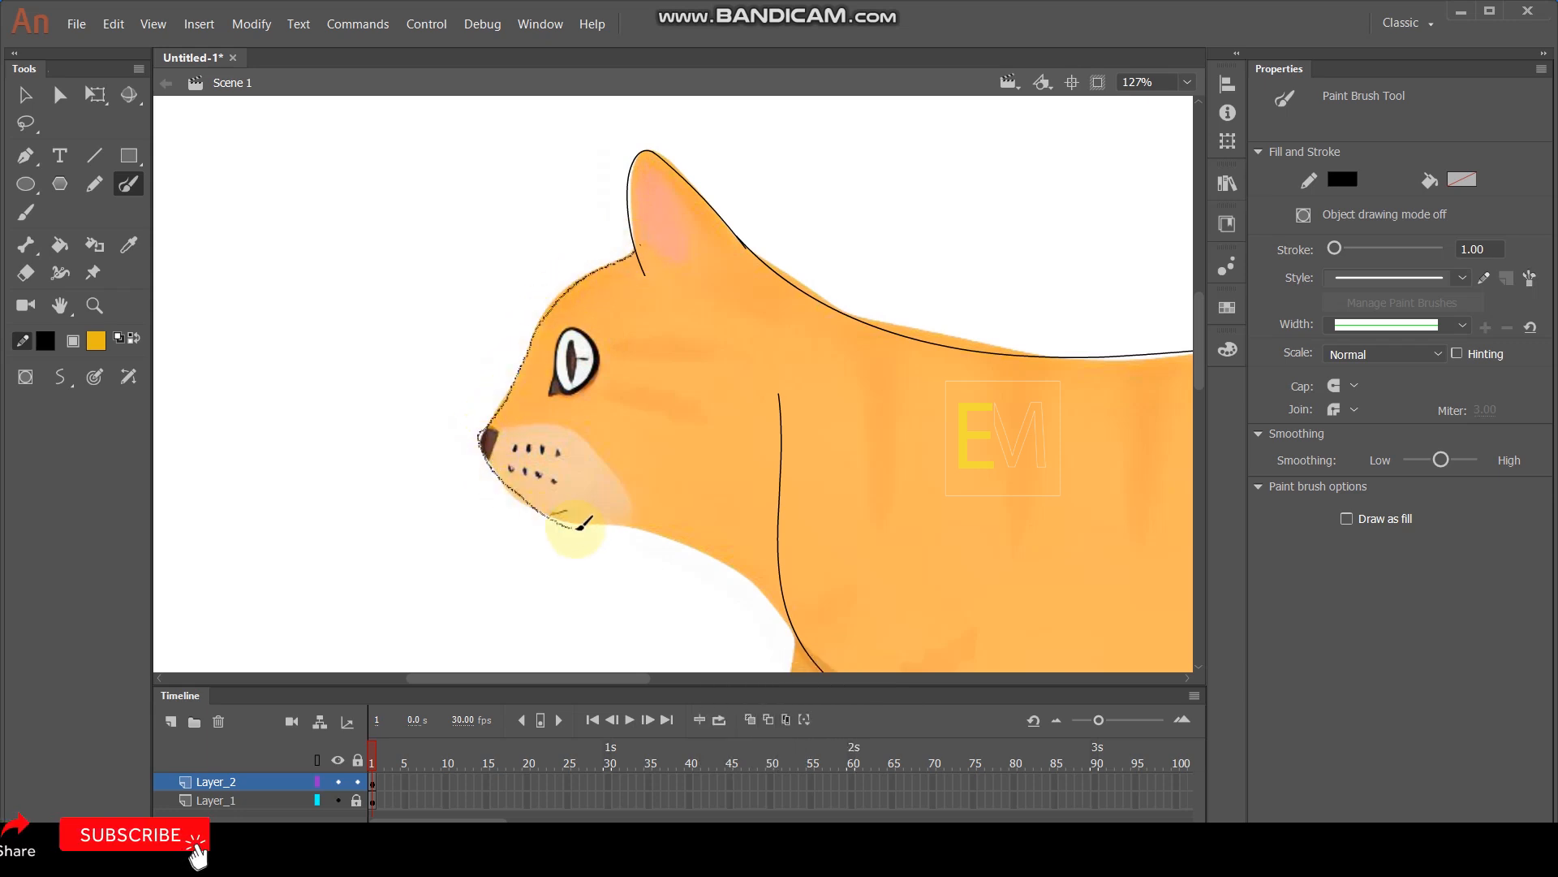
{"action": "left_click_drag", "start_coordinate": [803, 622], "coordinate": [803, 624]}
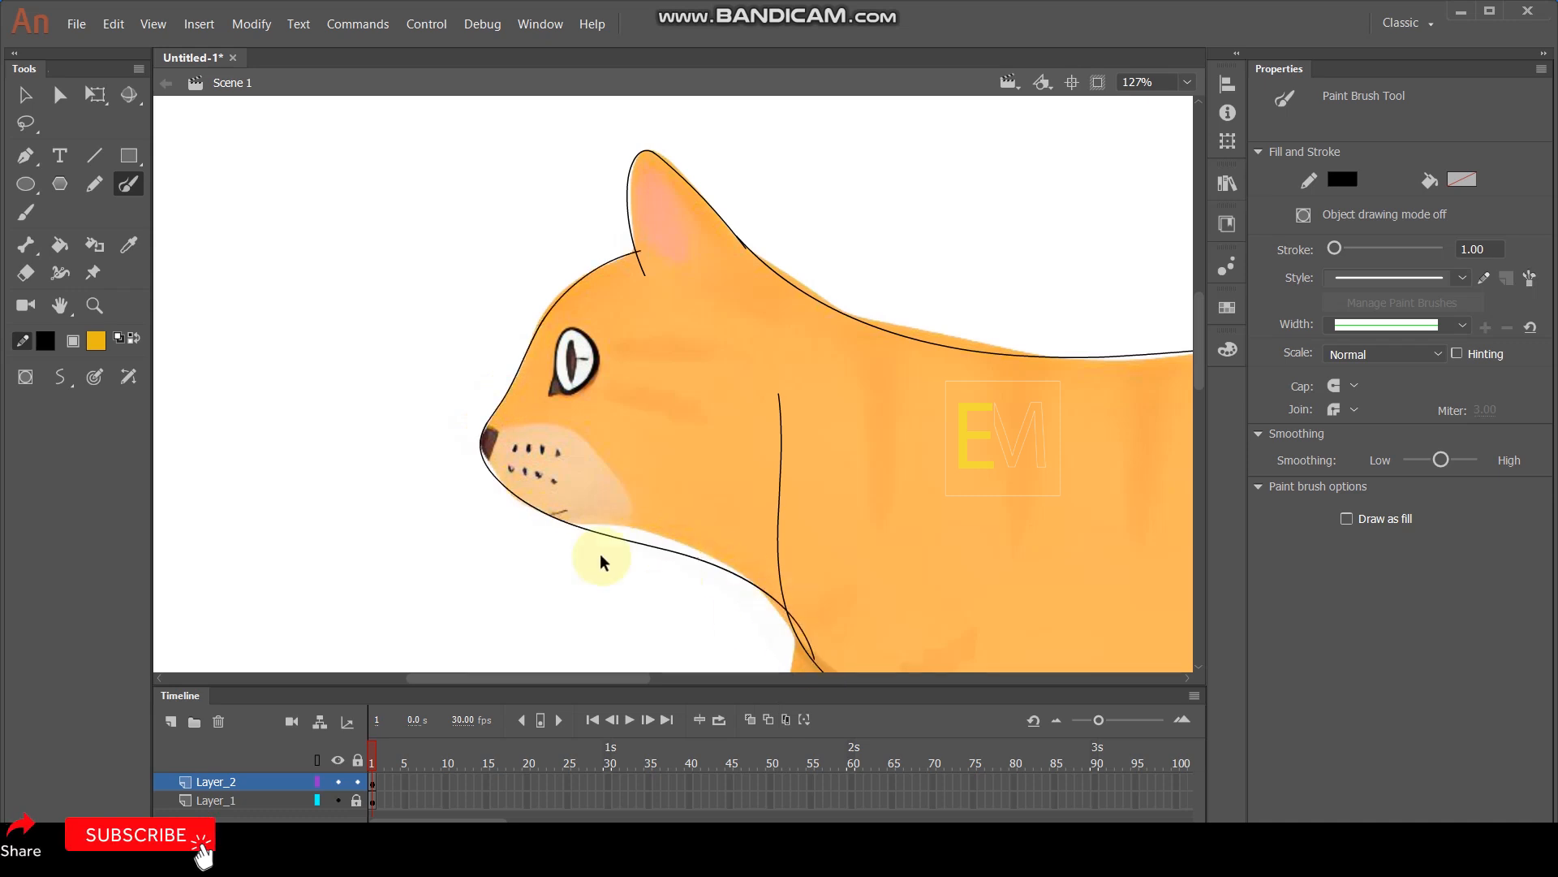
Outline the nose's inner edge and the pale muzzle patch down past the chin line.
{"action": "scroll", "coordinate": [495, 491], "scroll_direction": "up", "scroll_amount": 2}
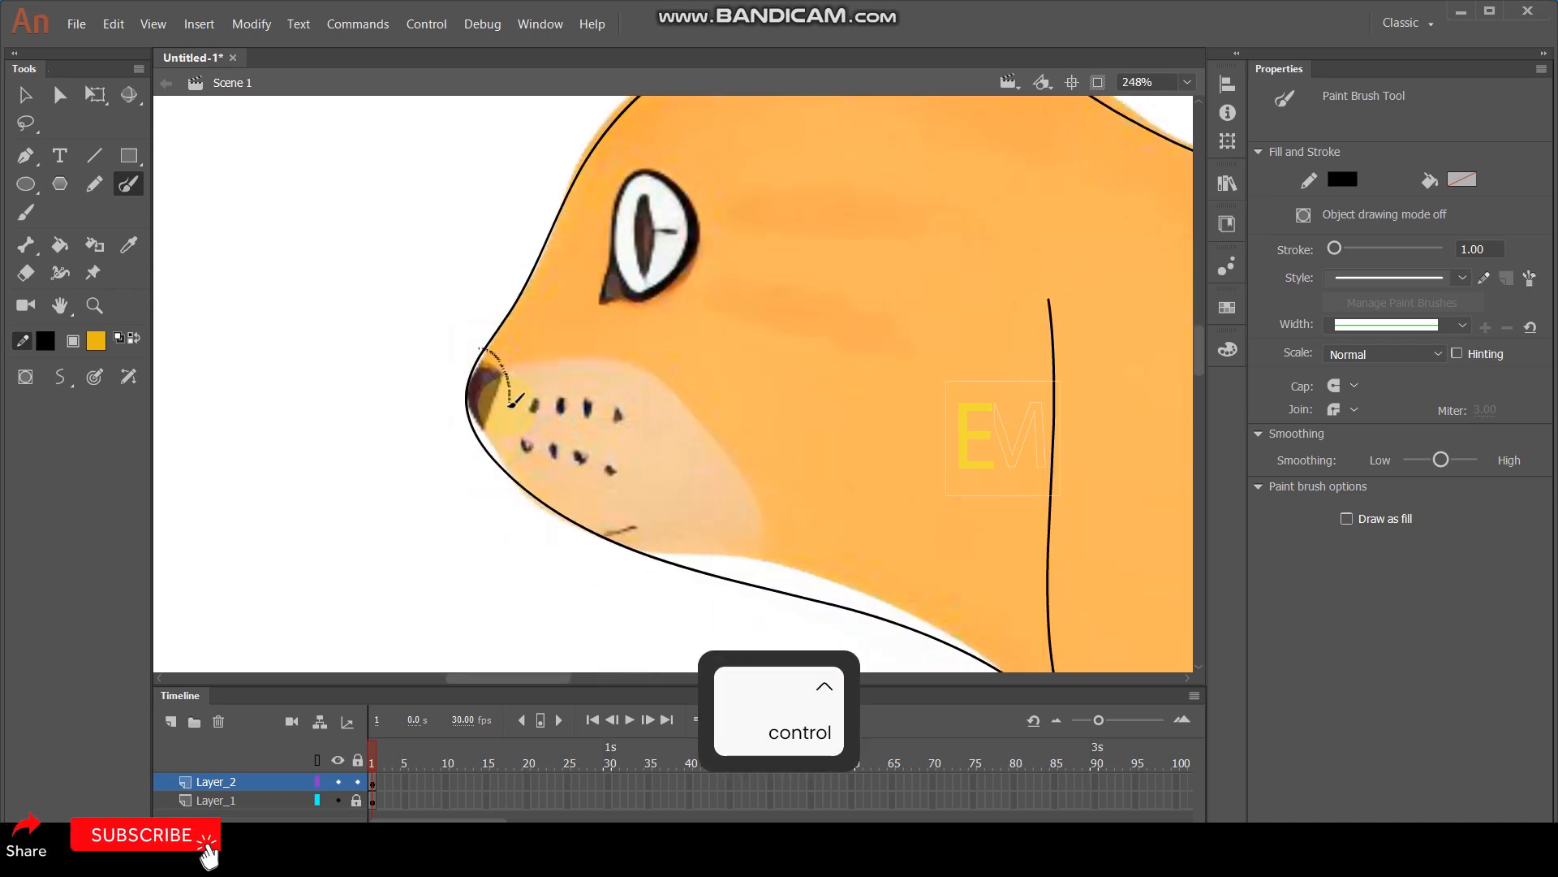
{"action": "left_click_drag", "start_coordinate": [475, 451], "coordinate": [469, 452]}
{"action": "left_click_drag", "start_coordinate": [532, 393], "coordinate": [521, 403]}
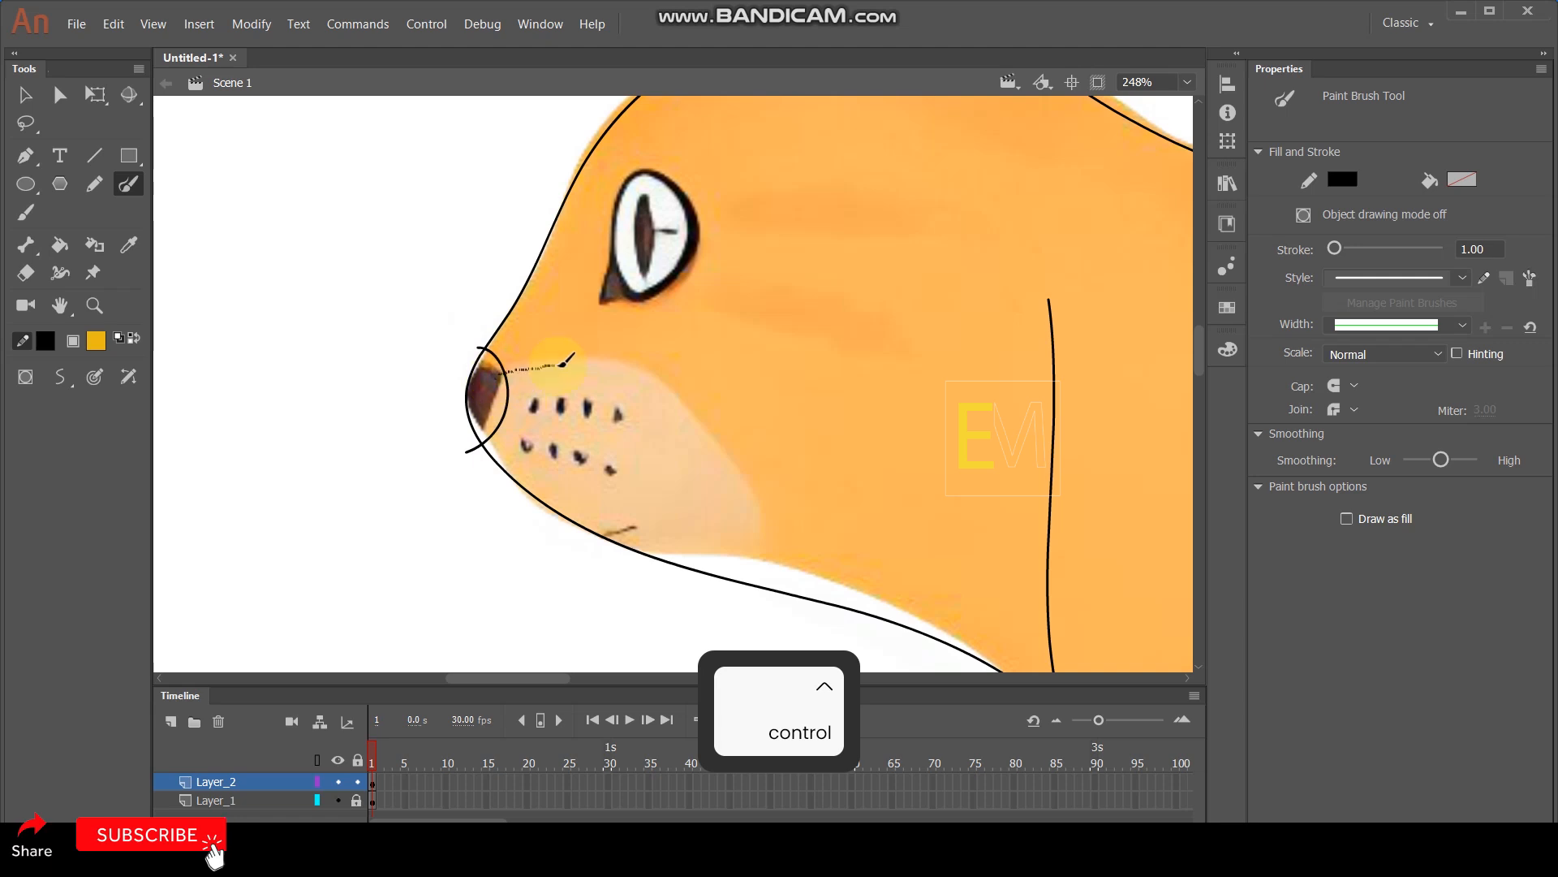
{"action": "mouse_move", "coordinate": [613, 370]}
{"action": "left_mouse_down"}
{"action": "mouse_move", "coordinate": [674, 398]}
{"action": "mouse_move", "coordinate": [740, 474]}
{"action": "left_mouse_up"}
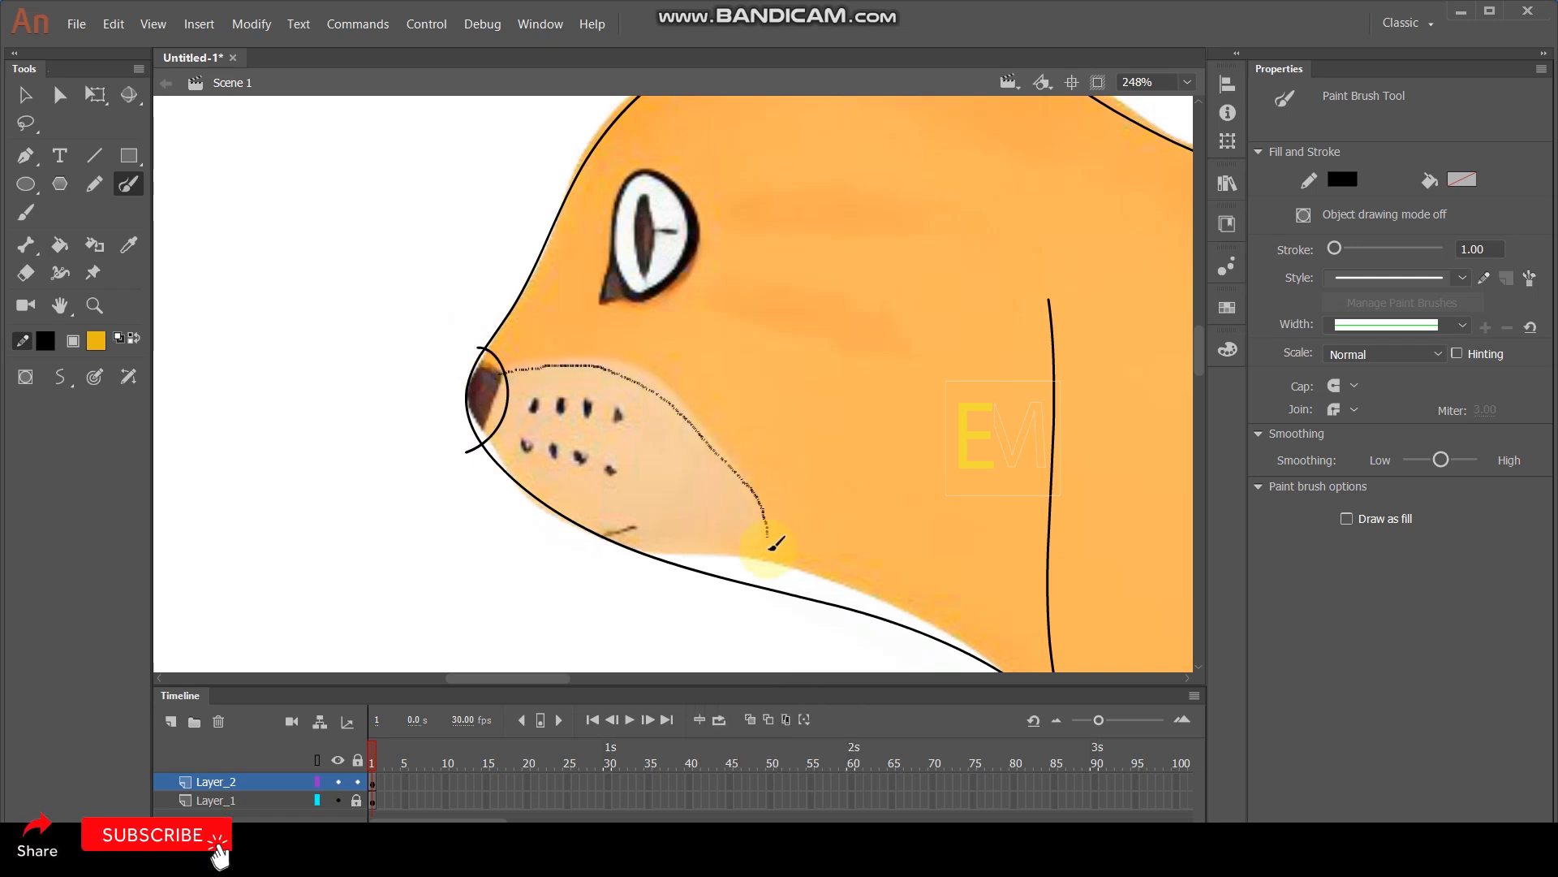
{"action": "left_click_drag", "start_coordinate": [750, 606], "coordinate": [748, 609]}
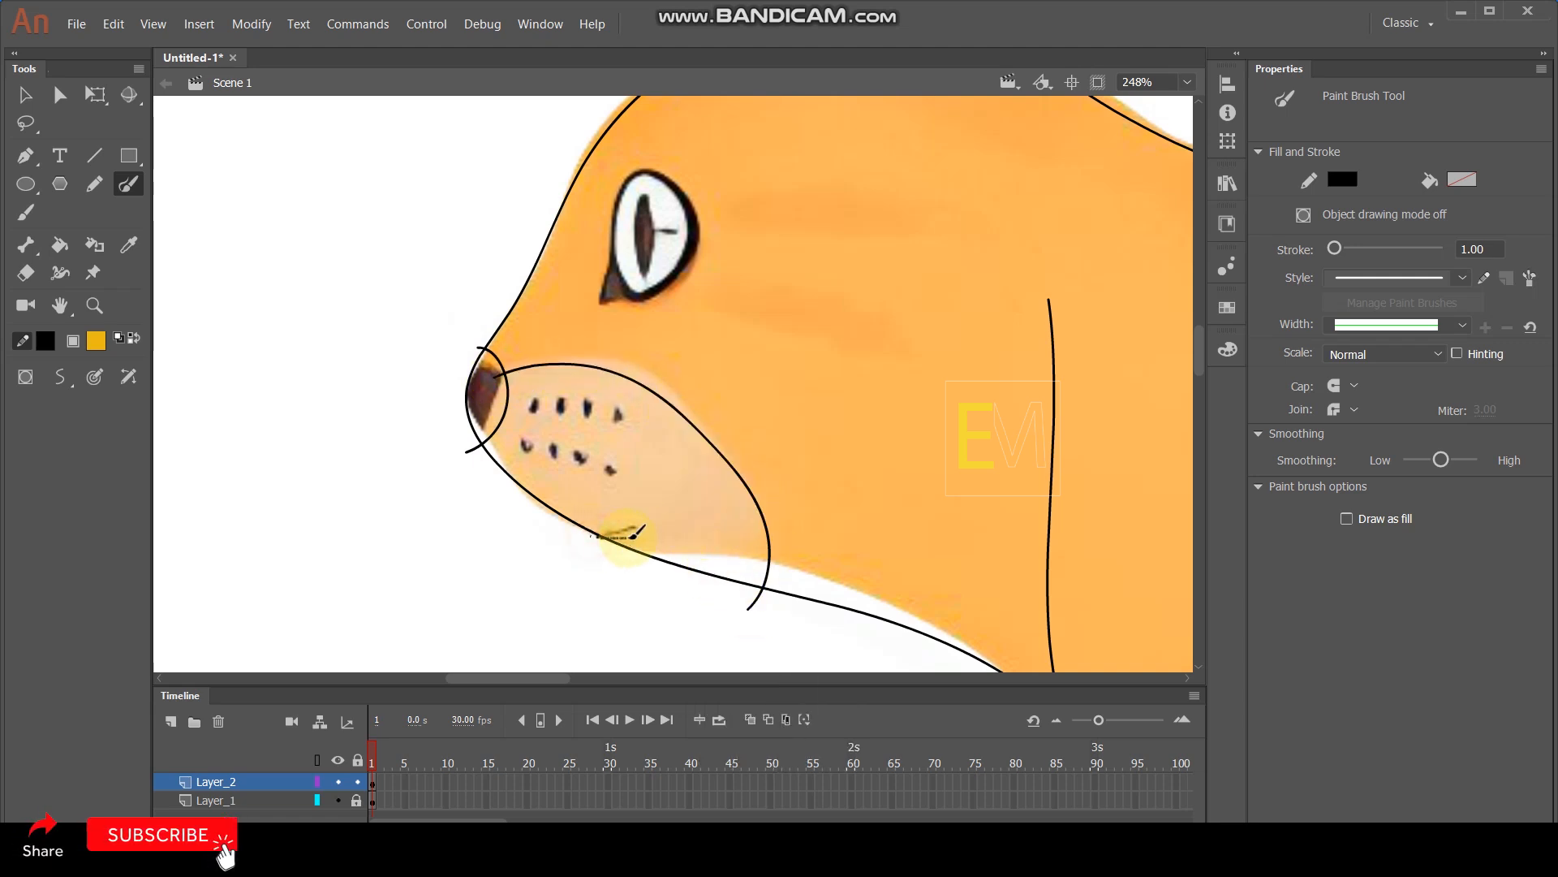
{"action": "left_click_drag", "start_coordinate": [680, 522], "coordinate": [684, 517]}
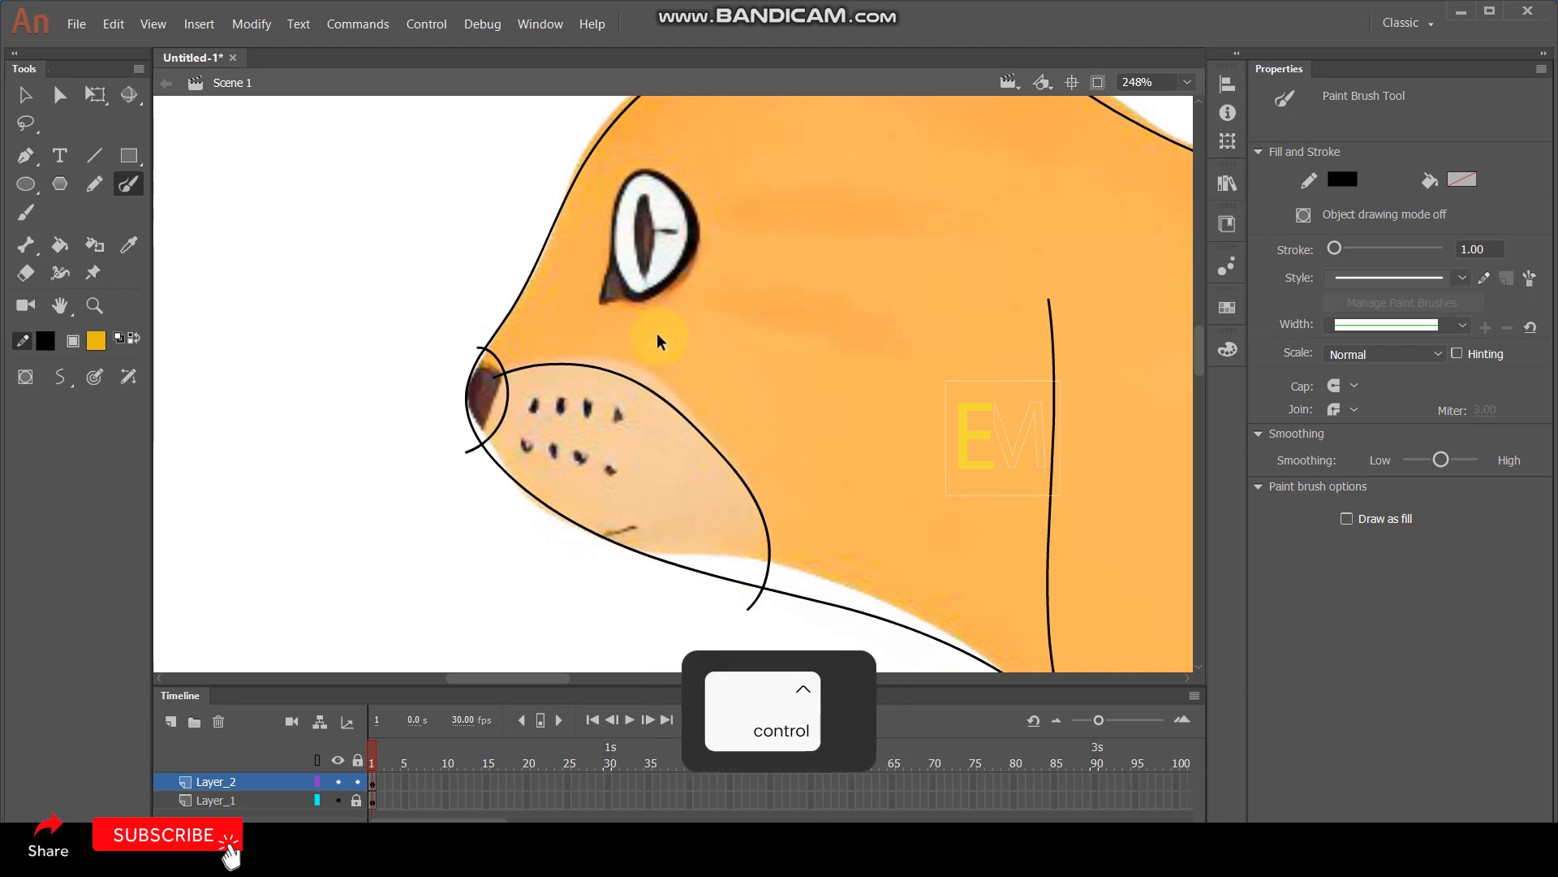
Trace the outer contour of the eye's dark rim, including its pointed lower corner.
{"action": "scroll", "coordinate": [669, 237], "scroll_direction": "up", "scroll_amount": 2}
{"action": "left_click_drag", "start_coordinate": [669, 237], "coordinate": [612, 364]}
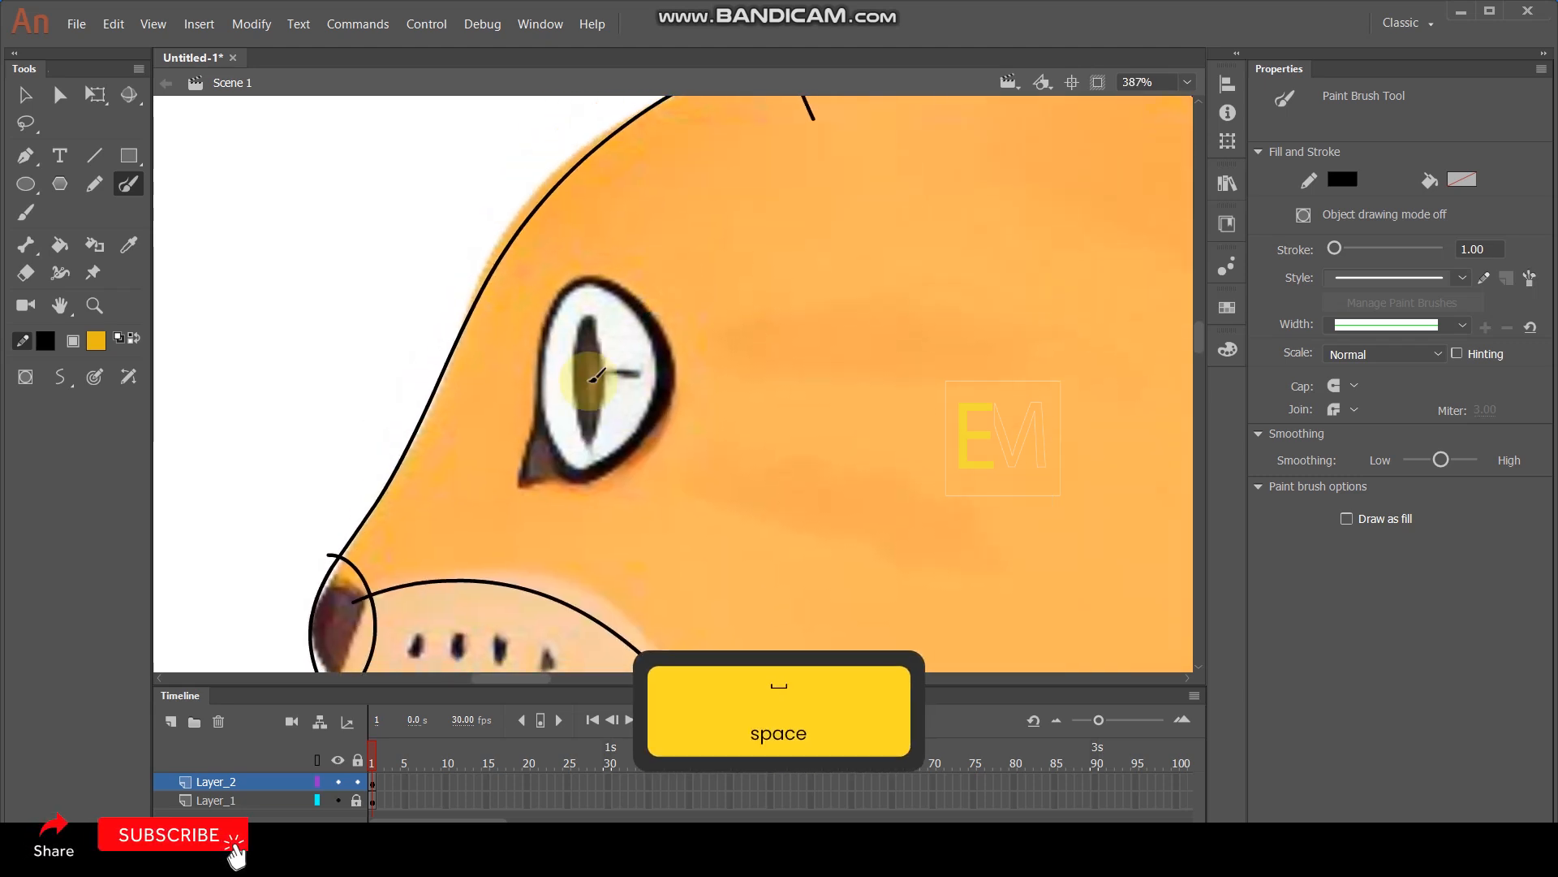
{"action": "scroll", "coordinate": [558, 464], "scroll_direction": "up", "scroll_amount": 1}
{"action": "mouse_move", "coordinate": [558, 464]}
{"action": "left_mouse_down"}
{"action": "mouse_move", "coordinate": [504, 510]}
{"action": "mouse_move", "coordinate": [524, 439]}
{"action": "left_mouse_up"}
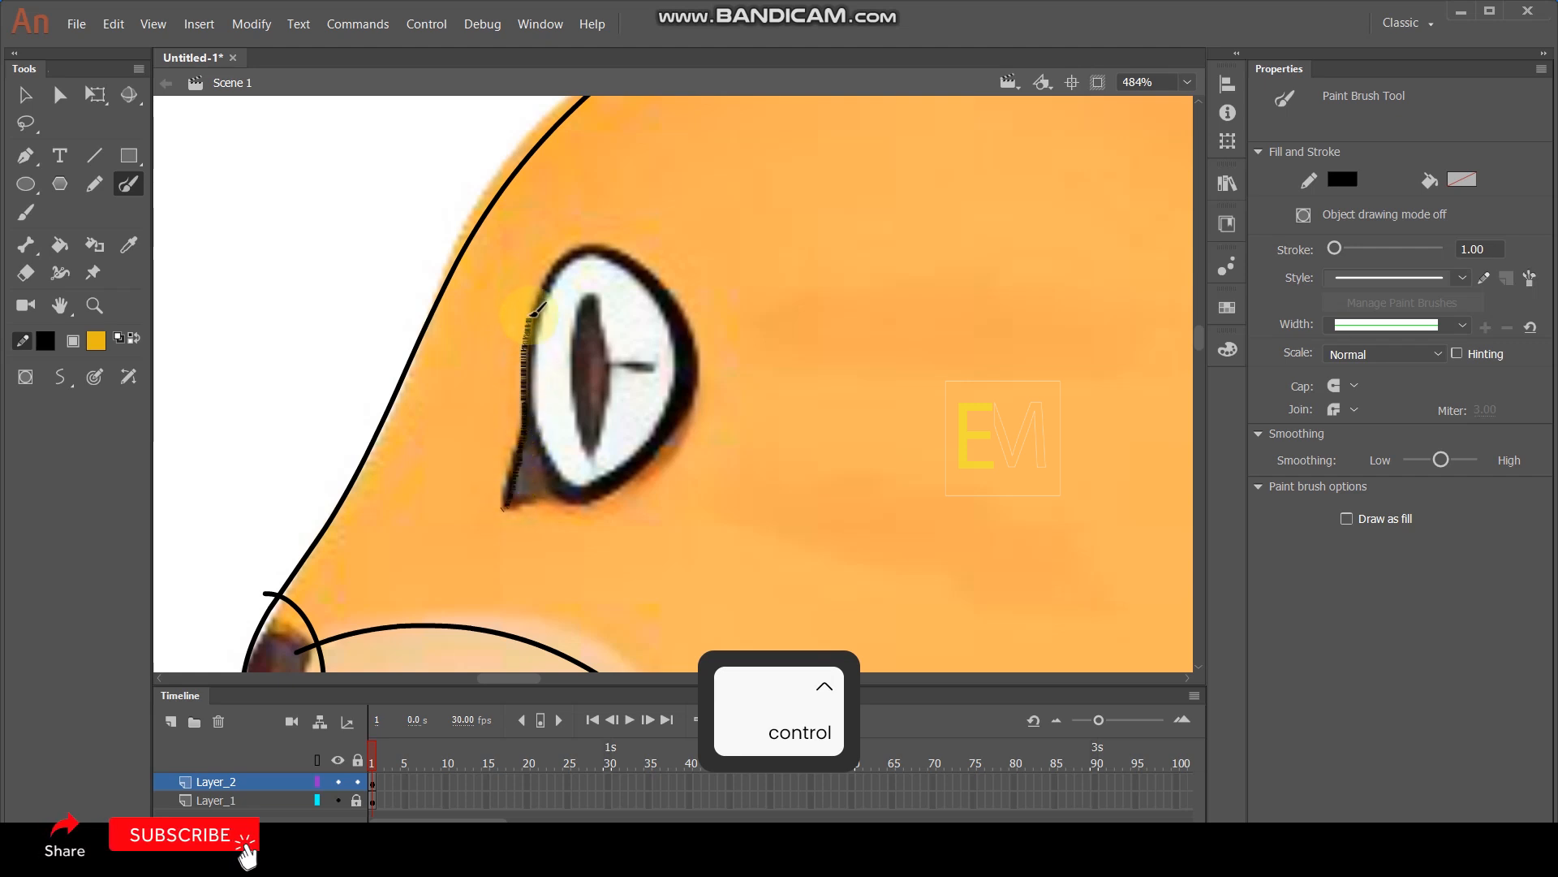
{"action": "mouse_move", "coordinate": [557, 264]}
{"action": "left_mouse_down"}
{"action": "mouse_move", "coordinate": [608, 243]}
{"action": "mouse_move", "coordinate": [638, 255]}
{"action": "left_mouse_up"}
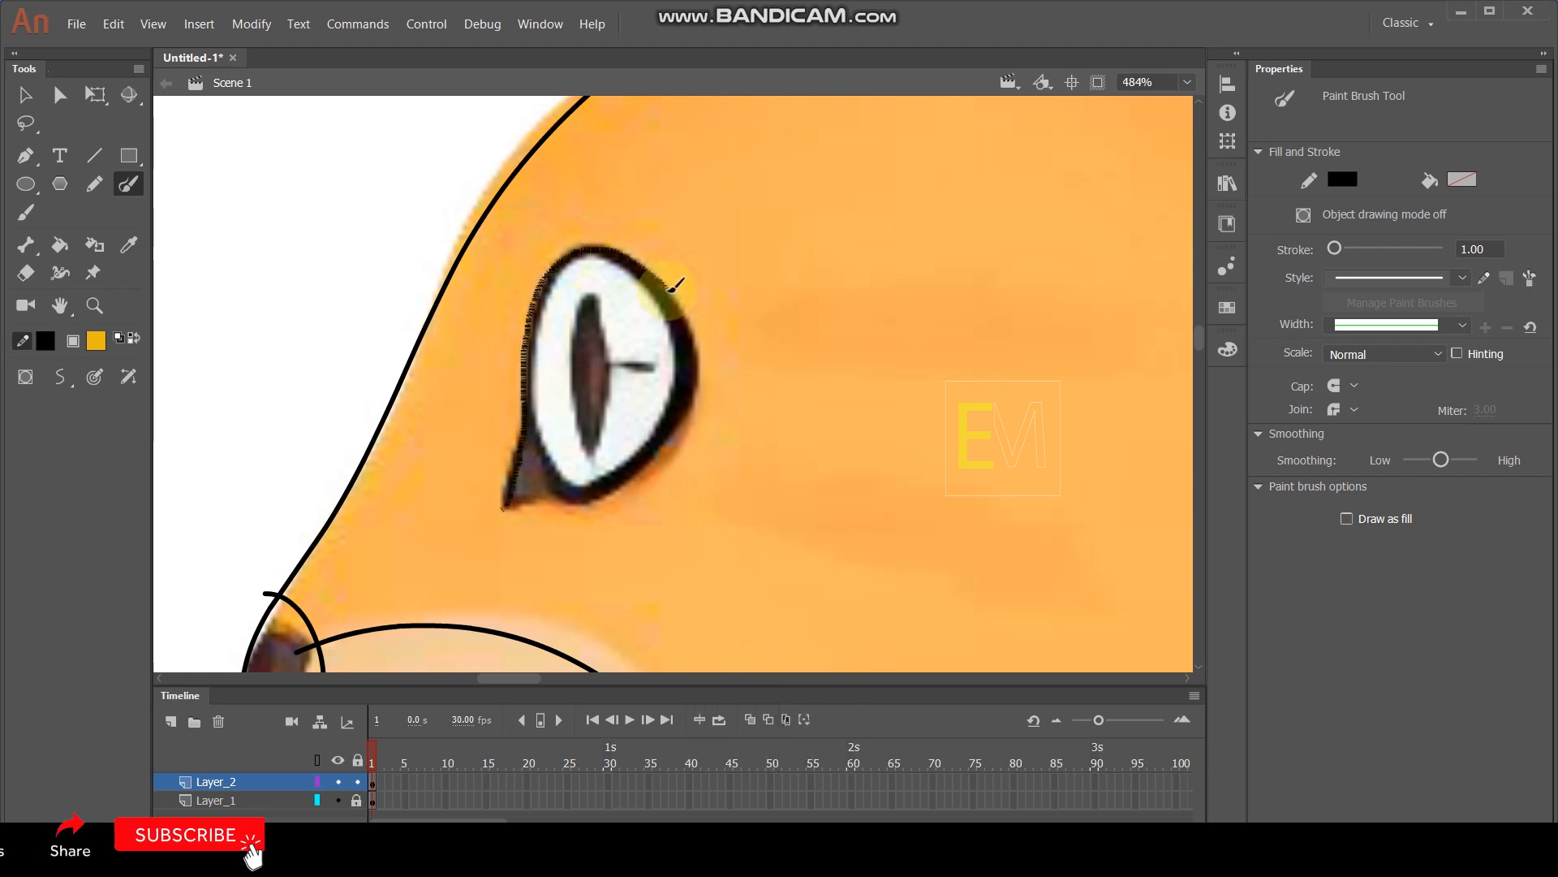
{"action": "left_click_drag", "start_coordinate": [703, 382], "coordinate": [628, 476]}
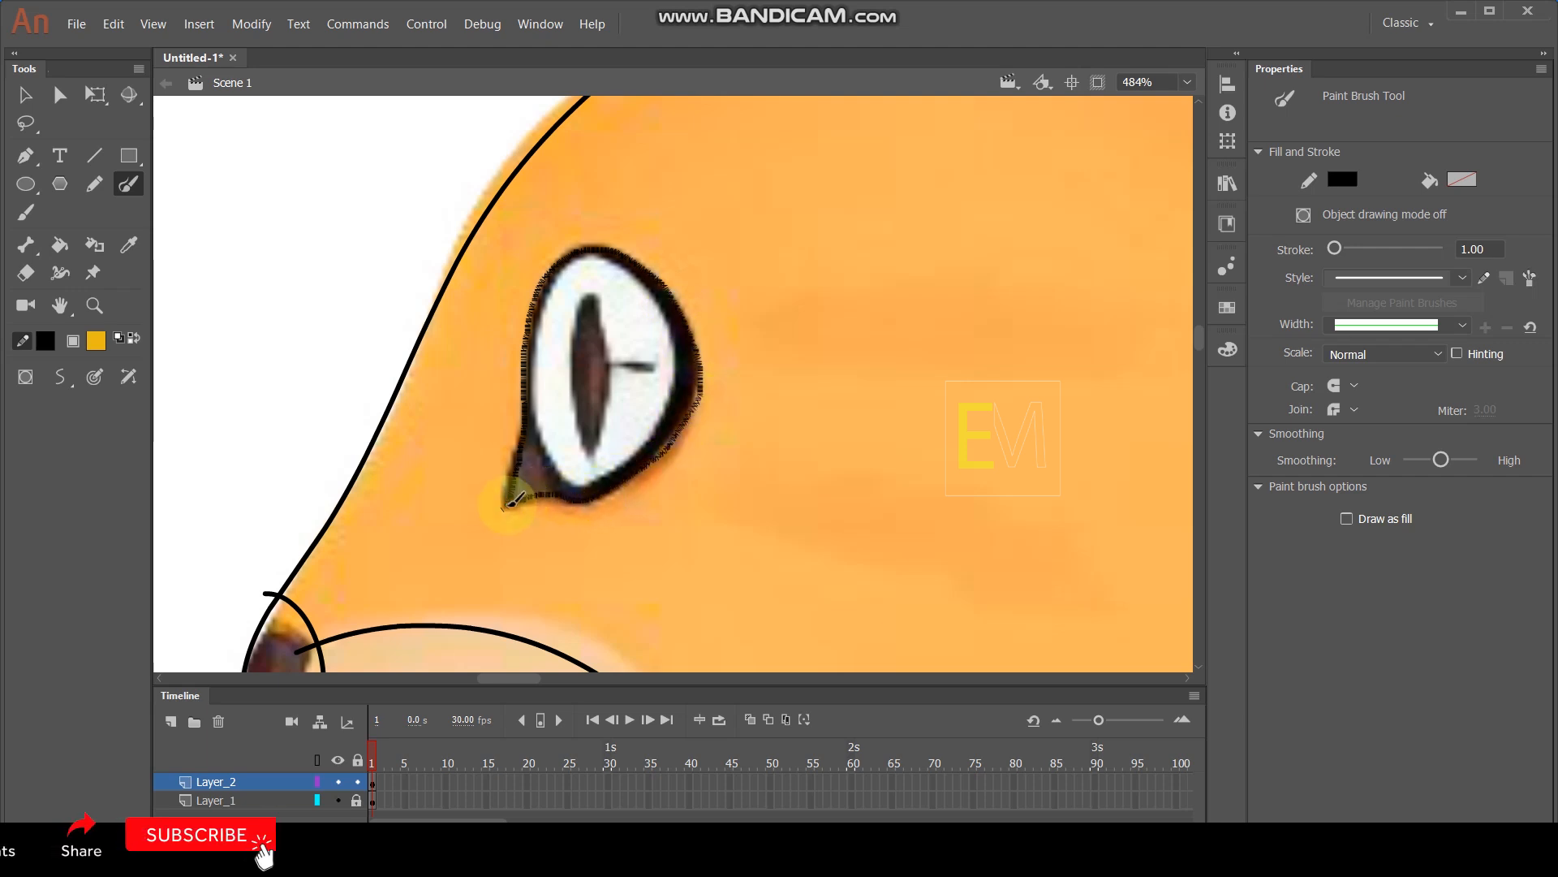
{"action": "left_click_drag", "start_coordinate": [503, 505], "coordinate": [504, 507]}
Outline the white of the eye inside the rim and the narrow vertical pupil.
{"action": "scroll", "coordinate": [568, 410], "scroll_direction": "up", "scroll_amount": 2, "text": "ctrl"}
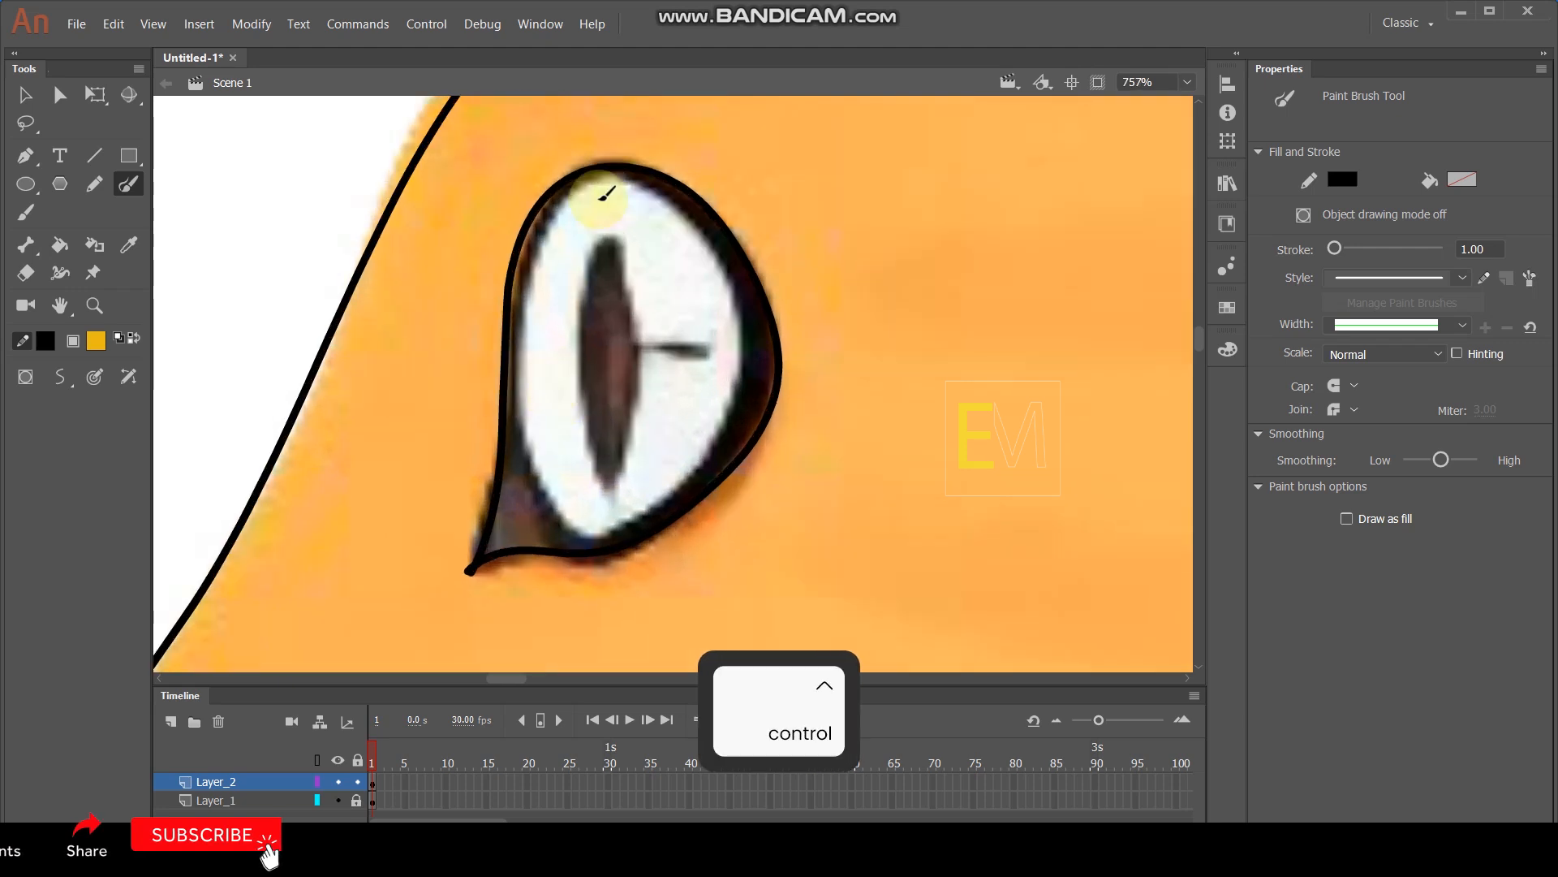
{"action": "mouse_move", "coordinate": [691, 215]}
{"action": "left_mouse_down"}
{"action": "mouse_move", "coordinate": [728, 286]}
{"action": "mouse_move", "coordinate": [739, 396]}
{"action": "mouse_move", "coordinate": [675, 499]}
{"action": "mouse_move", "coordinate": [574, 531]}
{"action": "mouse_move", "coordinate": [533, 464]}
{"action": "mouse_move", "coordinate": [523, 351]}
{"action": "left_mouse_up"}
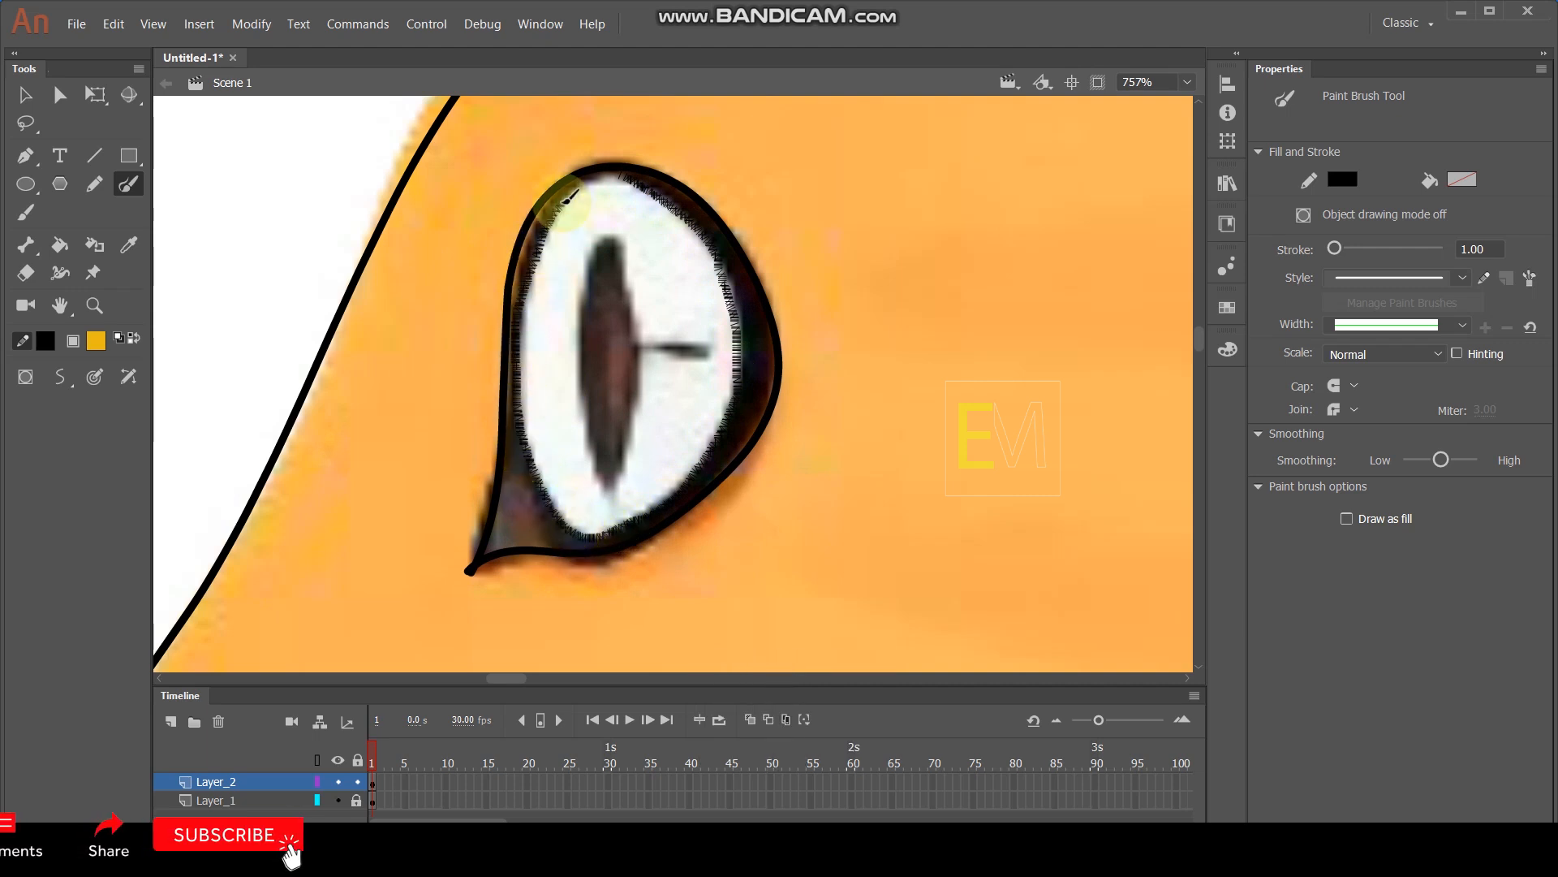
{"action": "left_click_drag", "start_coordinate": [650, 177], "coordinate": [649, 179]}
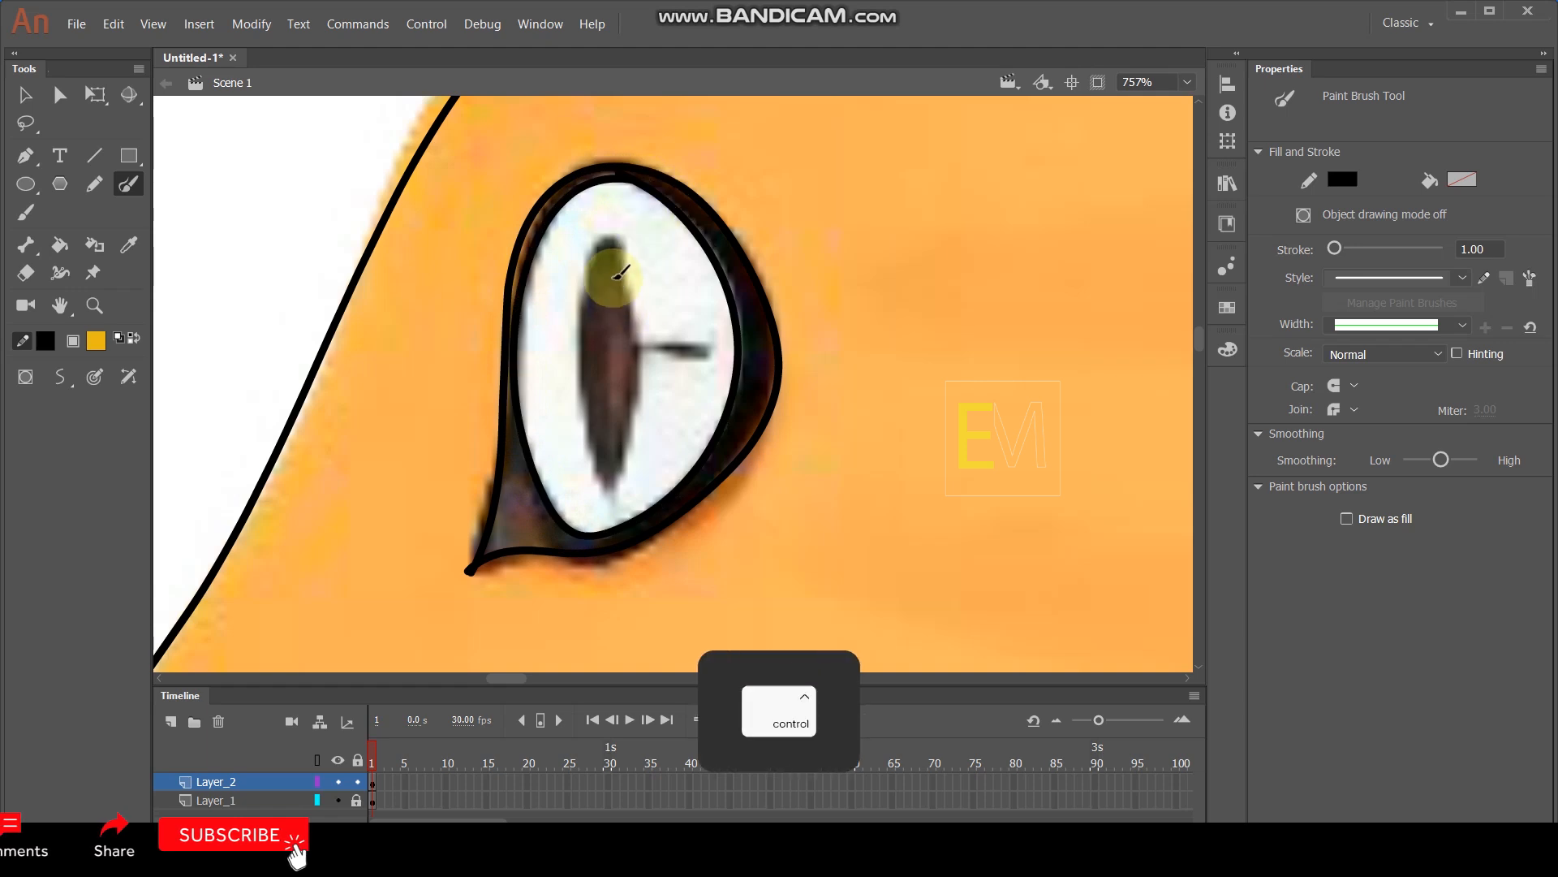
{"action": "mouse_move", "coordinate": [594, 237]}
{"action": "left_mouse_down"}
{"action": "mouse_move", "coordinate": [584, 369]}
{"action": "mouse_move", "coordinate": [607, 455]}
{"action": "mouse_move", "coordinate": [635, 392]}
{"action": "mouse_move", "coordinate": [642, 309]}
{"action": "mouse_move", "coordinate": [631, 241]}
{"action": "mouse_move", "coordinate": [599, 242]}
{"action": "left_mouse_up"}
Fill the eye white, the brown pupil and the near-black rim with colors sampled from the cat image.
{"action": "scroll", "coordinate": [627, 244], "scroll_direction": "down", "scroll_amount": 2, "text": "ctrl"}
{"action": "key", "text": "i"}
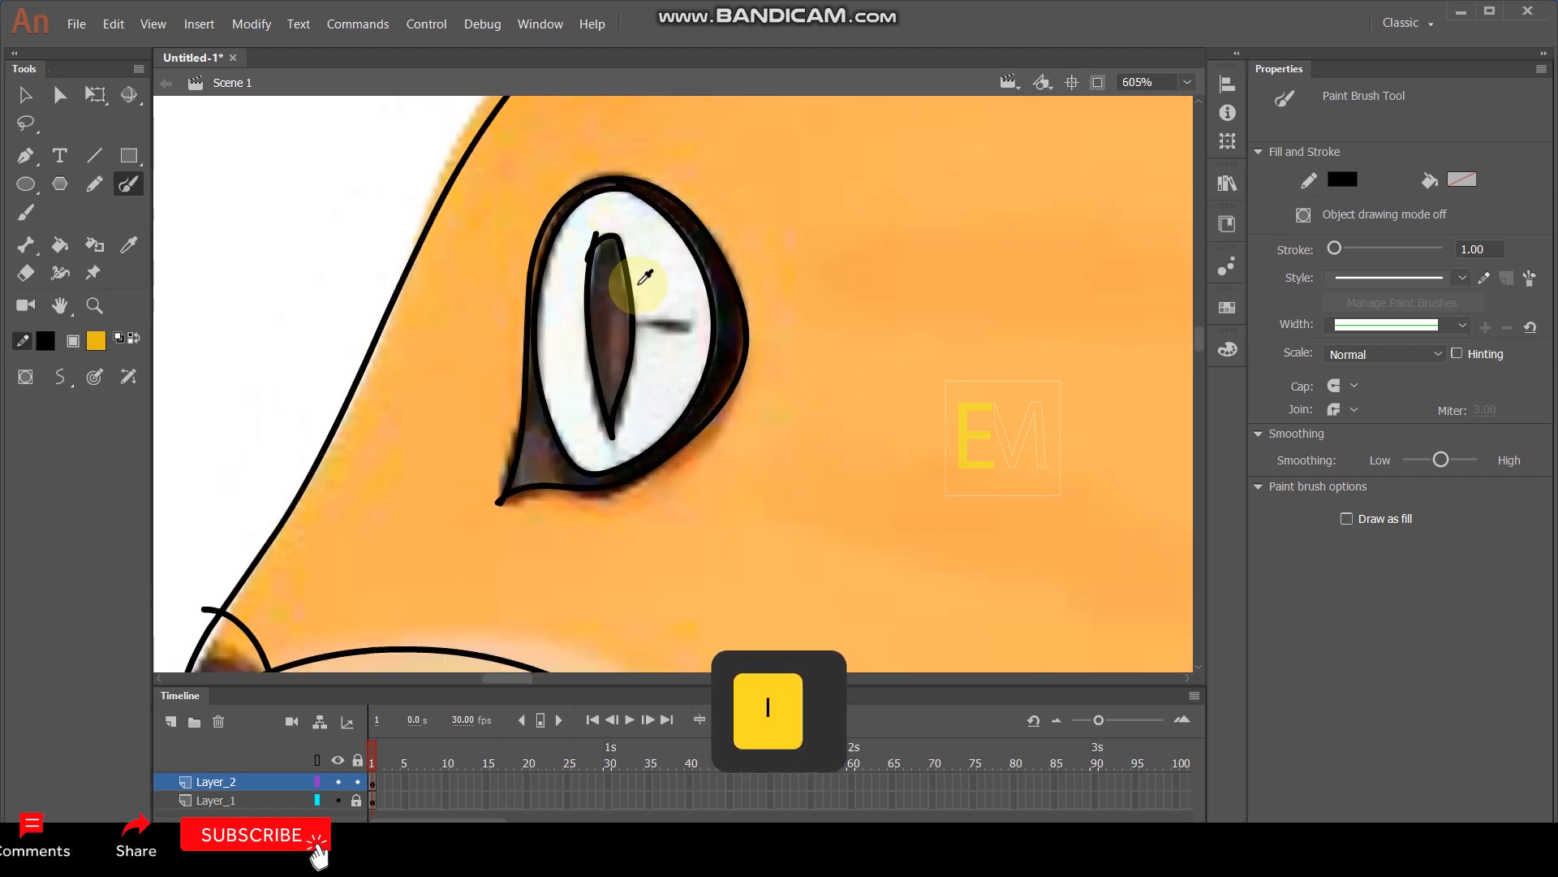
{"action": "left_click", "coordinate": [653, 263]}
{"action": "left_click", "coordinate": [646, 268]}
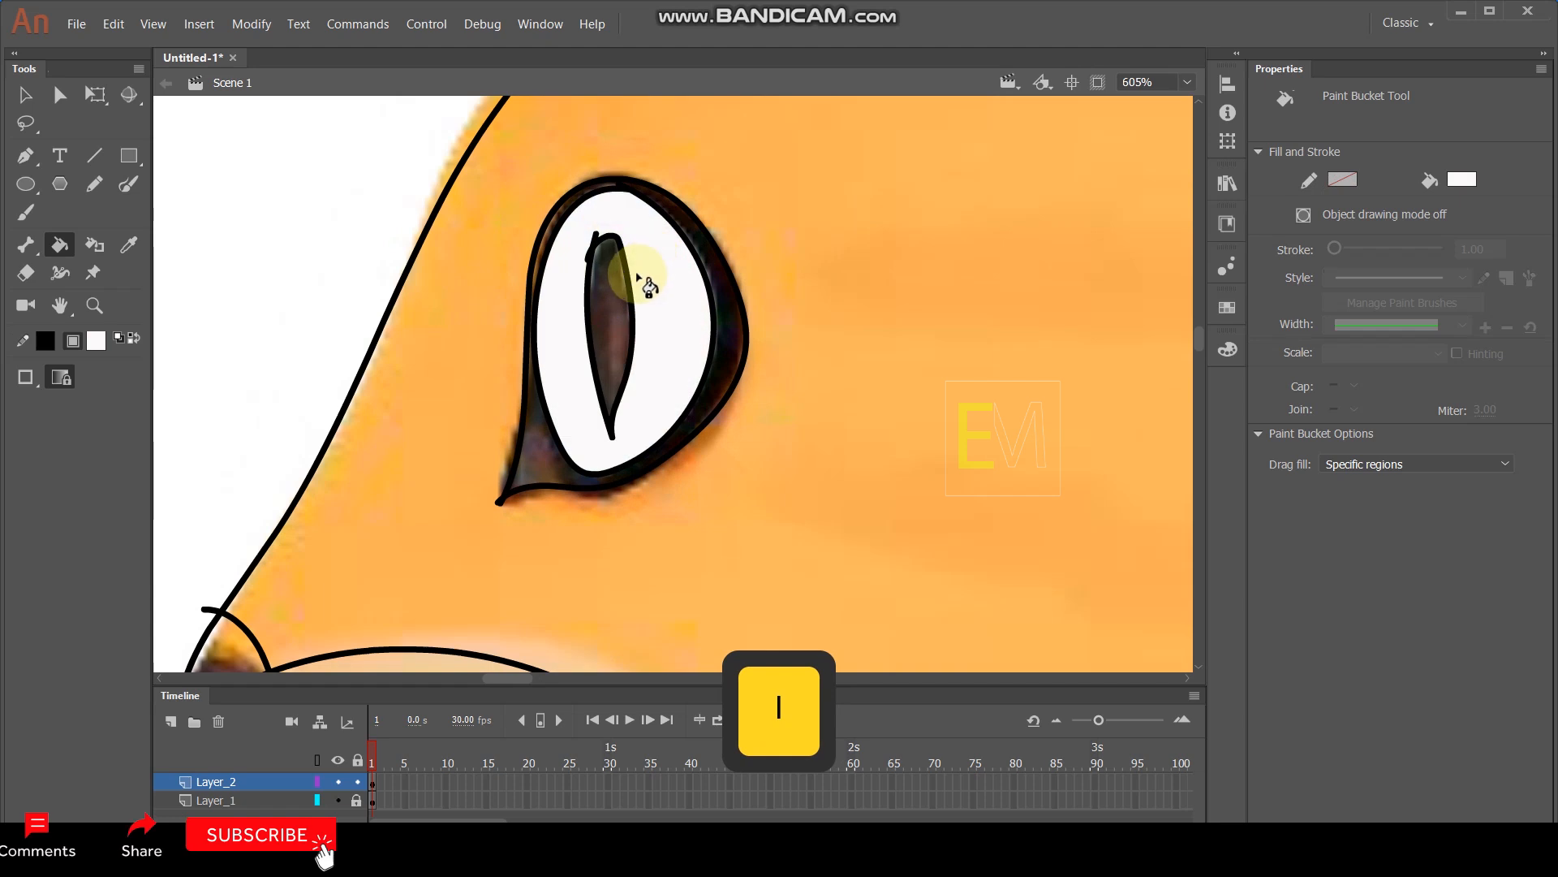
{"action": "key", "text": "i"}
{"action": "left_click", "coordinate": [610, 285]}
{"action": "left_click", "coordinate": [617, 288]}
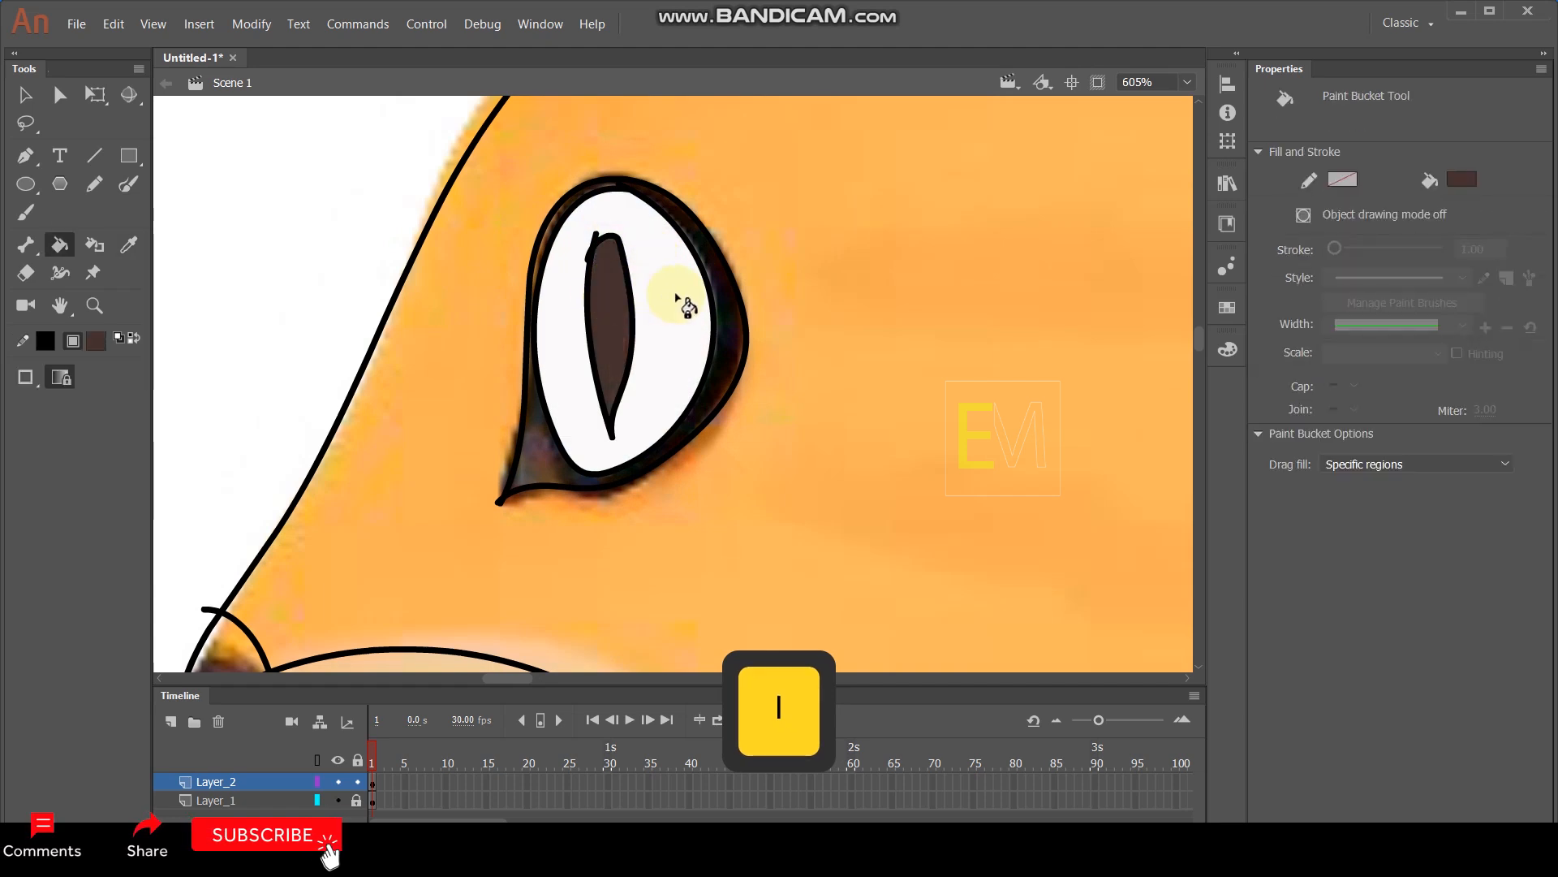
{"action": "key", "text": "i"}
{"action": "left_click", "coordinate": [739, 317]}
{"action": "left_click", "coordinate": [739, 318]}
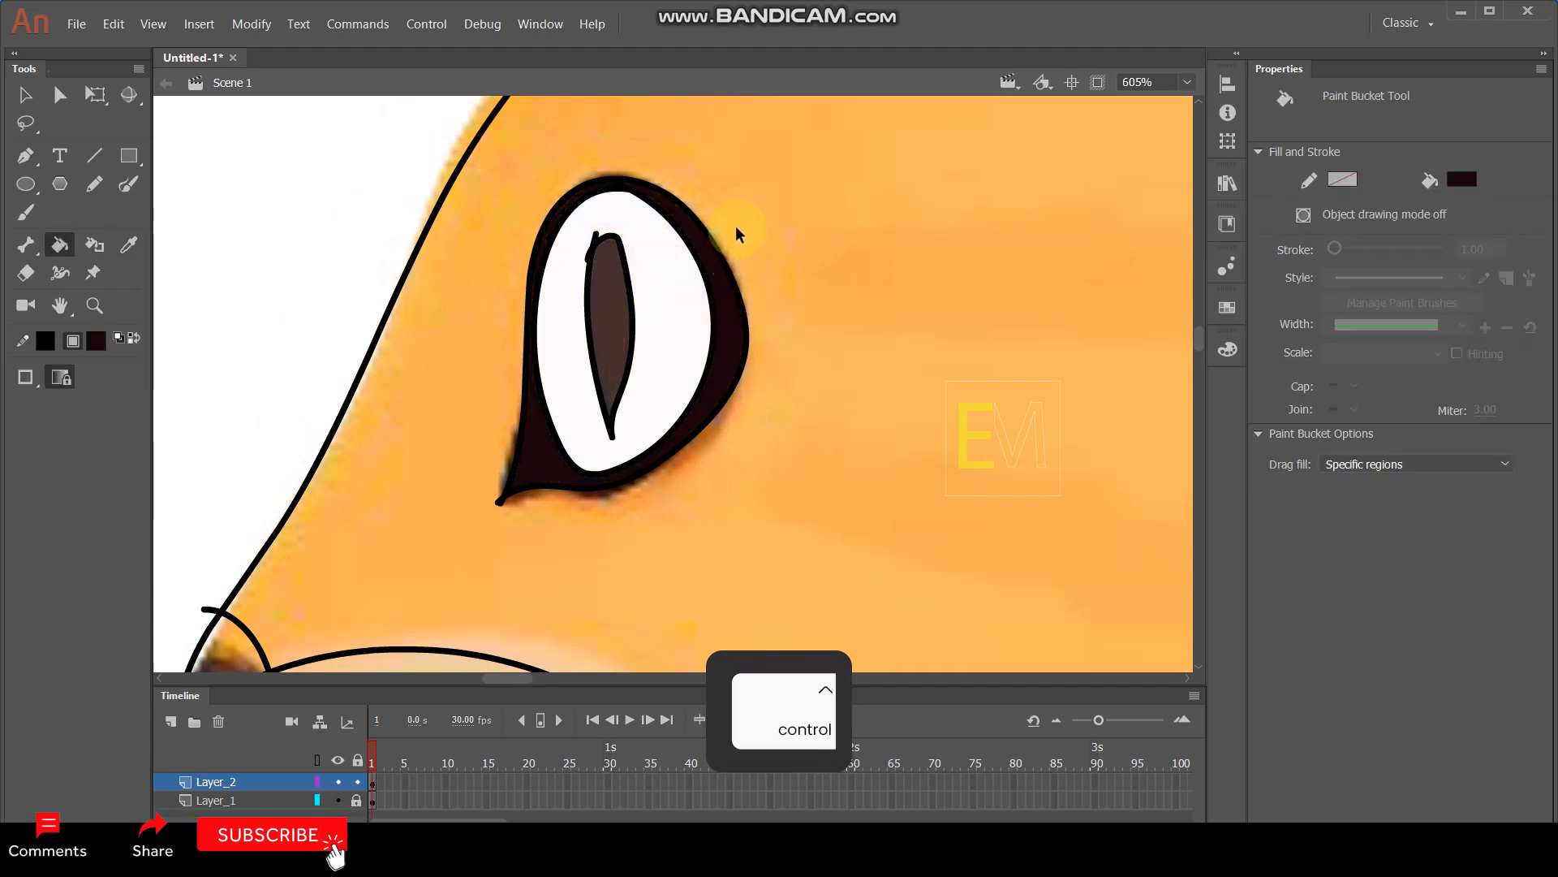
Fill the nose with the reddish brown sampled from the nose in the cat image.
{"action": "scroll", "coordinate": [736, 226], "scroll_direction": "down", "scroll_amount": 6}
{"action": "key", "text": "space"}
{"action": "left_click_drag", "start_coordinate": [877, 338], "coordinate": [714, 291]}
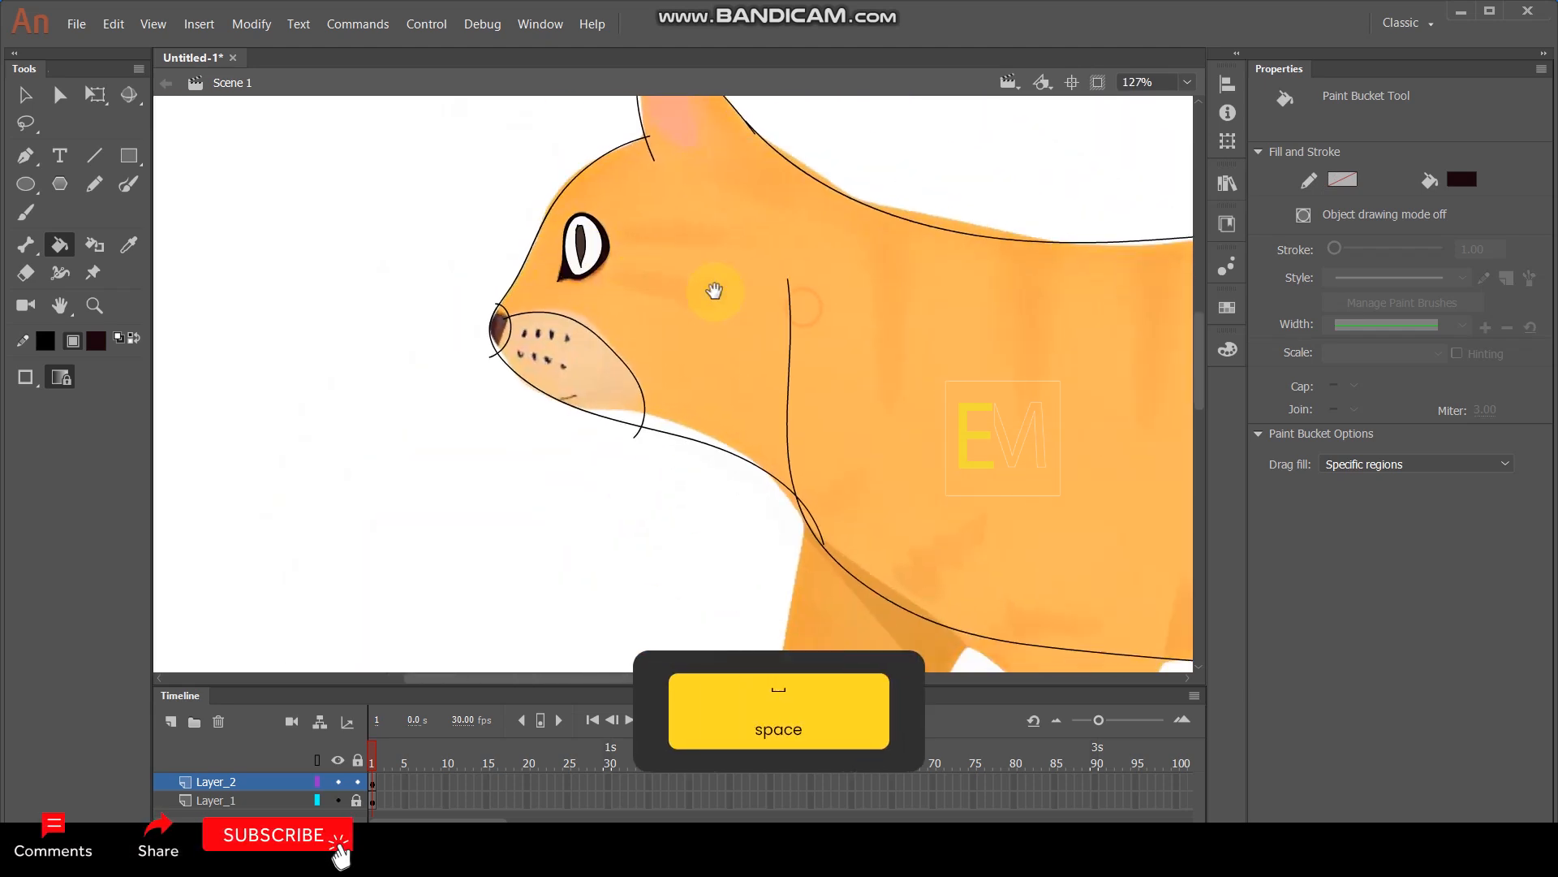
{"action": "key", "text": "i"}
{"action": "left_click", "coordinate": [499, 329]}
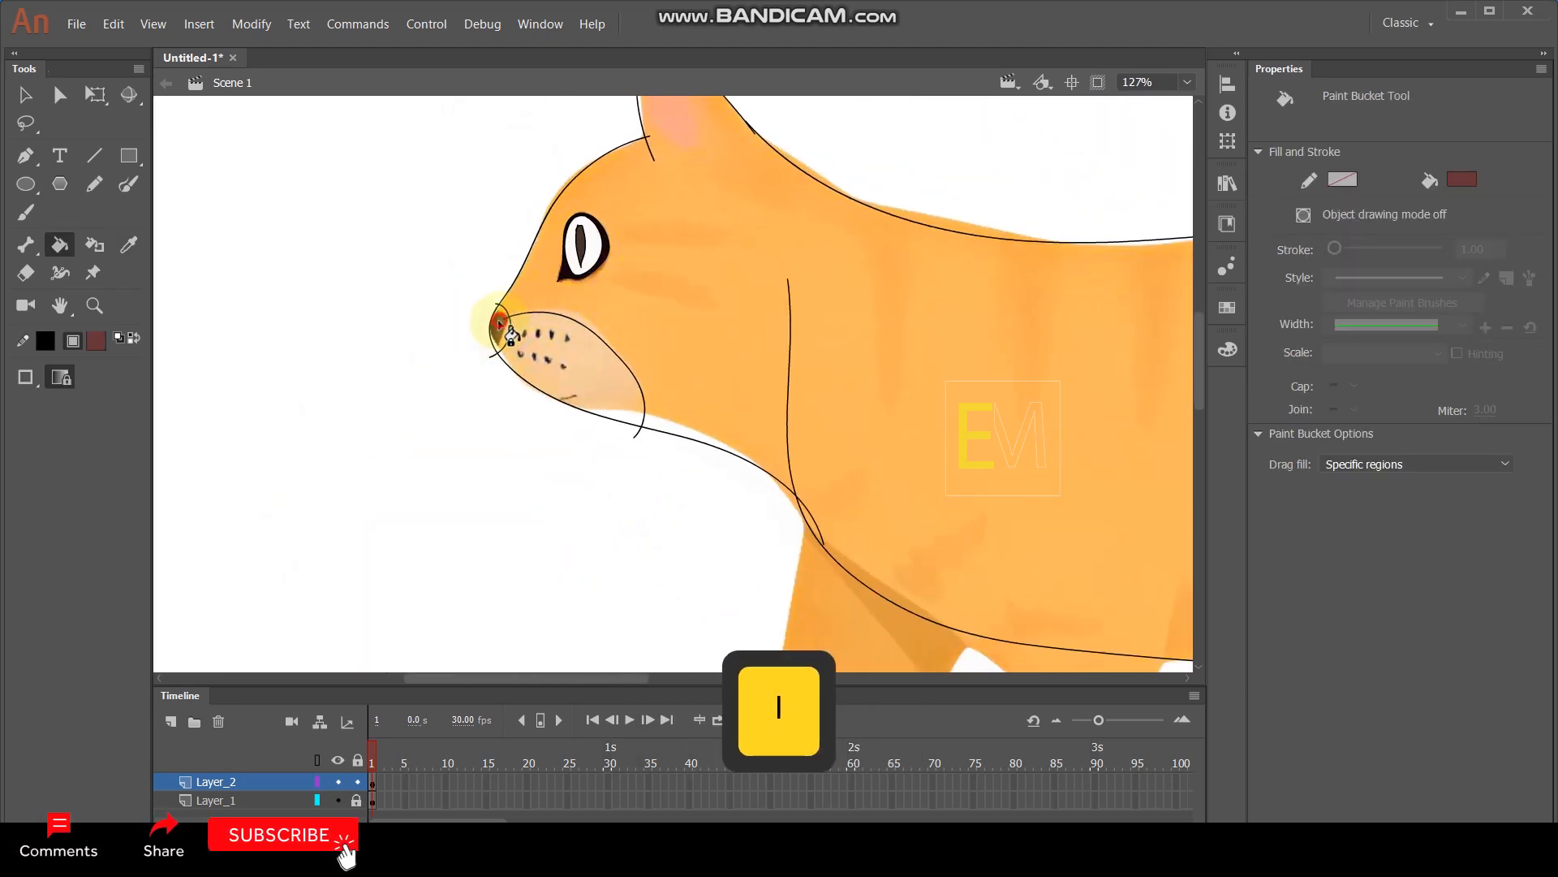
Fill the cat's body, head and ear with the orange sampled from the body in the cat image.
{"action": "scroll", "coordinate": [649, 318], "scroll_direction": "down", "scroll_amount": 3}
{"action": "scroll", "coordinate": [650, 318], "scroll_direction": "up", "scroll_amount": 1}
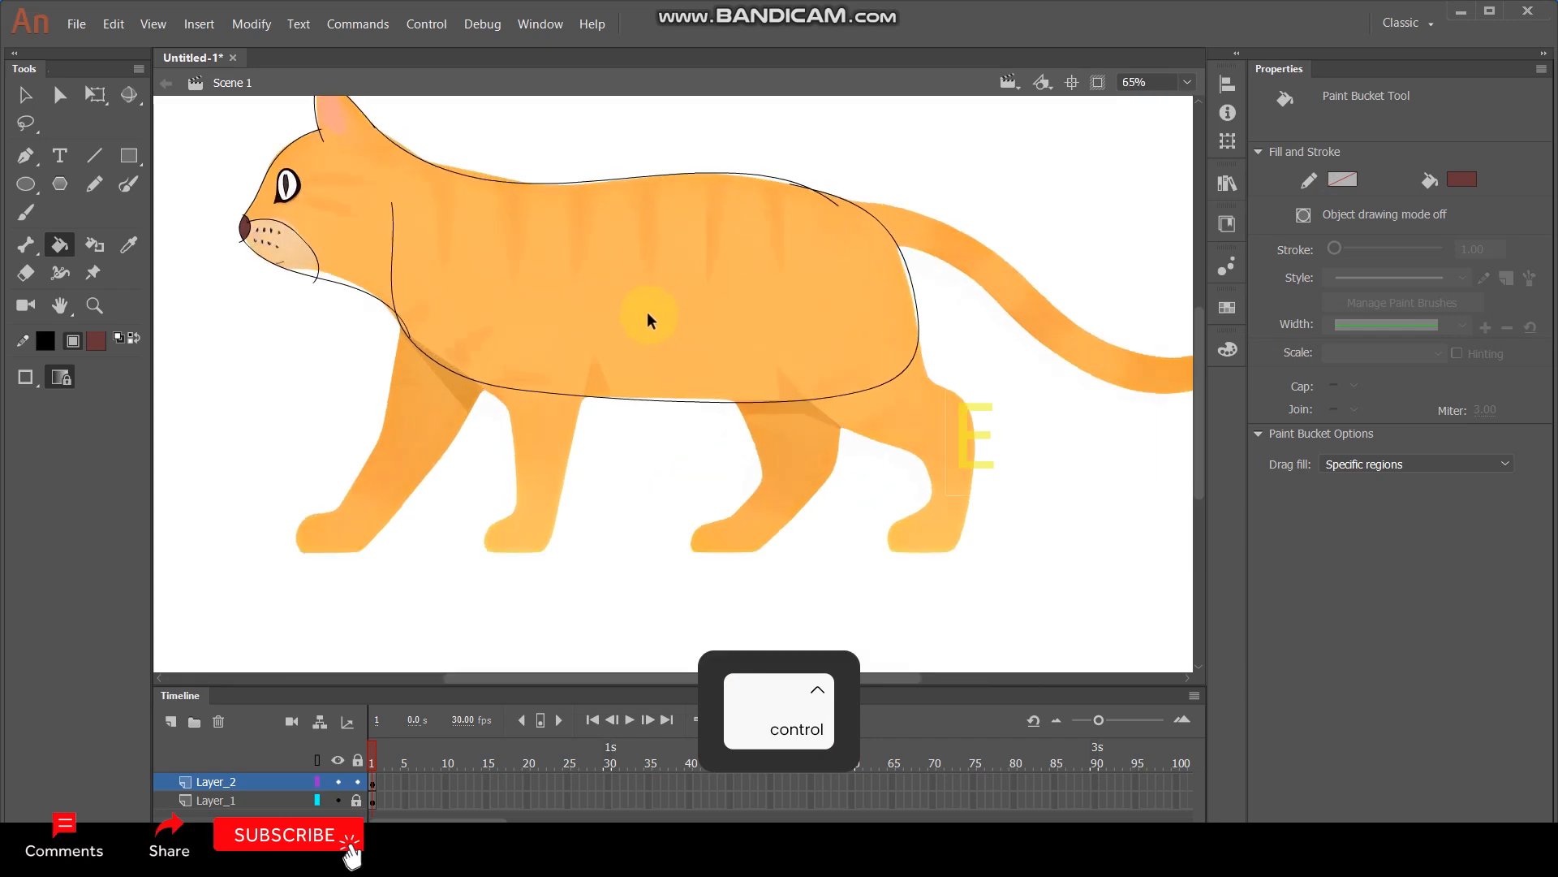
{"action": "key", "text": "space"}
{"action": "left_click_drag", "start_coordinate": [598, 271], "coordinate": [637, 306]}
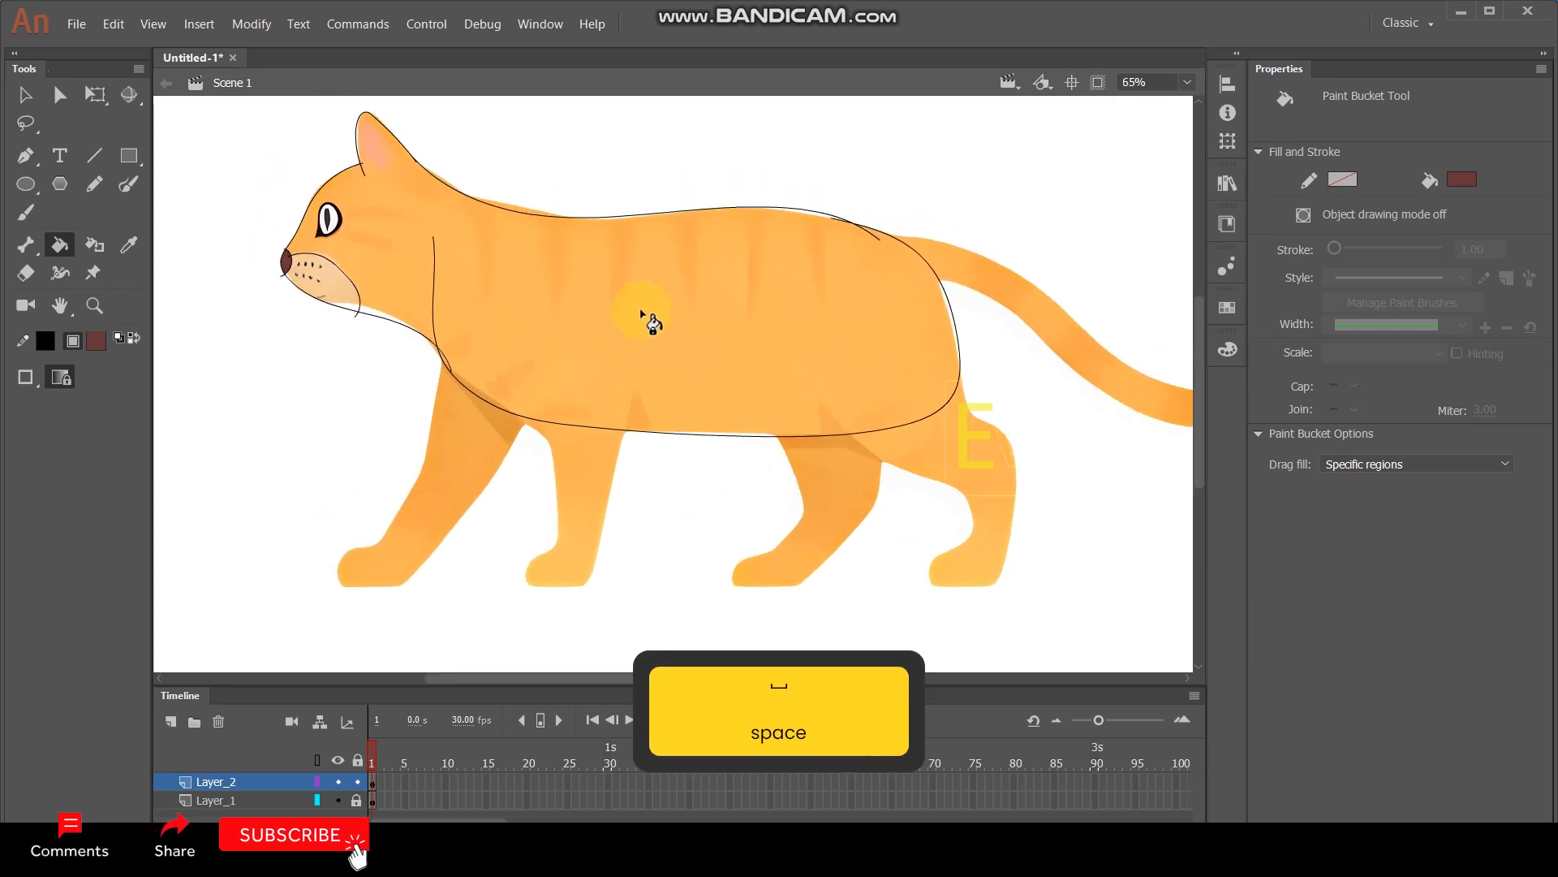
{"action": "key", "text": "i"}
{"action": "left_click", "coordinate": [622, 333]}
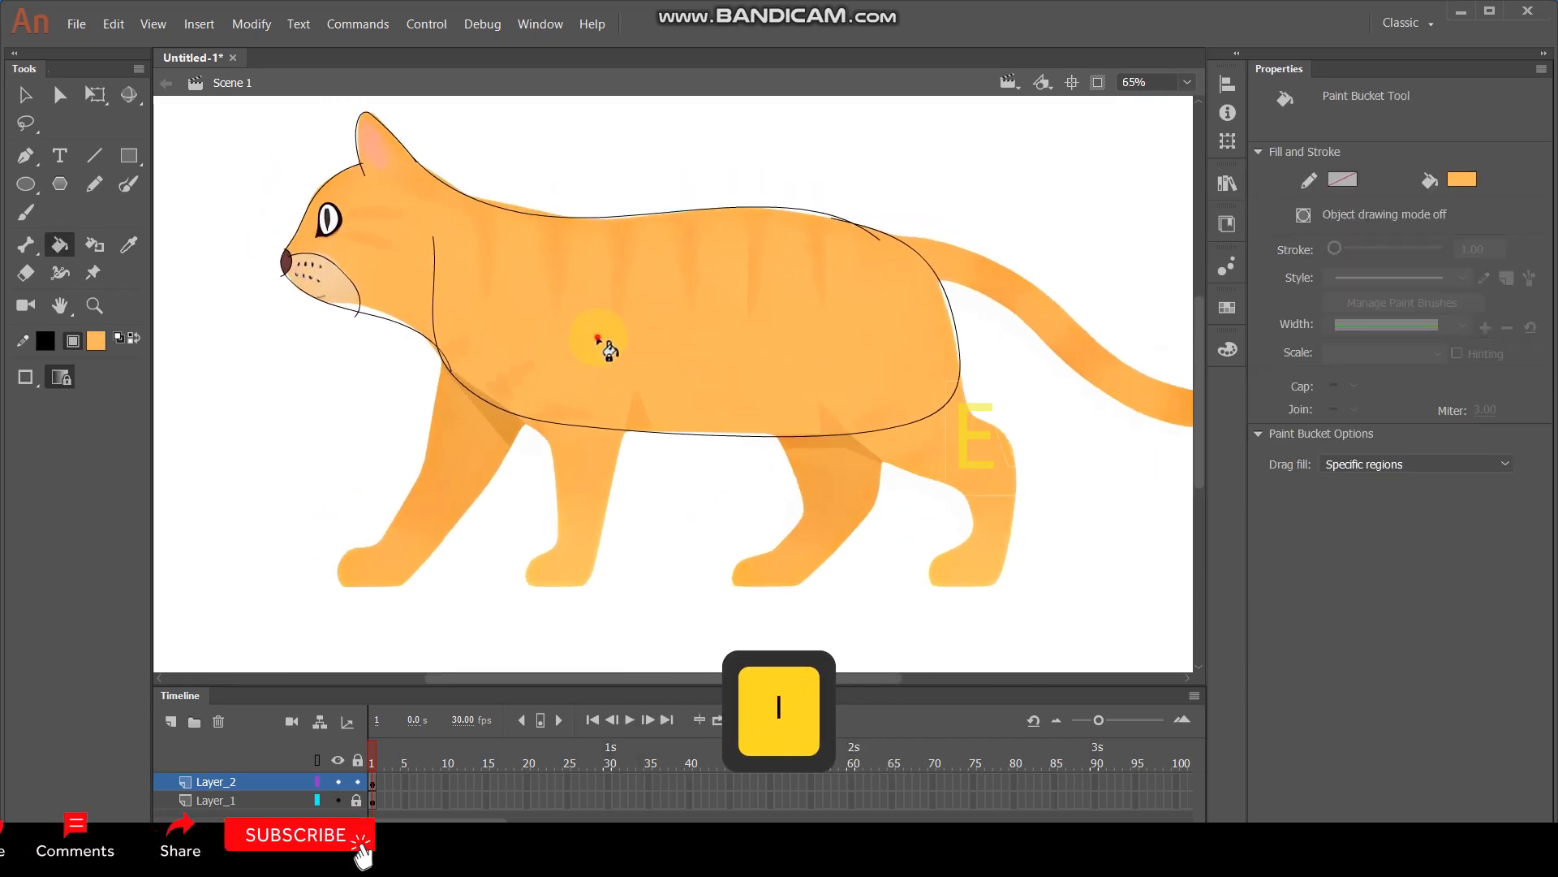
{"action": "scroll", "coordinate": [752, 257], "scroll_direction": "up", "scroll_amount": 1}
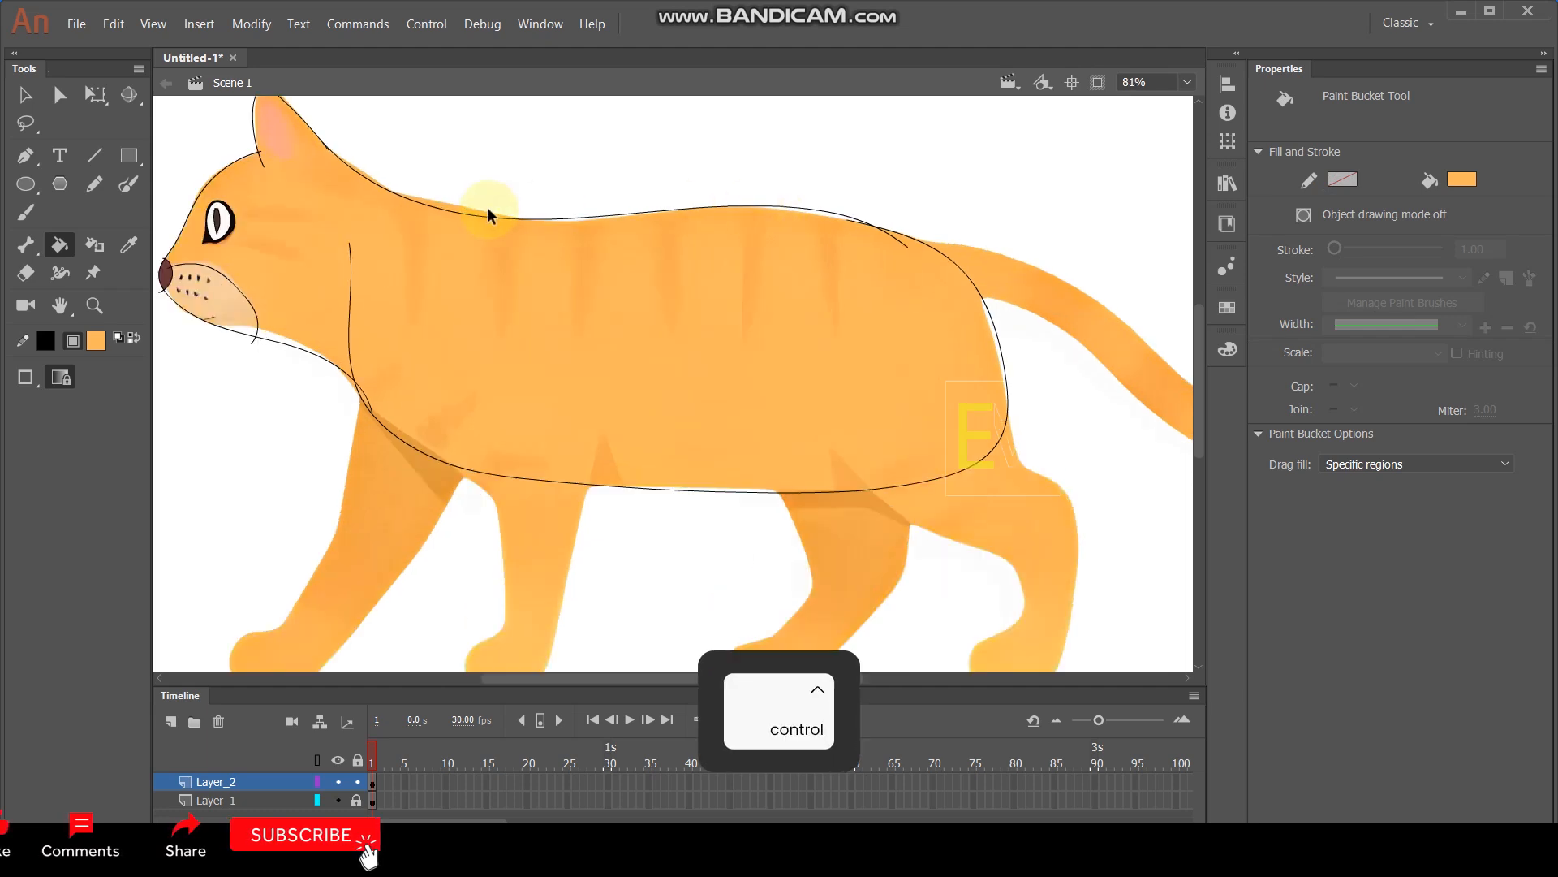
{"action": "scroll", "coordinate": [270, 128], "scroll_direction": "up", "scroll_amount": 6}
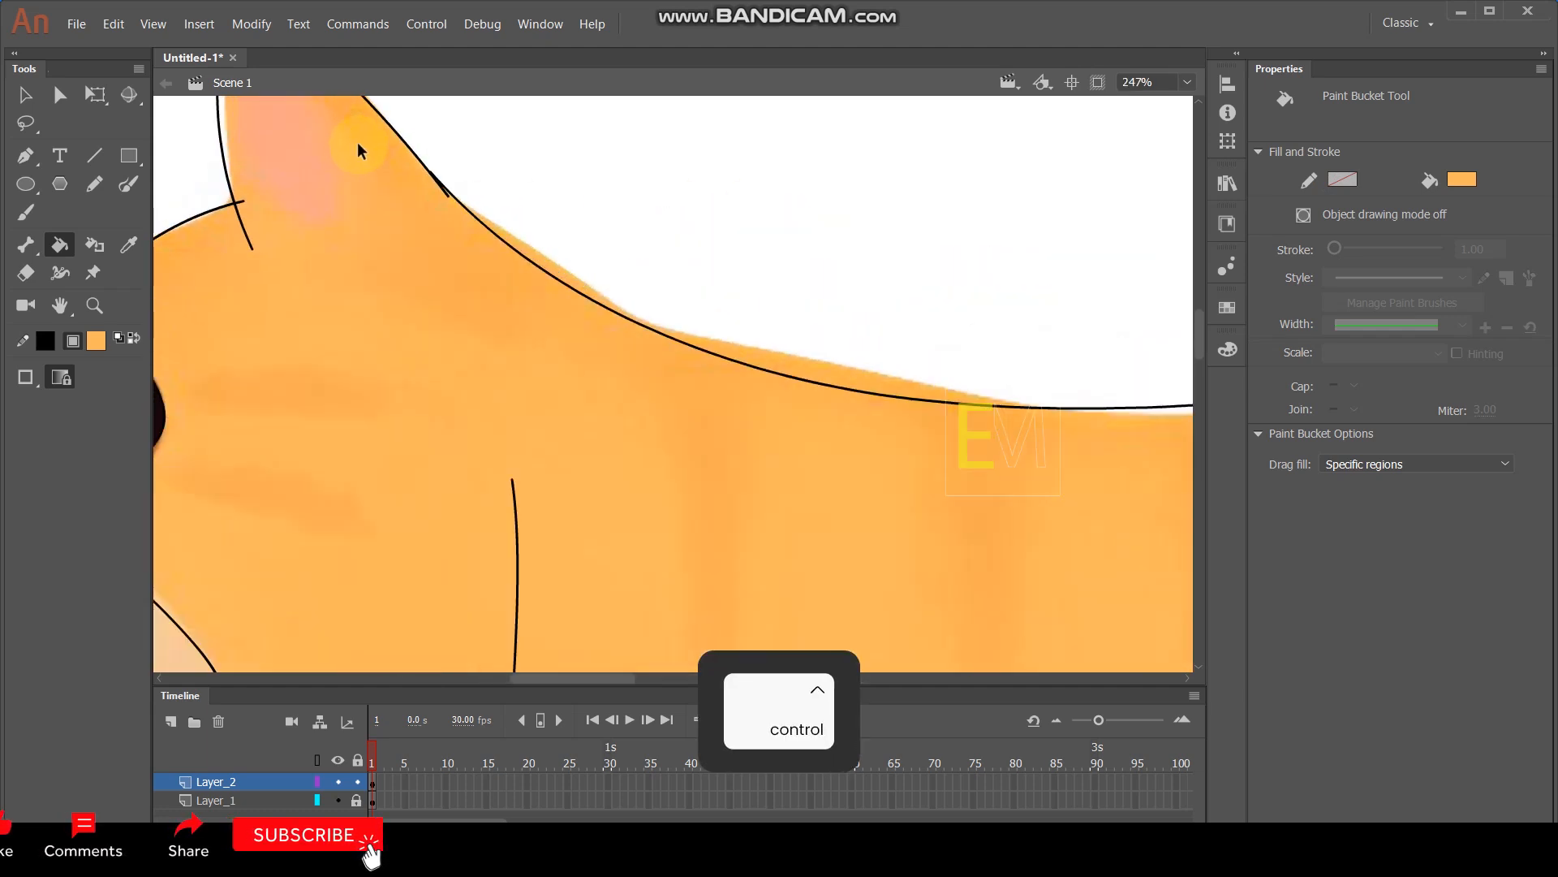
{"action": "left_click", "coordinate": [24, 94]}
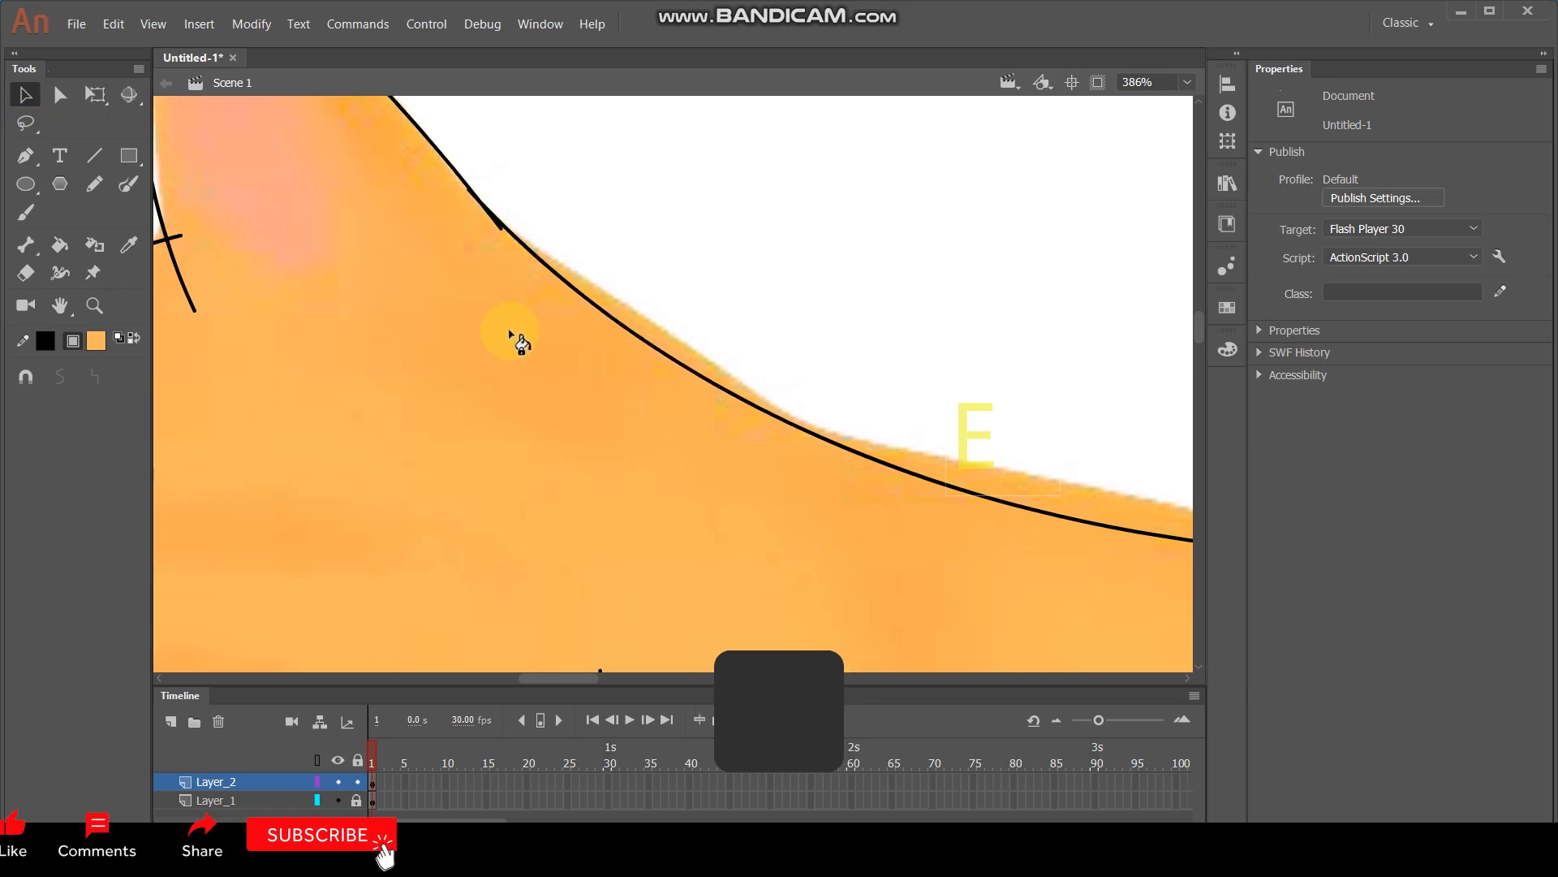
{"action": "key", "text": "k"}
{"action": "scroll", "coordinate": [502, 324], "scroll_direction": "down", "scroll_amount": 1}
{"action": "scroll", "coordinate": [557, 333], "scroll_direction": "down", "scroll_amount": 3}
{"action": "scroll", "coordinate": [840, 475], "scroll_direction": "up", "scroll_amount": 2}
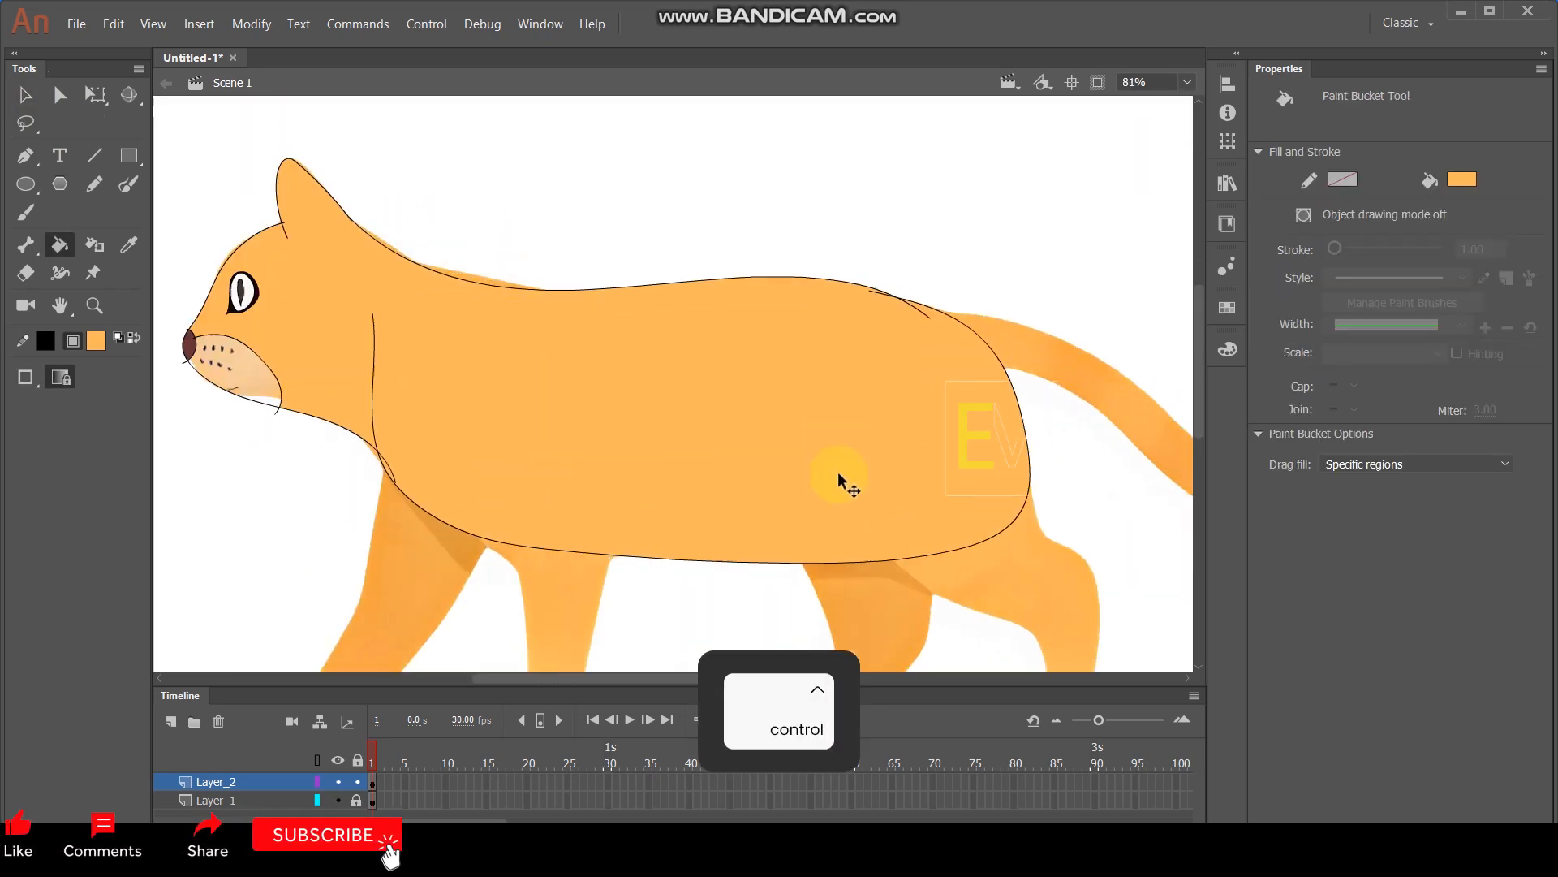
Fill the muzzle area with the light peach sampled from the muzzle in the cat image.
{"action": "left_click", "coordinate": [25, 96]}
{"action": "scroll", "coordinate": [390, 174], "scroll_direction": "down", "scroll_amount": 2}
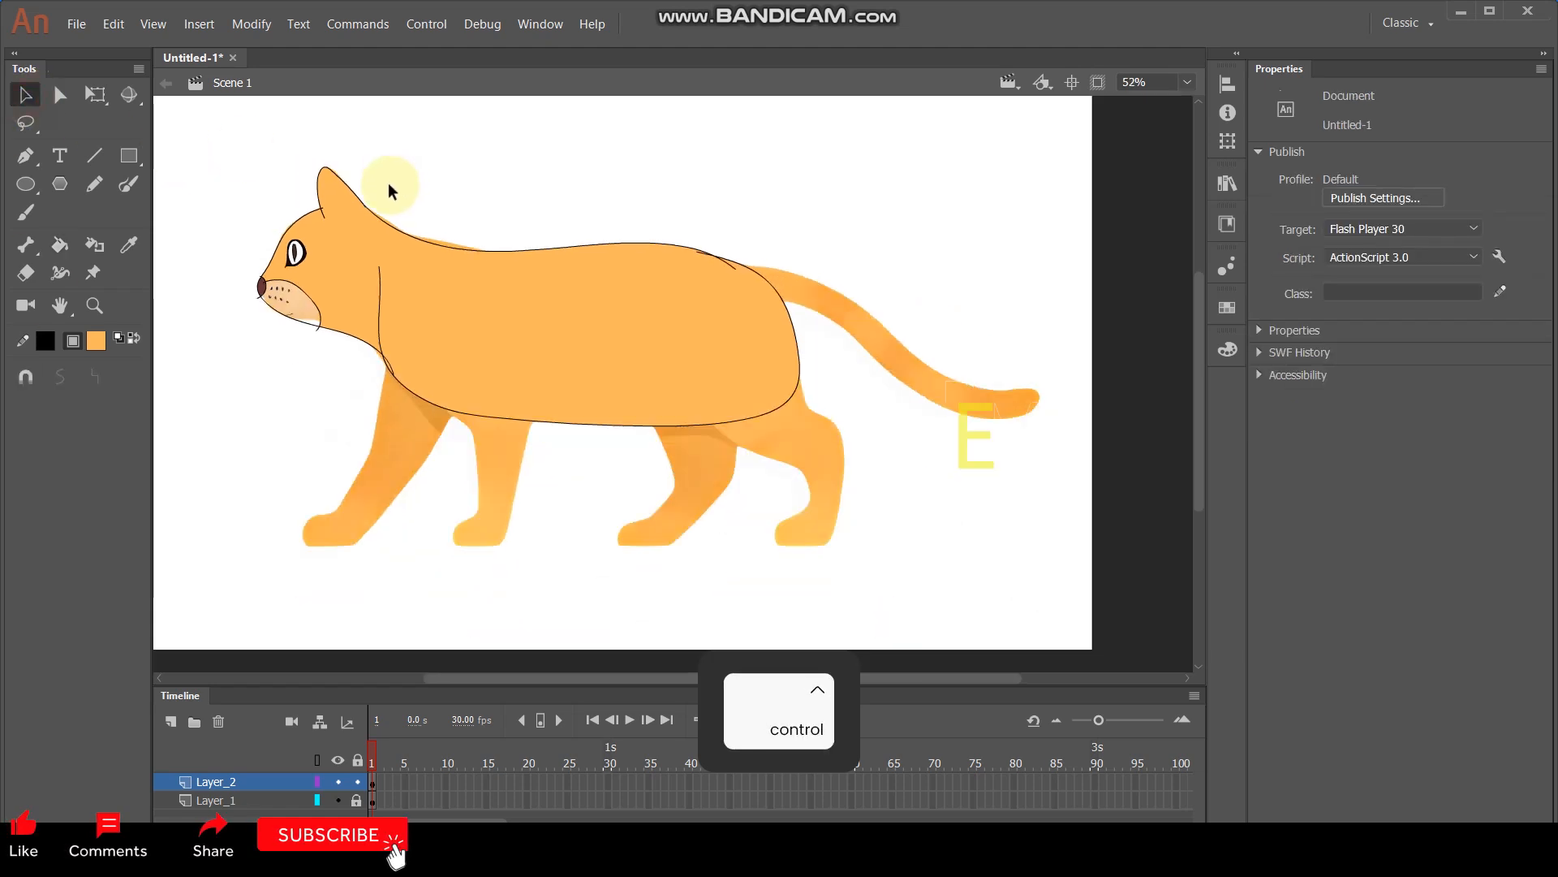
{"action": "scroll", "coordinate": [256, 309], "scroll_direction": "up", "scroll_amount": 1}
{"action": "scroll", "coordinate": [257, 308], "scroll_direction": "up", "scroll_amount": 2}
{"action": "key", "text": "i"}
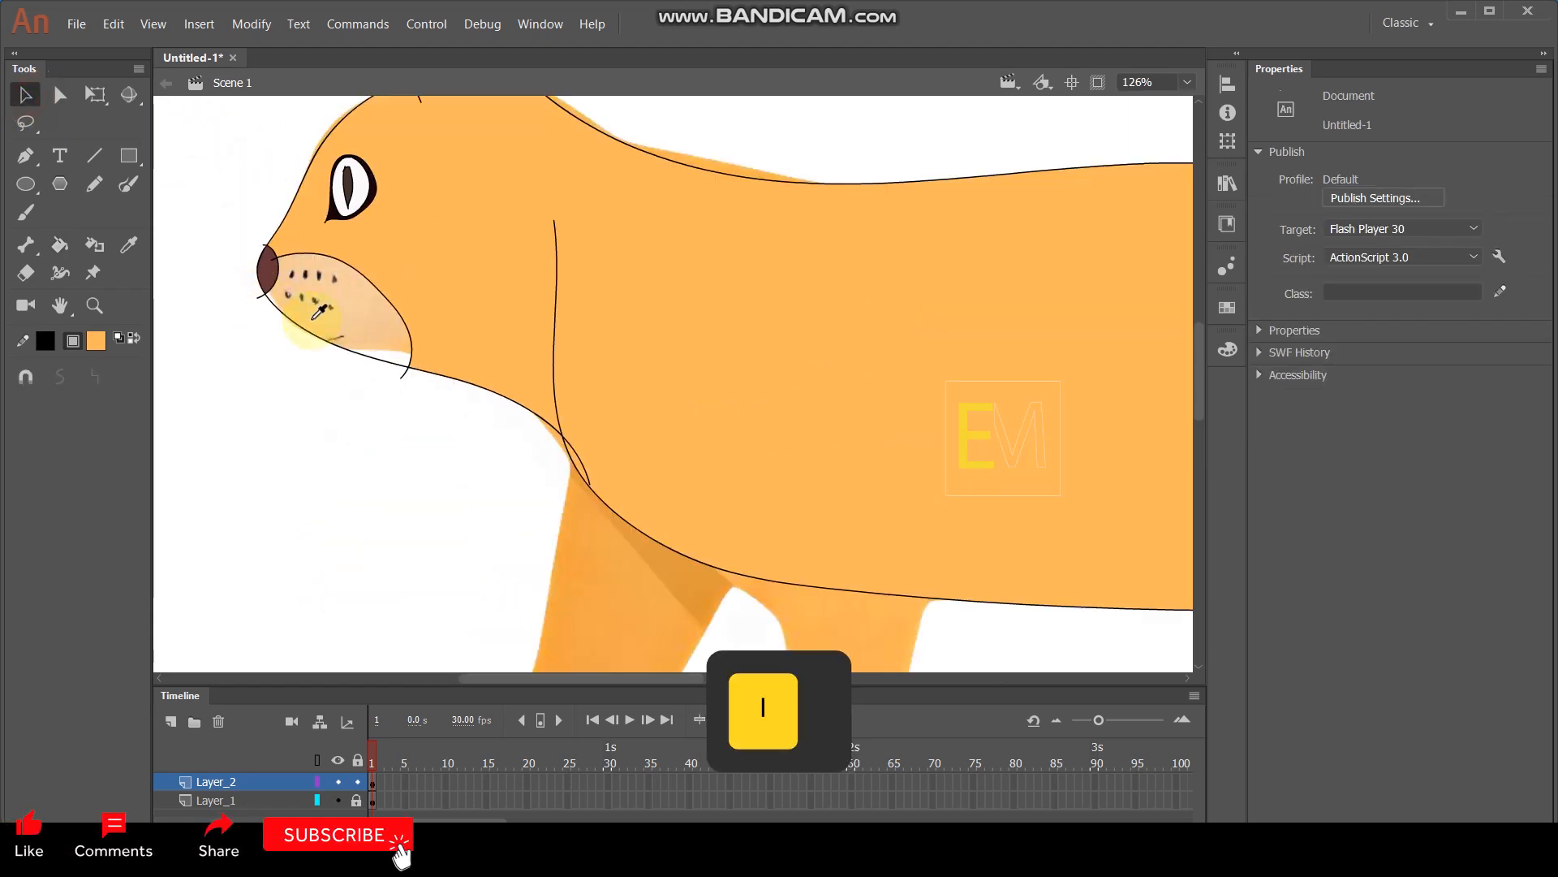
{"action": "left_click", "coordinate": [358, 302]}
{"action": "scroll", "coordinate": [402, 303], "scroll_direction": "down", "scroll_amount": 2}
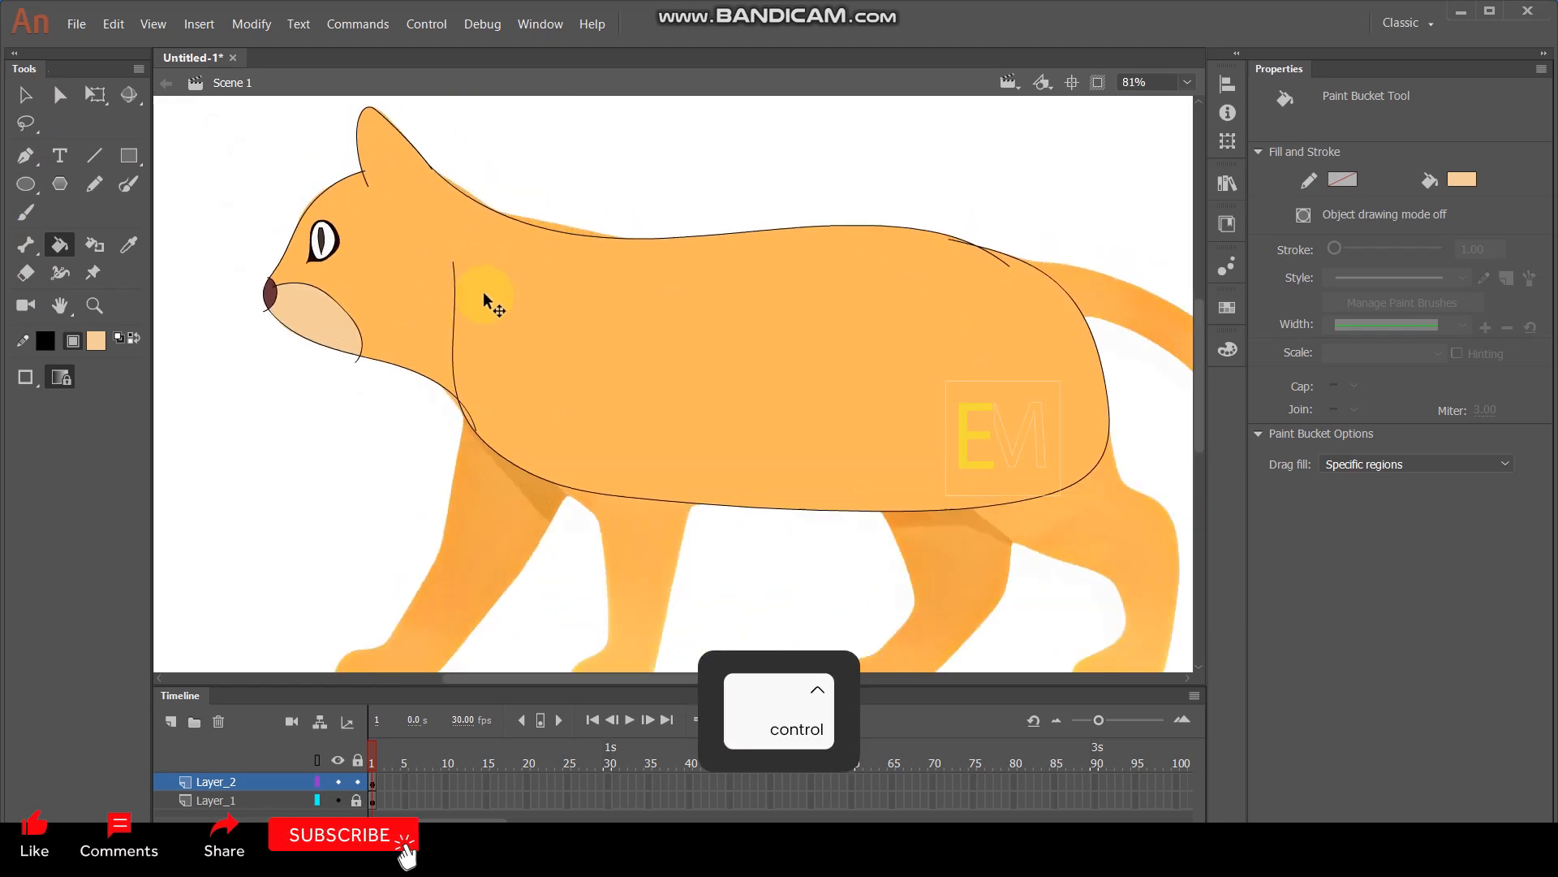
Select the whole traced head and body and convert them into a graphic symbol.
{"action": "left_click", "coordinate": [25, 96]}
{"action": "scroll", "coordinate": [437, 182], "scroll_direction": "down", "scroll_amount": 2}
{"action": "left_click_drag", "start_coordinate": [314, 111], "coordinate": [790, 374]}
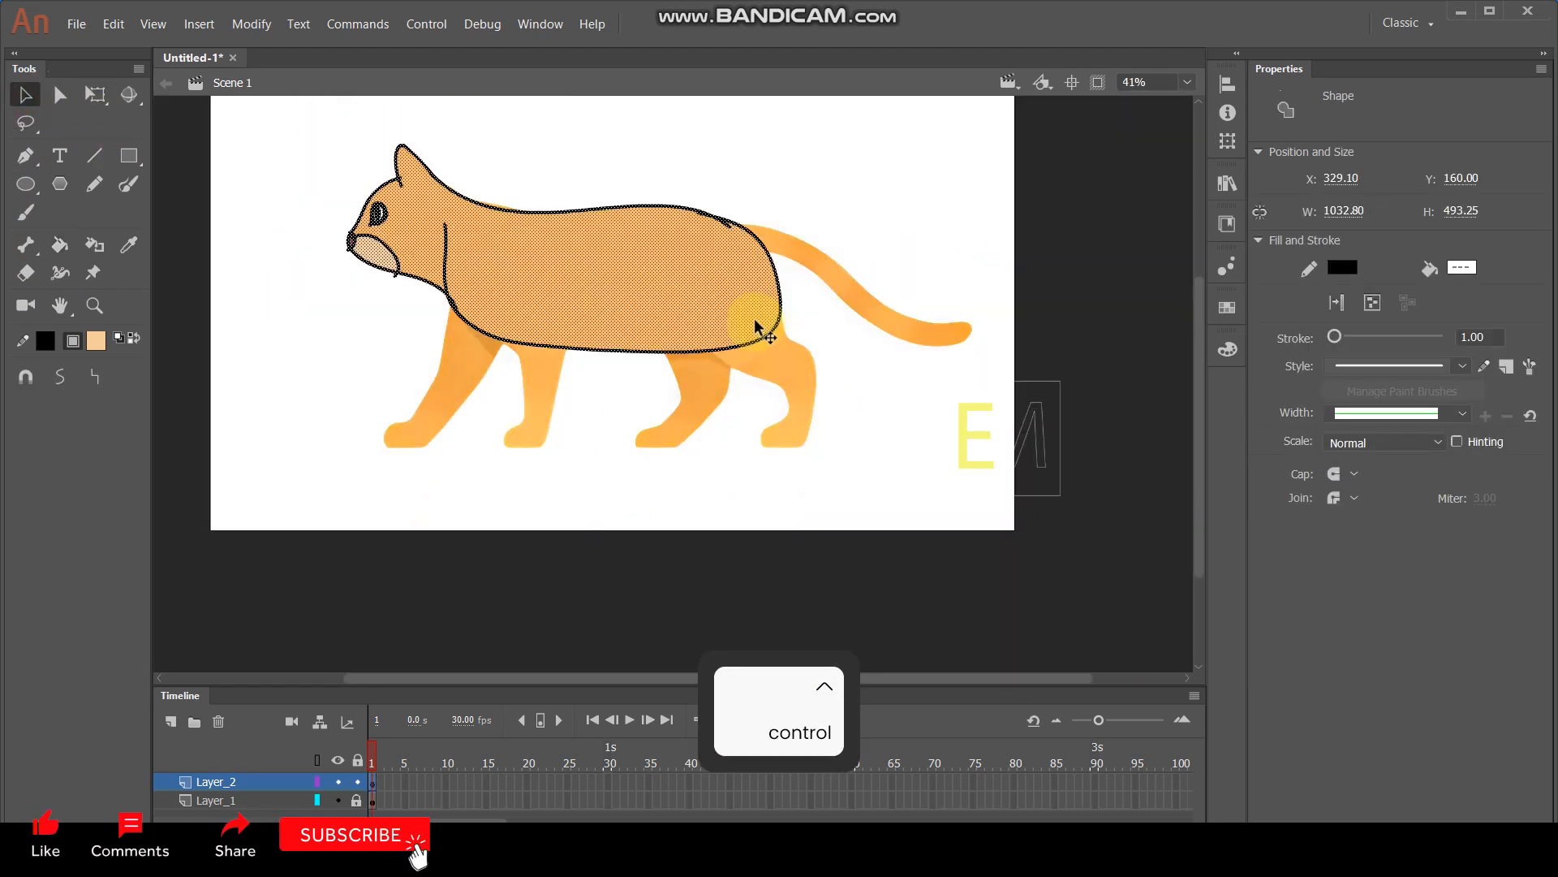
{"action": "key", "text": "F8"}
{"action": "left_click", "coordinate": [1019, 217]}
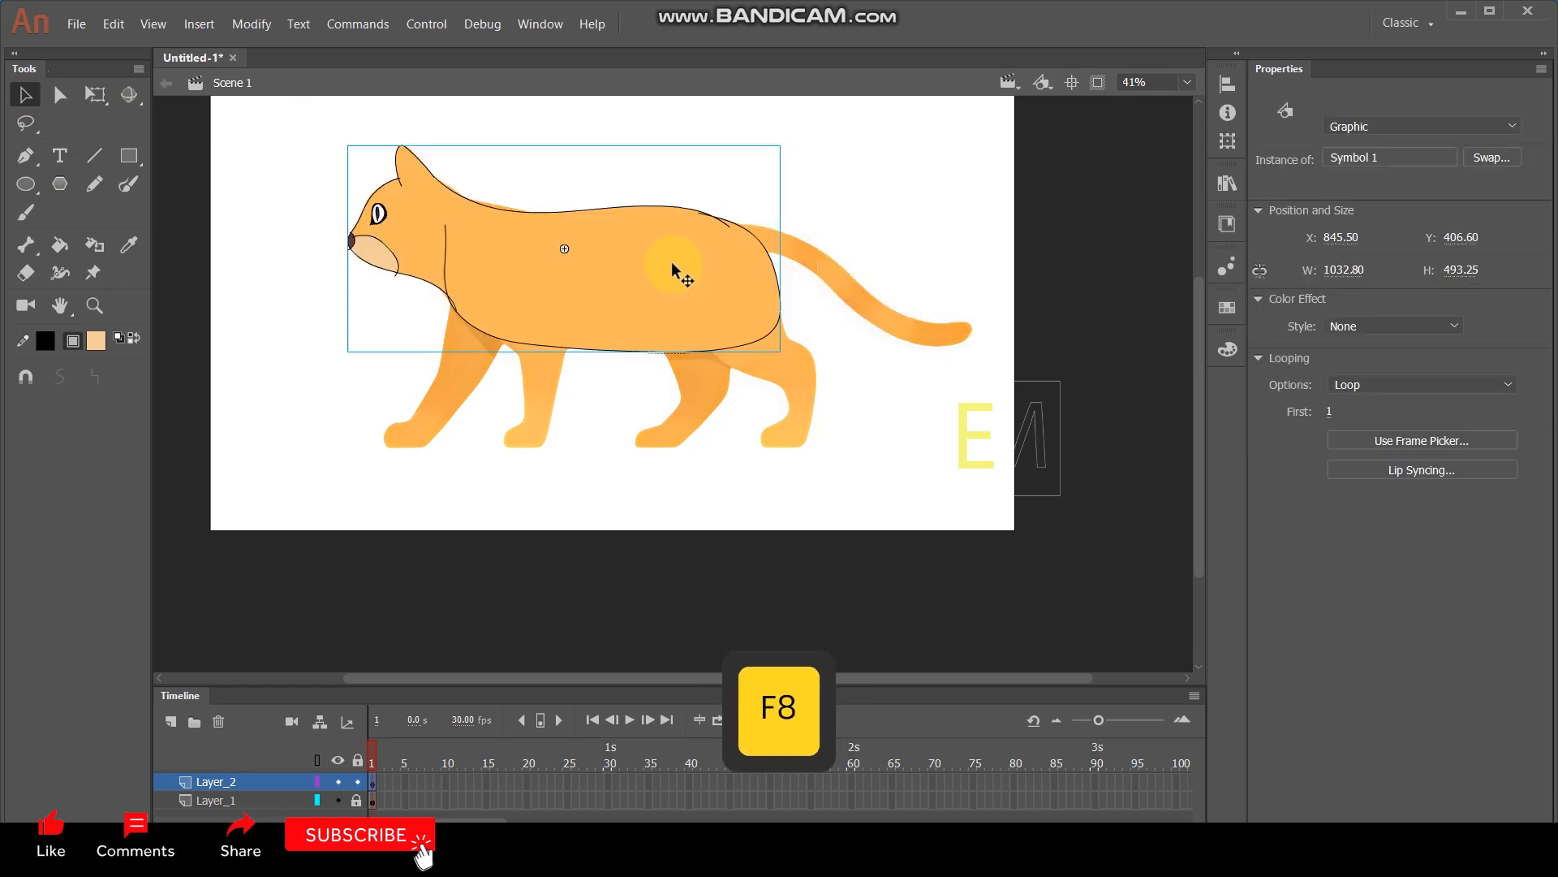
Open the symbol for editing, add a new layer above the drawing, and lock Layer_1 with its artwork shown as outlines.
{"action": "double_click", "coordinate": [662, 297]}
{"action": "left_click", "coordinate": [528, 388]}
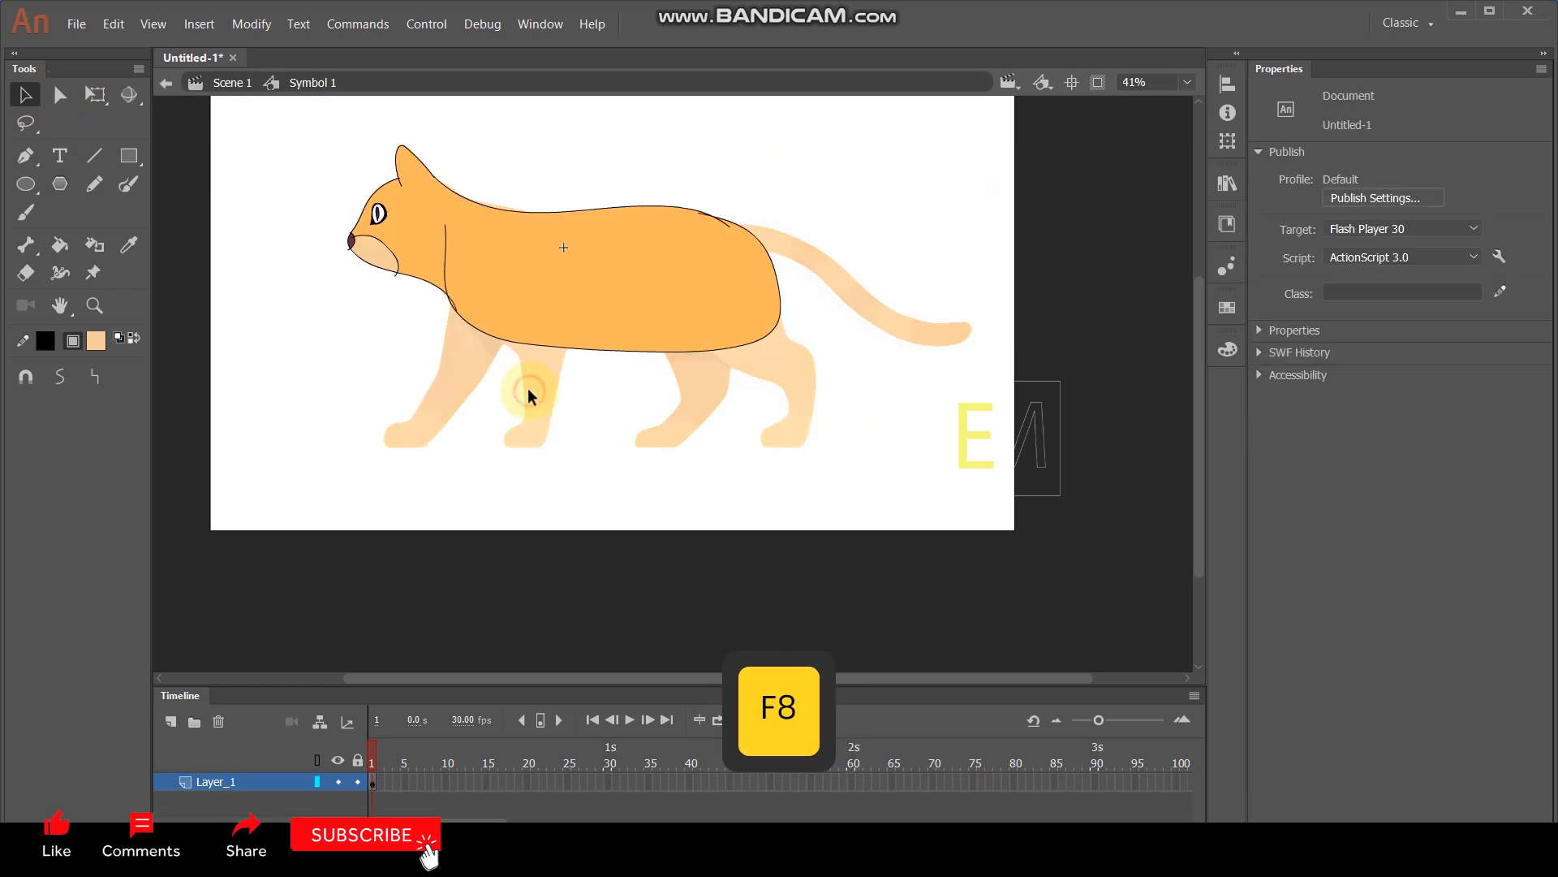
{"action": "left_click", "coordinate": [172, 721]}
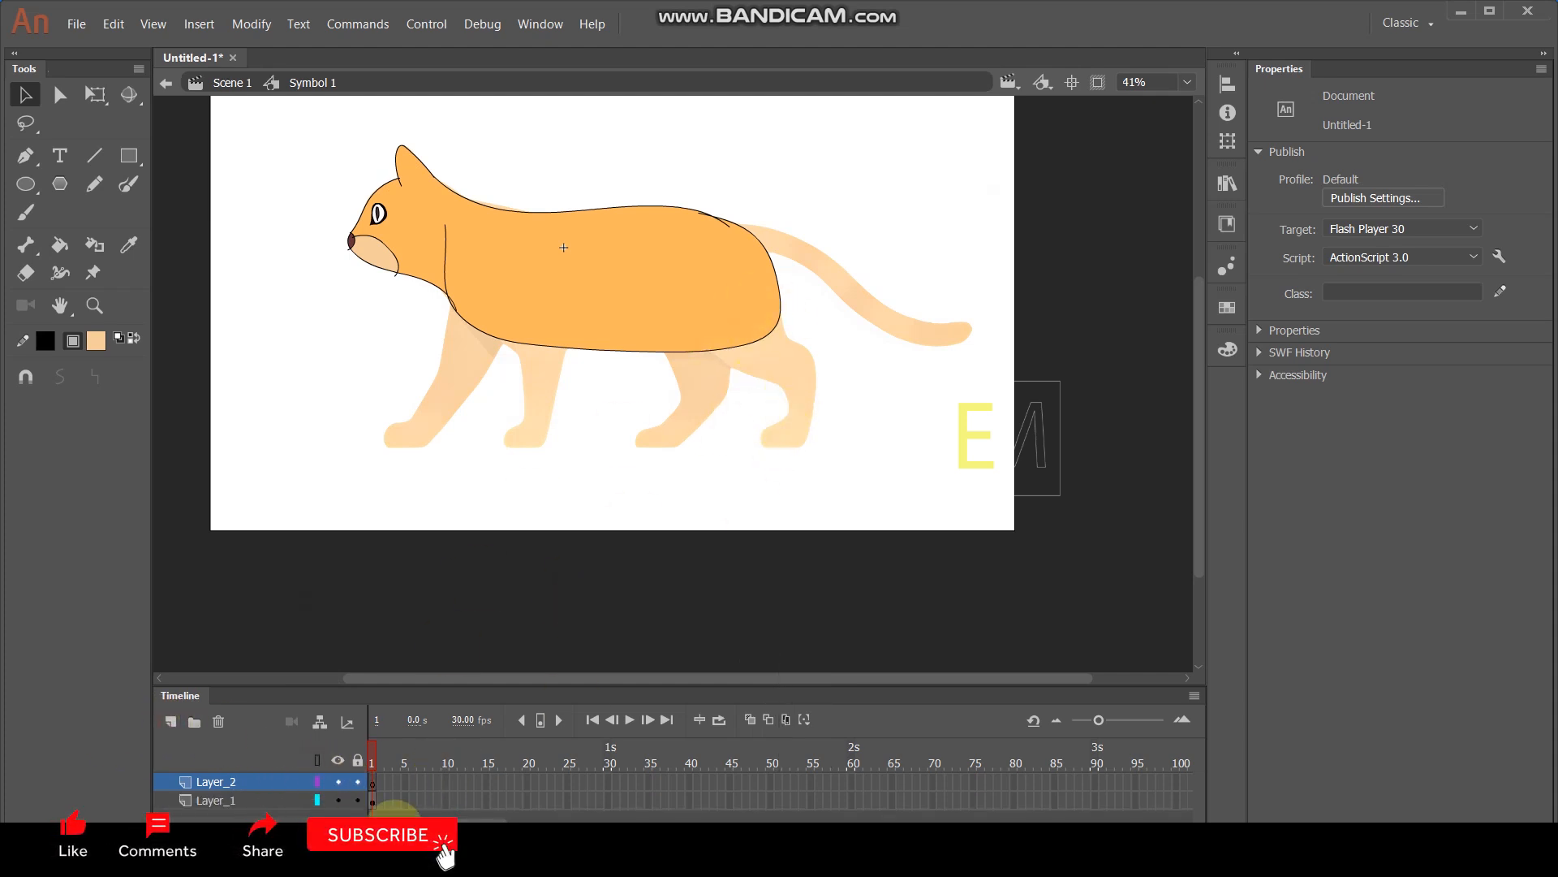
{"action": "left_click", "coordinate": [357, 800]}
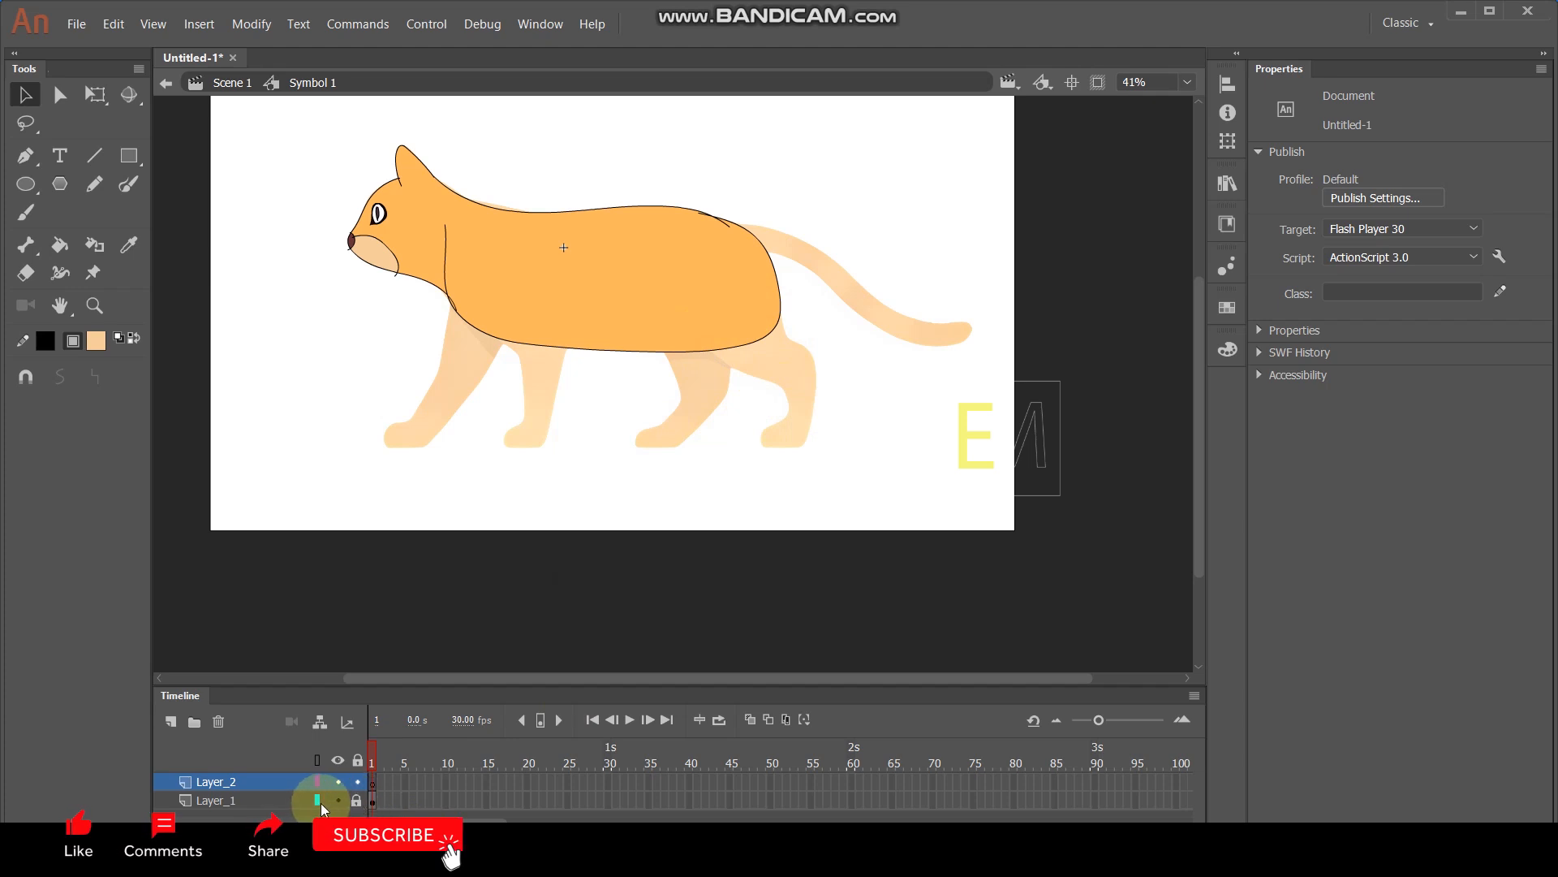
{"action": "left_click", "coordinate": [317, 801]}
{"action": "scroll", "coordinate": [726, 464], "scroll_direction": "up", "scroll_amount": 2}
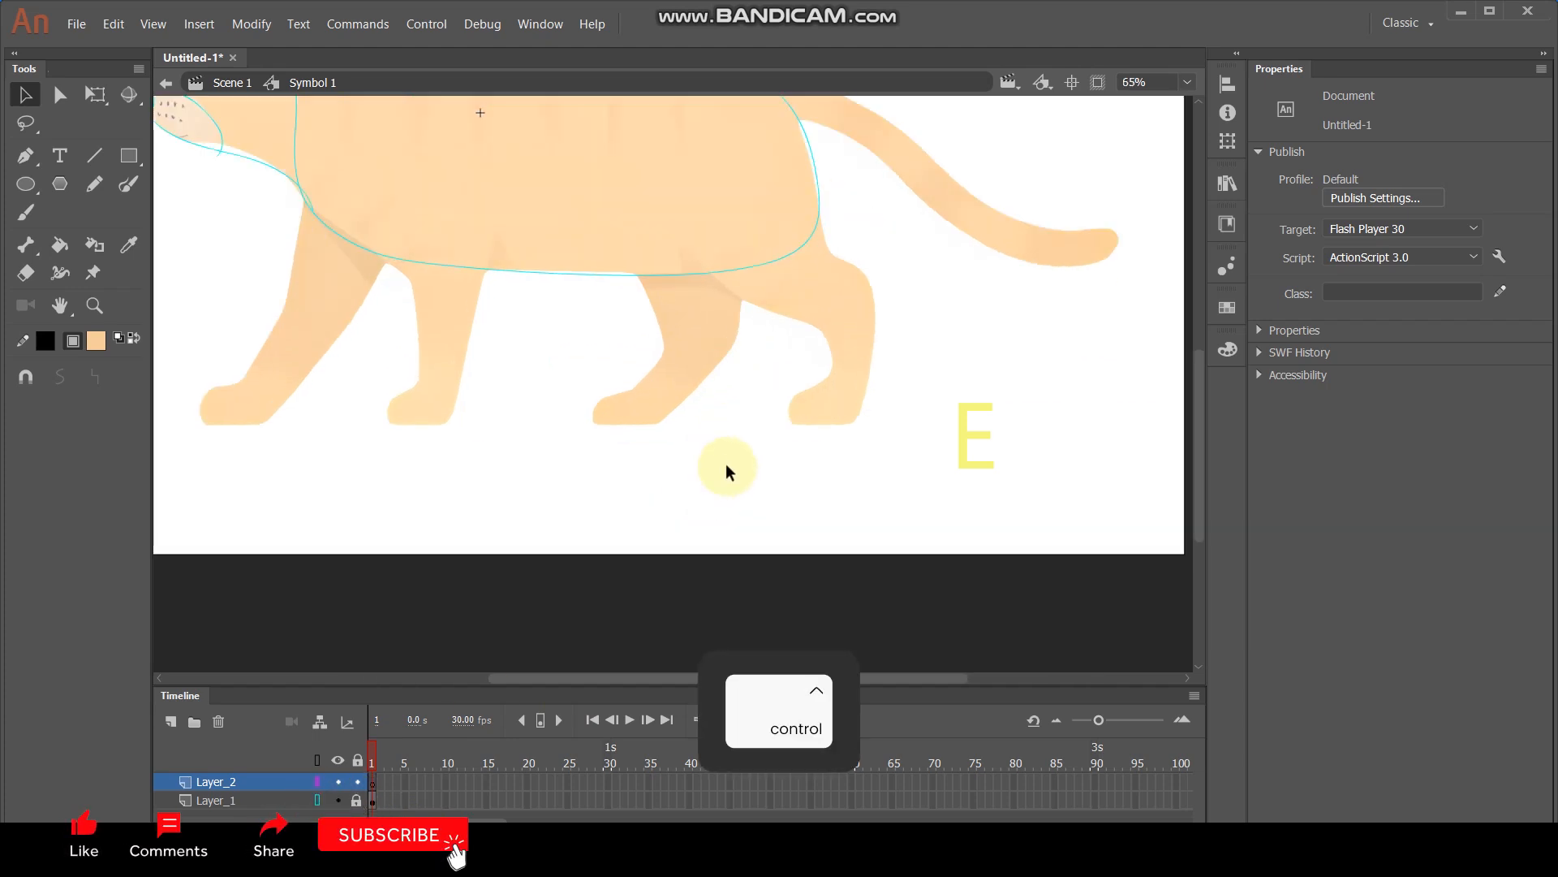
{"action": "left_click", "coordinate": [318, 801]}
{"action": "left_click", "coordinate": [318, 801]}
{"action": "left_click", "coordinate": [318, 801]}
{"action": "double_click", "coordinate": [318, 801]}
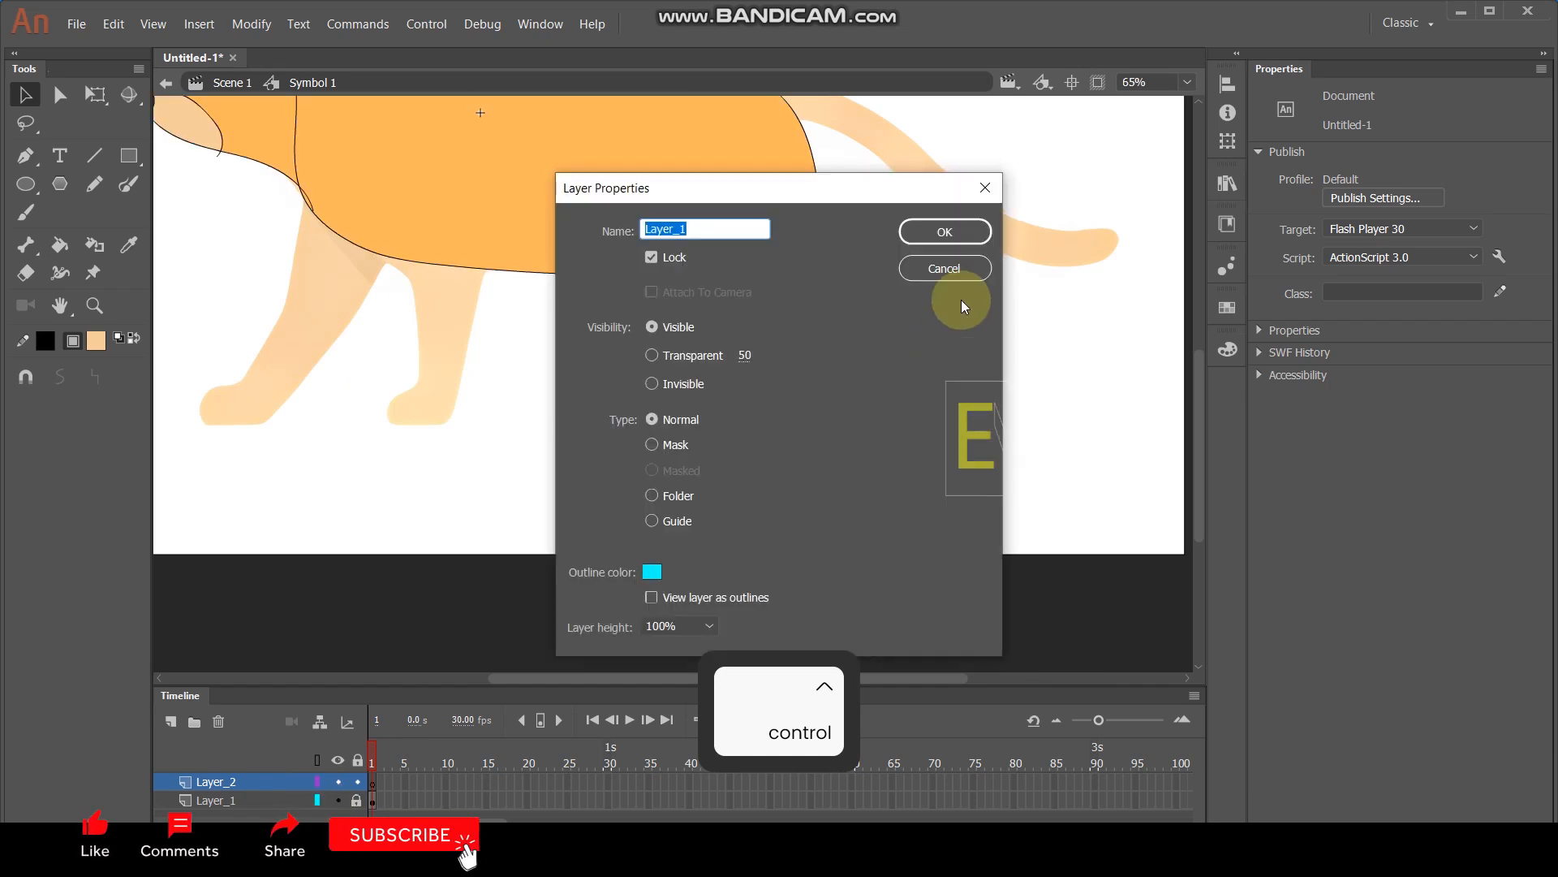
{"action": "left_click", "coordinate": [980, 185]}
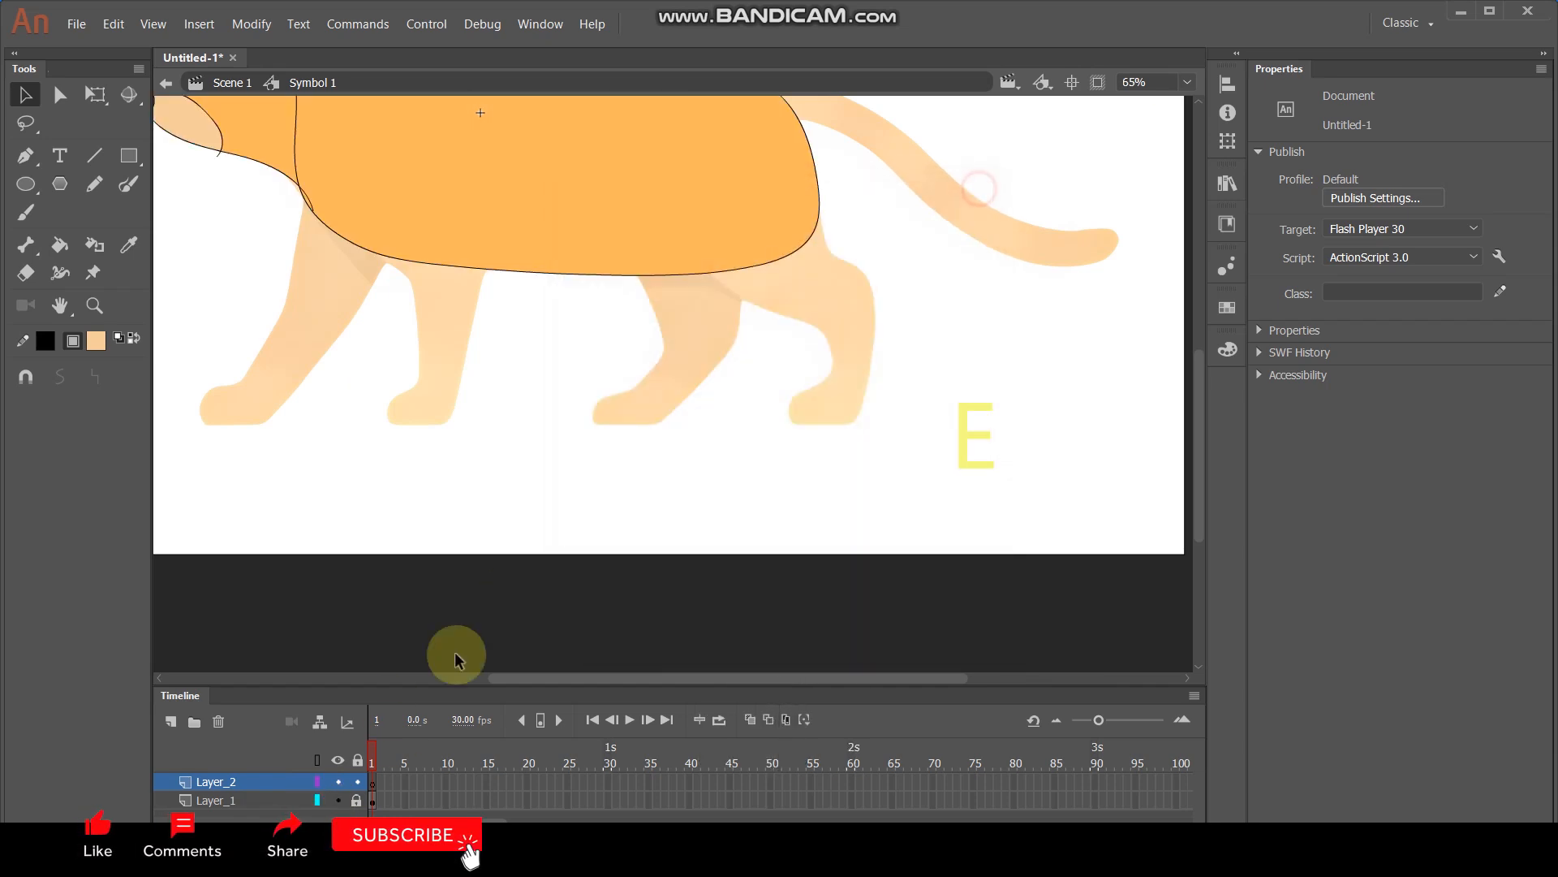
{"action": "left_click", "coordinate": [317, 800]}
Trace the rearmost hind leg on Layer_2 with the Paint Brush, from the rump around the paw and up the front of the thigh.
{"action": "scroll", "coordinate": [784, 322], "scroll_direction": "down", "scroll_amount": 2, "text": "ctrl"}
{"action": "scroll", "coordinate": [815, 301], "scroll_direction": "up", "scroll_amount": 3, "text": "ctrl"}
{"action": "key", "text": "space"}
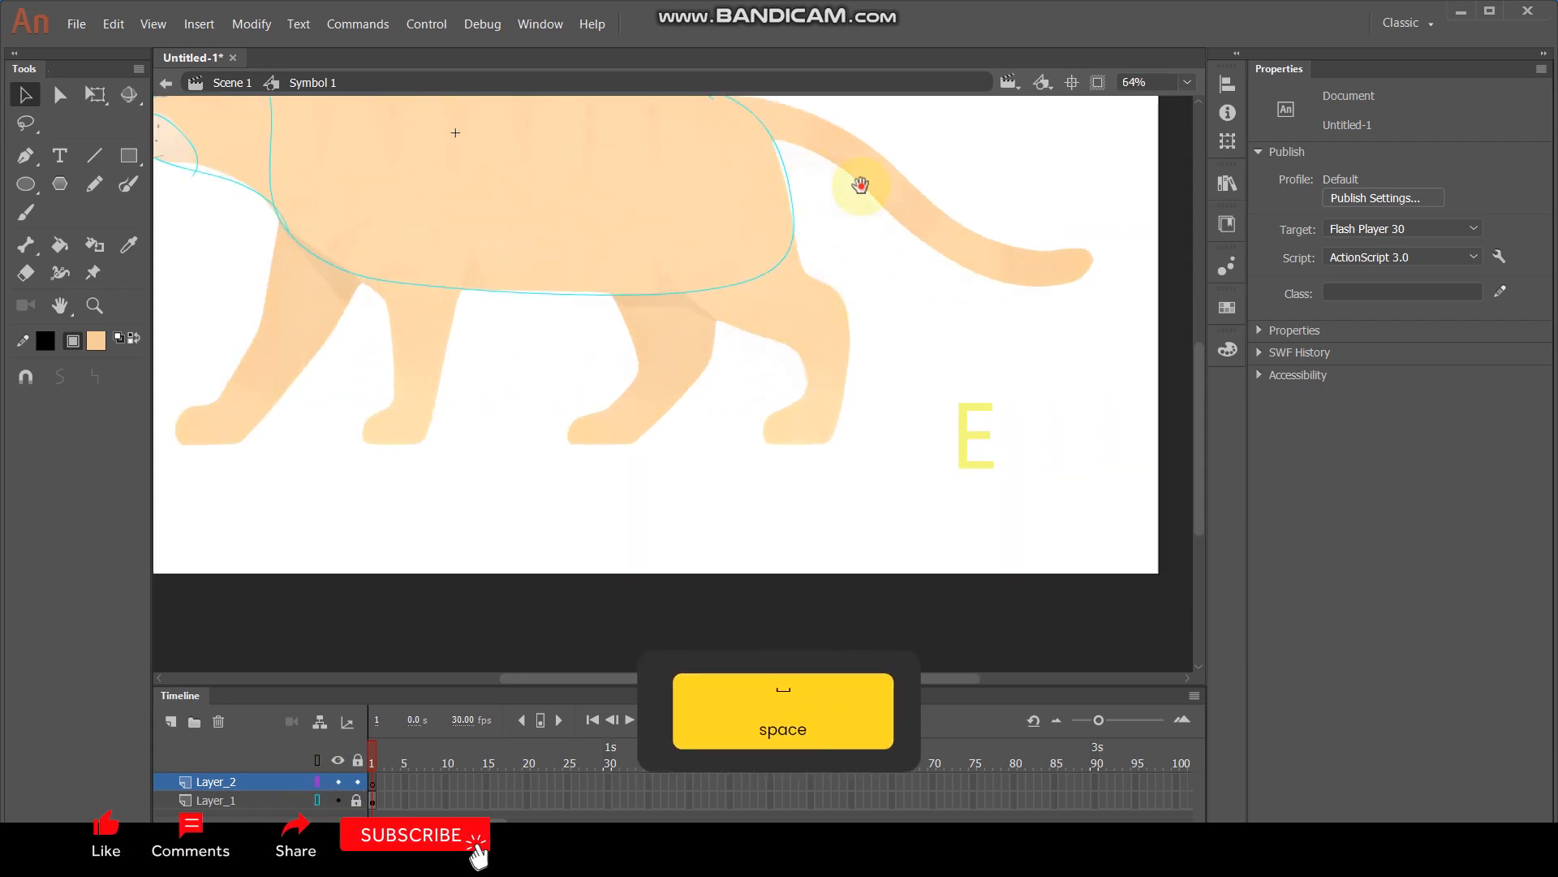
{"action": "left_click_drag", "start_coordinate": [860, 186], "coordinate": [913, 186]}
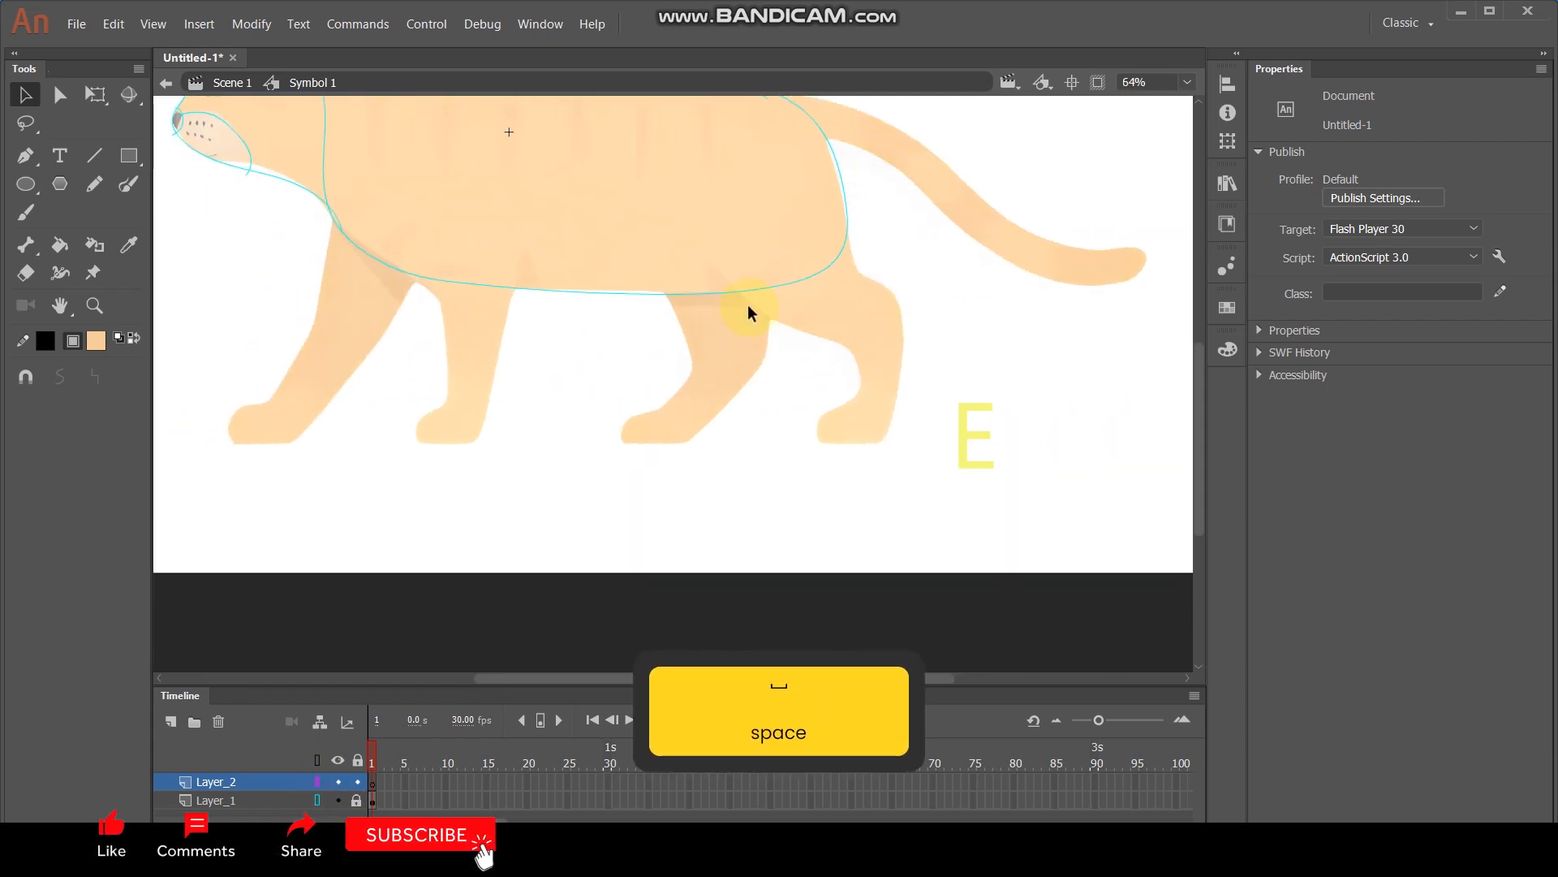
{"action": "key", "text": "y"}
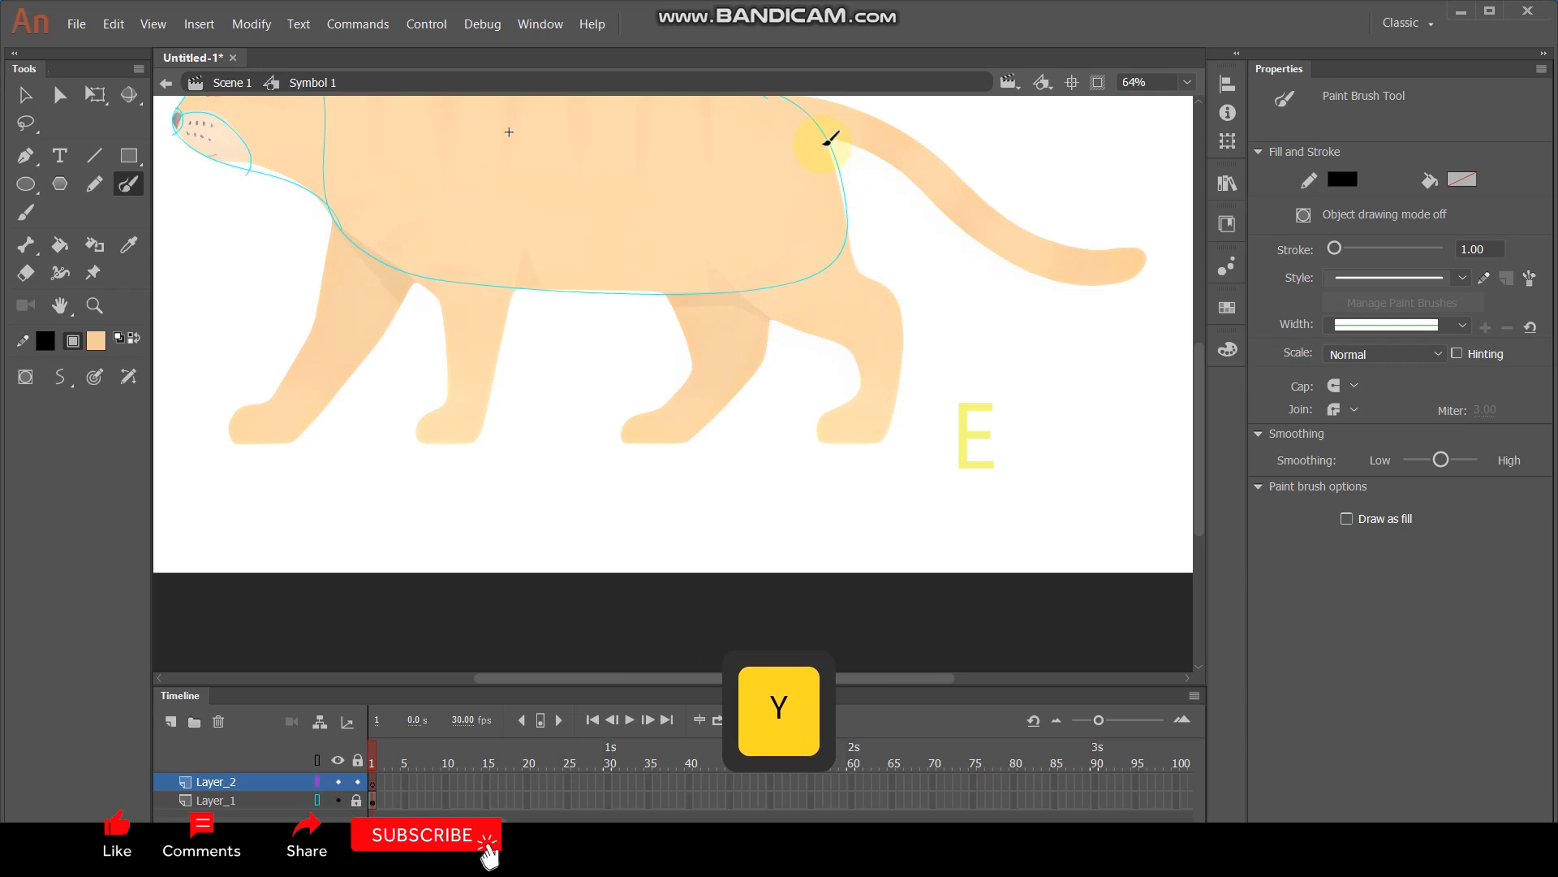
{"action": "mouse_move", "coordinate": [820, 137]}
{"action": "left_mouse_down"}
{"action": "mouse_move", "coordinate": [858, 269]}
{"action": "mouse_move", "coordinate": [905, 338]}
{"action": "mouse_move", "coordinate": [880, 443]}
{"action": "mouse_move", "coordinate": [817, 440]}
{"action": "mouse_move", "coordinate": [841, 406]}
{"action": "left_mouse_up"}
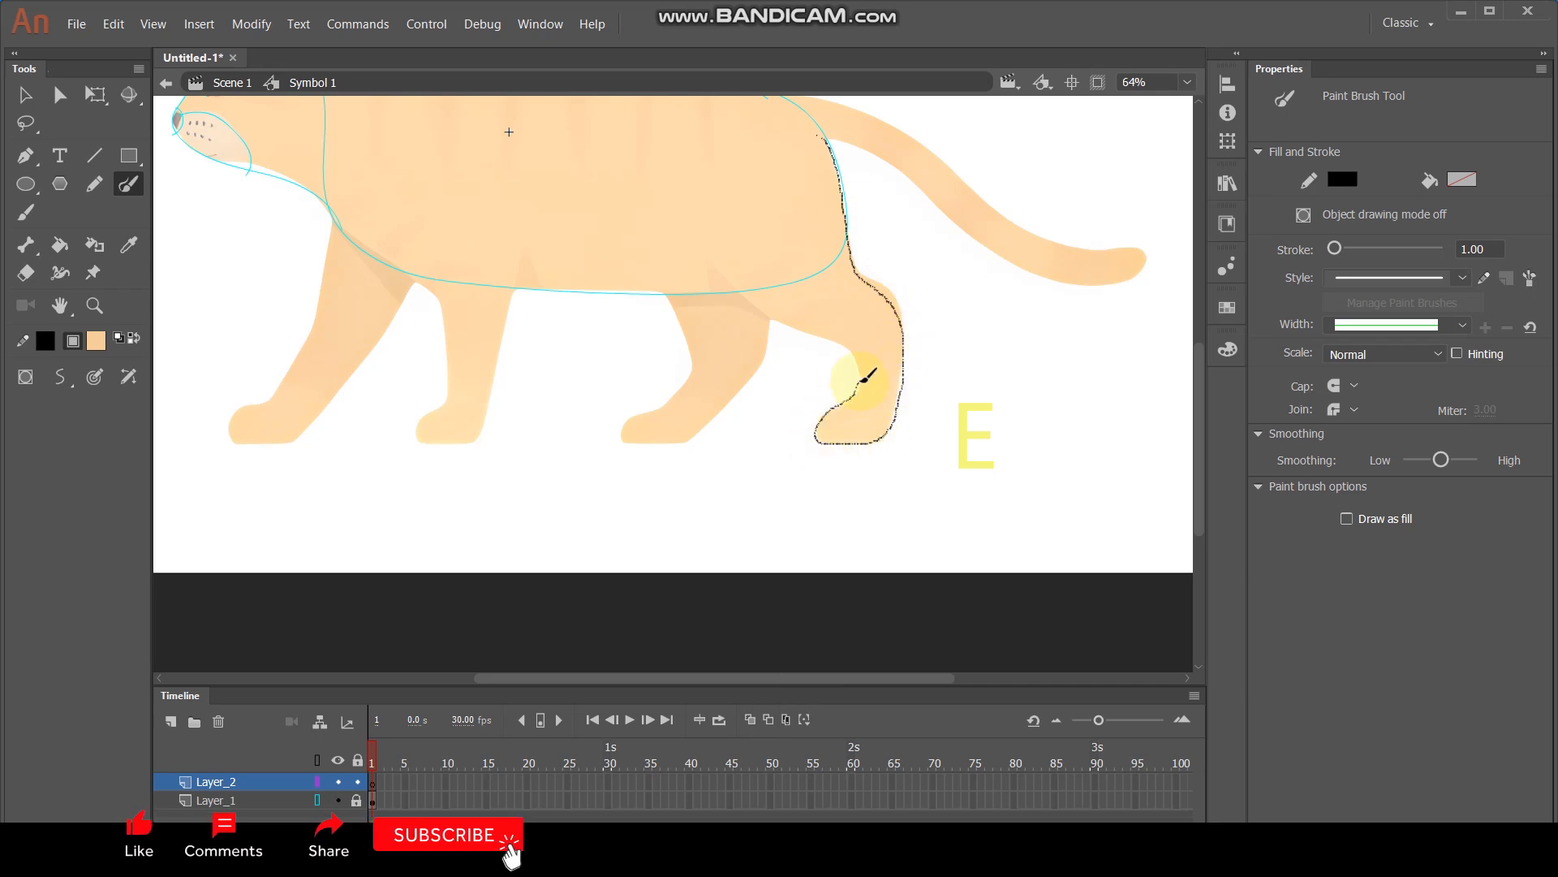
{"action": "left_click_drag", "start_coordinate": [854, 347], "coordinate": [763, 302]}
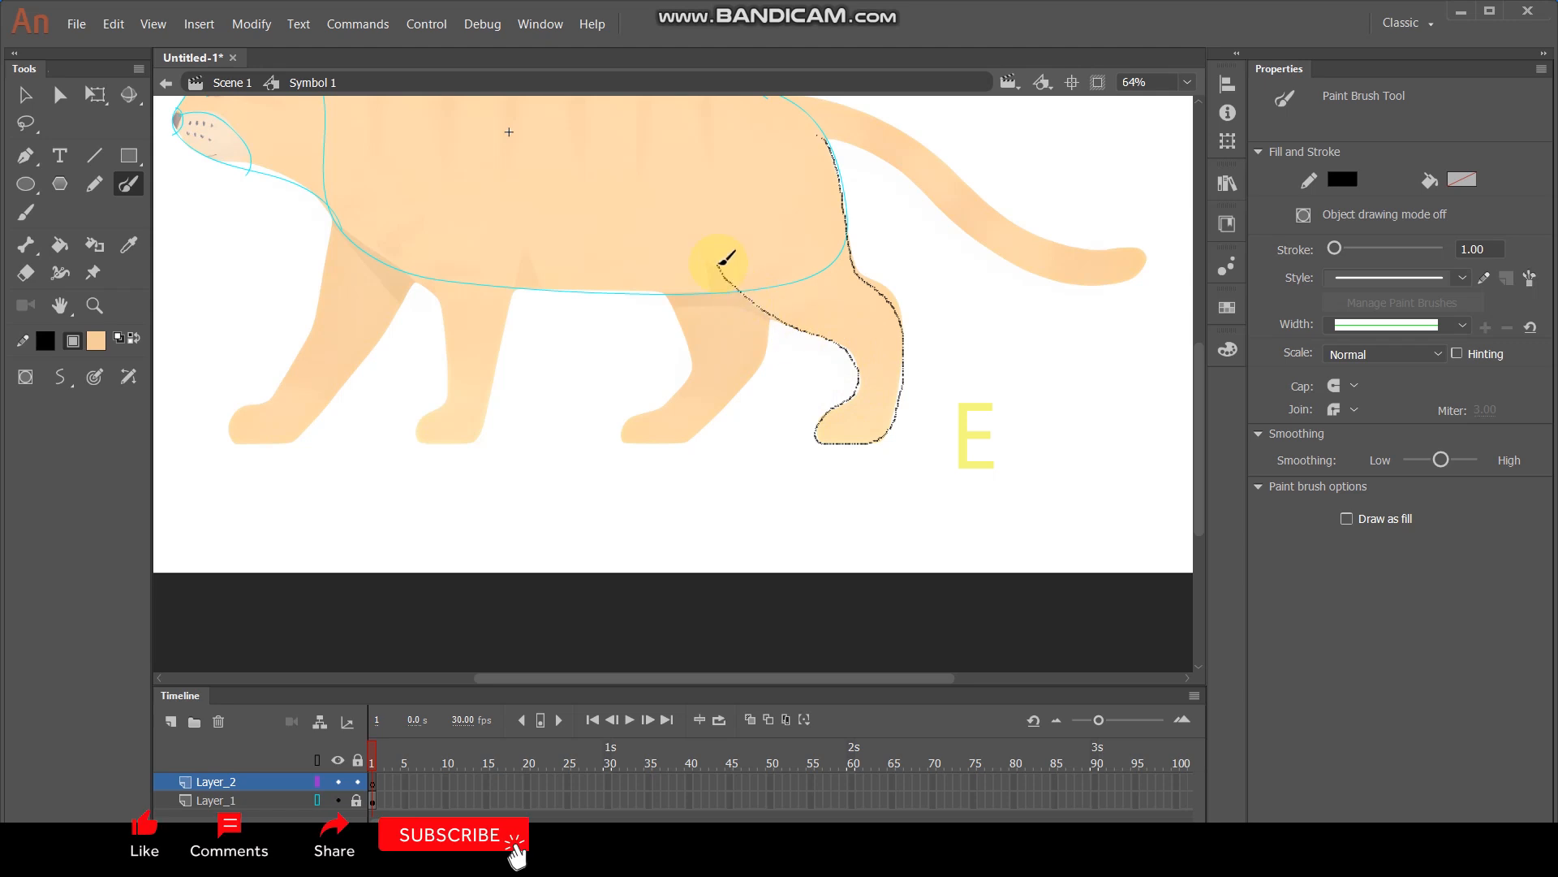
{"action": "left_click_drag", "start_coordinate": [729, 174], "coordinate": [725, 174]}
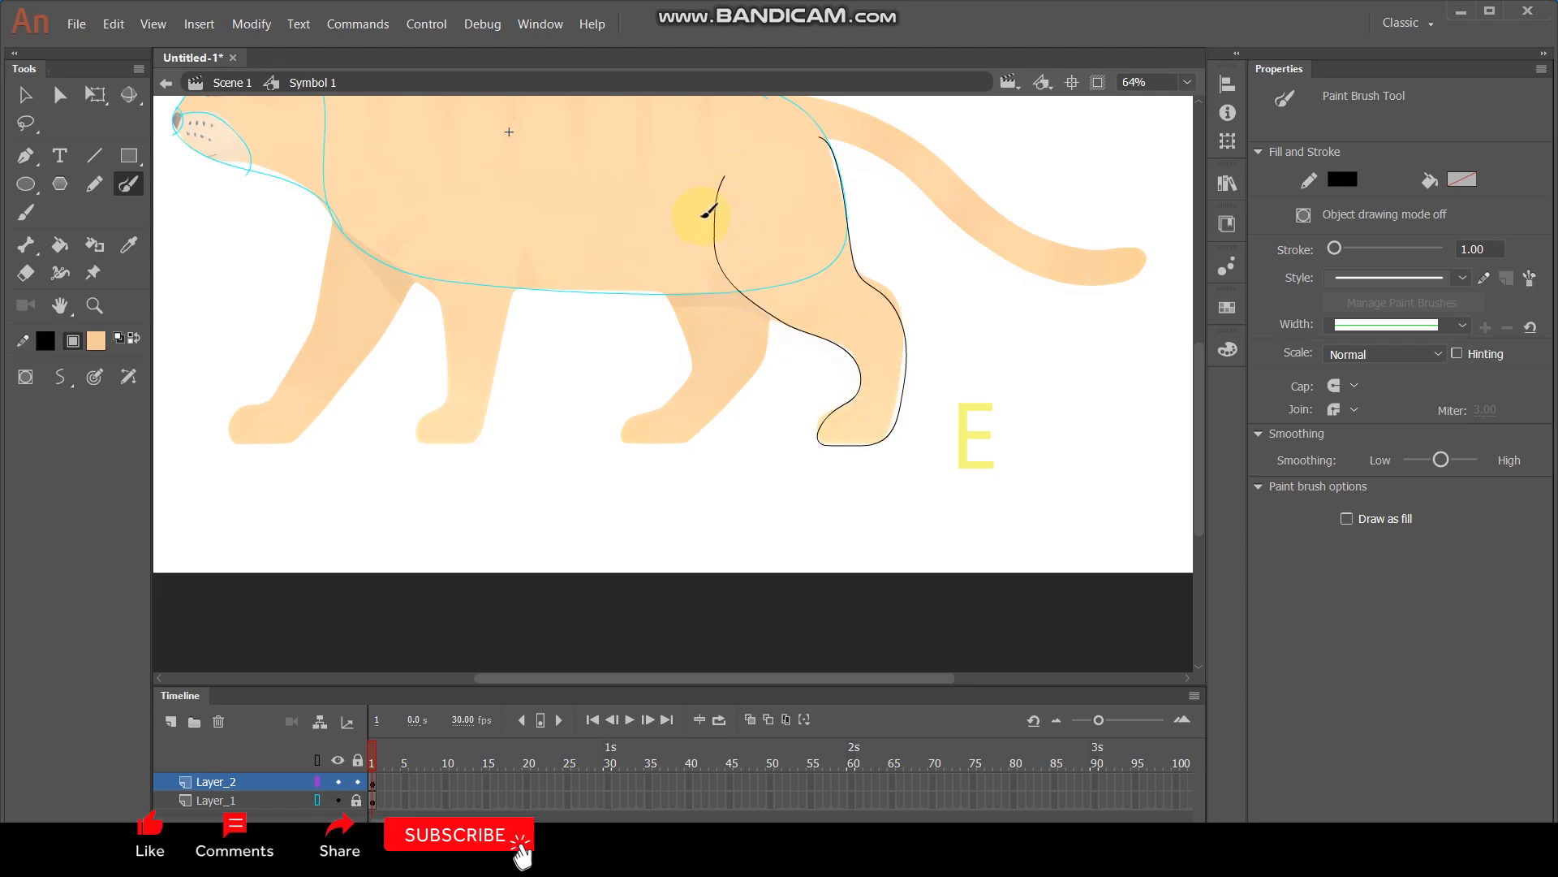
{"action": "left_click_drag", "start_coordinate": [841, 150], "coordinate": [819, 280]}
{"action": "scroll", "coordinate": [724, 188], "scroll_direction": "up", "scroll_amount": 3}
{"action": "key", "text": "ctrl+z"}
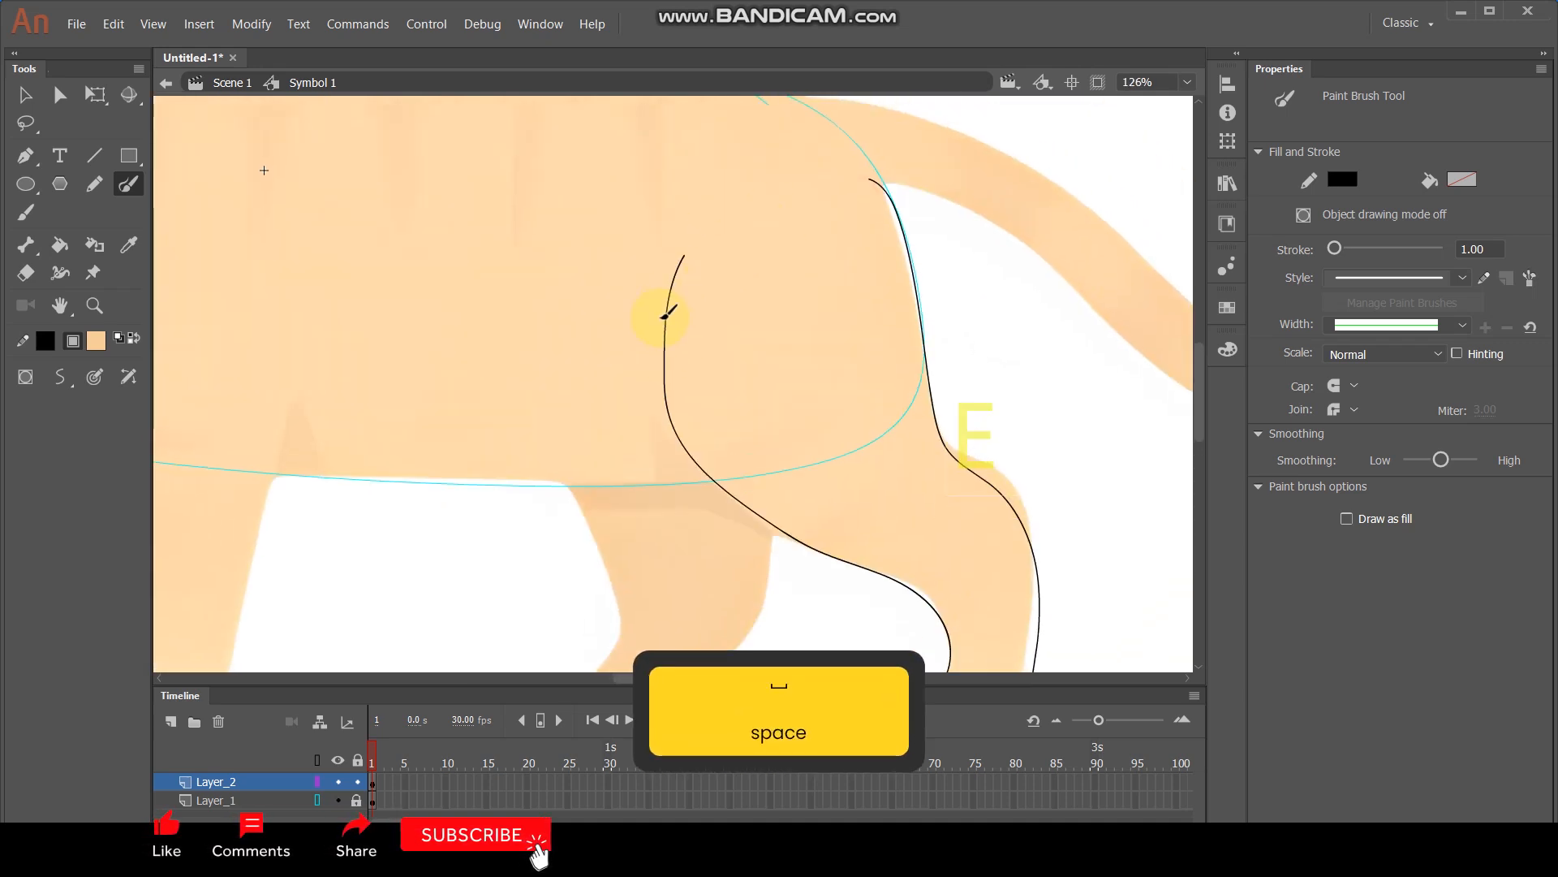
Close the top of the hind leg outline with a rounded arc across the thigh.
{"action": "left_click_drag", "start_coordinate": [870, 231], "coordinate": [926, 292]}
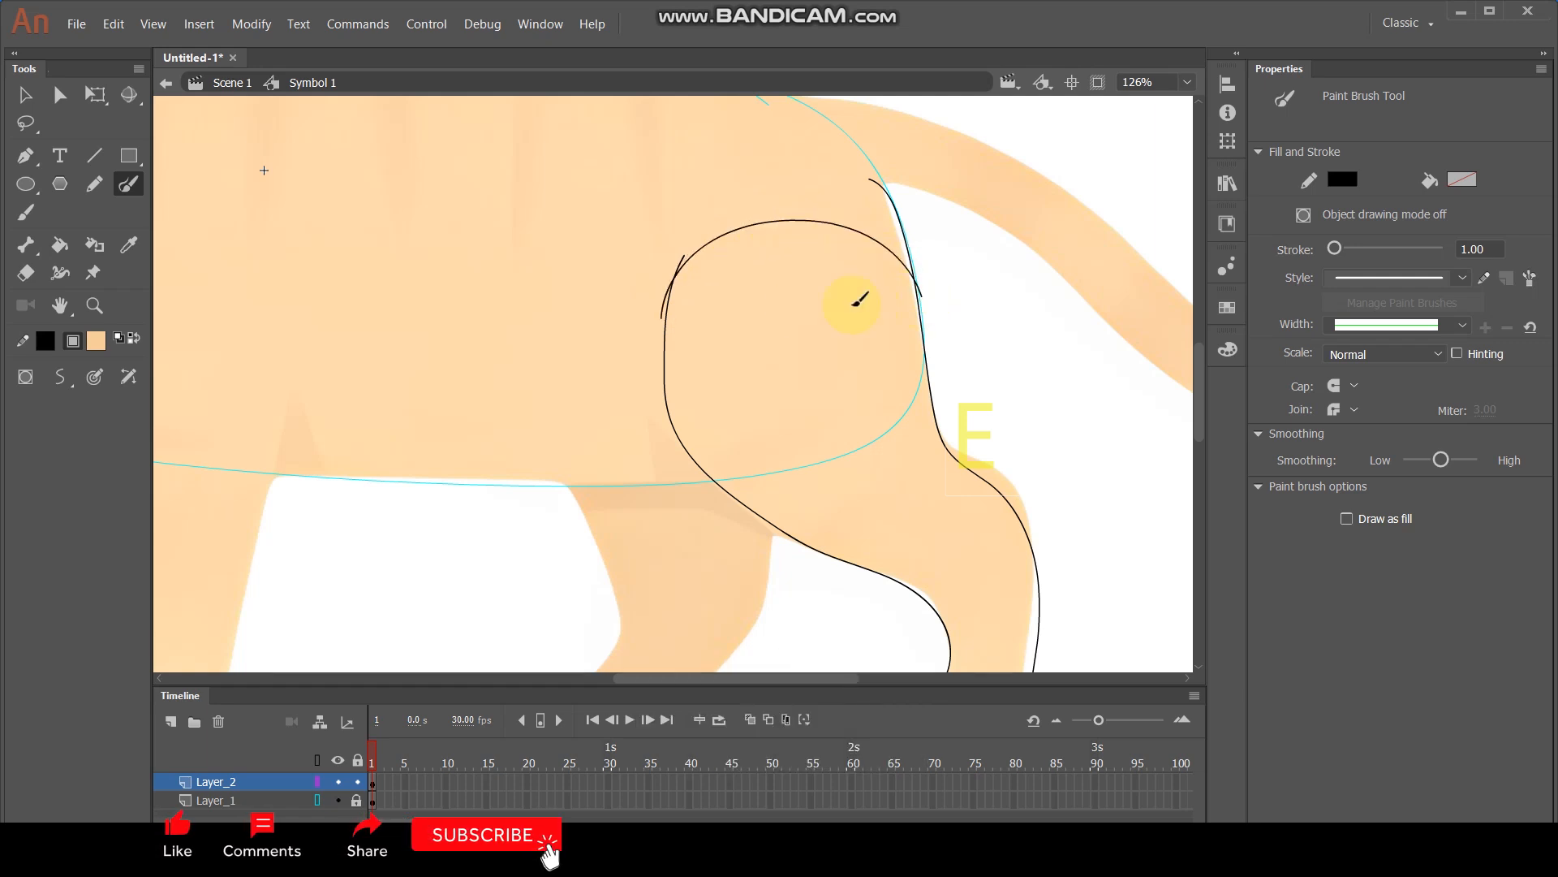
{"action": "scroll", "coordinate": [801, 311], "scroll_direction": "down", "scroll_amount": 3}
{"action": "scroll", "coordinate": [810, 338], "scroll_direction": "up", "scroll_amount": 2}
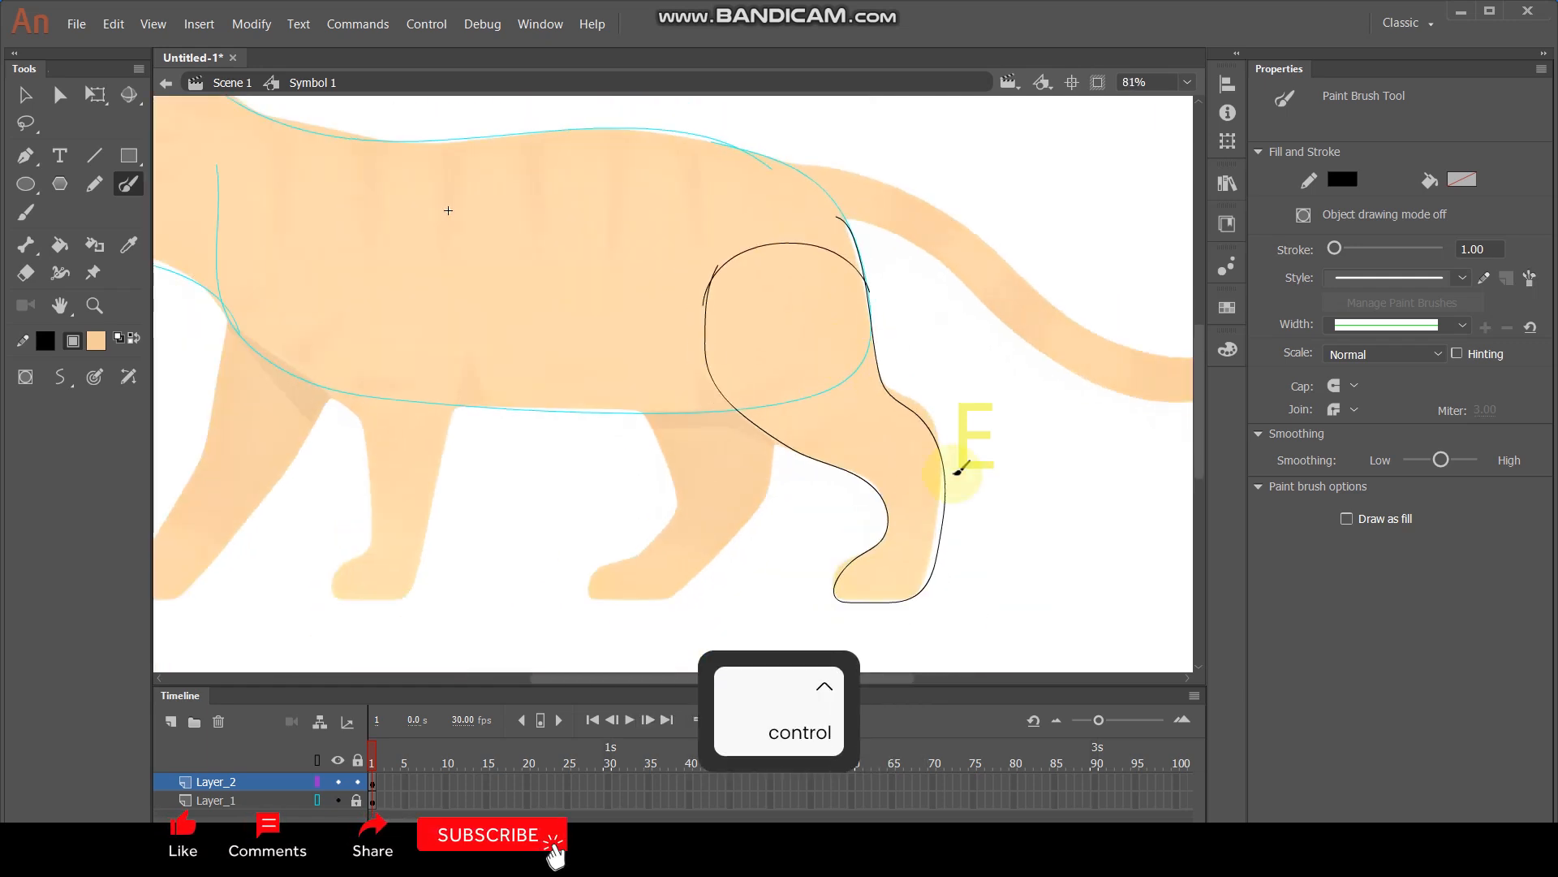
Fill the closed hind leg shape with the current light peach color.
{"action": "scroll", "coordinate": [892, 297], "scroll_direction": "up", "scroll_amount": 1}
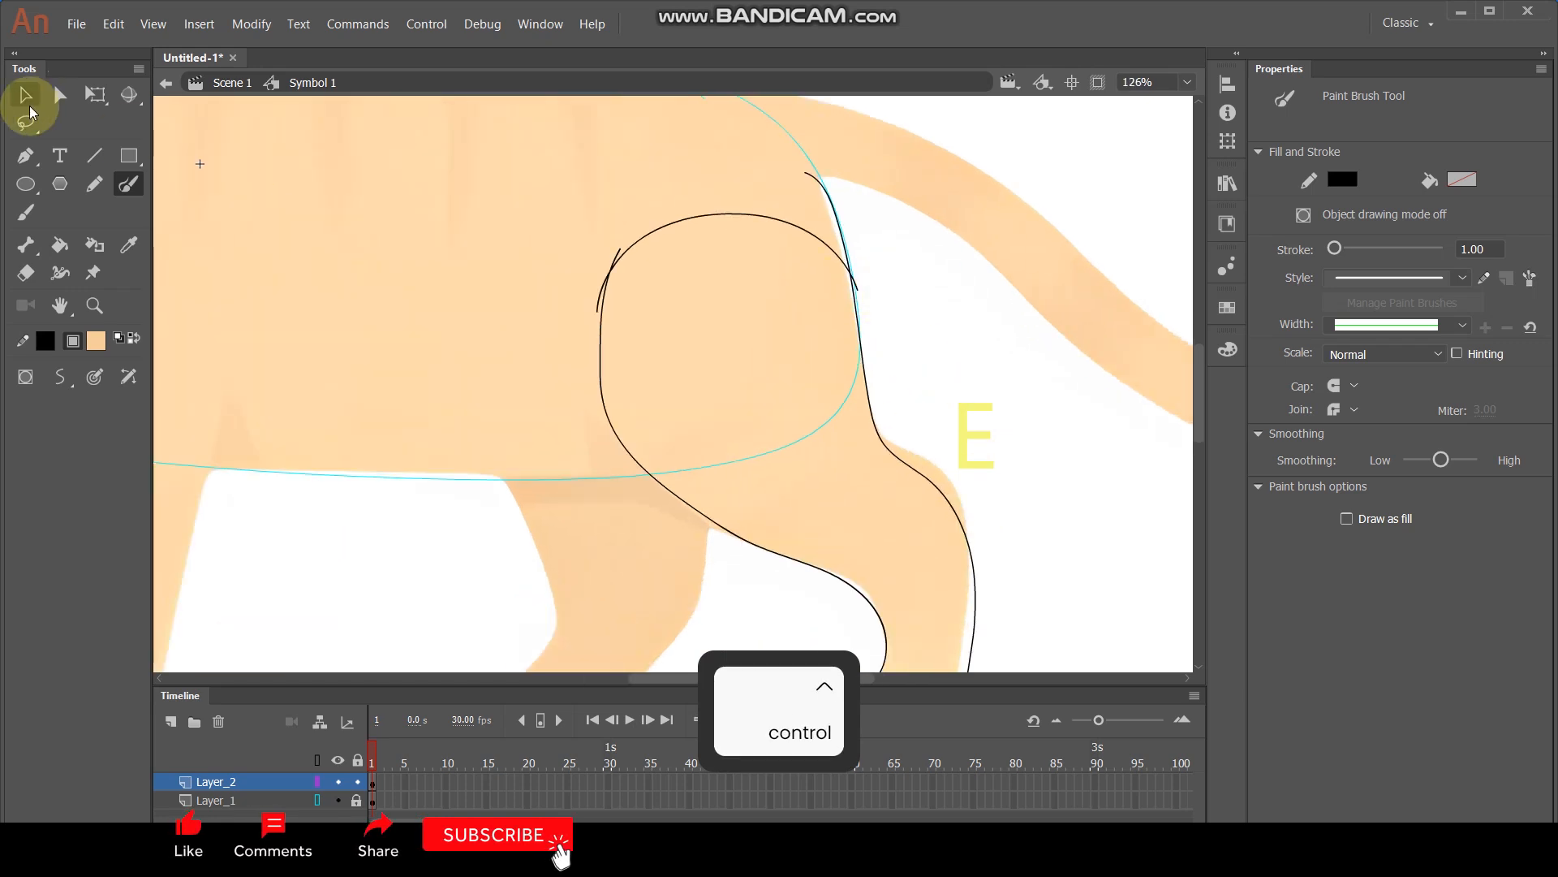
{"action": "left_click", "coordinate": [27, 102]}
{"action": "key", "text": "k"}
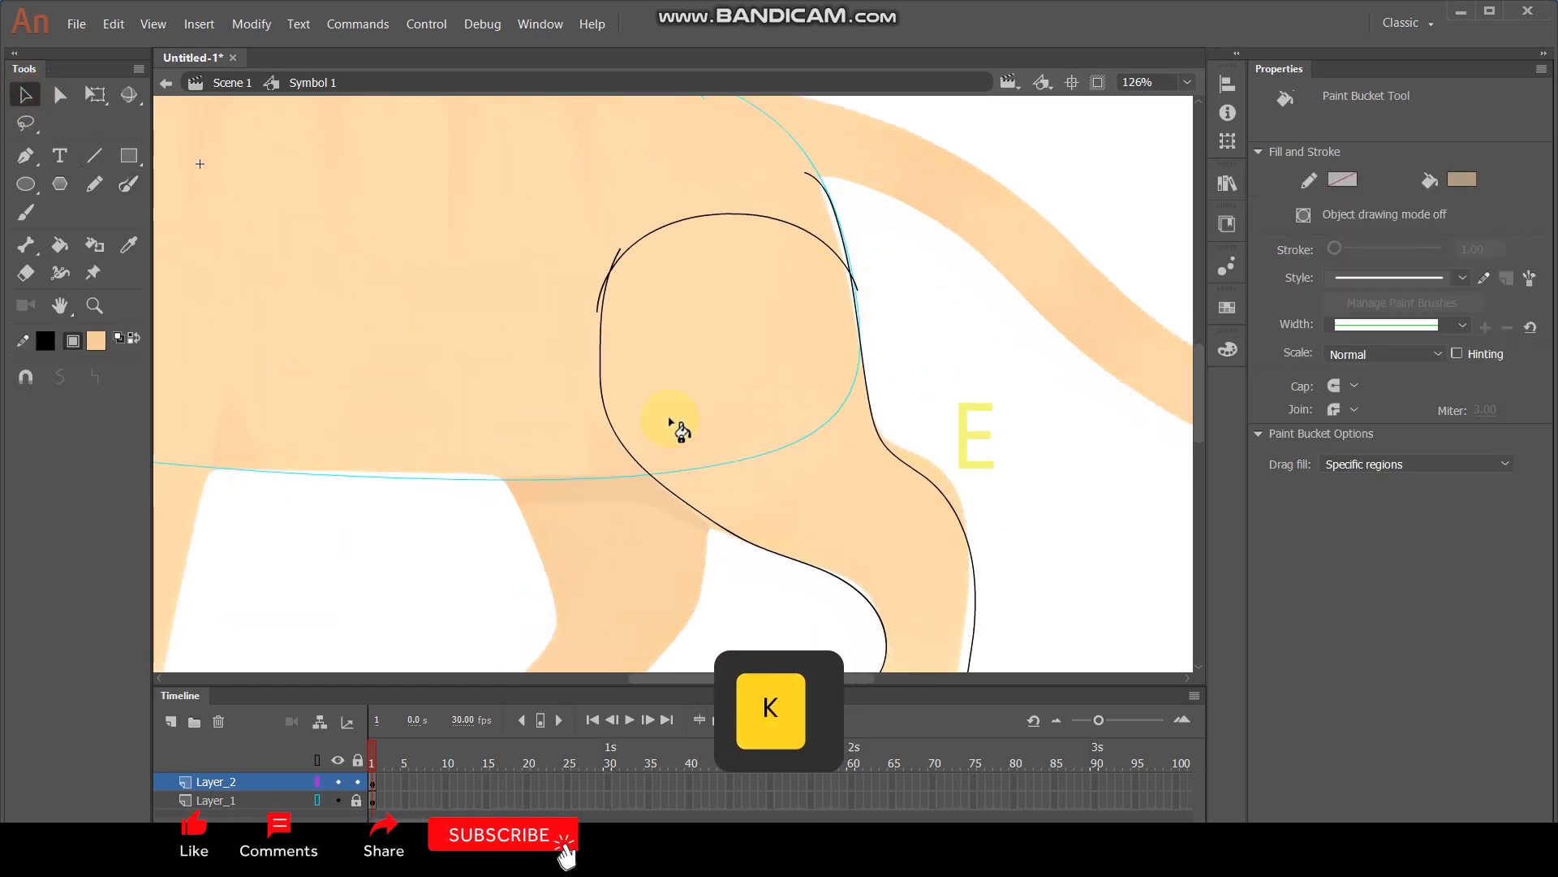
{"action": "left_click", "coordinate": [724, 318]}
{"action": "scroll", "coordinate": [723, 318], "scroll_direction": "down", "scroll_amount": 1}
Select the hind leg's fill together with all its outline strokes for a free transform.
{"action": "left_click", "coordinate": [25, 95]}
{"action": "left_click", "coordinate": [744, 329]}
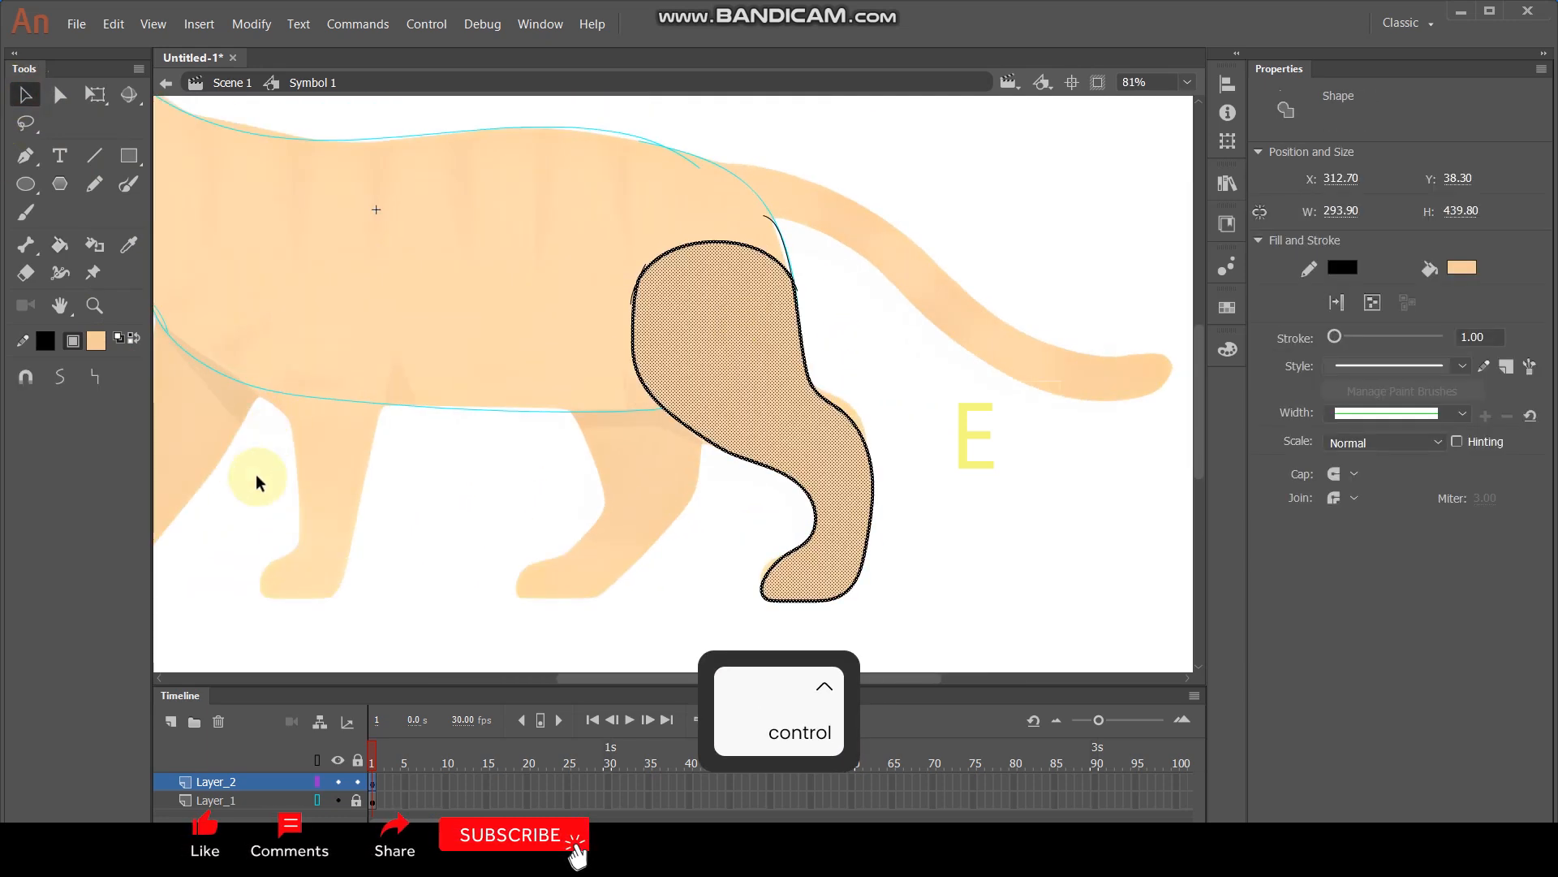
{"action": "key", "text": "shift"}
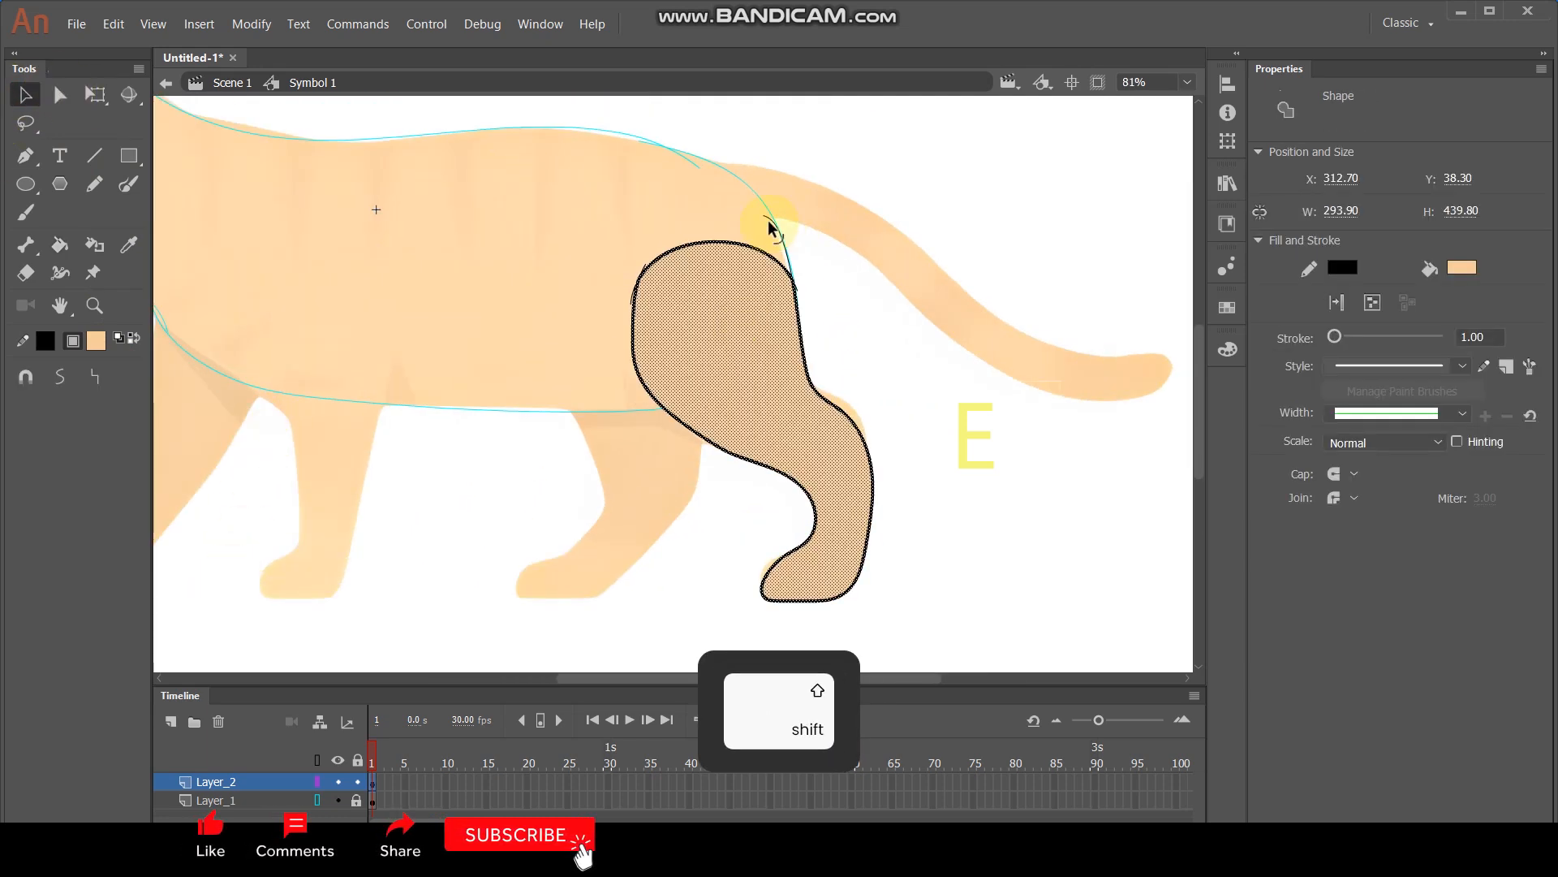
{"action": "left_click", "coordinate": [95, 95]}
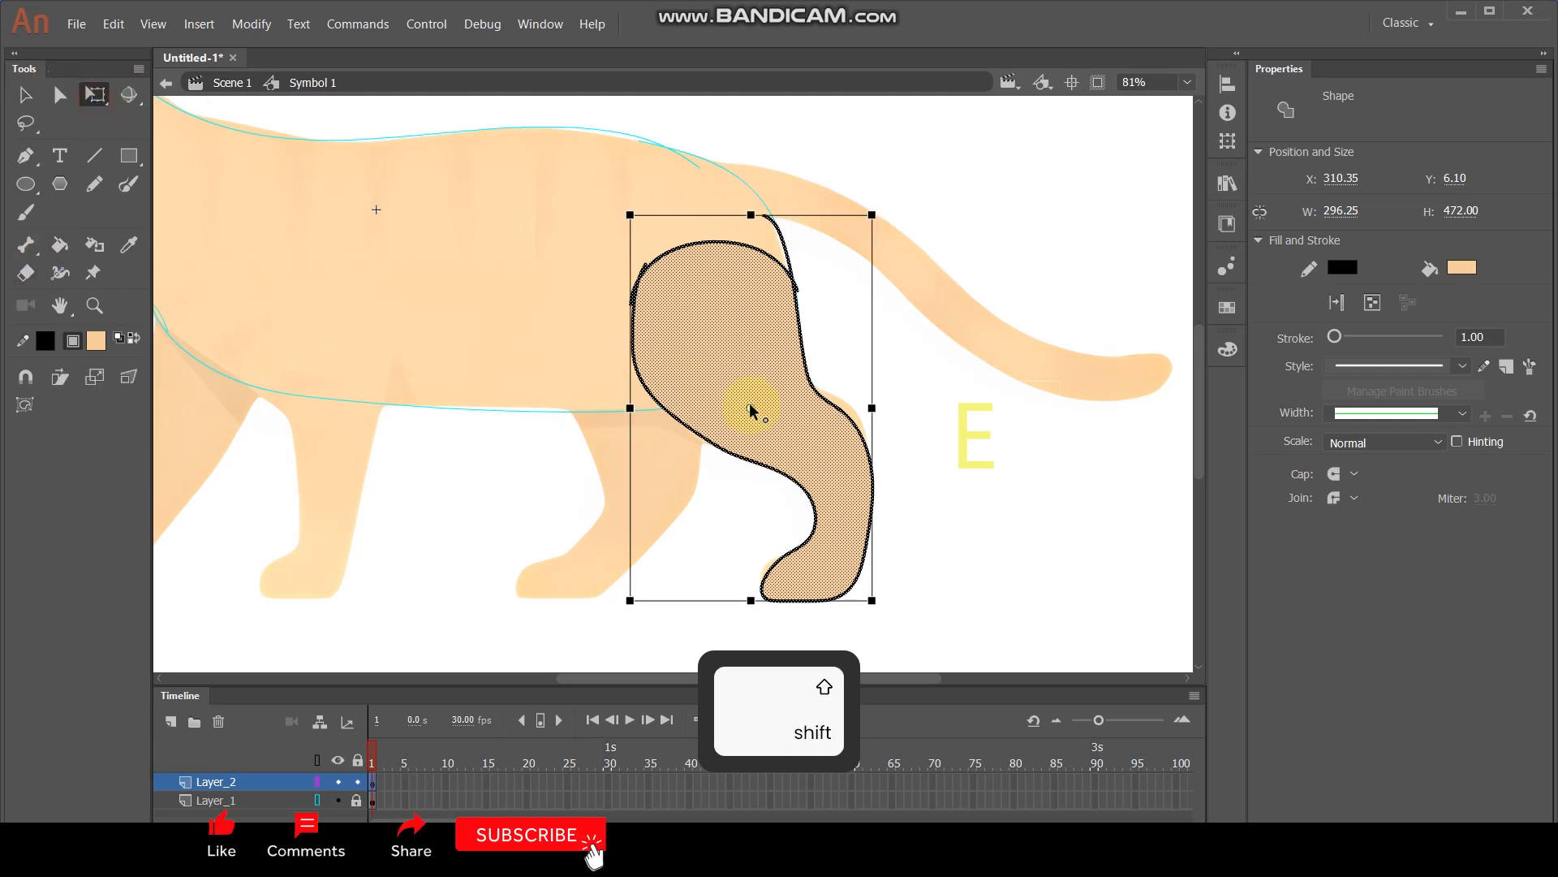
Place the hind leg's transformation point on the upper thigh and try rotating the leg slightly around it, undoing the larger rotation.
{"action": "mouse_move", "coordinate": [876, 626]}
{"action": "left_mouse_down"}
{"action": "mouse_move", "coordinate": [939, 600]}
{"action": "mouse_move", "coordinate": [710, 627]}
{"action": "mouse_move", "coordinate": [814, 650]}
{"action": "mouse_move", "coordinate": [877, 633]}
{"action": "left_mouse_up"}
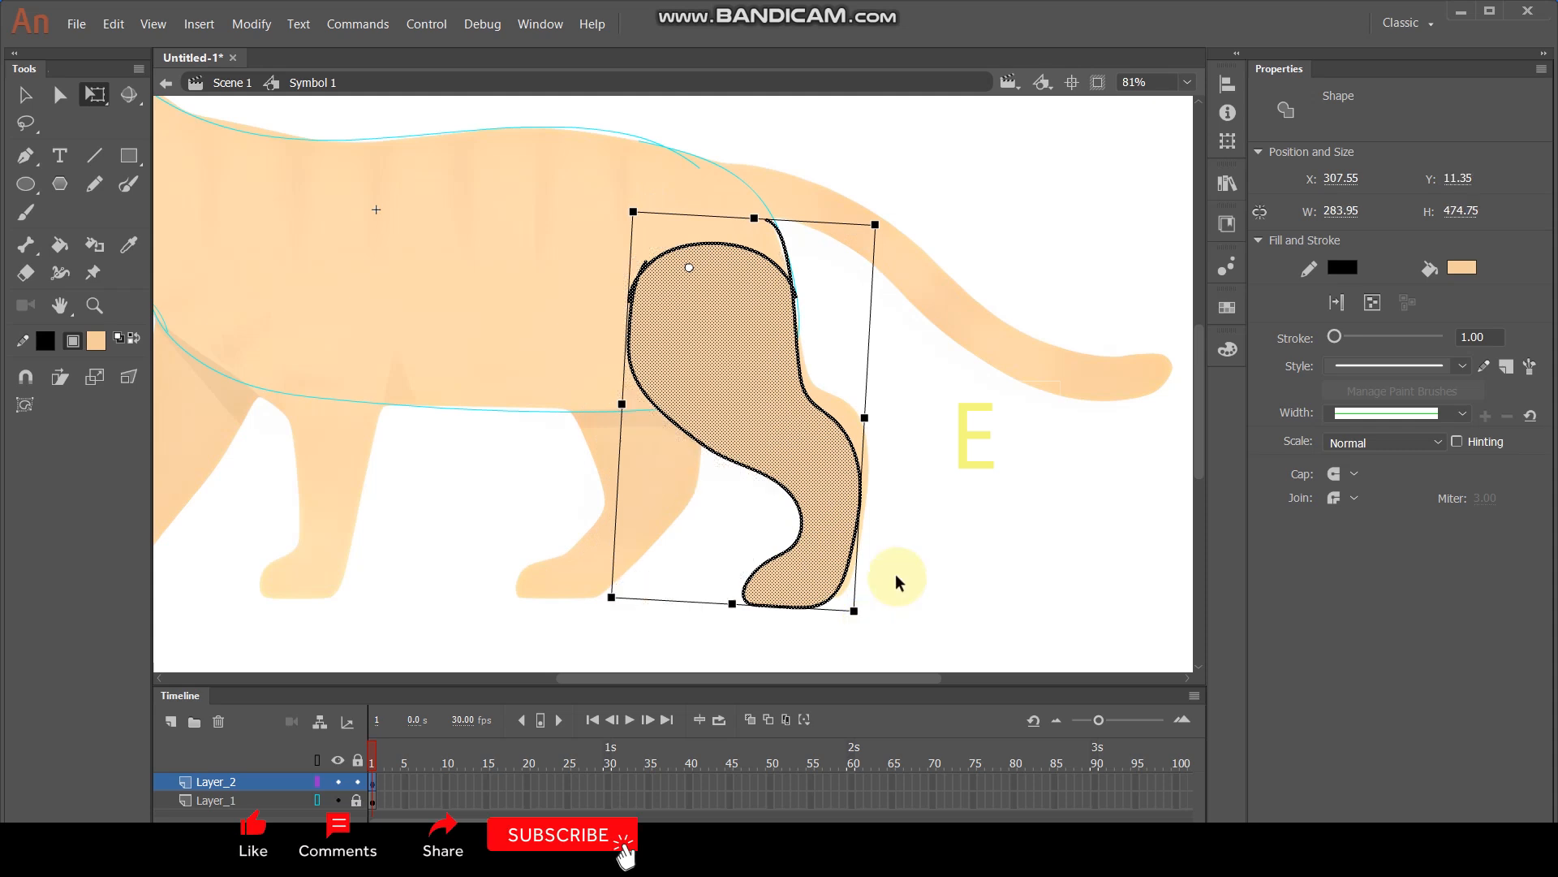
{"action": "left_click", "coordinate": [936, 508]}
{"action": "key", "text": "ctrl+z"}
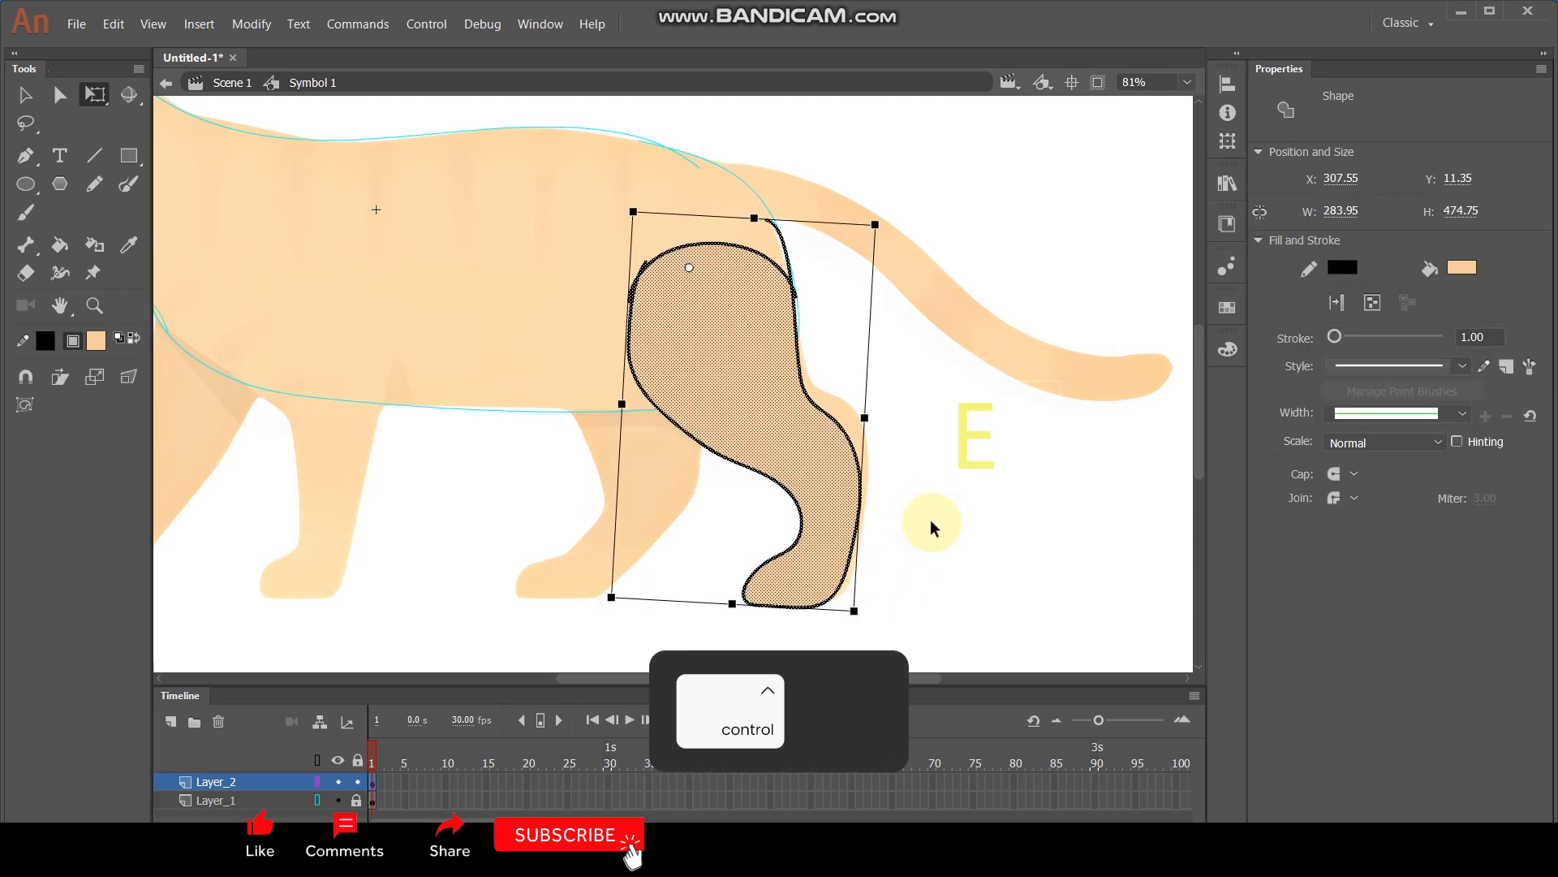
{"action": "key", "text": "ctrl+z"}
{"action": "left_click_drag", "start_coordinate": [933, 575], "coordinate": [869, 601]}
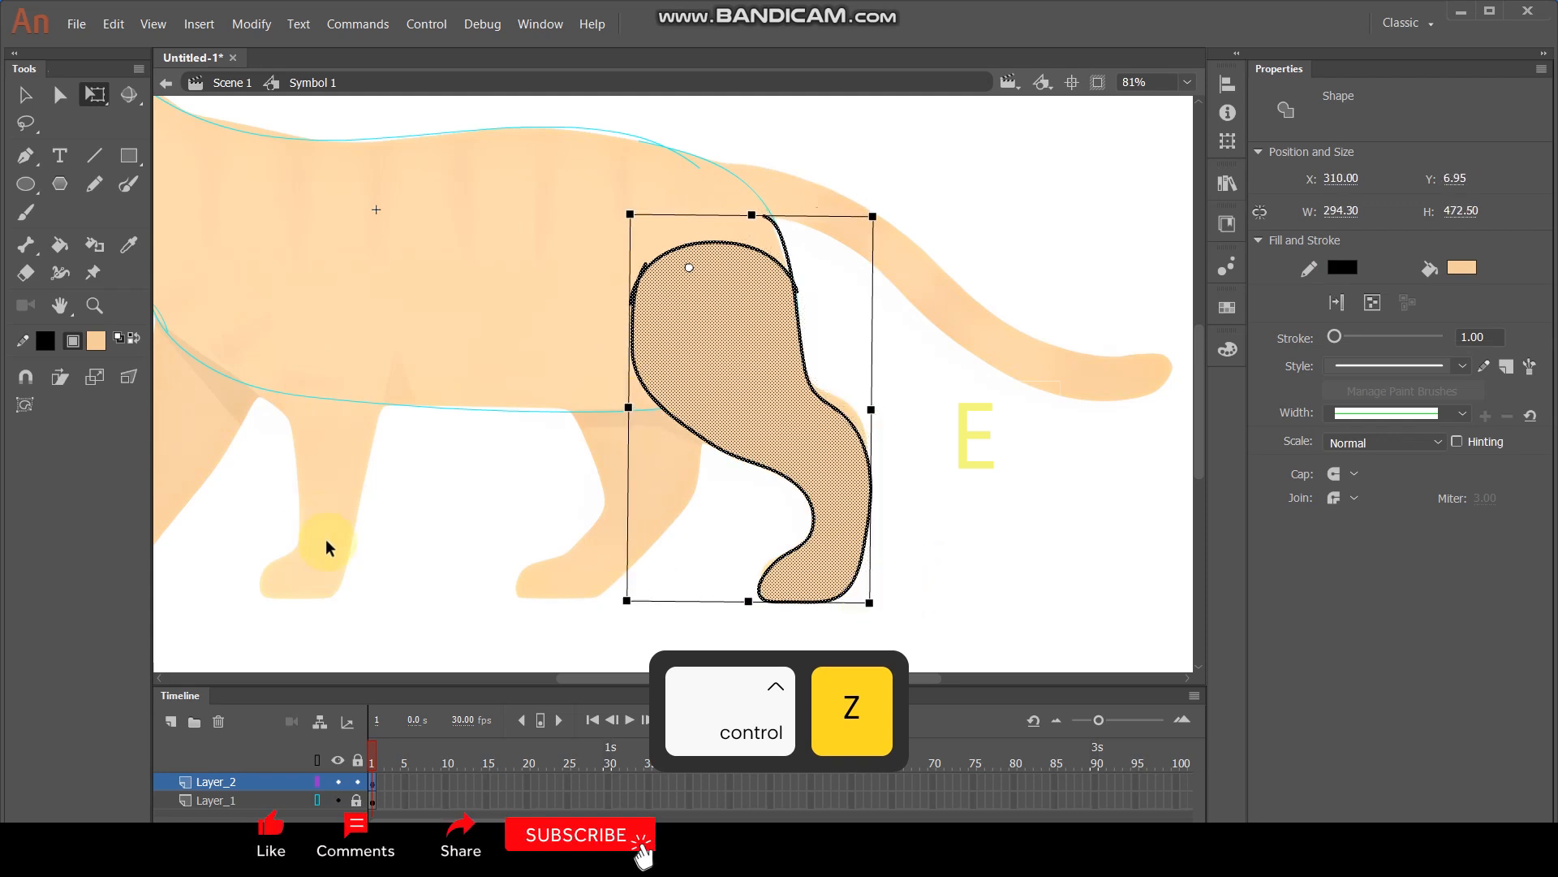
Duplicate Layer_2 and move the copied hind leg toward the head, to about X 137.
{"action": "scroll", "coordinate": [591, 353], "scroll_direction": "down", "scroll_amount": 3}
{"action": "scroll", "coordinate": [525, 406], "scroll_direction": "up", "scroll_amount": 2}
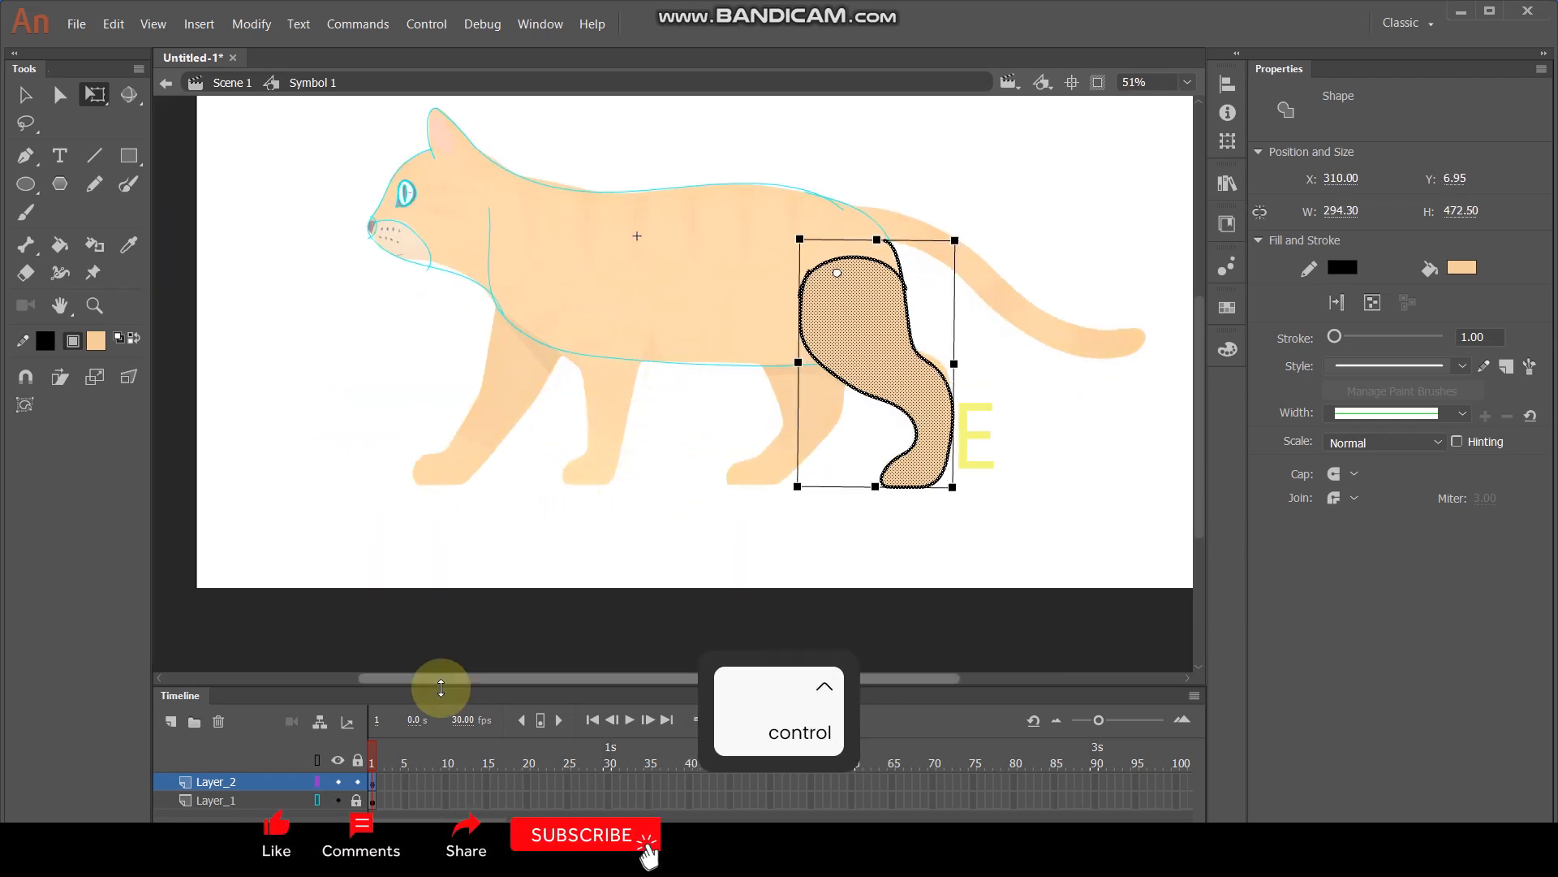
{"action": "right_click", "coordinate": [265, 776]}
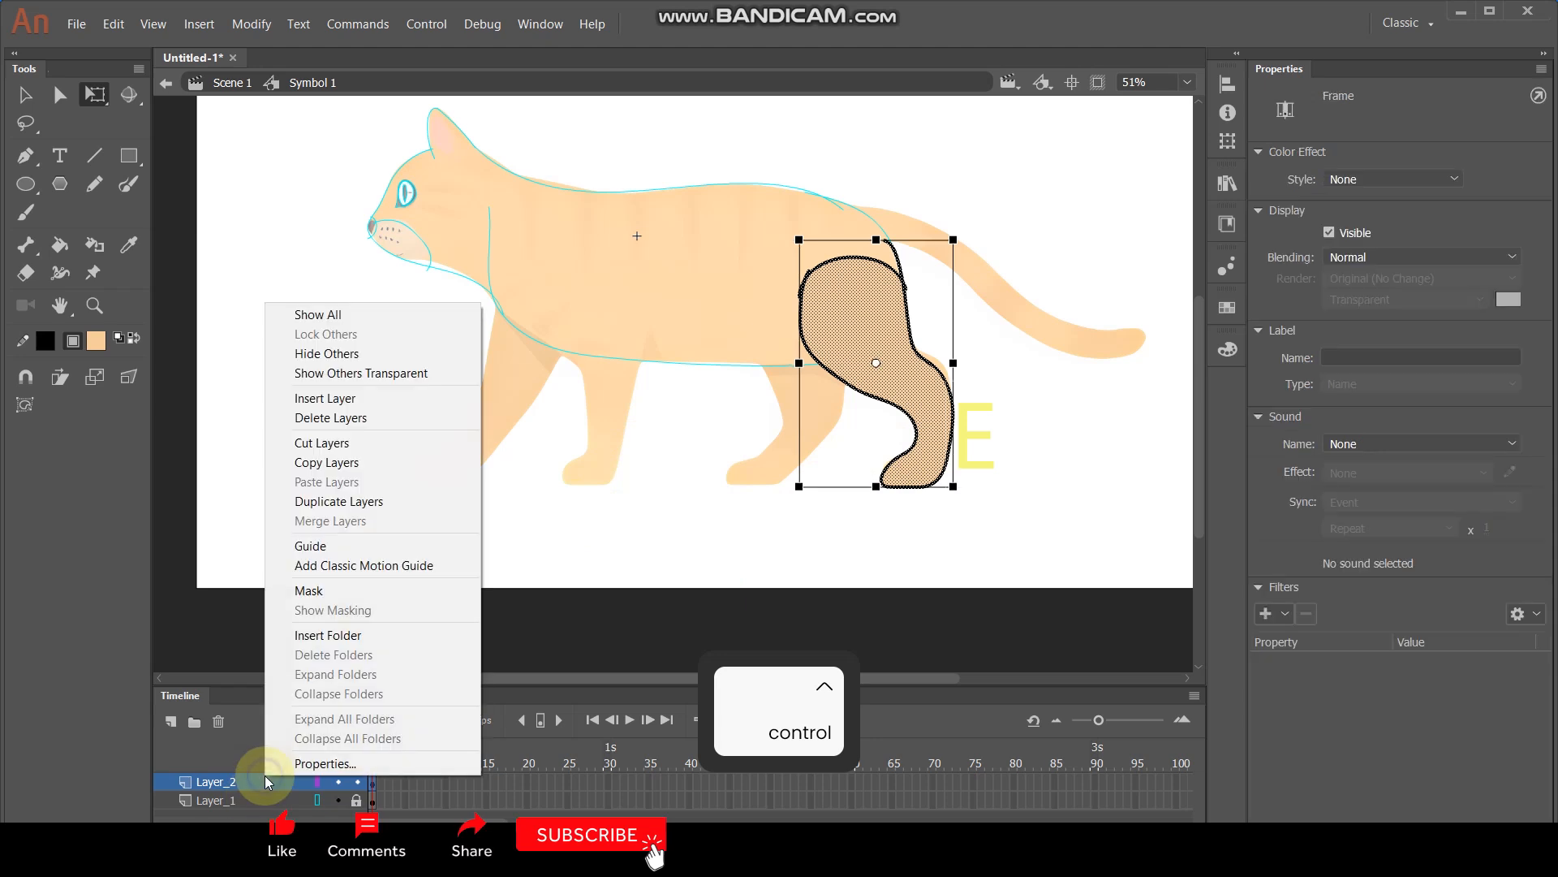
{"action": "left_click", "coordinate": [357, 499]}
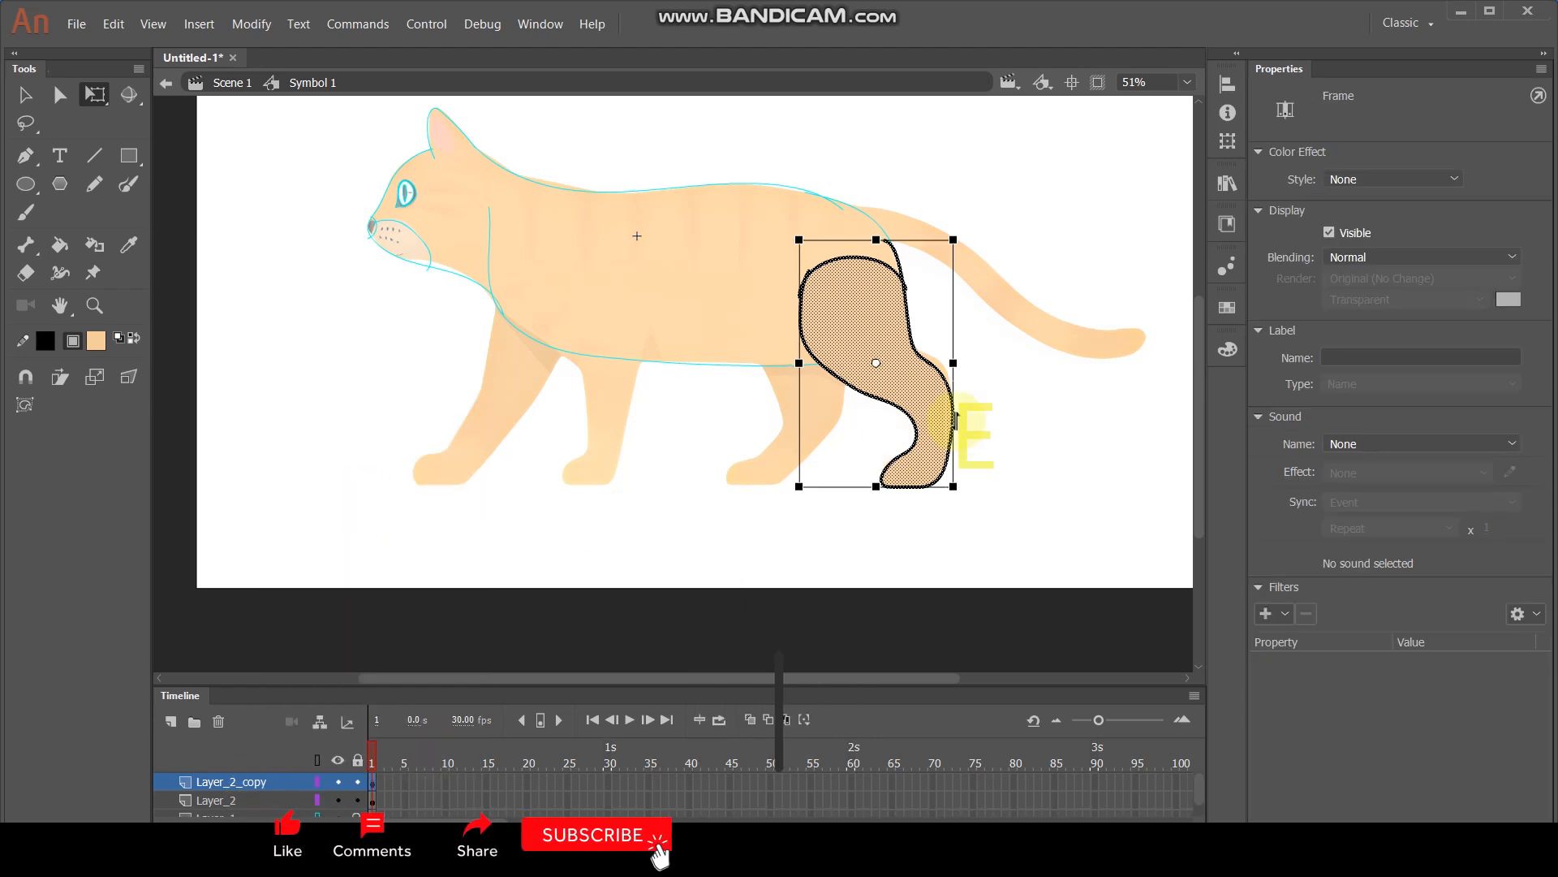
{"action": "left_click_drag", "start_coordinate": [916, 410], "coordinate": [831, 411]}
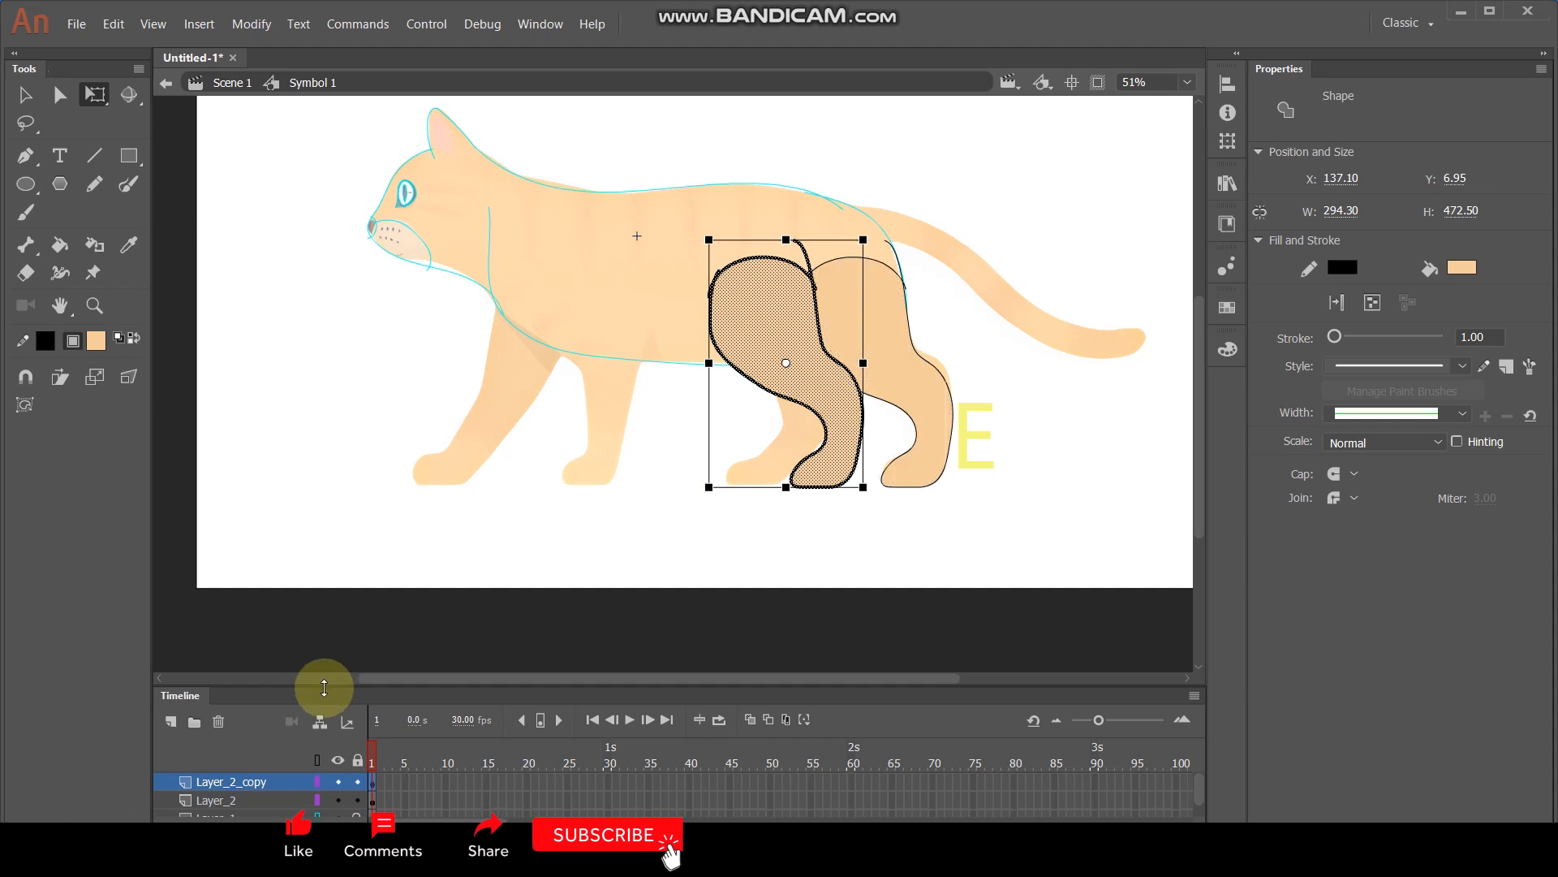
Enlarge the timeline area and place Layer_2_copy beneath Layer_1 so the copied leg sits behind the body.
{"action": "left_click_drag", "start_coordinate": [331, 682], "coordinate": [347, 567]}
{"action": "left_click", "coordinate": [277, 656]}
{"action": "left_click_drag", "start_coordinate": [277, 702], "coordinate": [273, 737]}
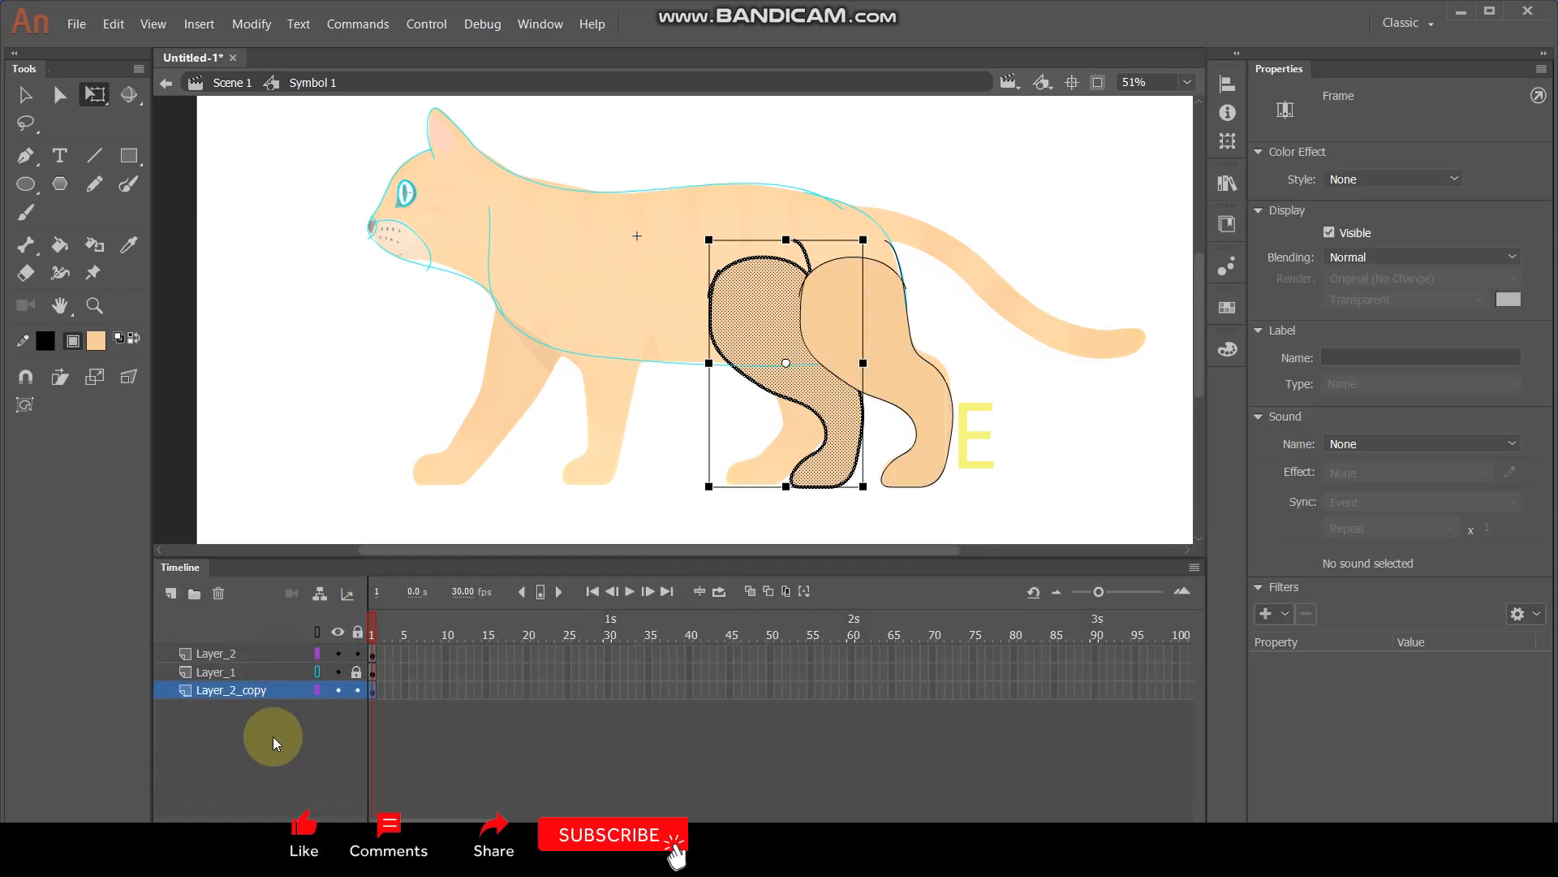
Recolor the copied hind leg's fill to #E9B87D and display Layer_1 in full color instead of outlines.
{"action": "left_click", "coordinate": [97, 341]}
{"action": "left_click", "coordinate": [457, 367]}
{"action": "left_click_drag", "start_coordinate": [899, 321], "coordinate": [852, 320]}
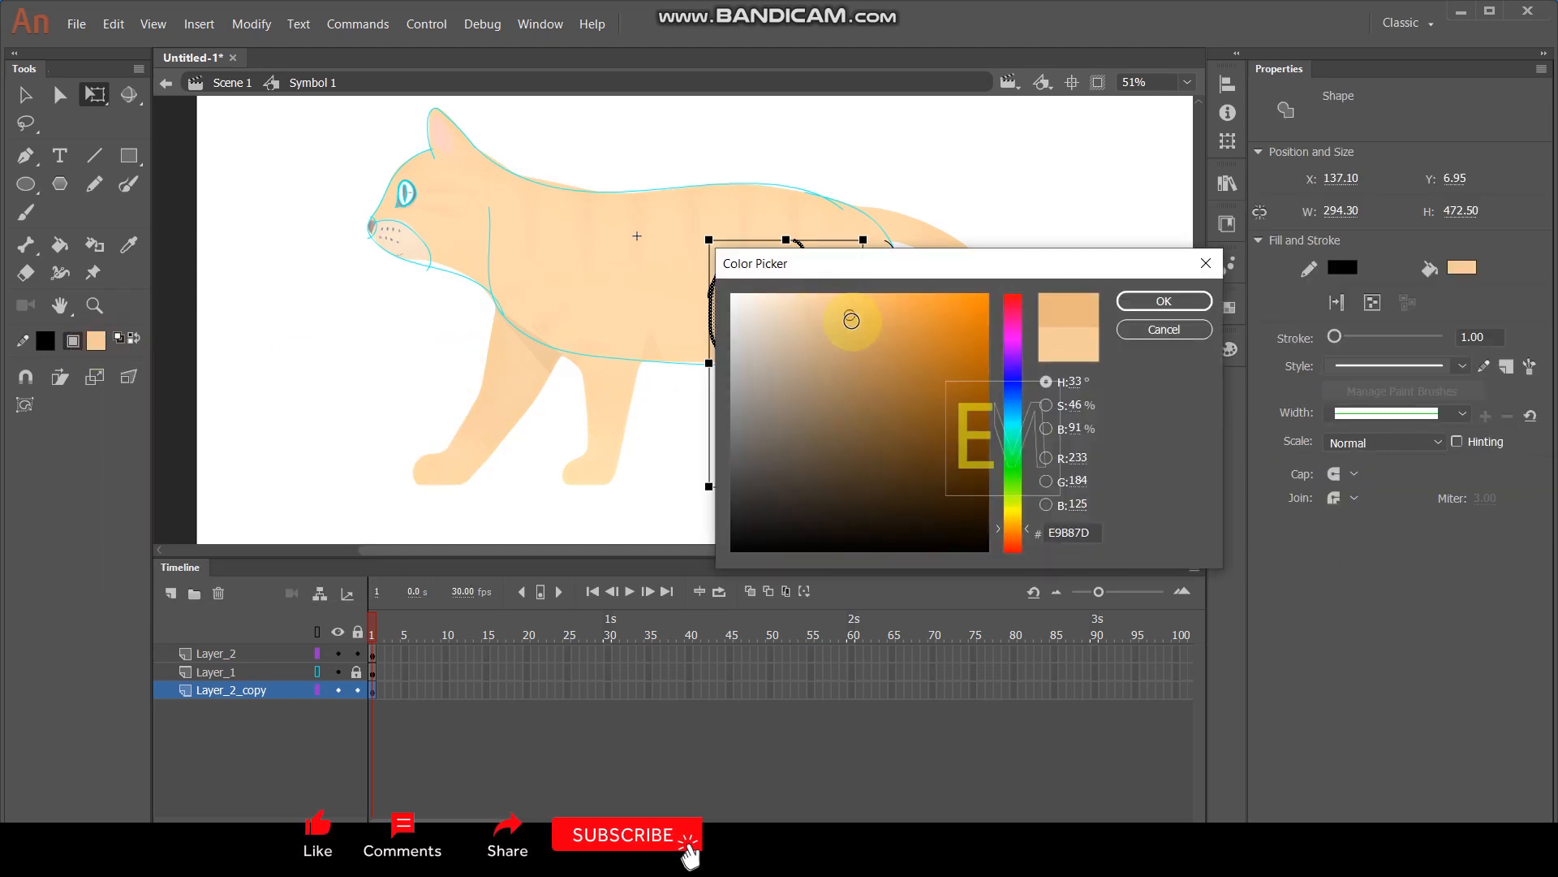
{"action": "left_click", "coordinate": [1149, 301]}
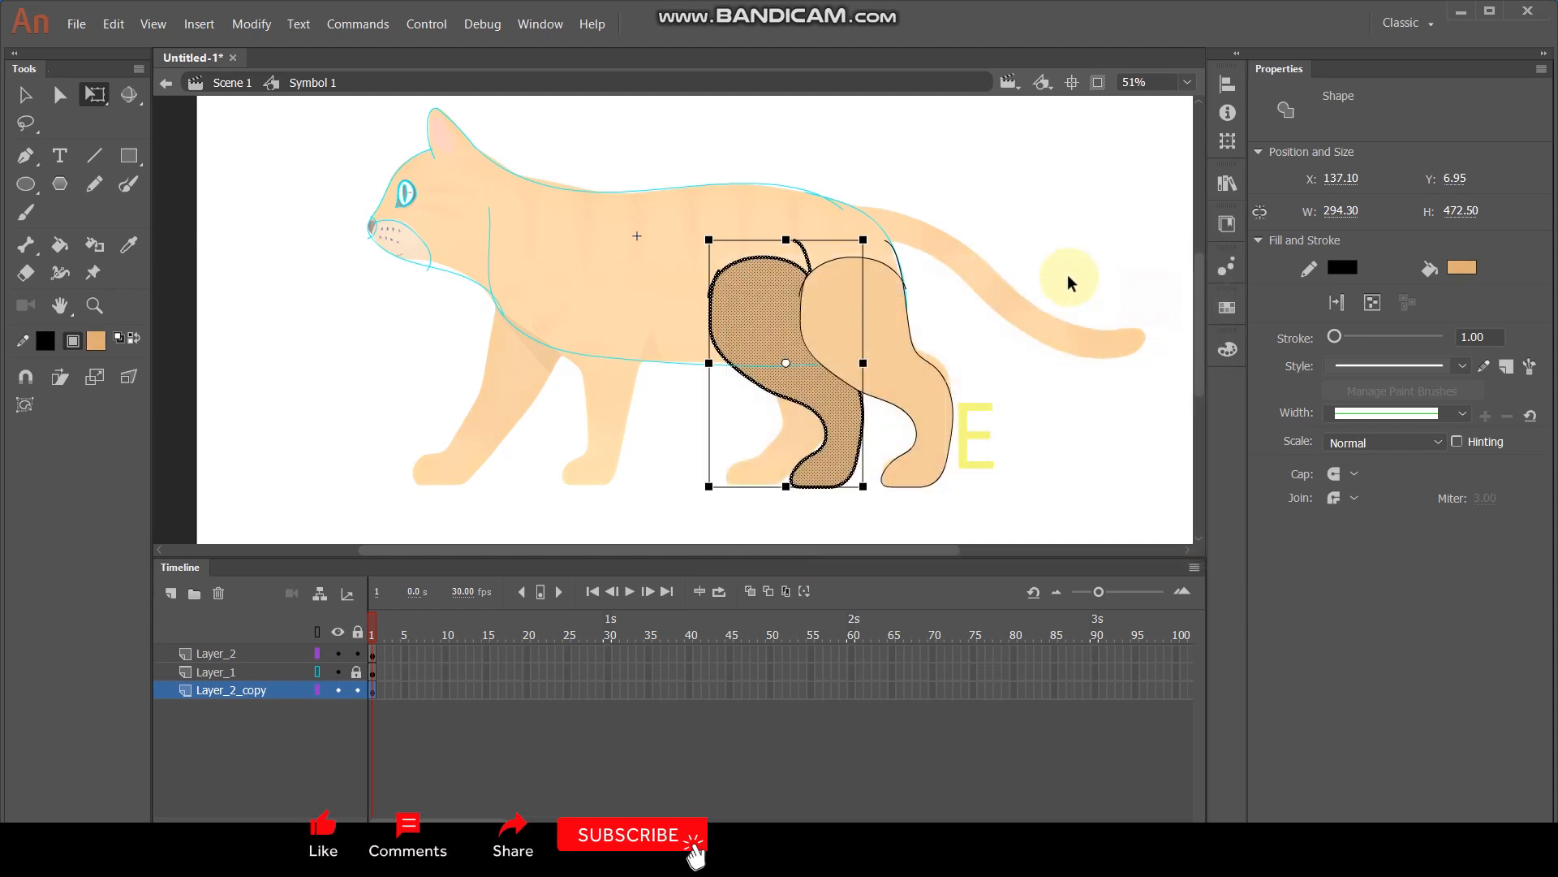
{"action": "left_click", "coordinate": [1019, 169]}
{"action": "left_click", "coordinate": [315, 672]}
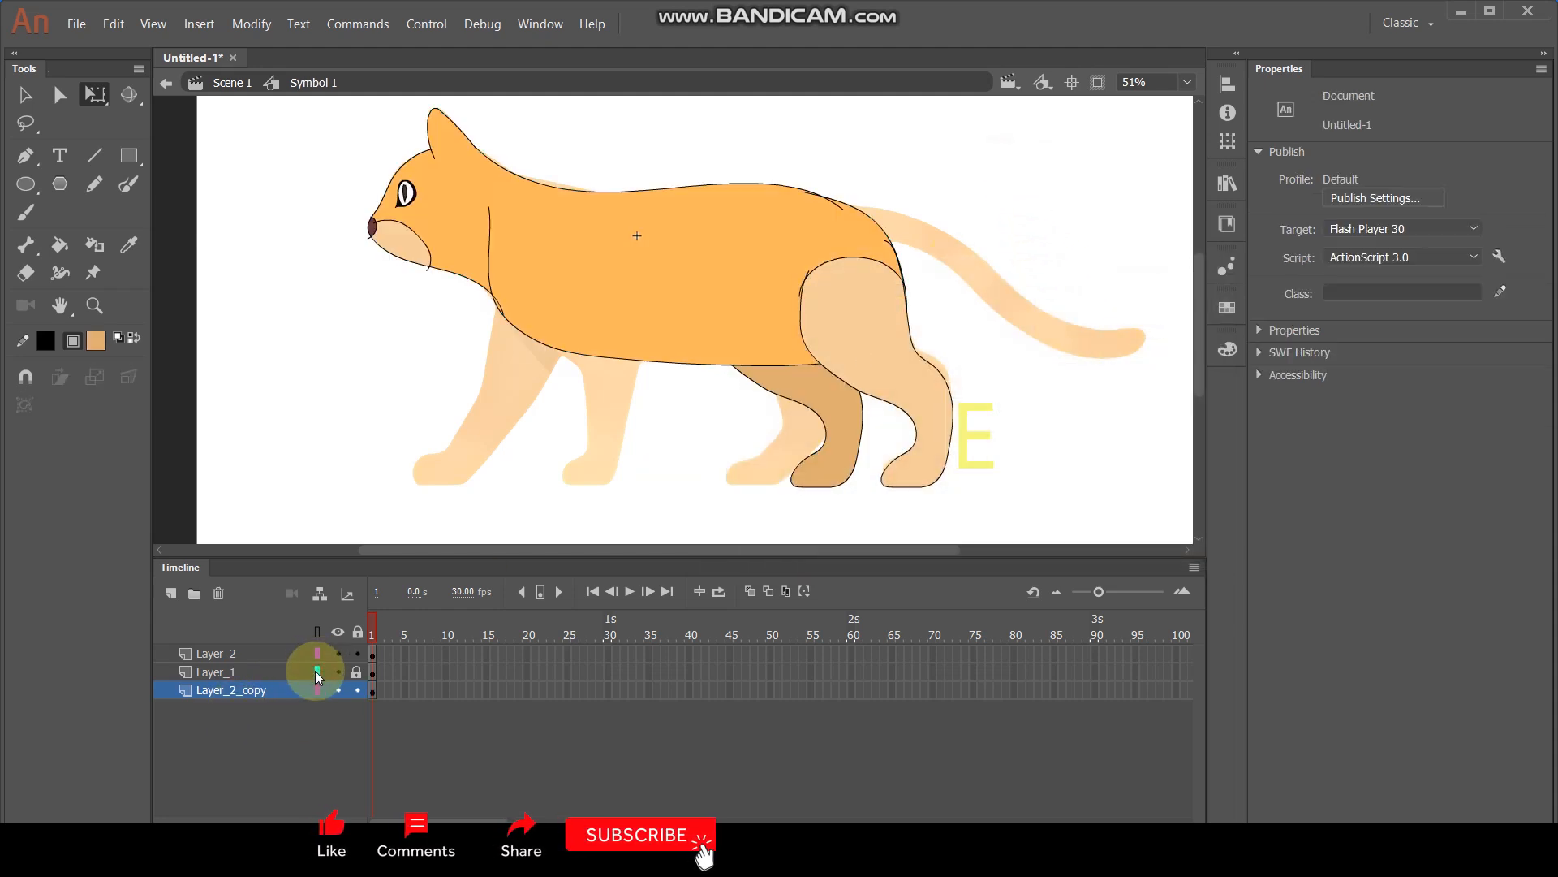
Try filling the near hind leg with a sampled tan color, and undo that fill.
{"action": "key", "text": "i"}
{"action": "left_click", "coordinate": [717, 306]}
{"action": "left_click", "coordinate": [853, 327]}
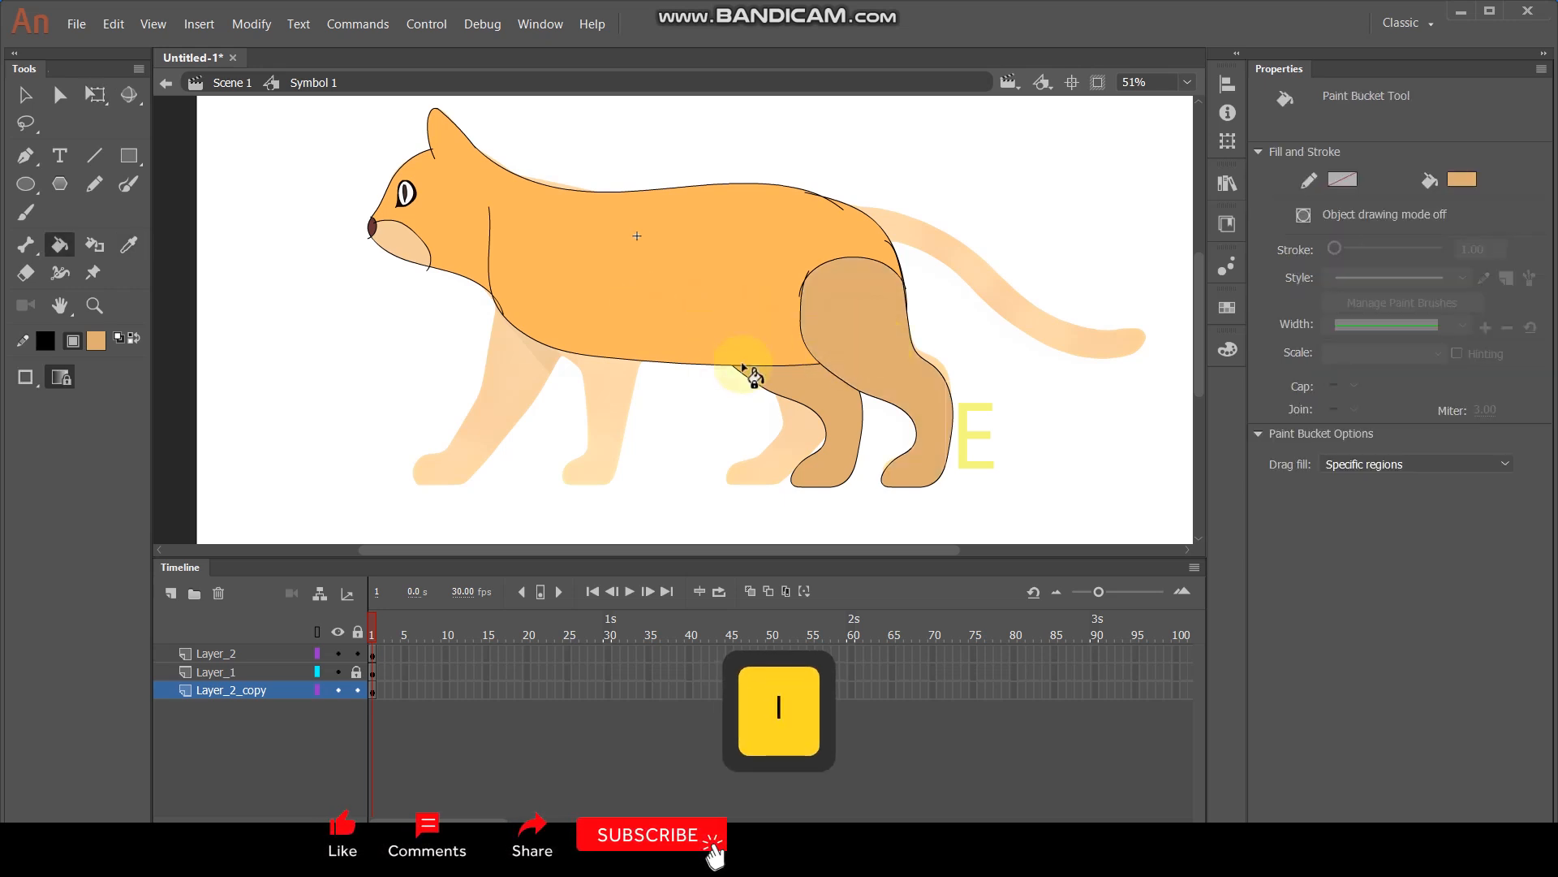
{"action": "key", "text": "ctrl+z"}
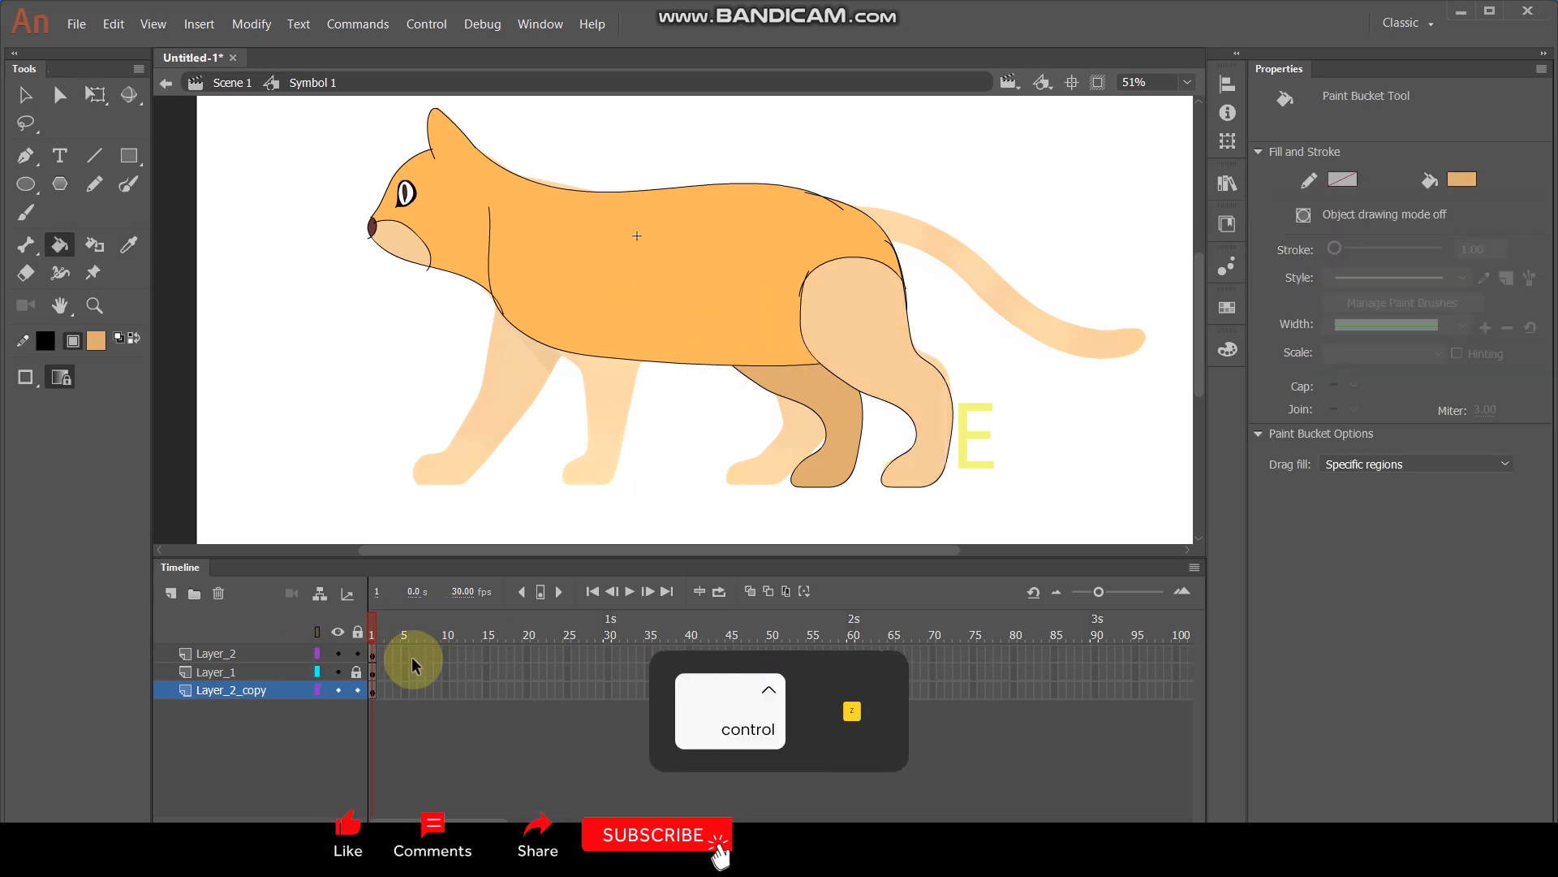
{"action": "key", "text": "ctrl+z"}
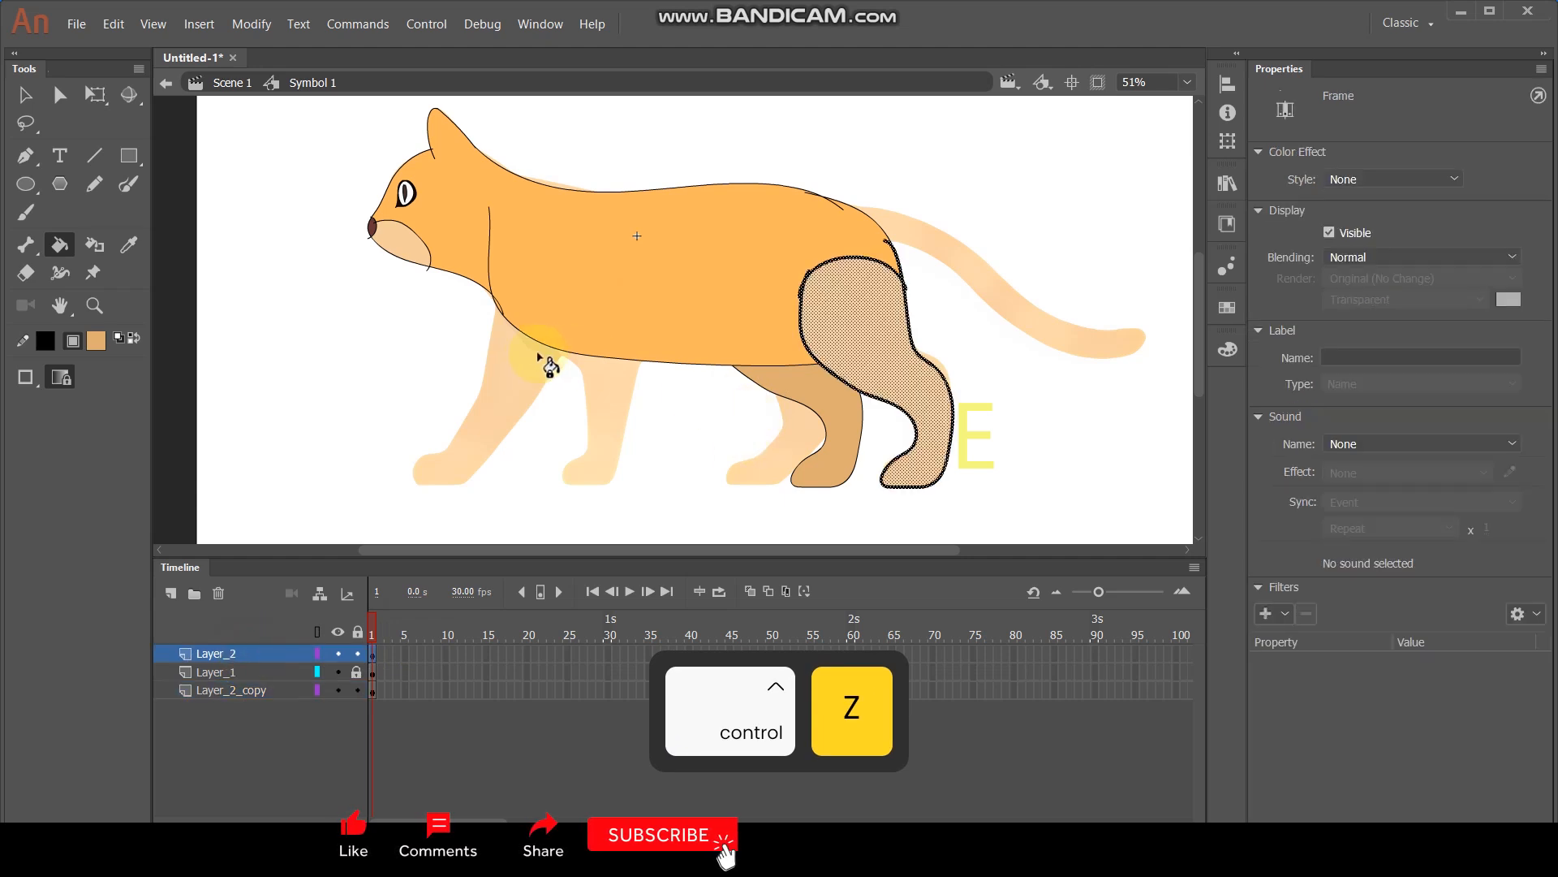
Recolor the near hind leg's fill on Layer_2 with the orange sampled from the body.
{"action": "key", "text": "i"}
{"action": "left_click", "coordinate": [637, 292]}
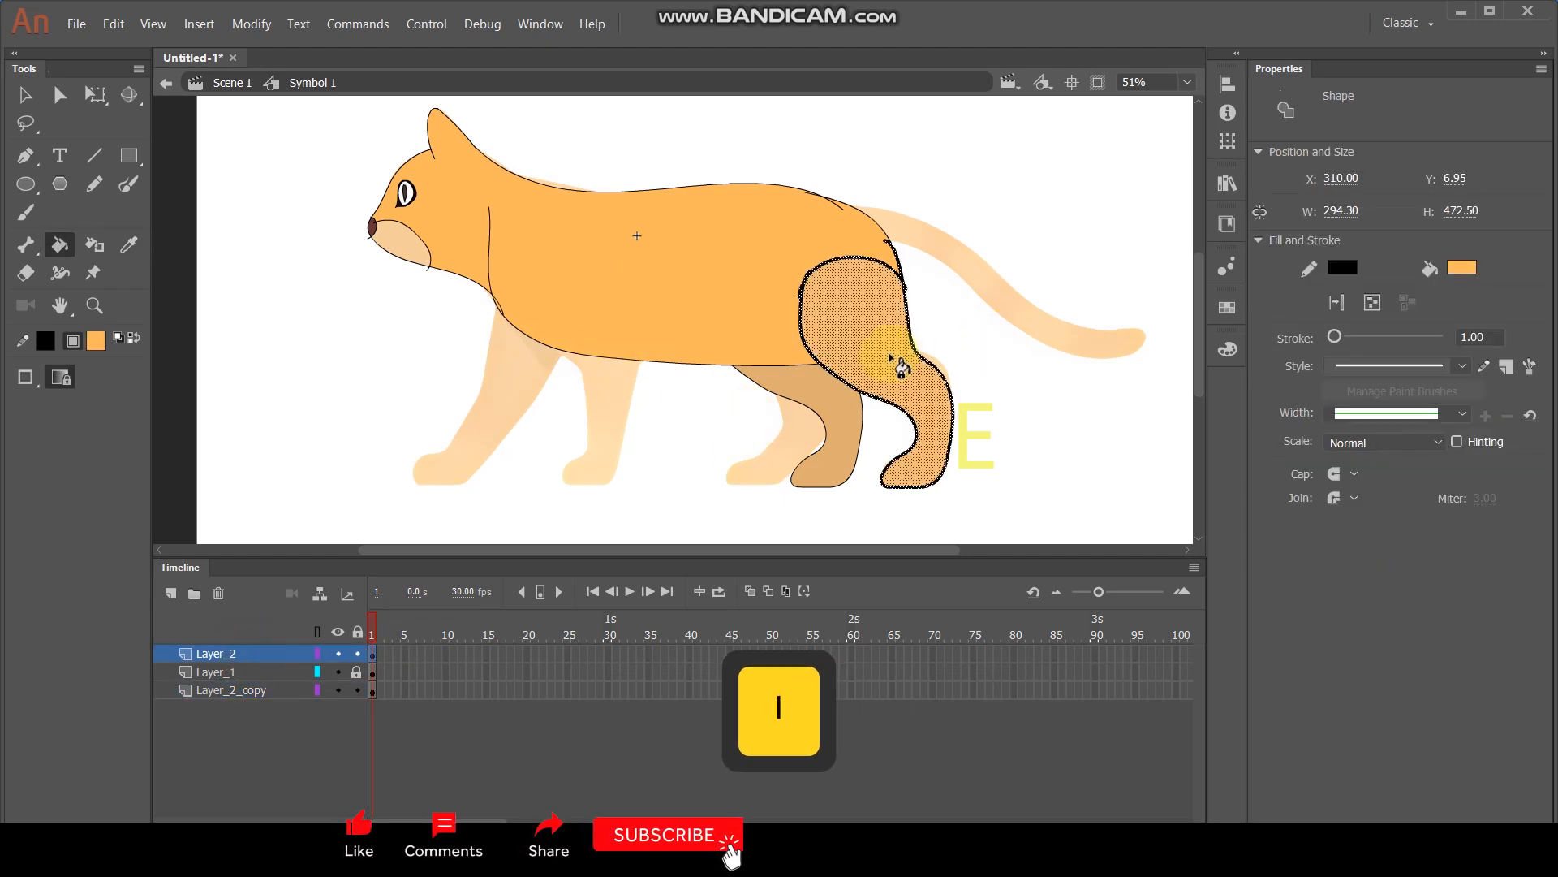
{"action": "left_click", "coordinate": [24, 95]}
{"action": "left_click", "coordinate": [331, 289]}
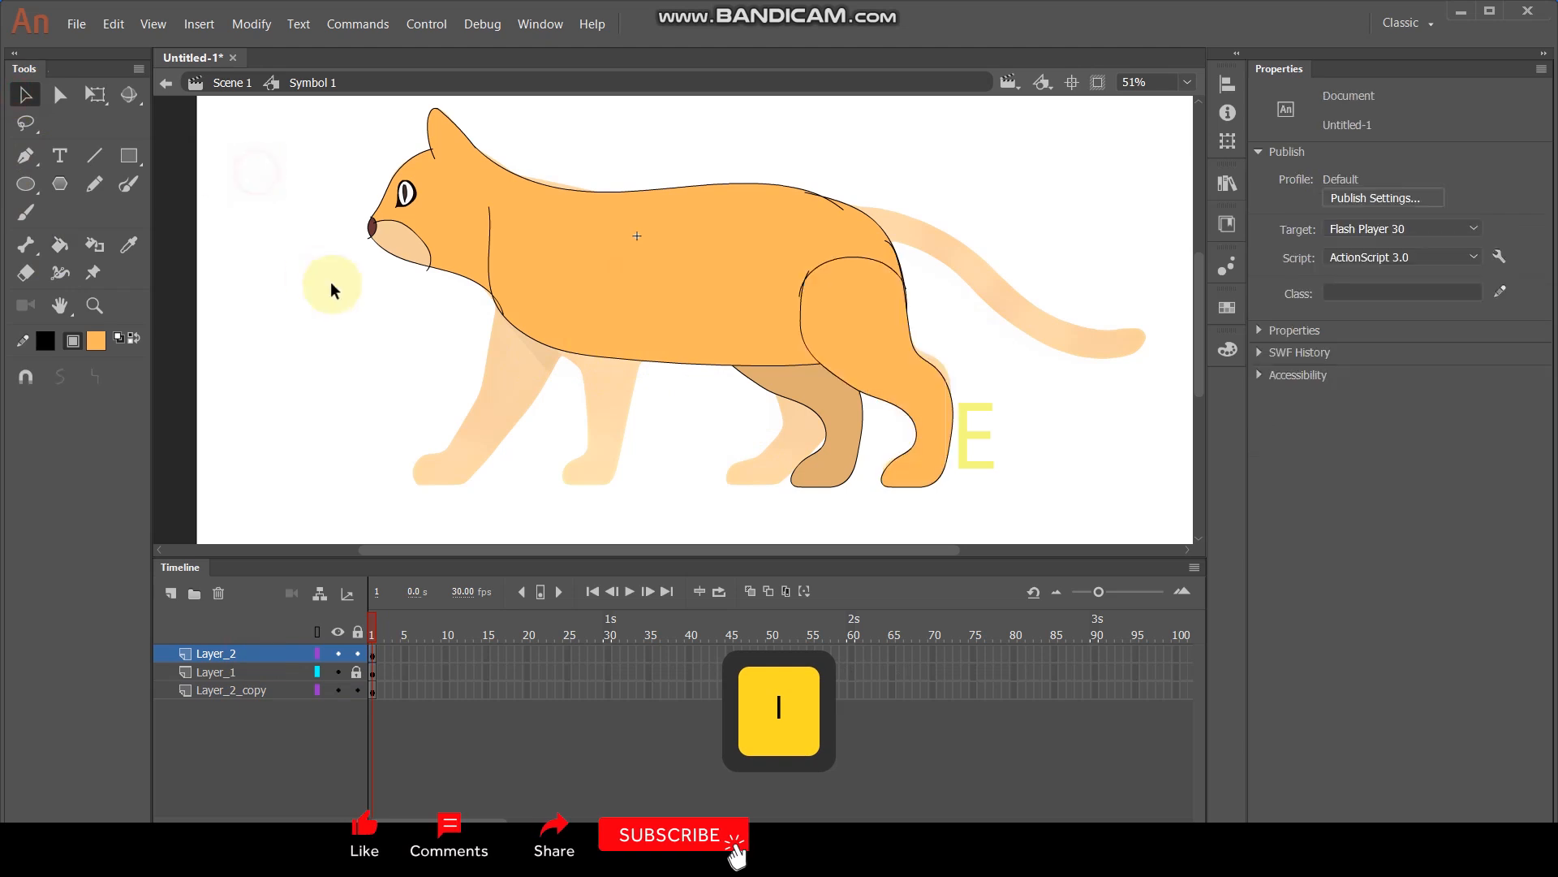
Recolor the far hind leg on Layer_2_copy with a darker orange, #EBA347.
{"action": "left_click", "coordinate": [814, 391]}
{"action": "key", "text": "k"}
{"action": "left_click", "coordinate": [814, 392]}
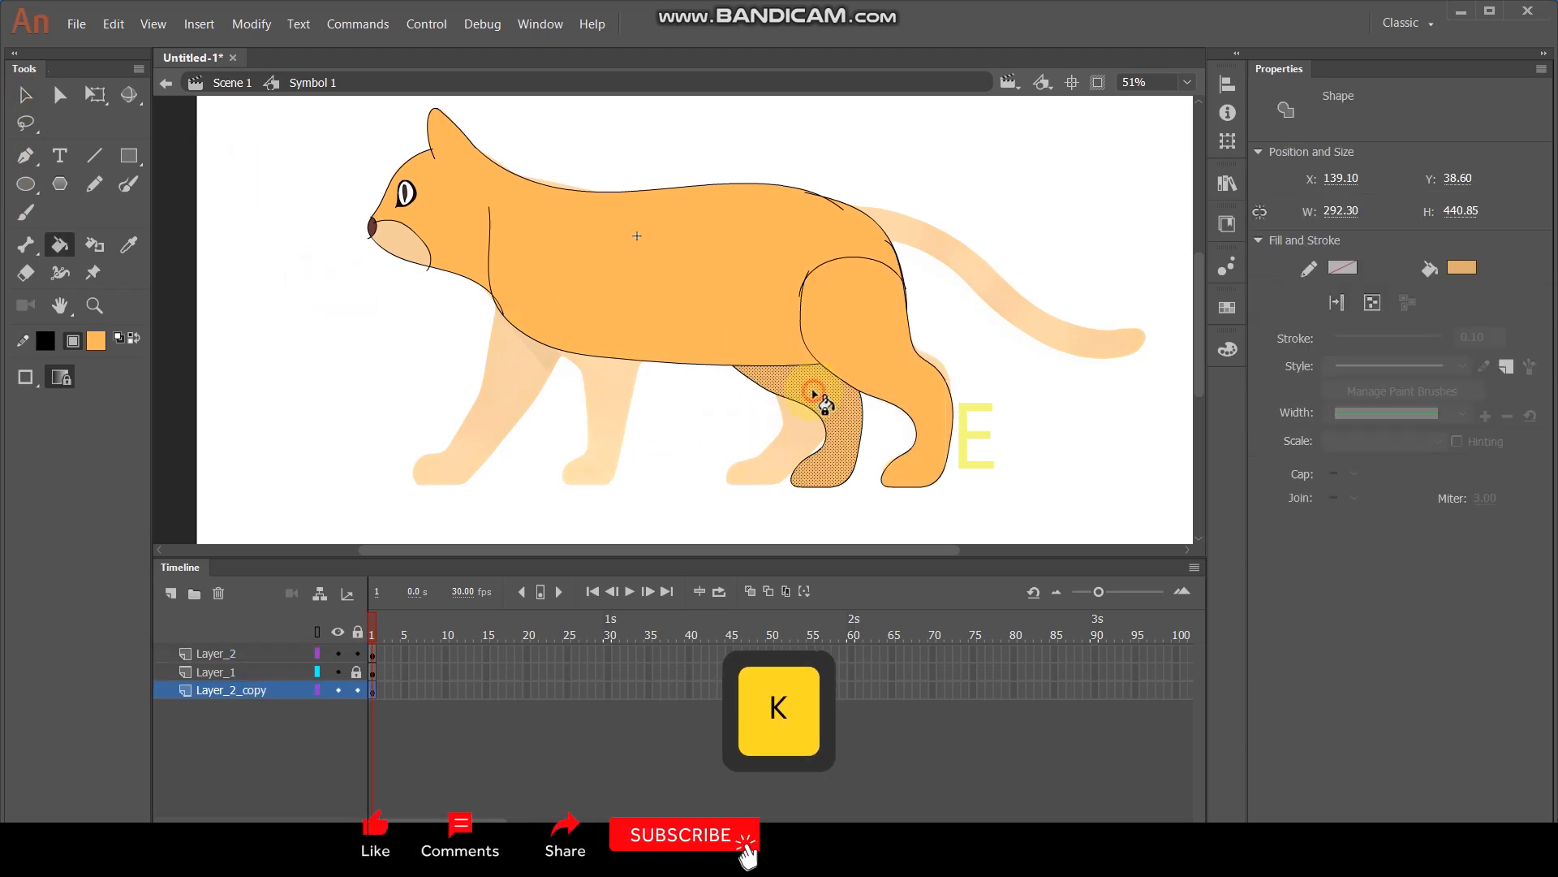
{"action": "left_click", "coordinate": [96, 340]}
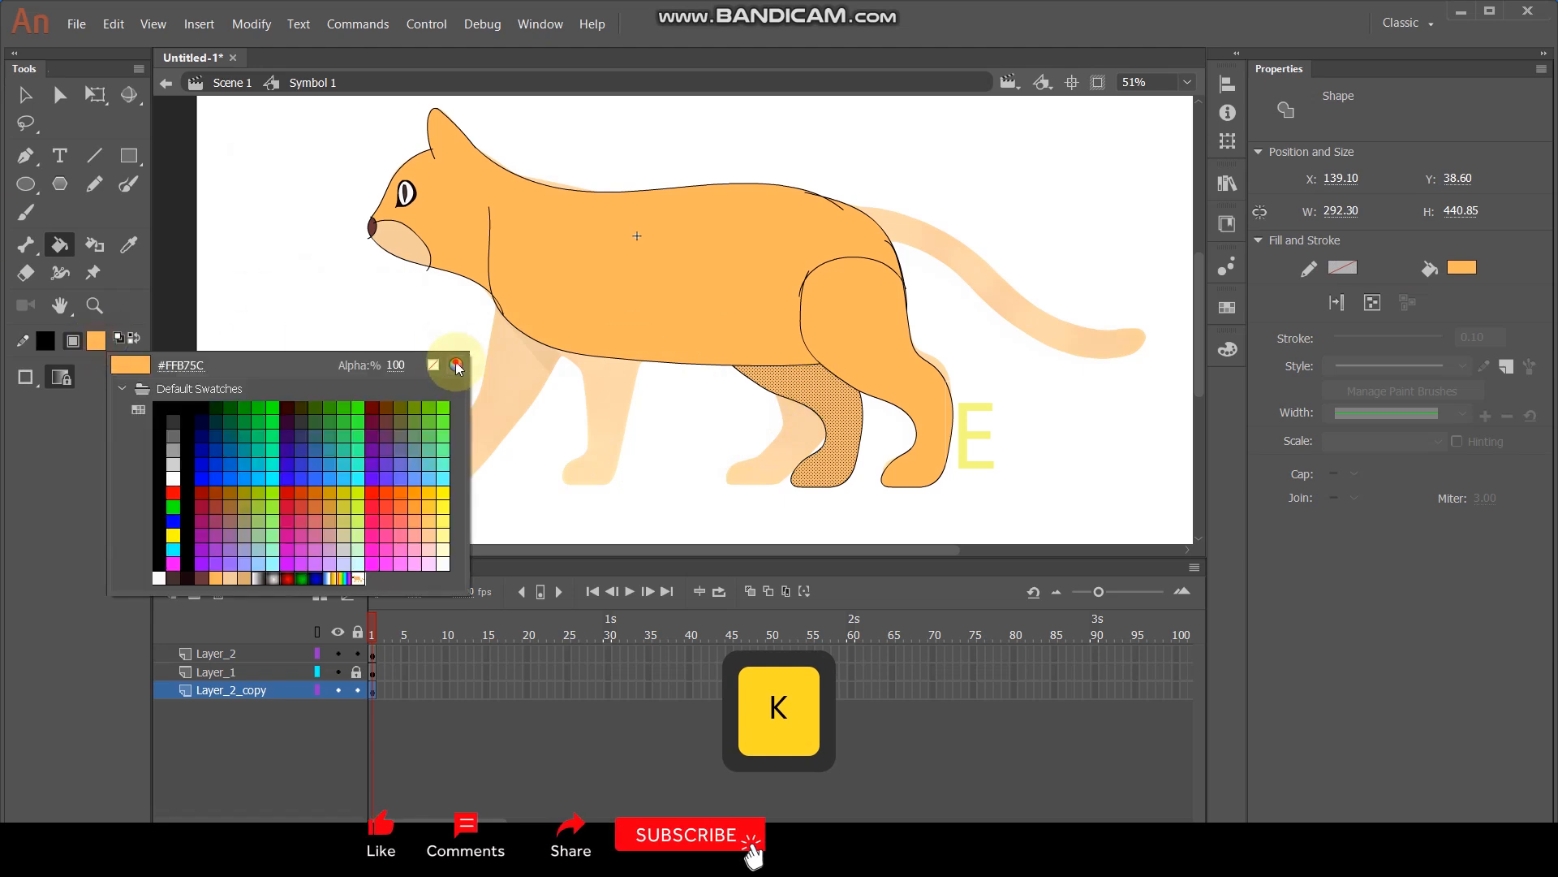
{"action": "left_click", "coordinate": [457, 367]}
{"action": "left_click", "coordinate": [911, 314]}
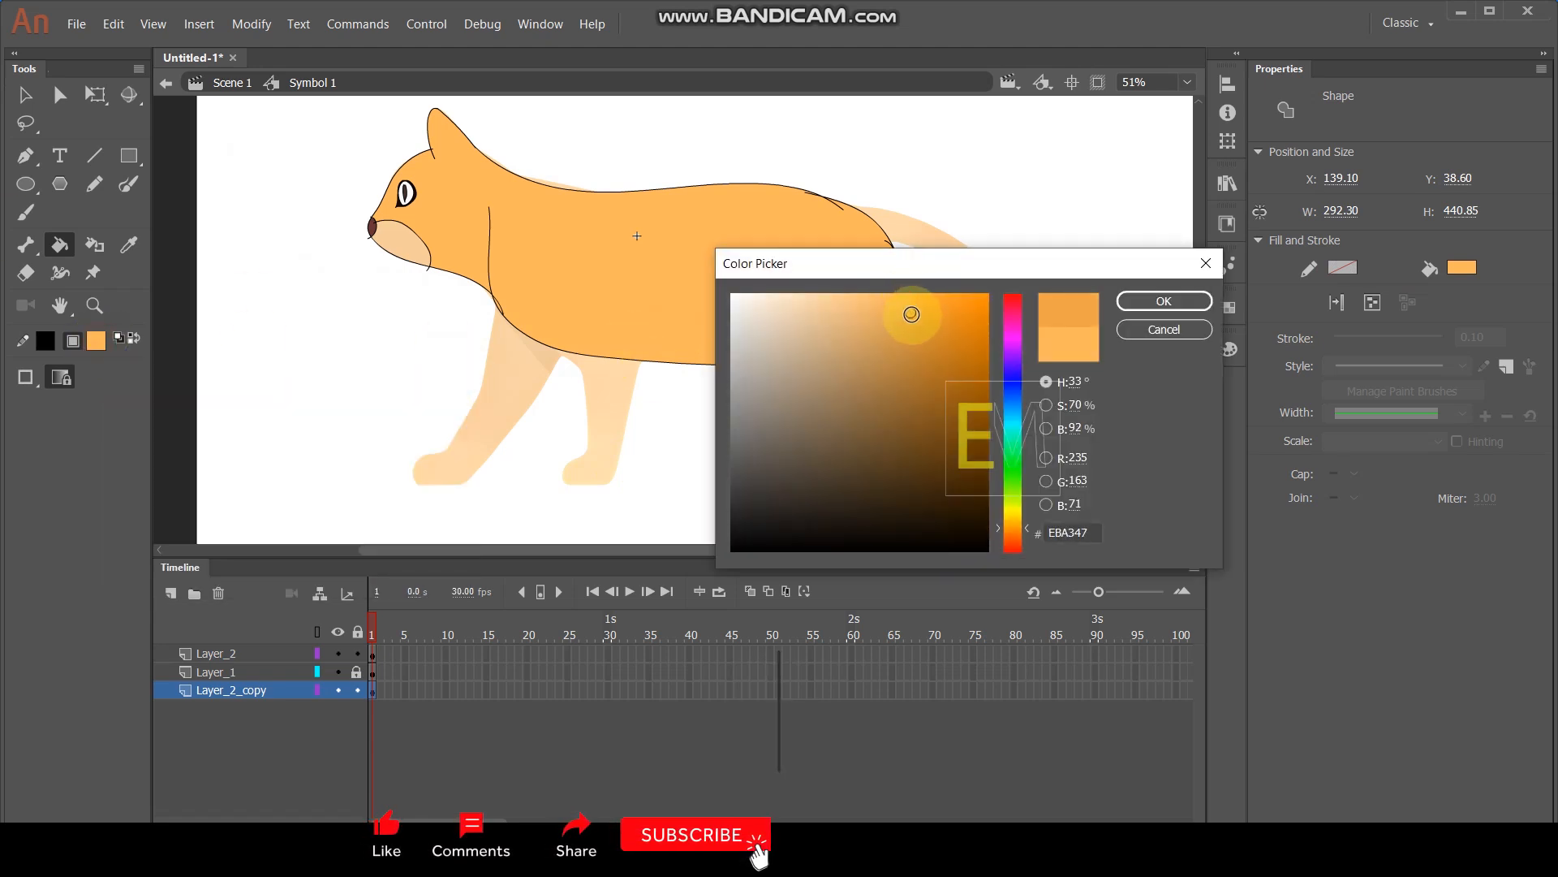
{"action": "left_click", "coordinate": [1136, 301]}
{"action": "left_click", "coordinate": [24, 94]}
{"action": "left_click", "coordinate": [313, 330]}
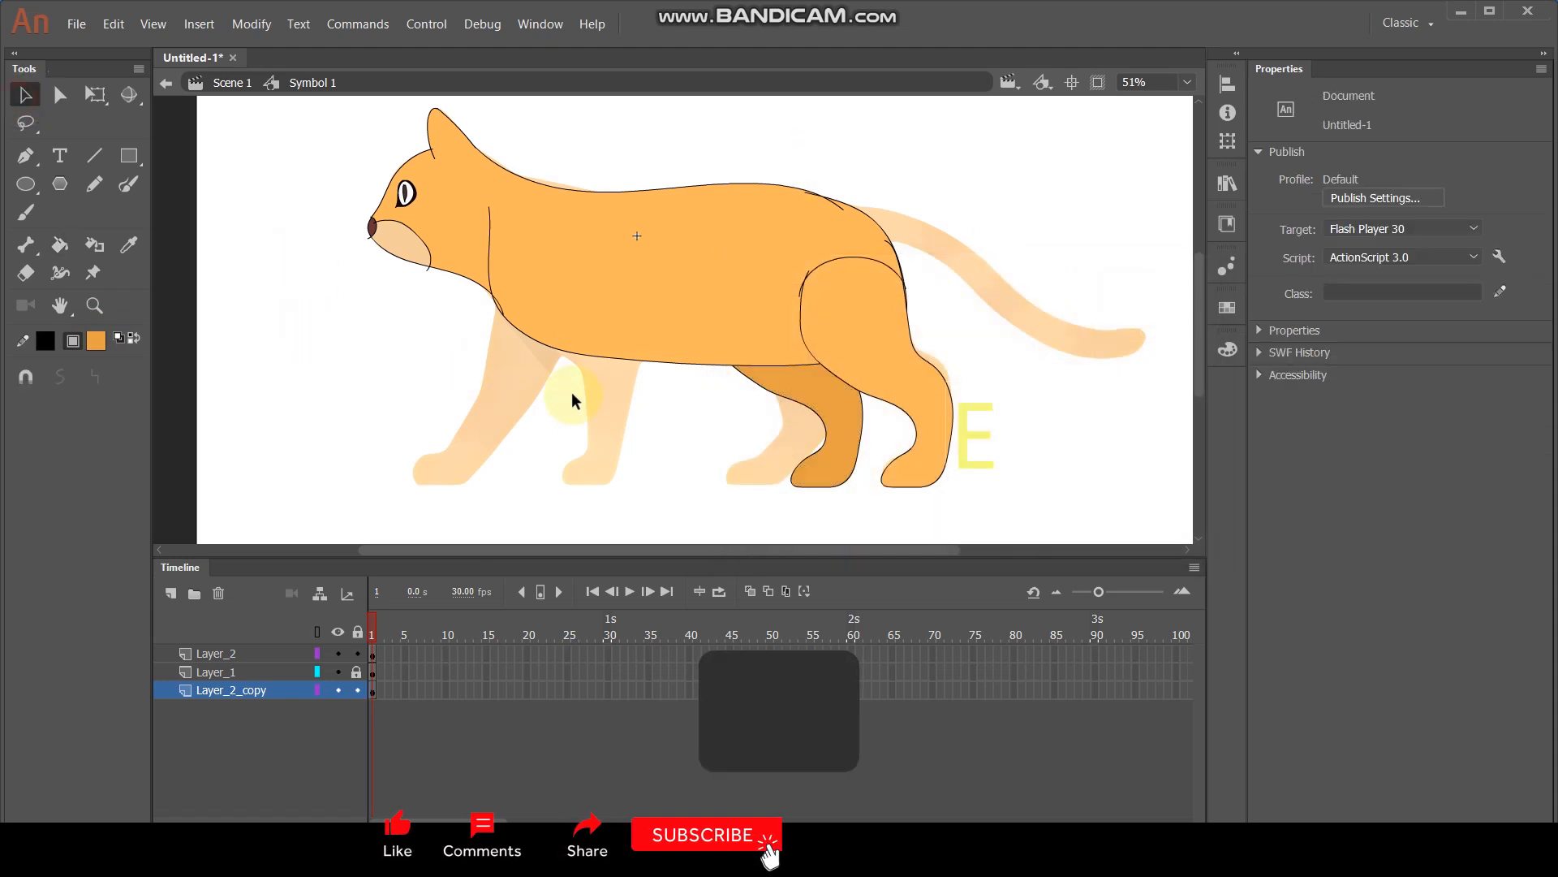
Display Layer_1, Layer_2 and Layer_2_copy as outlines and add a new layer above Layer_2.
{"action": "scroll", "coordinate": [542, 372], "scroll_direction": "up", "scroll_amount": 2}
{"action": "scroll", "coordinate": [563, 292], "scroll_direction": "down", "scroll_amount": 2}
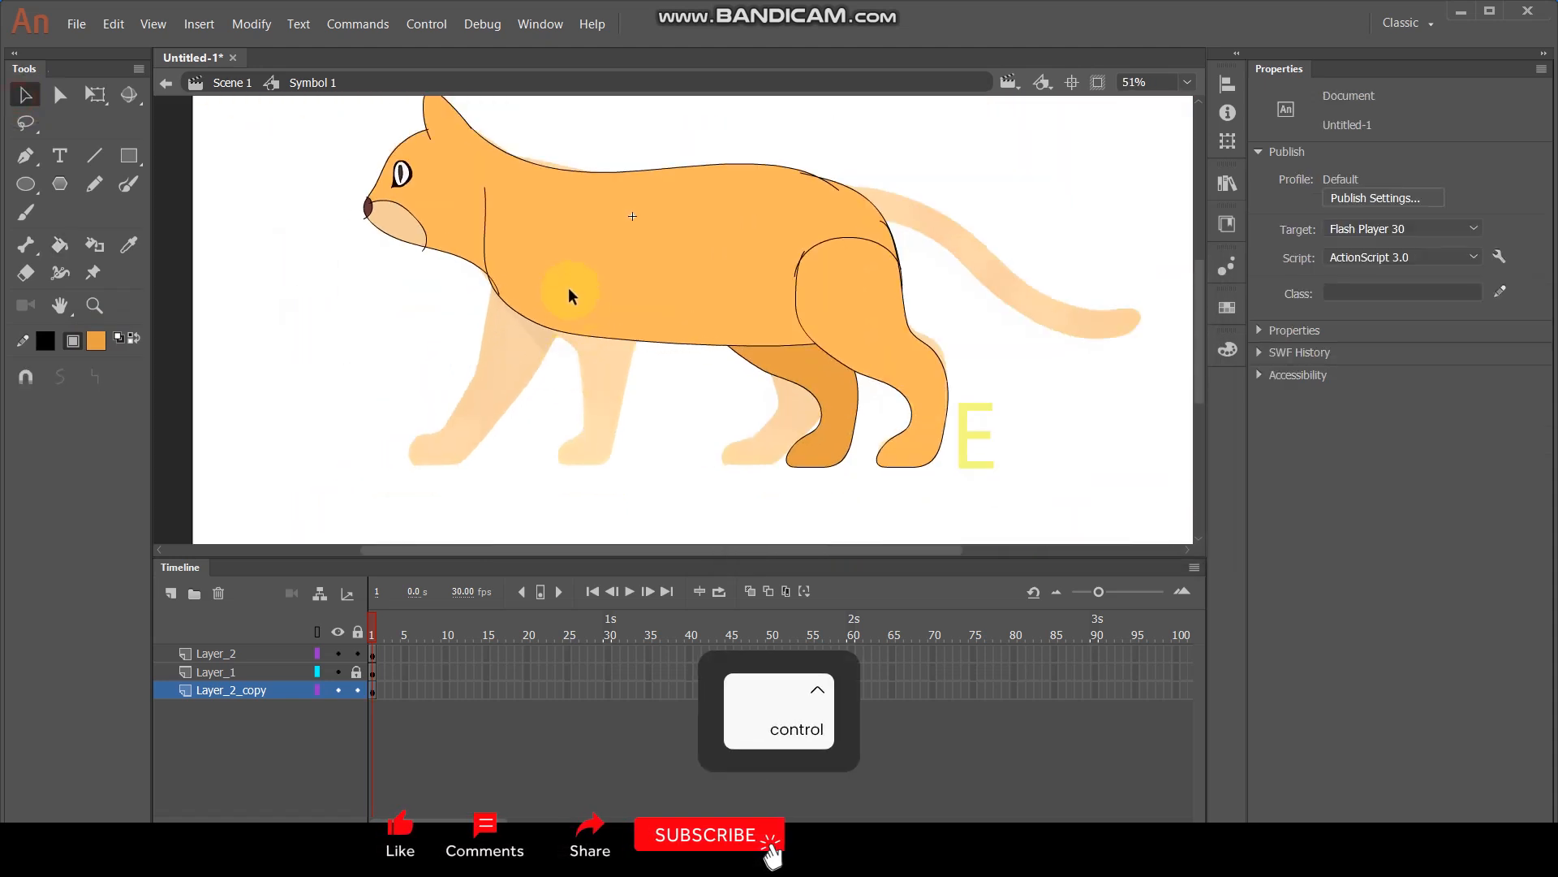
{"action": "left_click", "coordinate": [314, 671]}
{"action": "left_click", "coordinate": [316, 655]}
{"action": "left_click", "coordinate": [316, 690]}
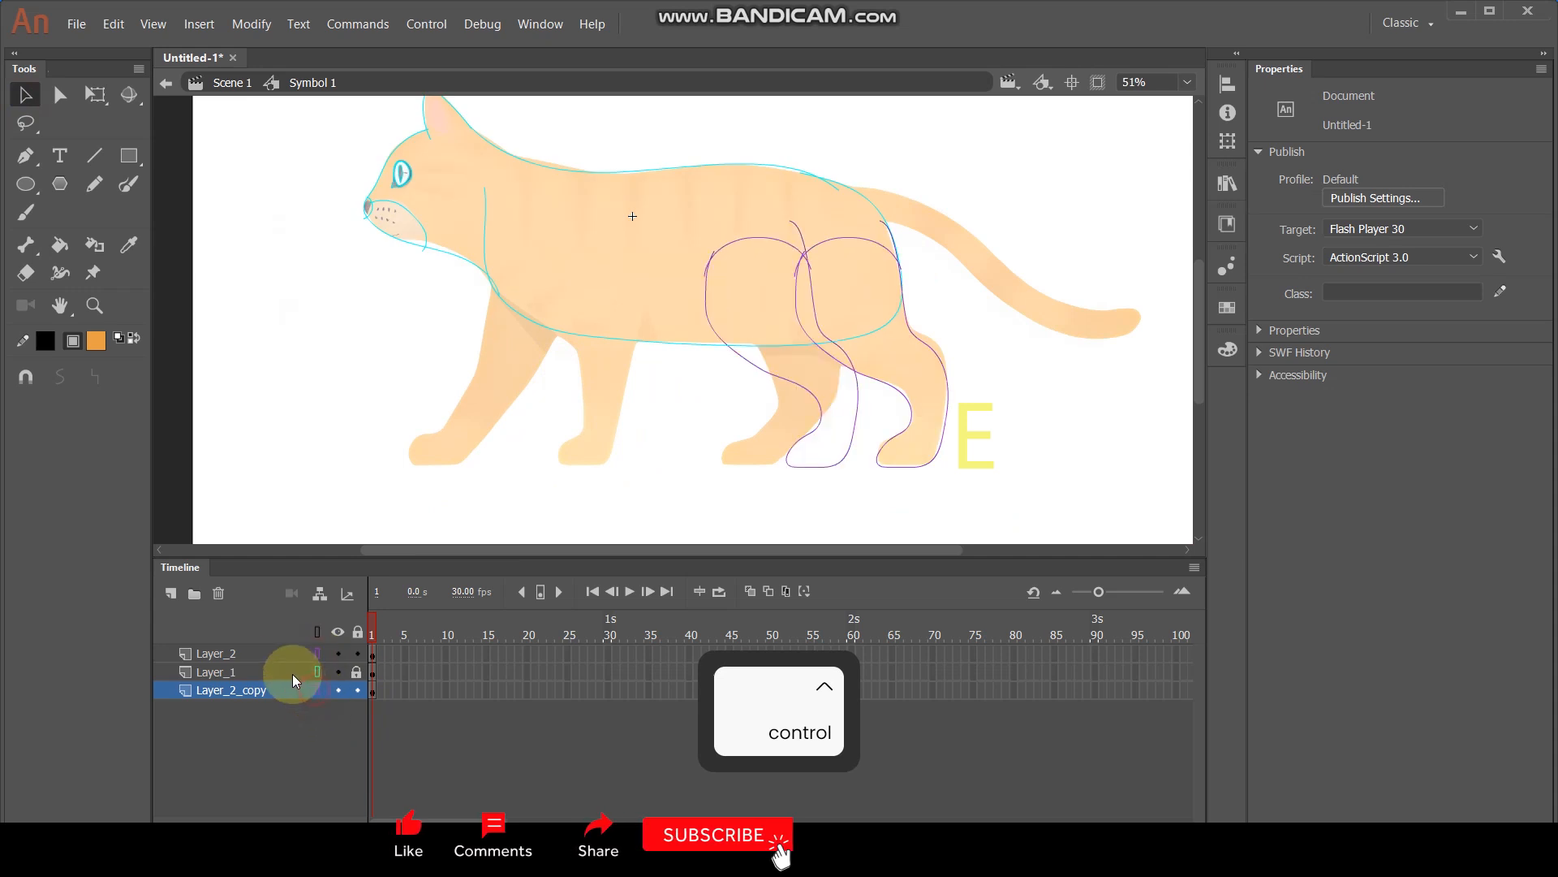
{"action": "left_click", "coordinate": [236, 653]}
{"action": "left_click", "coordinate": [170, 597]}
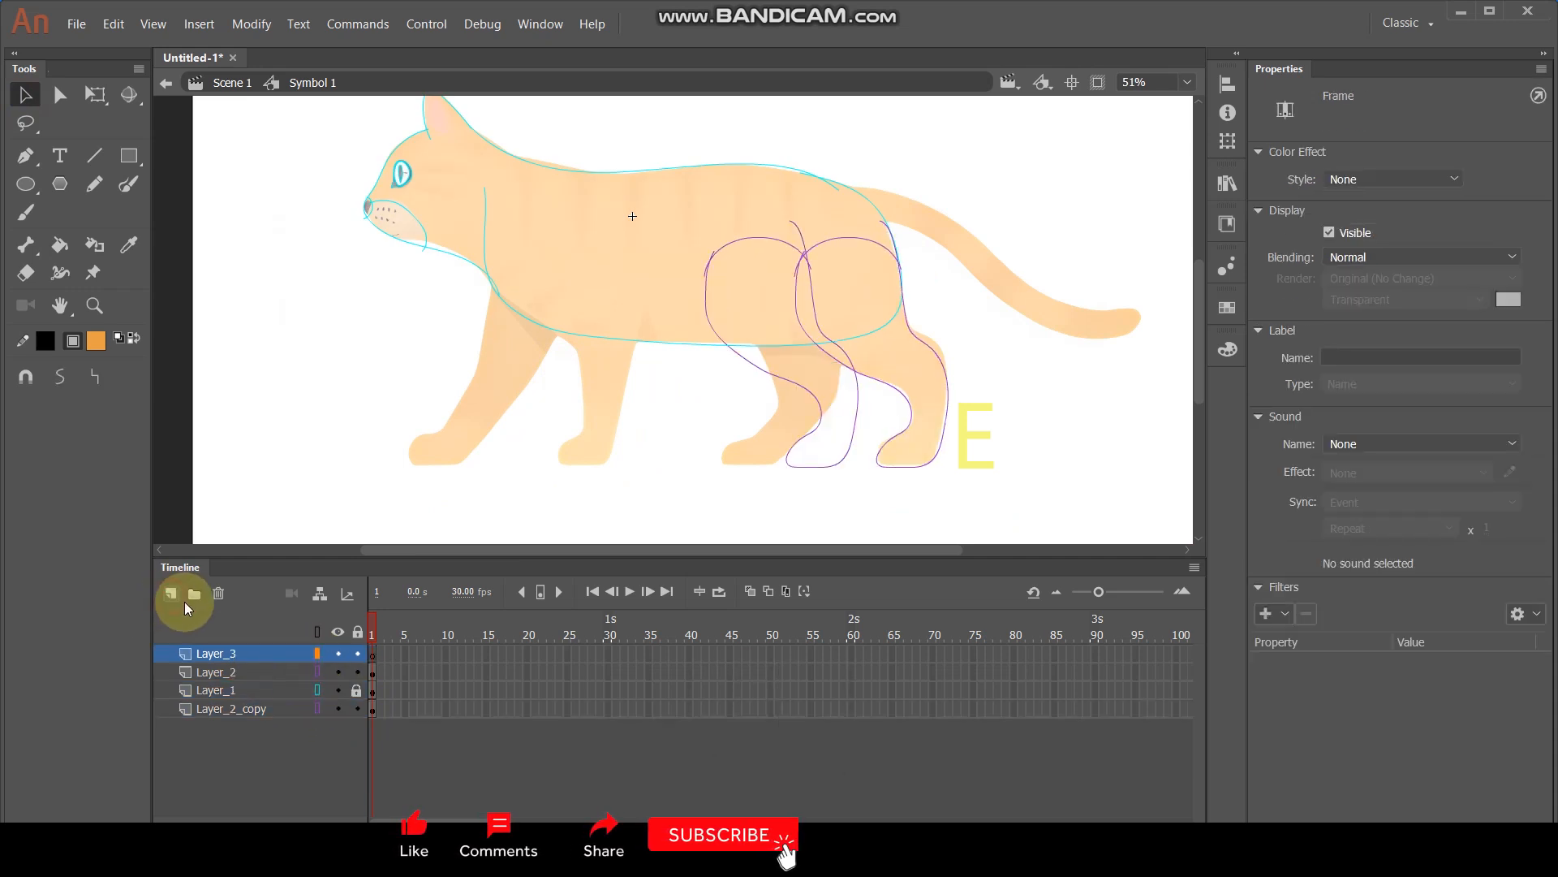
Trace the rear of the two front legs on Layer_3 with the Paint Brush and close its top with an arc.
{"action": "scroll", "coordinate": [438, 331], "scroll_direction": "up", "scroll_amount": 2}
{"action": "key", "text": "space"}
{"action": "left_click_drag", "start_coordinate": [692, 373], "coordinate": [706, 330]}
{"action": "key", "text": "i"}
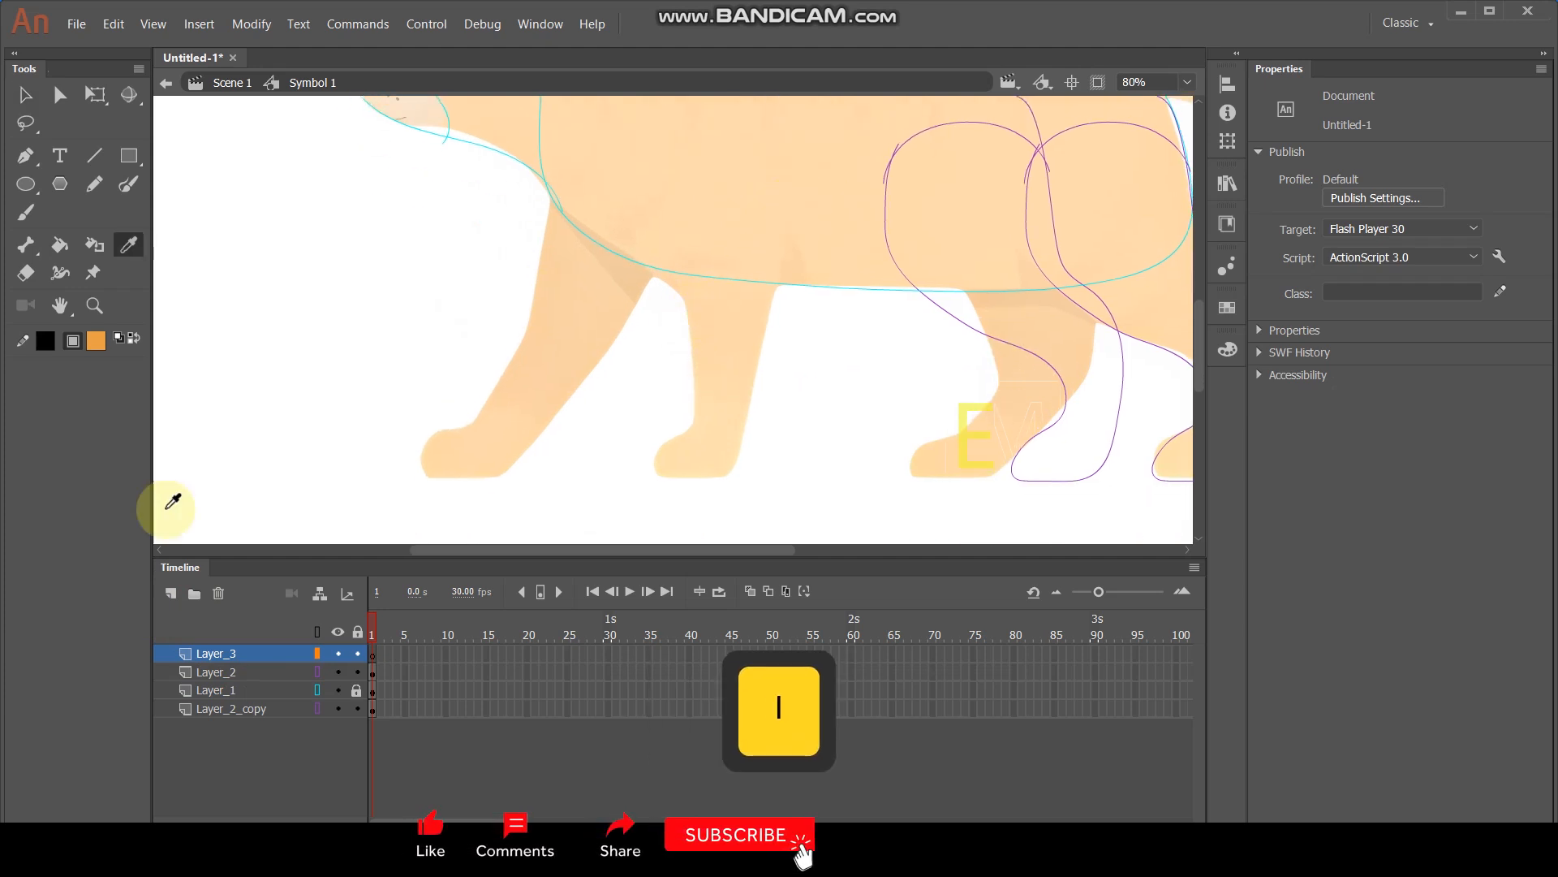
{"action": "left_click", "coordinate": [126, 185]}
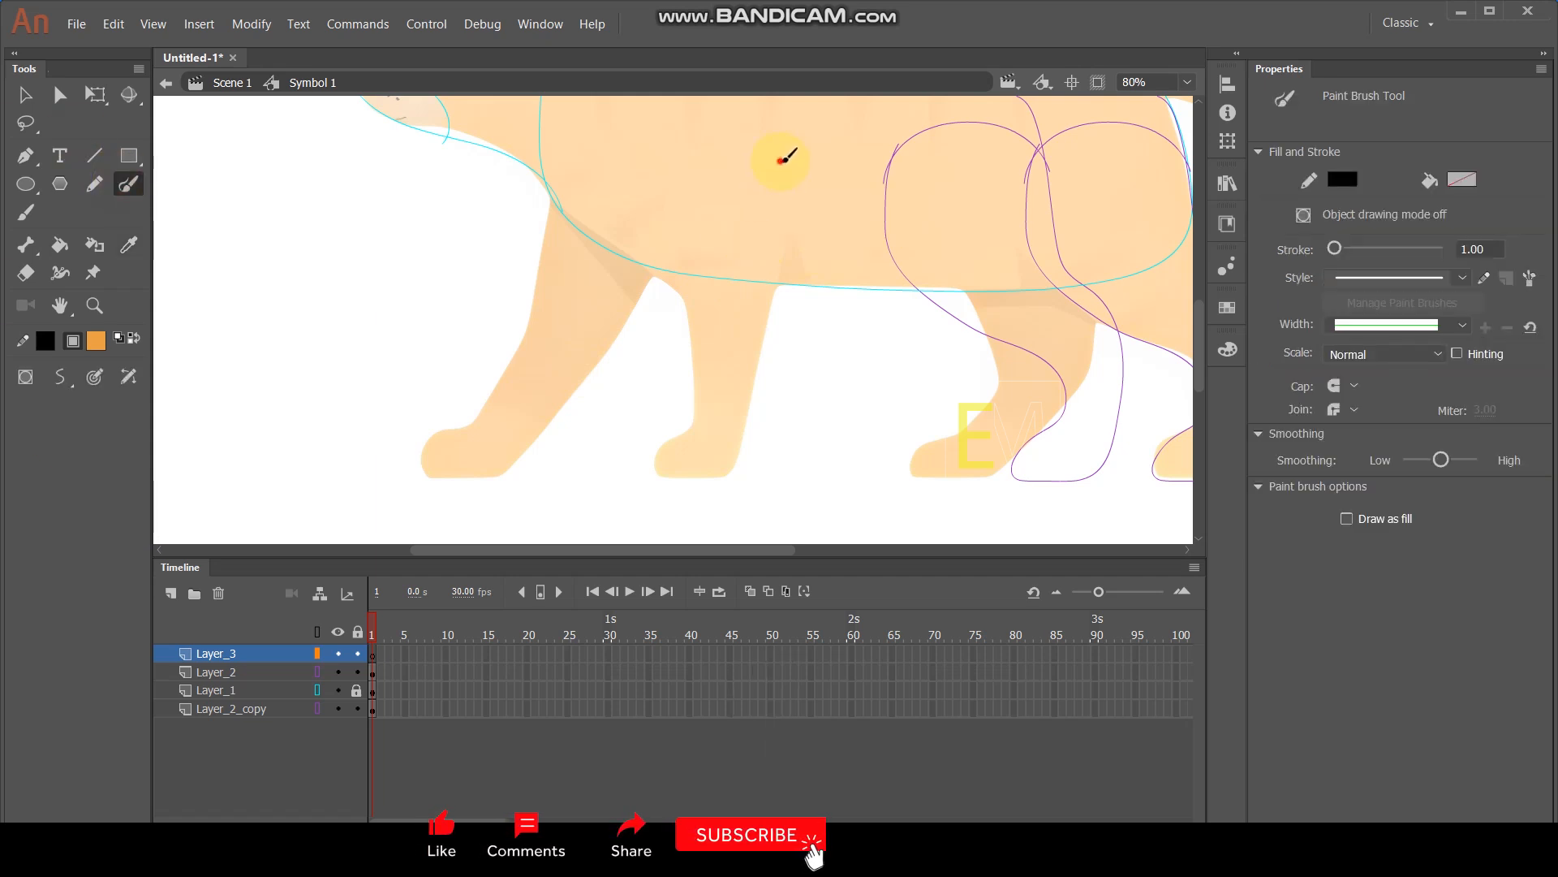
{"action": "left_click_drag", "start_coordinate": [773, 321], "coordinate": [760, 396]}
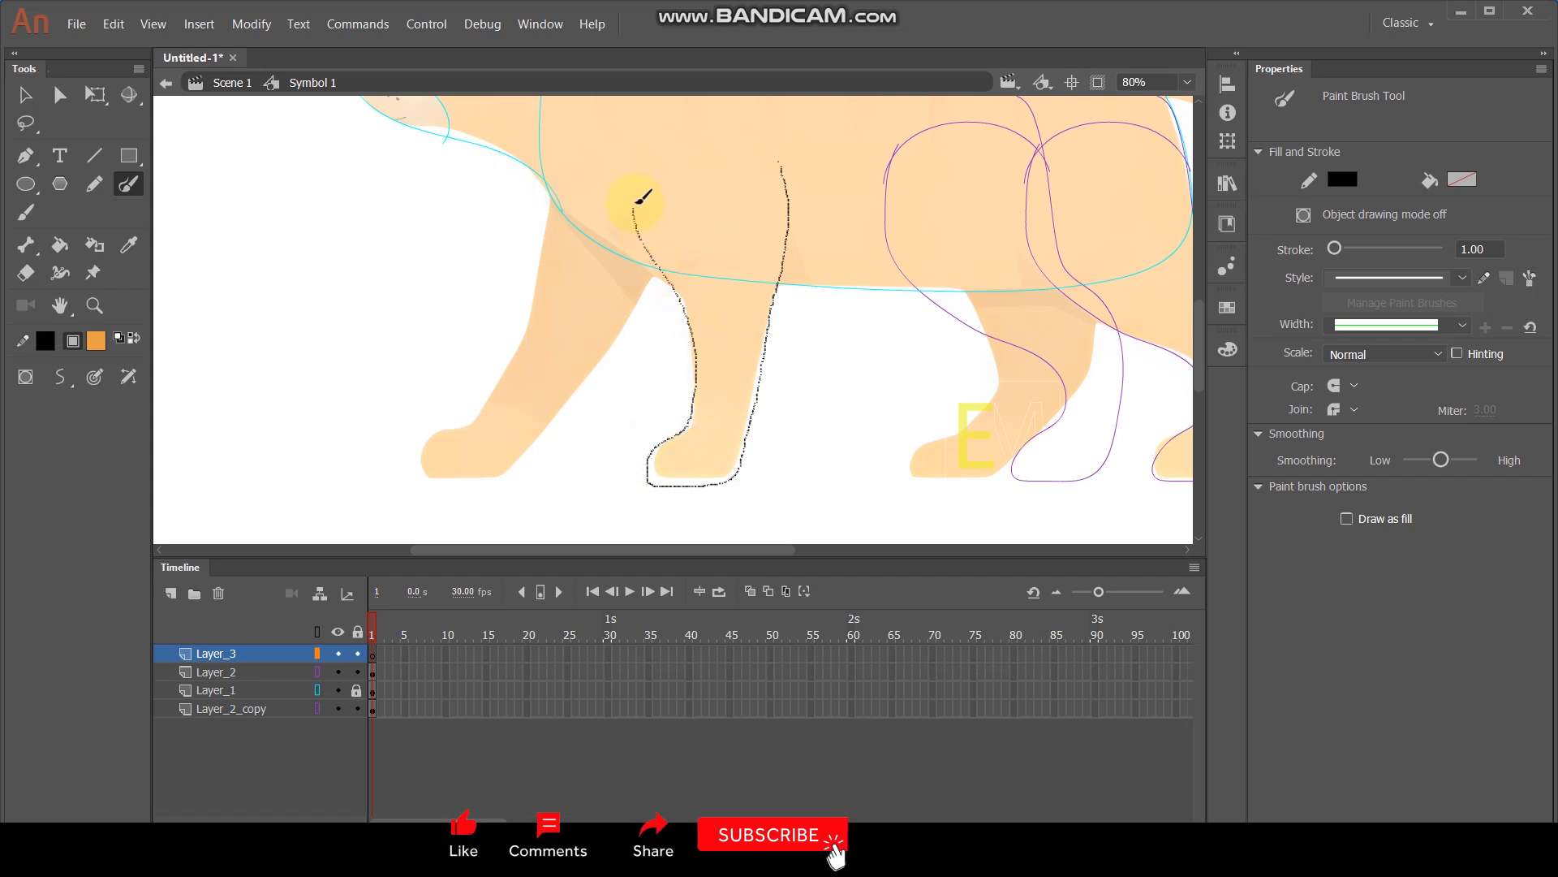
{"action": "left_click_drag", "start_coordinate": [649, 140], "coordinate": [645, 142]}
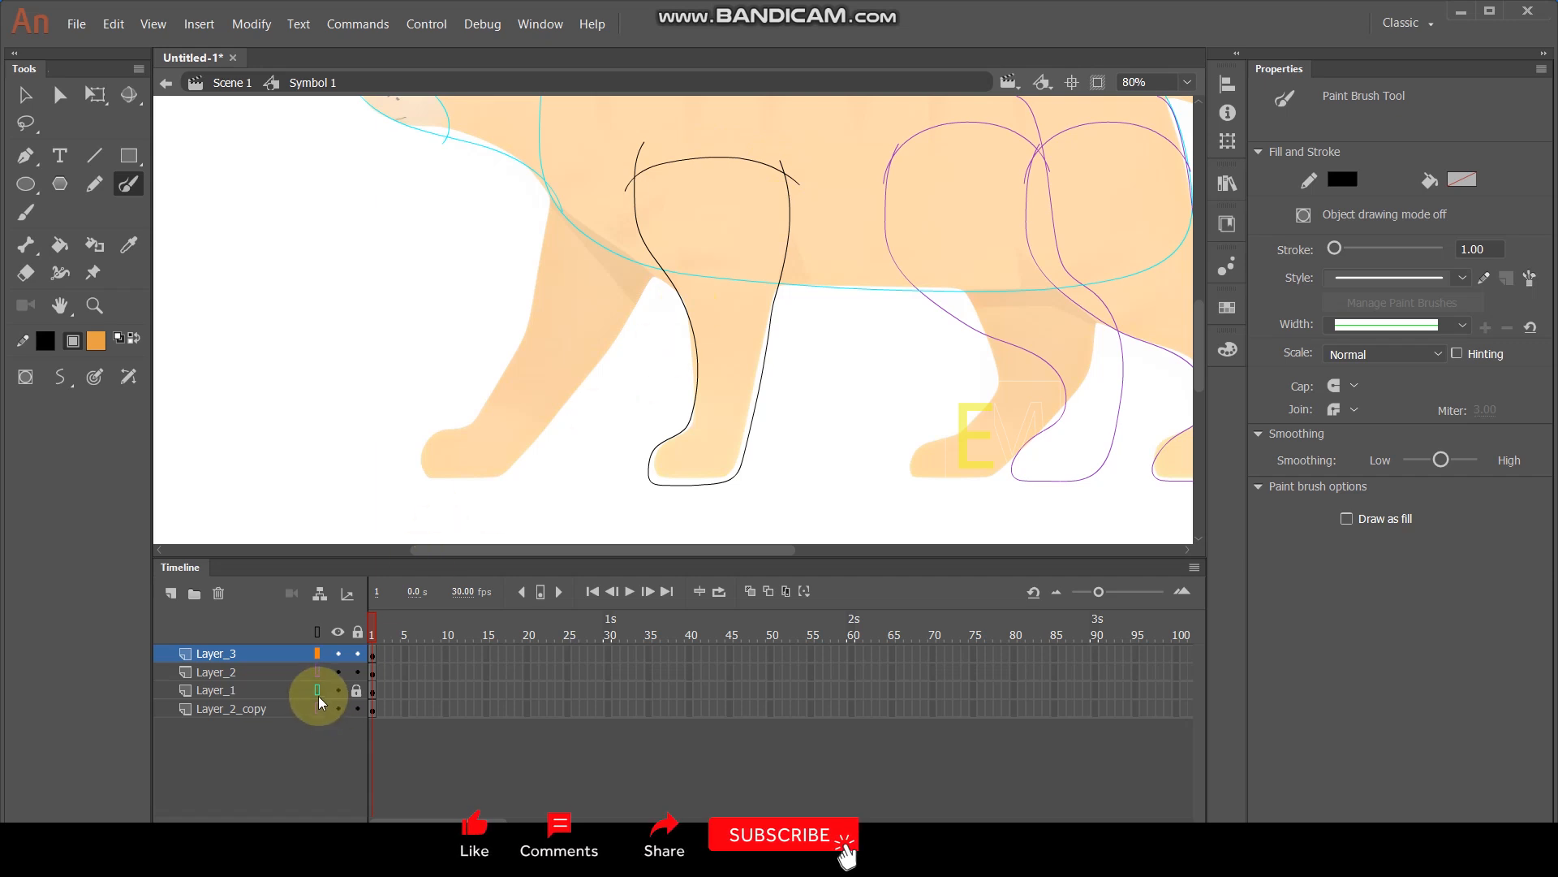
Fill the traced front leg with the current darker orange.
{"action": "key", "text": "k"}
{"action": "left_click", "coordinate": [751, 340]}
{"action": "left_click", "coordinate": [29, 92]}
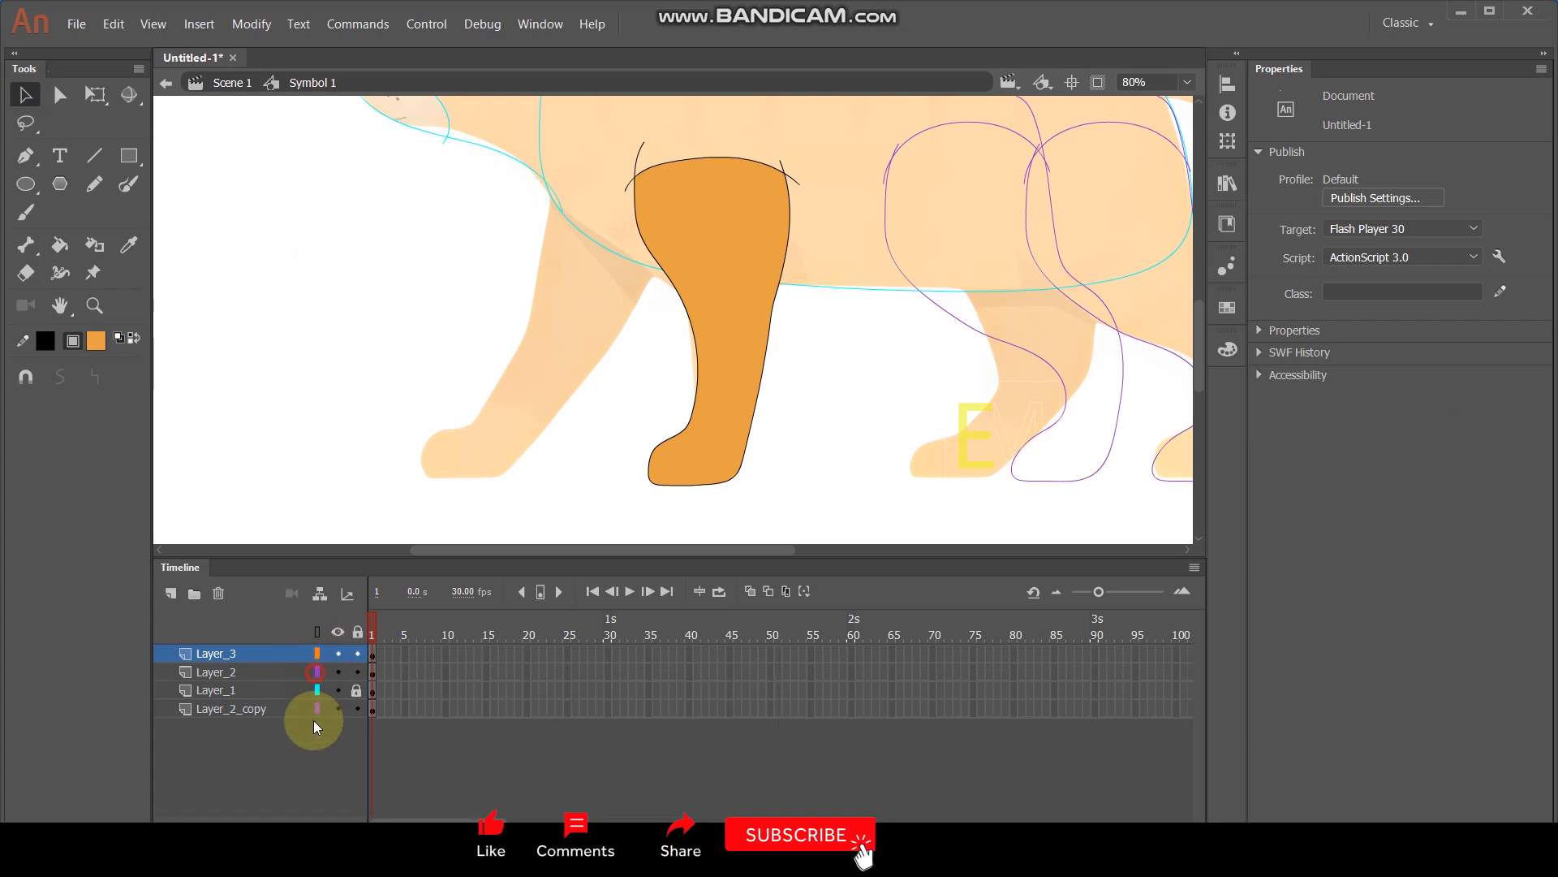
Display all layers in full color and refill the front leg with the orange sampled from the near hind leg.
{"action": "left_click_drag", "start_coordinate": [315, 672], "coordinate": [313, 719]}
{"action": "key", "text": "i"}
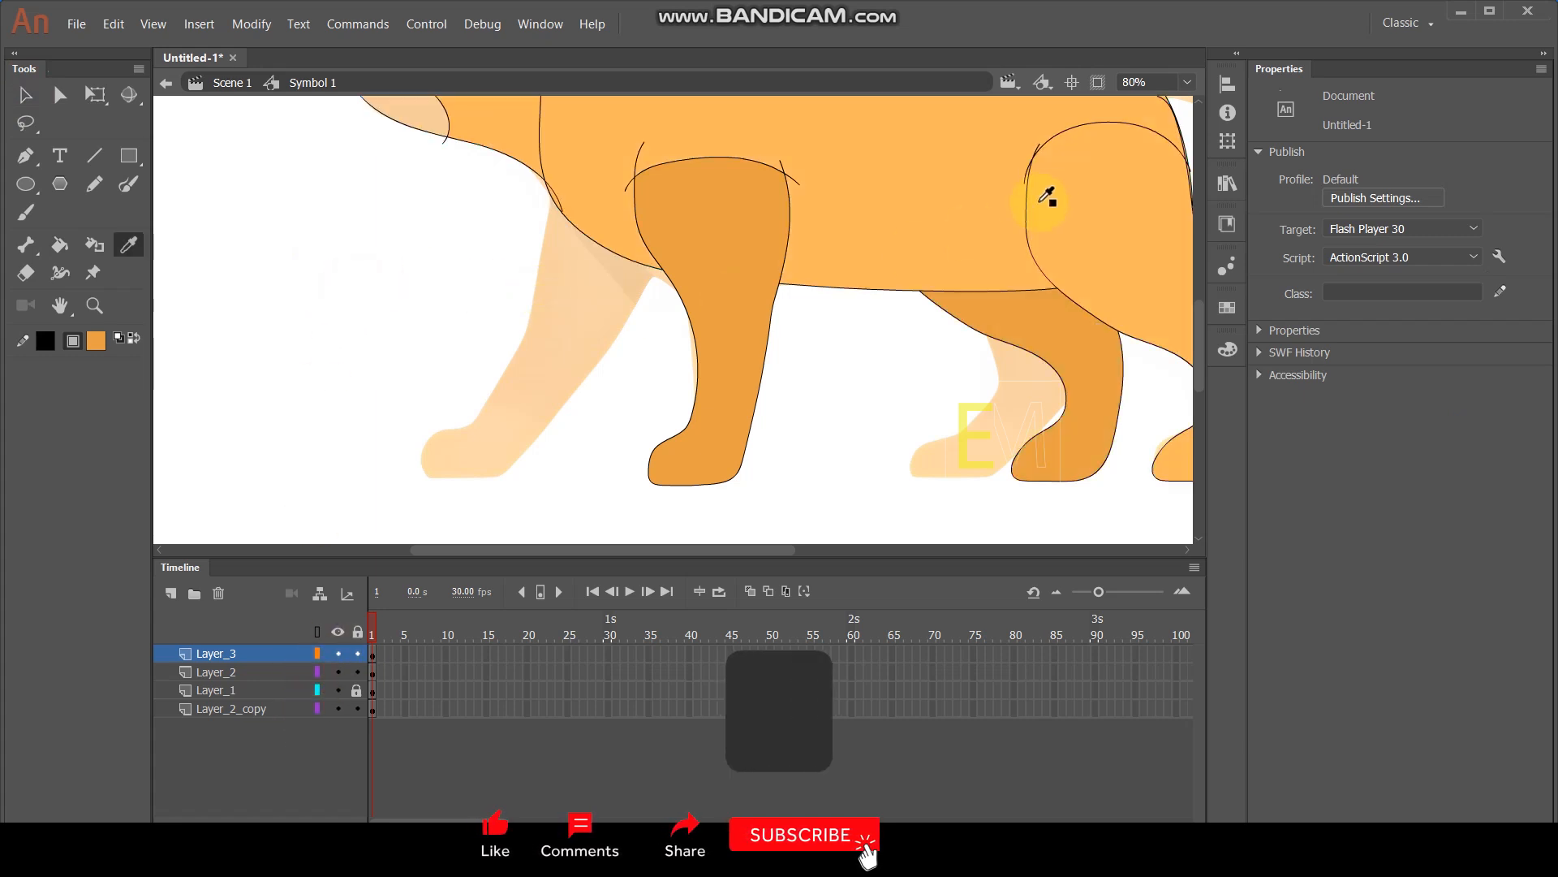
{"action": "left_click", "coordinate": [1124, 217]}
{"action": "left_click", "coordinate": [734, 297]}
Duplicate Layer_3 and move the copied front leg toward the head, to about X -265, Y 70.
{"action": "left_click", "coordinate": [238, 644]}
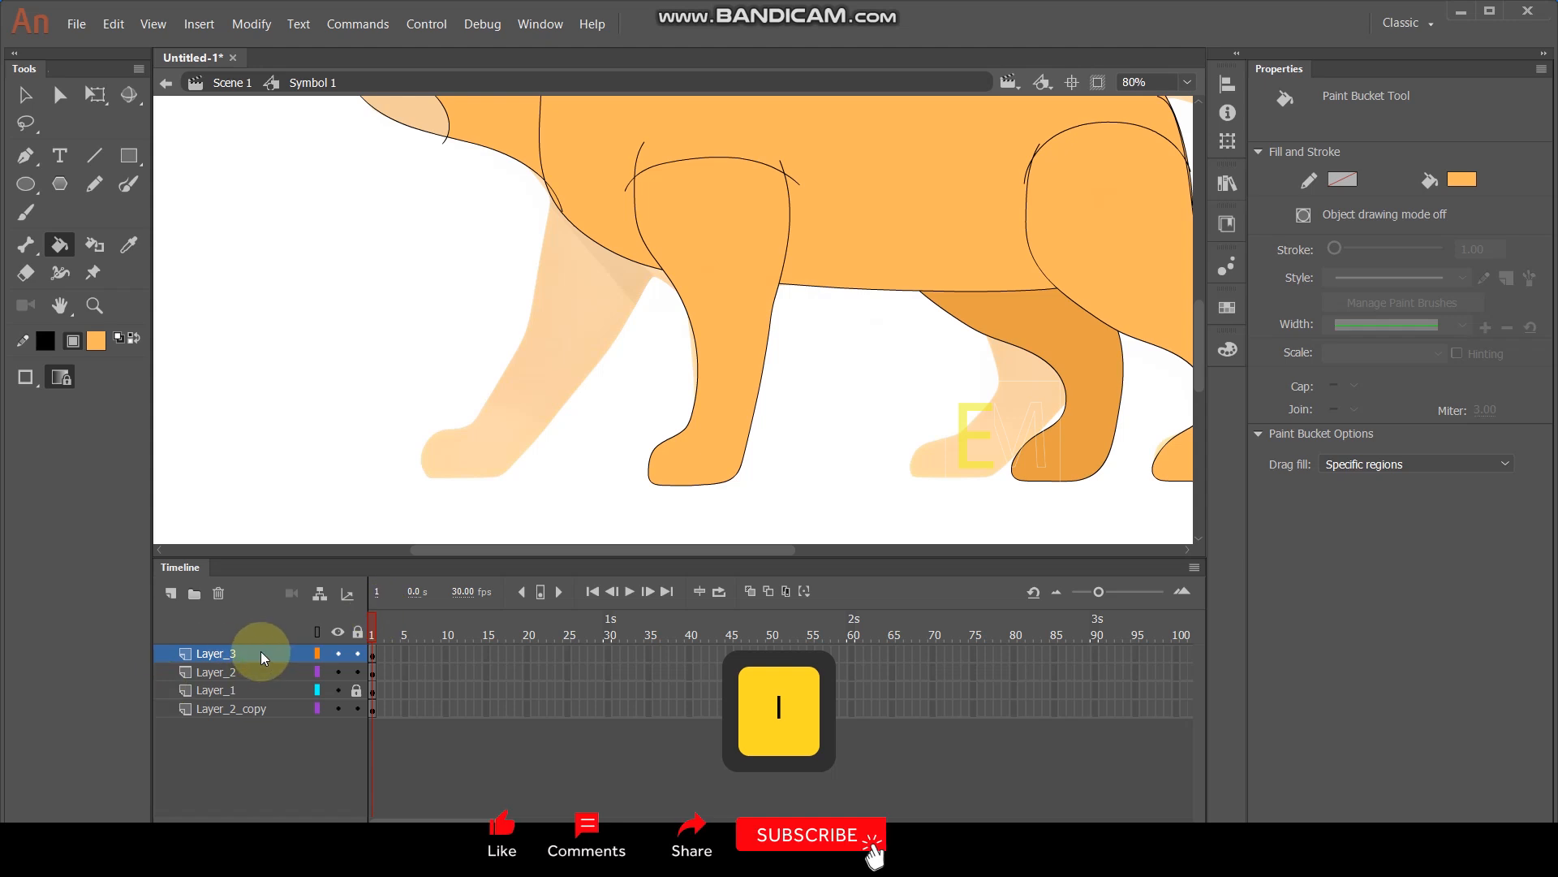
{"action": "right_click", "coordinate": [261, 651]}
{"action": "left_click", "coordinate": [339, 376]}
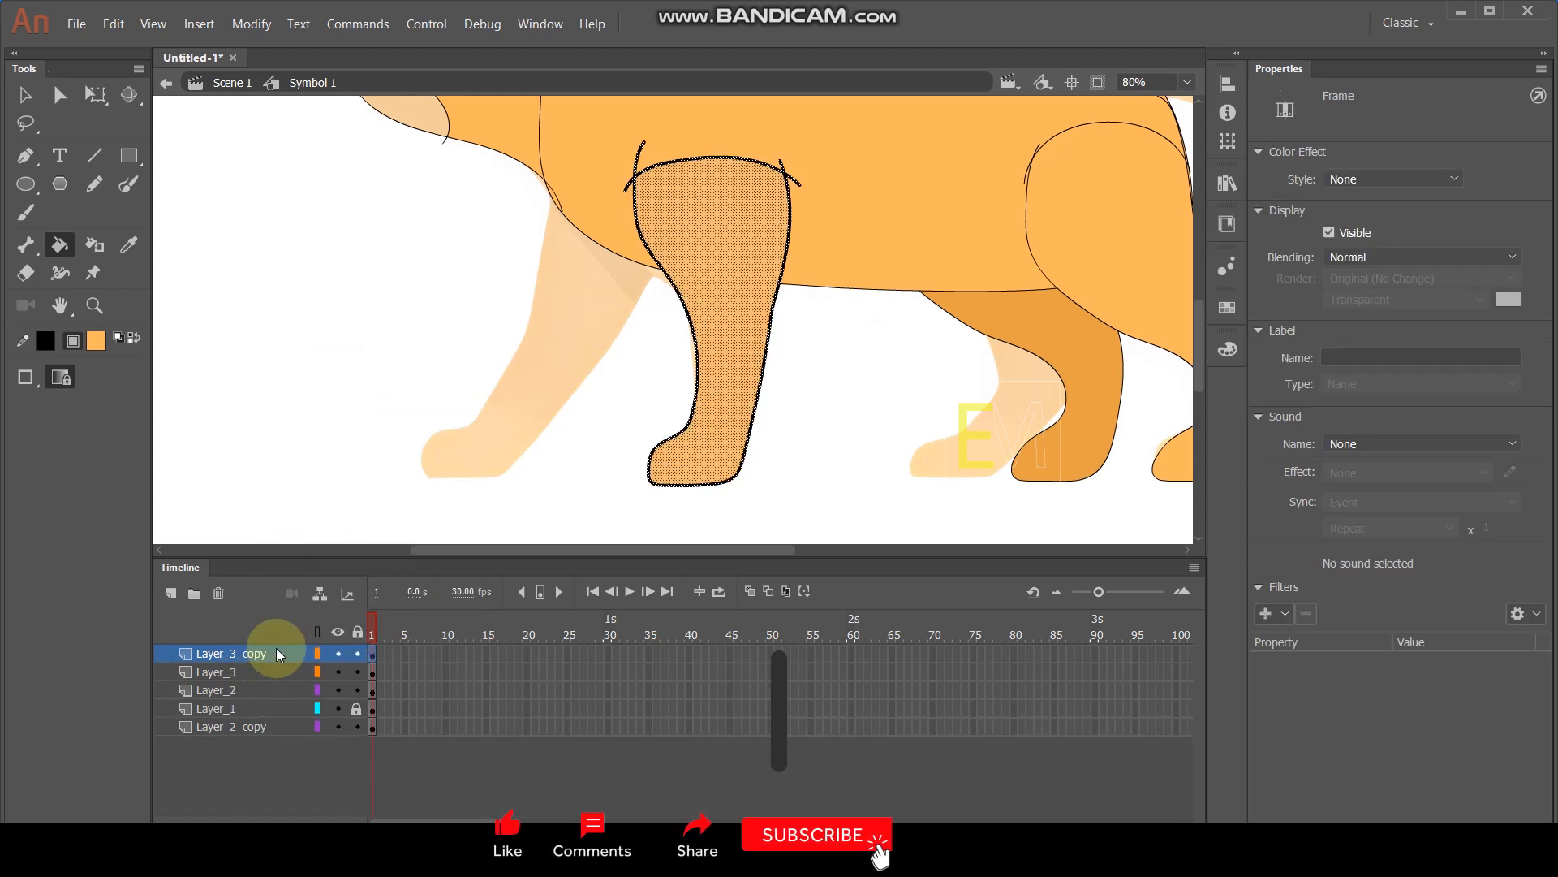
{"action": "left_click", "coordinate": [26, 95]}
{"action": "left_click_drag", "start_coordinate": [716, 300], "coordinate": [653, 310]}
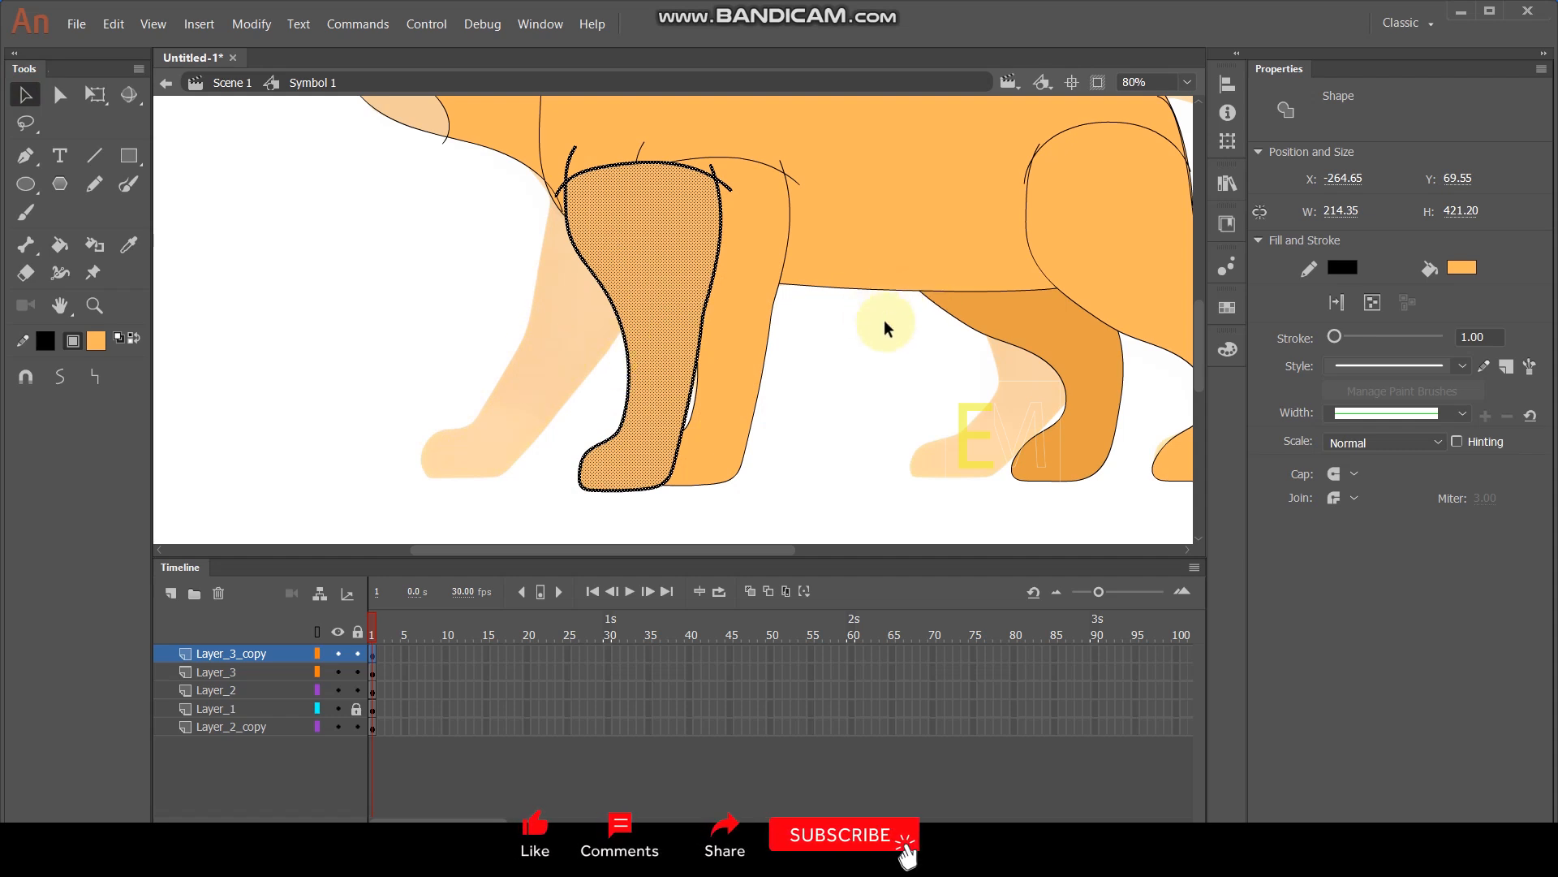
Recolor the copied front leg with the darker orange sampled from the far hind leg.
{"action": "key", "text": "i"}
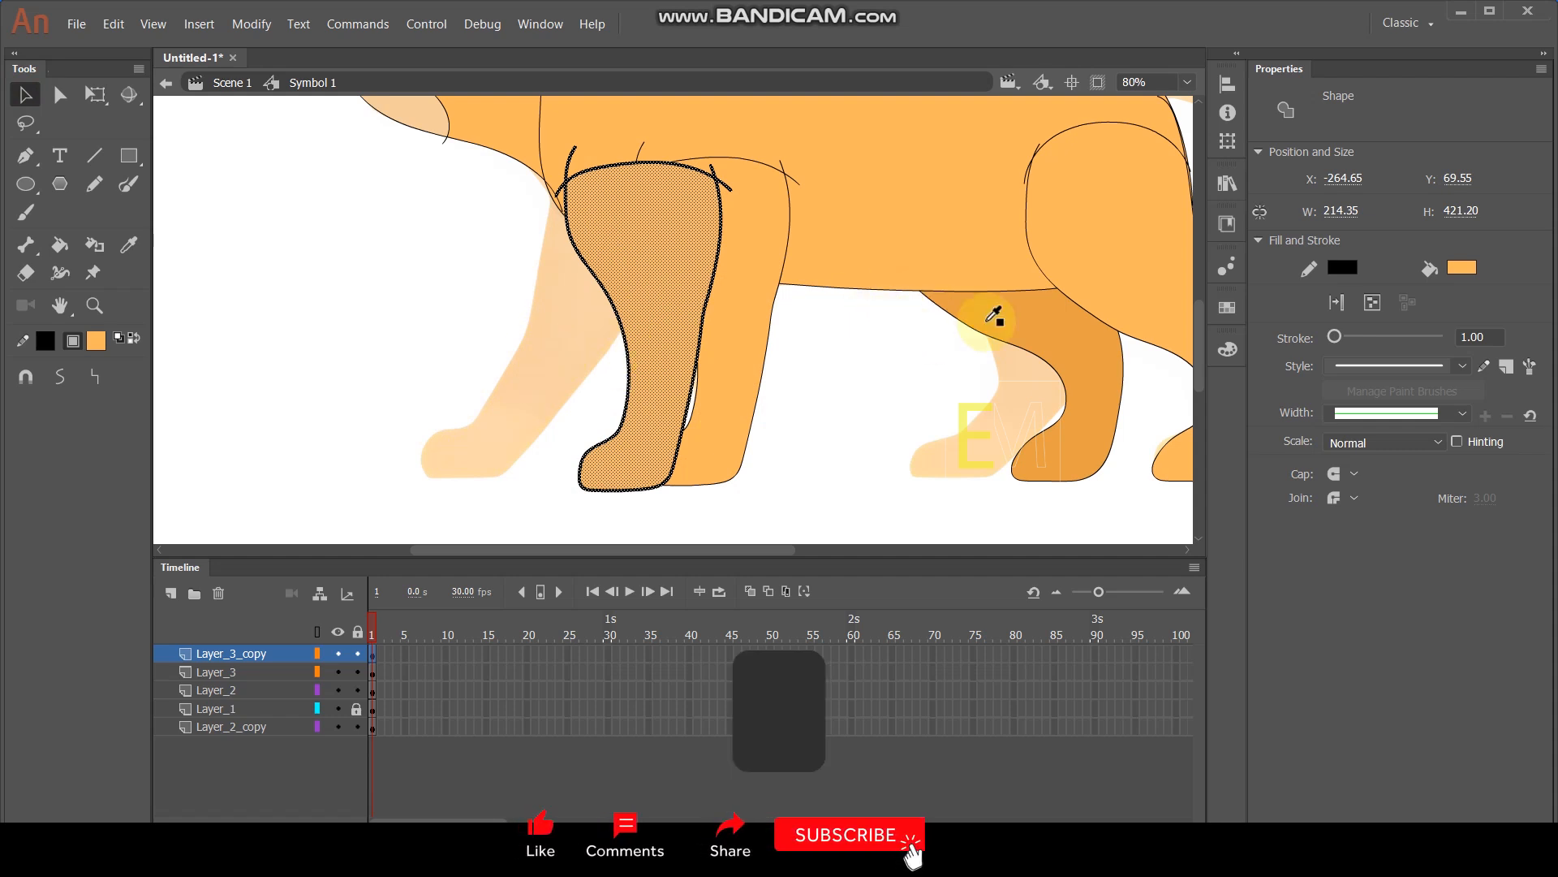
{"action": "left_click", "coordinate": [1034, 312]}
{"action": "left_click", "coordinate": [26, 98]}
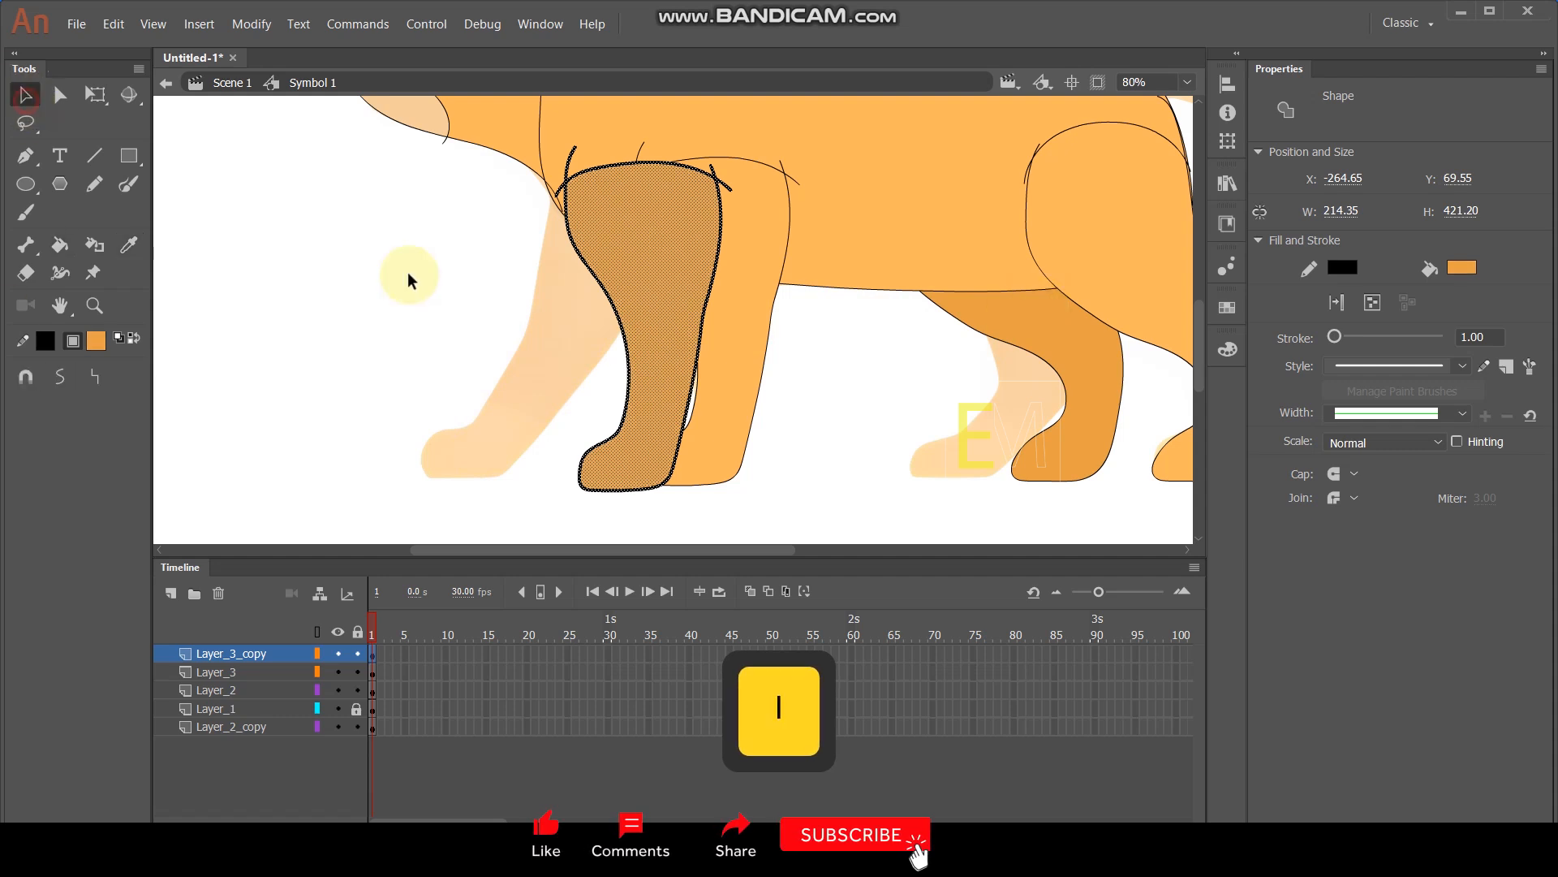
{"action": "left_click", "coordinate": [409, 276]}
Move Layer_3_copy beneath Layer_2_copy so the copied front leg sits behind the body.
{"action": "left_click_drag", "start_coordinate": [276, 653], "coordinate": [269, 759]}
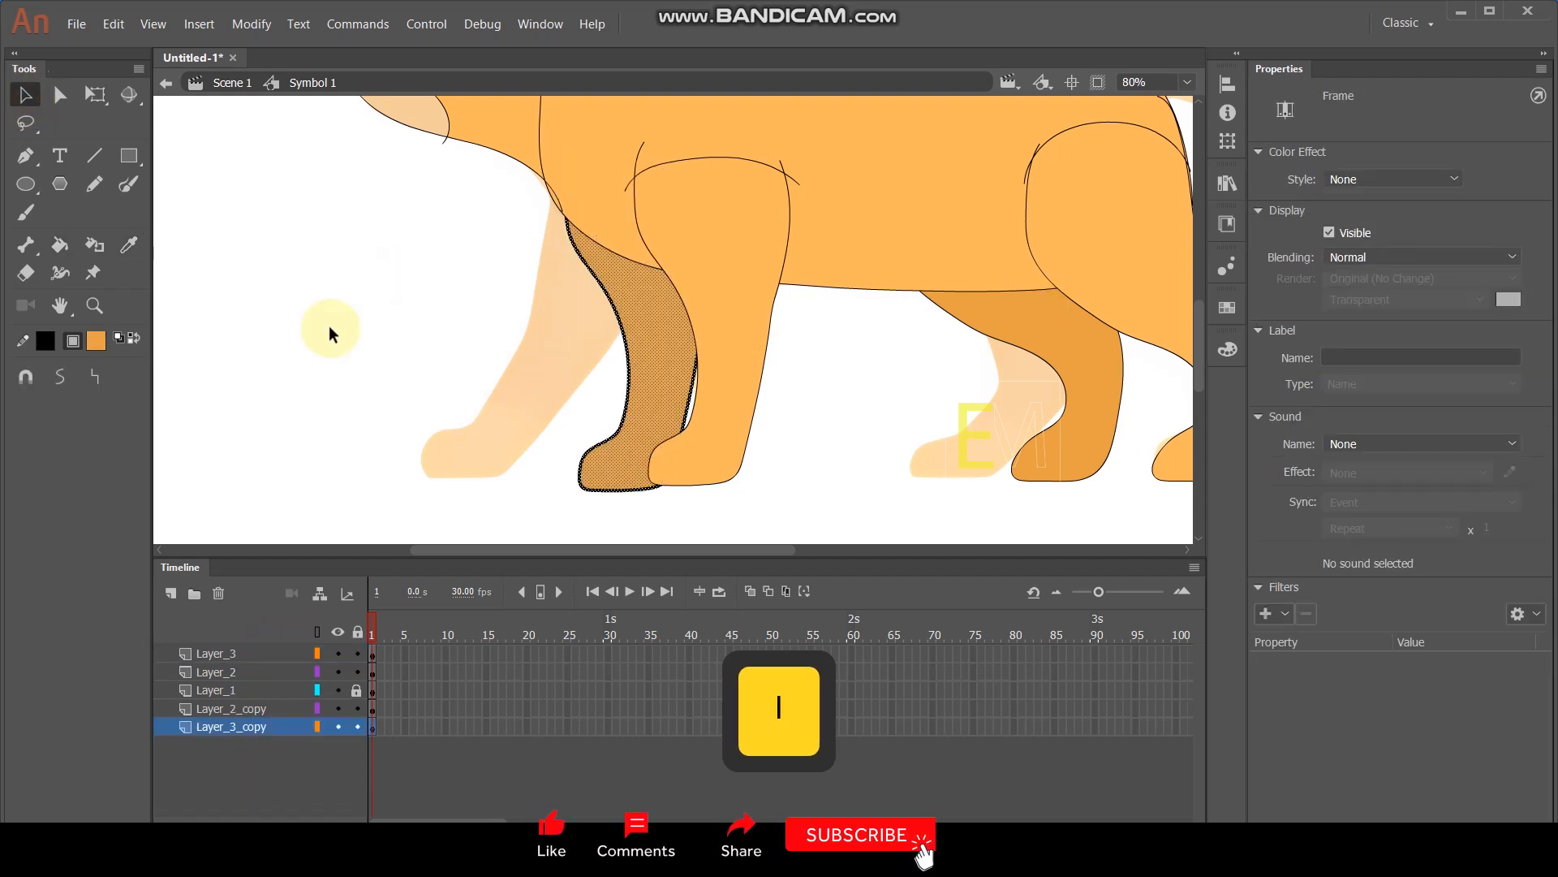
{"action": "left_click", "coordinate": [329, 324]}
{"action": "scroll", "coordinate": [830, 247], "scroll_direction": "down", "scroll_amount": 5}
{"action": "scroll", "coordinate": [830, 247], "scroll_direction": "up", "scroll_amount": 2}
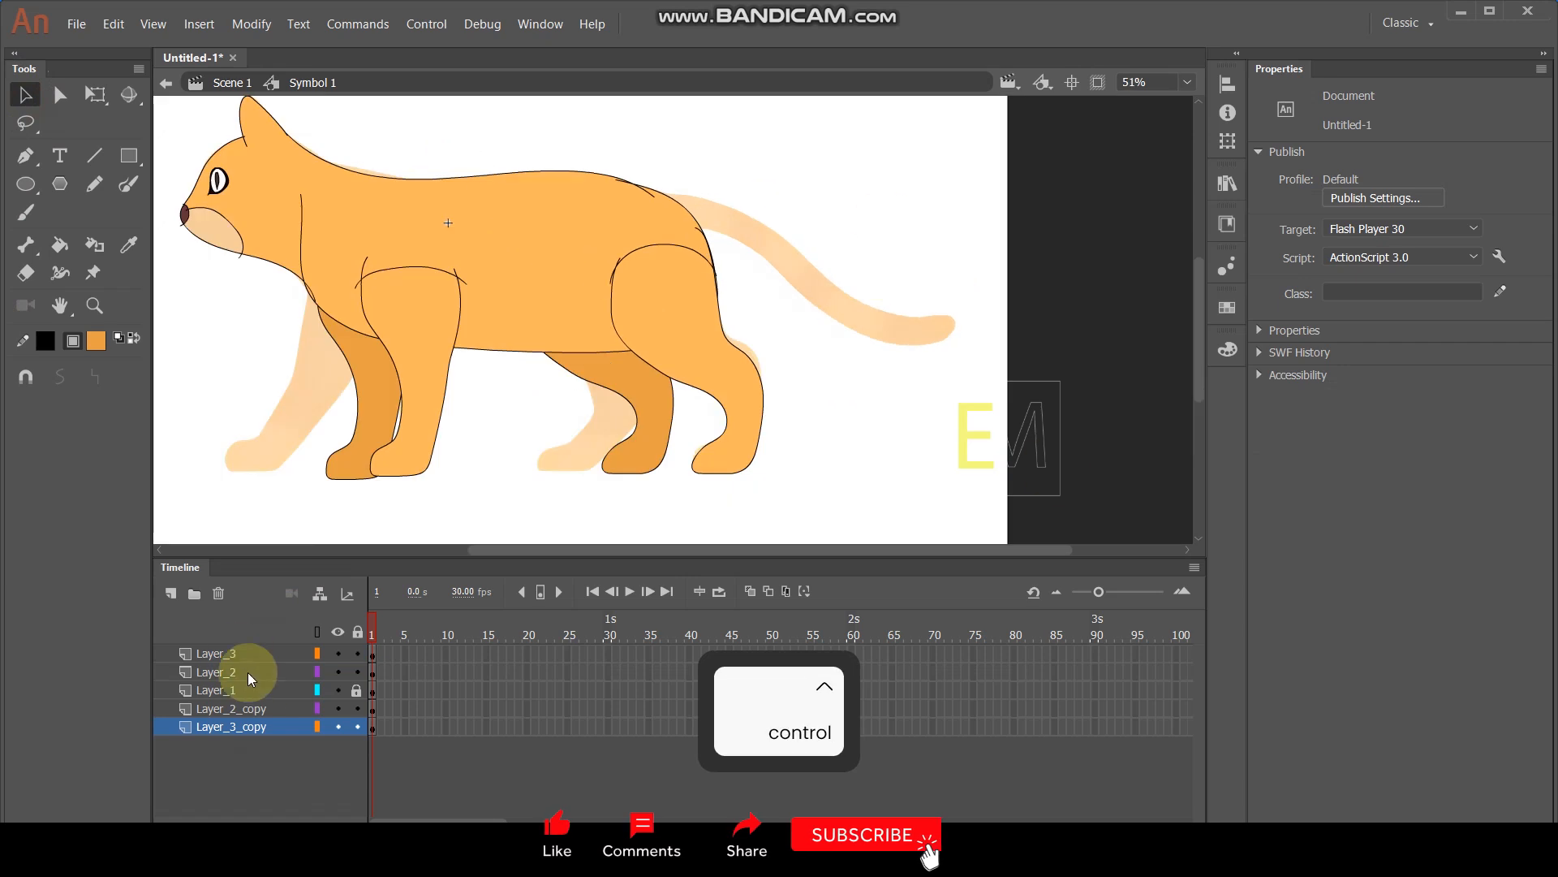
Add a layer above Layer_3 and trace the closed tail outline over the reference with the Paint Brush.
{"action": "left_click", "coordinate": [226, 655]}
{"action": "left_click", "coordinate": [170, 594]}
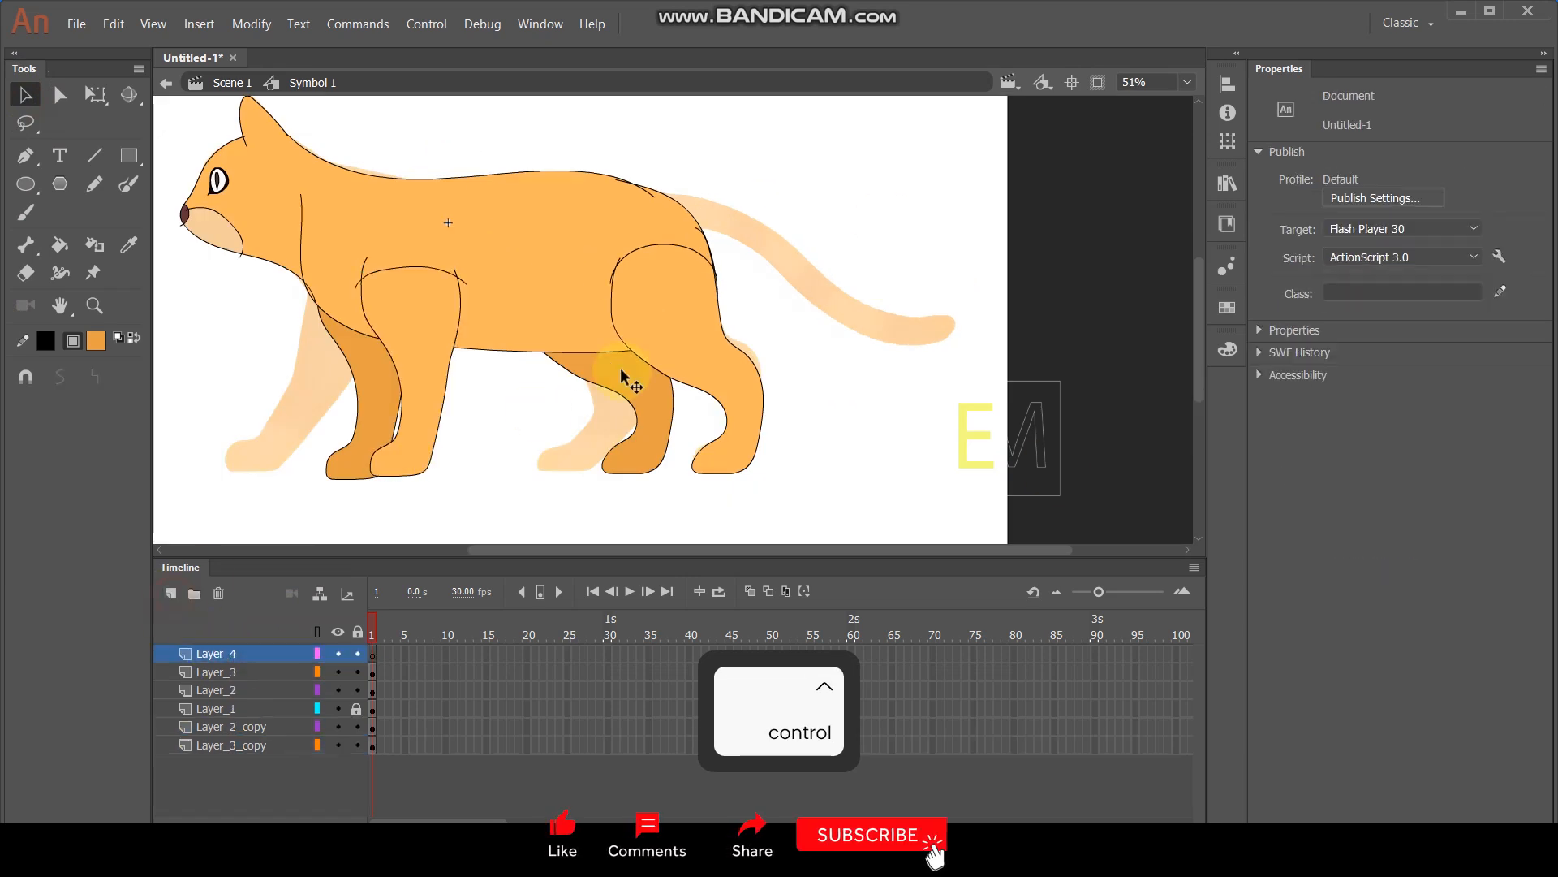
{"action": "scroll", "coordinate": [782, 257], "scroll_direction": "up", "scroll_amount": 2}
{"action": "left_click", "coordinate": [129, 185]}
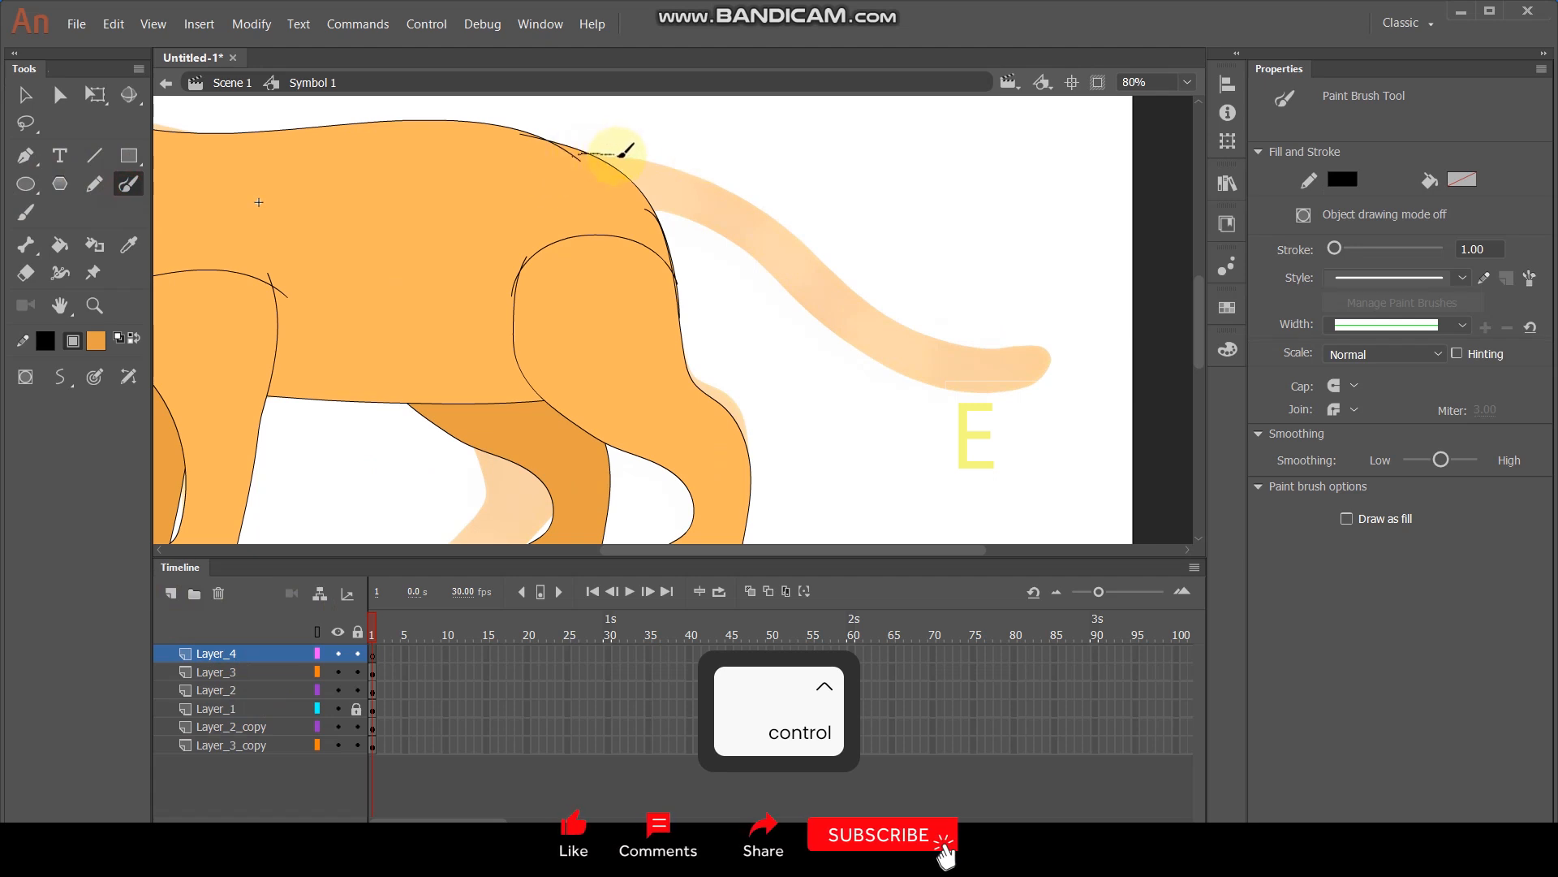
{"action": "mouse_move", "coordinate": [686, 173]}
{"action": "left_mouse_down"}
{"action": "mouse_move", "coordinate": [795, 228]}
{"action": "mouse_move", "coordinate": [848, 284]}
{"action": "left_mouse_up"}
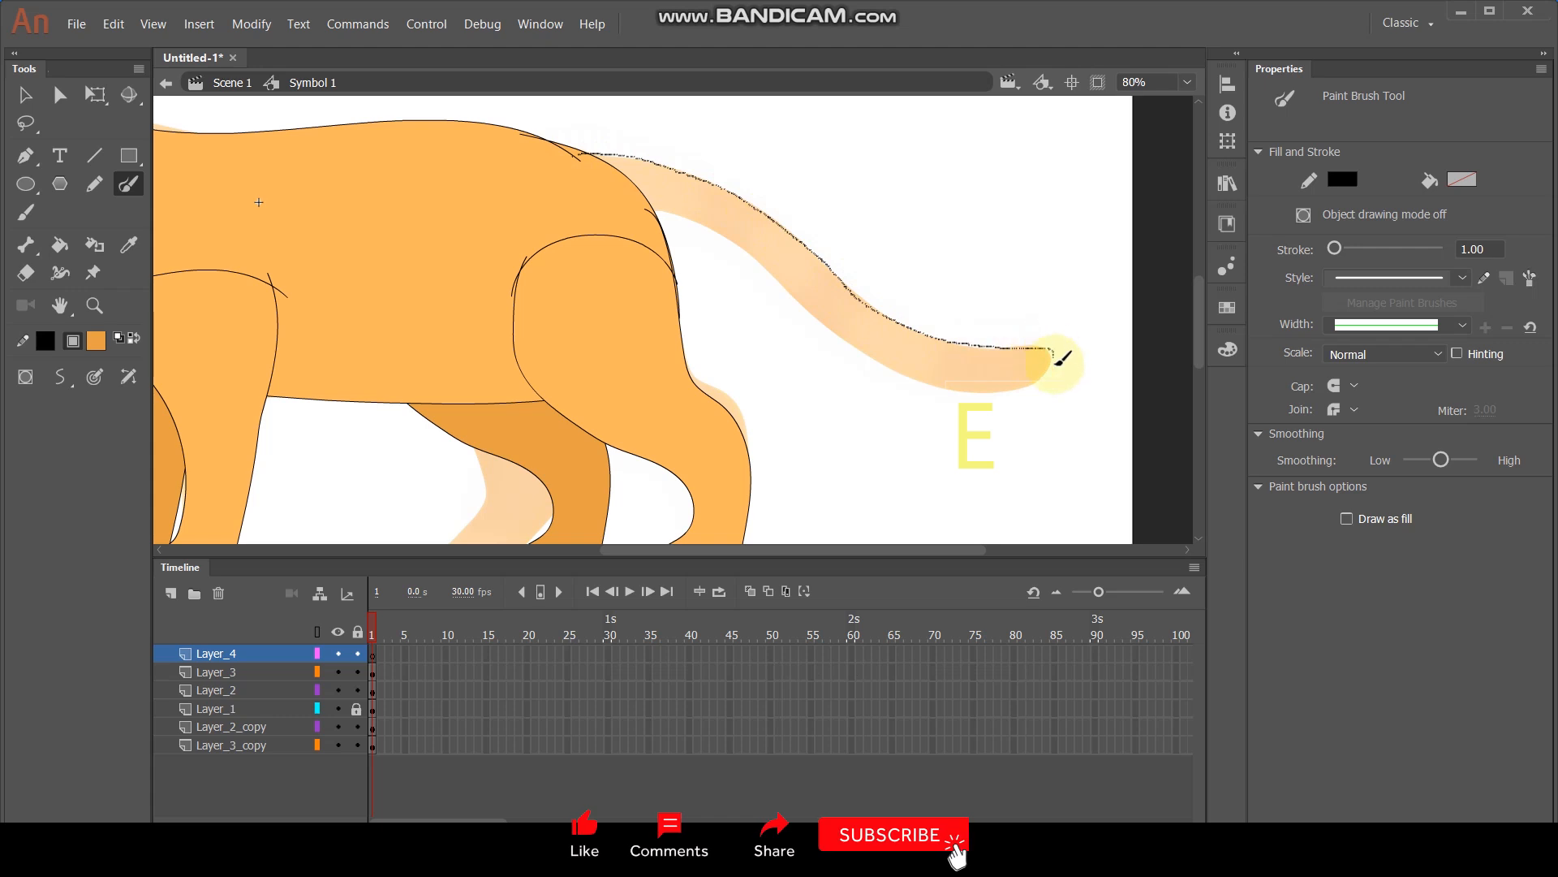
{"action": "mouse_move", "coordinate": [968, 386]}
{"action": "left_mouse_down"}
{"action": "mouse_move", "coordinate": [839, 340]}
{"action": "mouse_move", "coordinate": [740, 250]}
{"action": "left_mouse_up"}
{"action": "left_click_drag", "start_coordinate": [559, 210], "coordinate": [552, 201]}
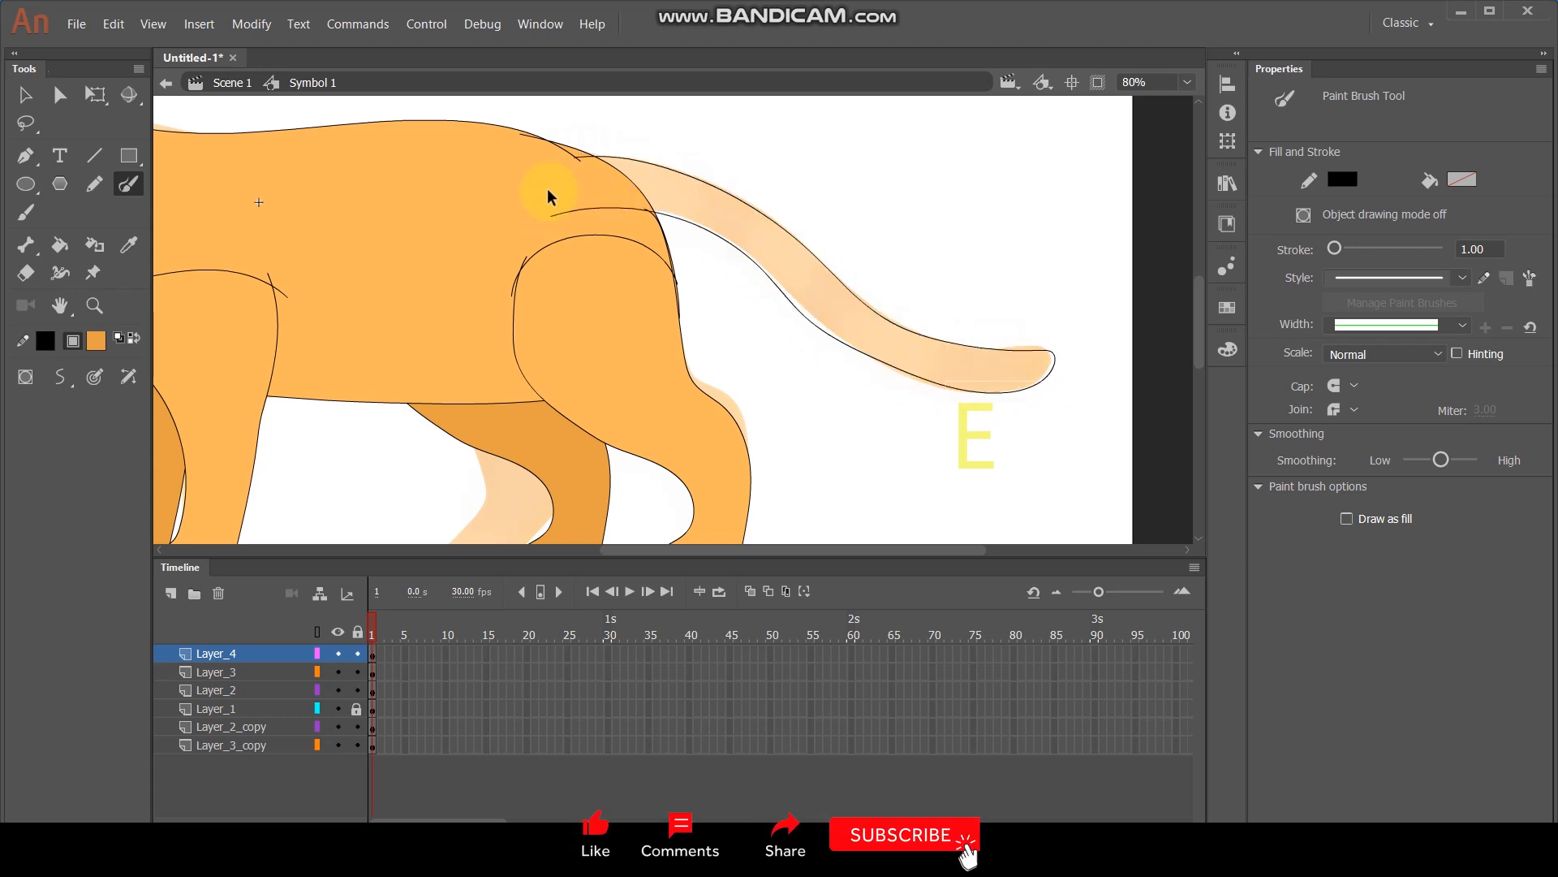
{"action": "scroll", "coordinate": [573, 163], "scroll_direction": "up", "scroll_amount": 2, "text": "ctrl"}
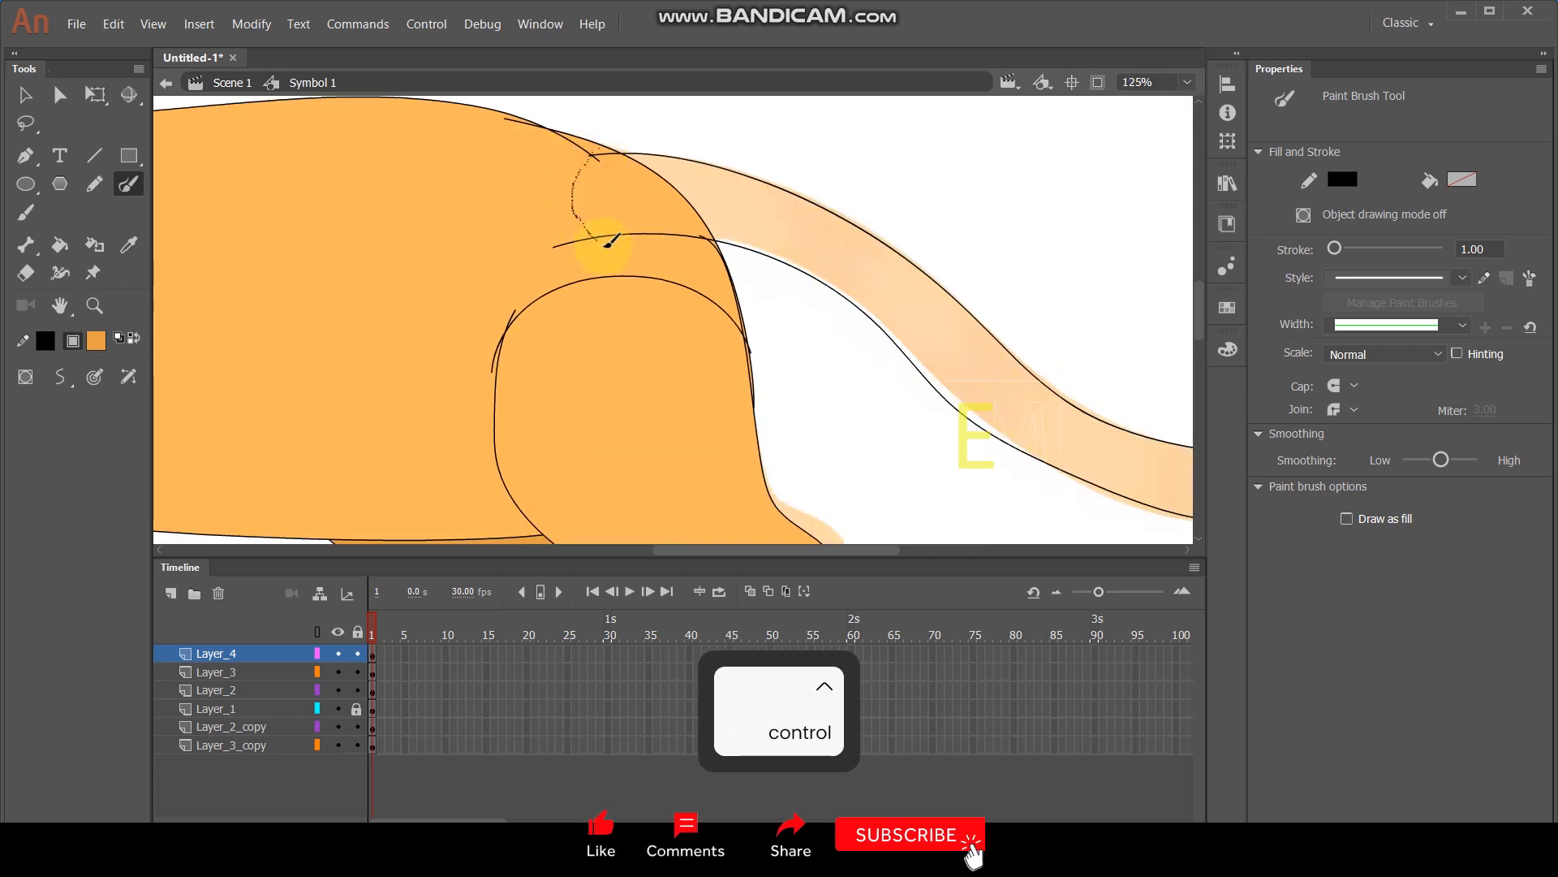
Fill the tail with the orange sampled from the cat's body.
{"action": "key", "text": "i"}
{"action": "left_click", "coordinate": [511, 245]}
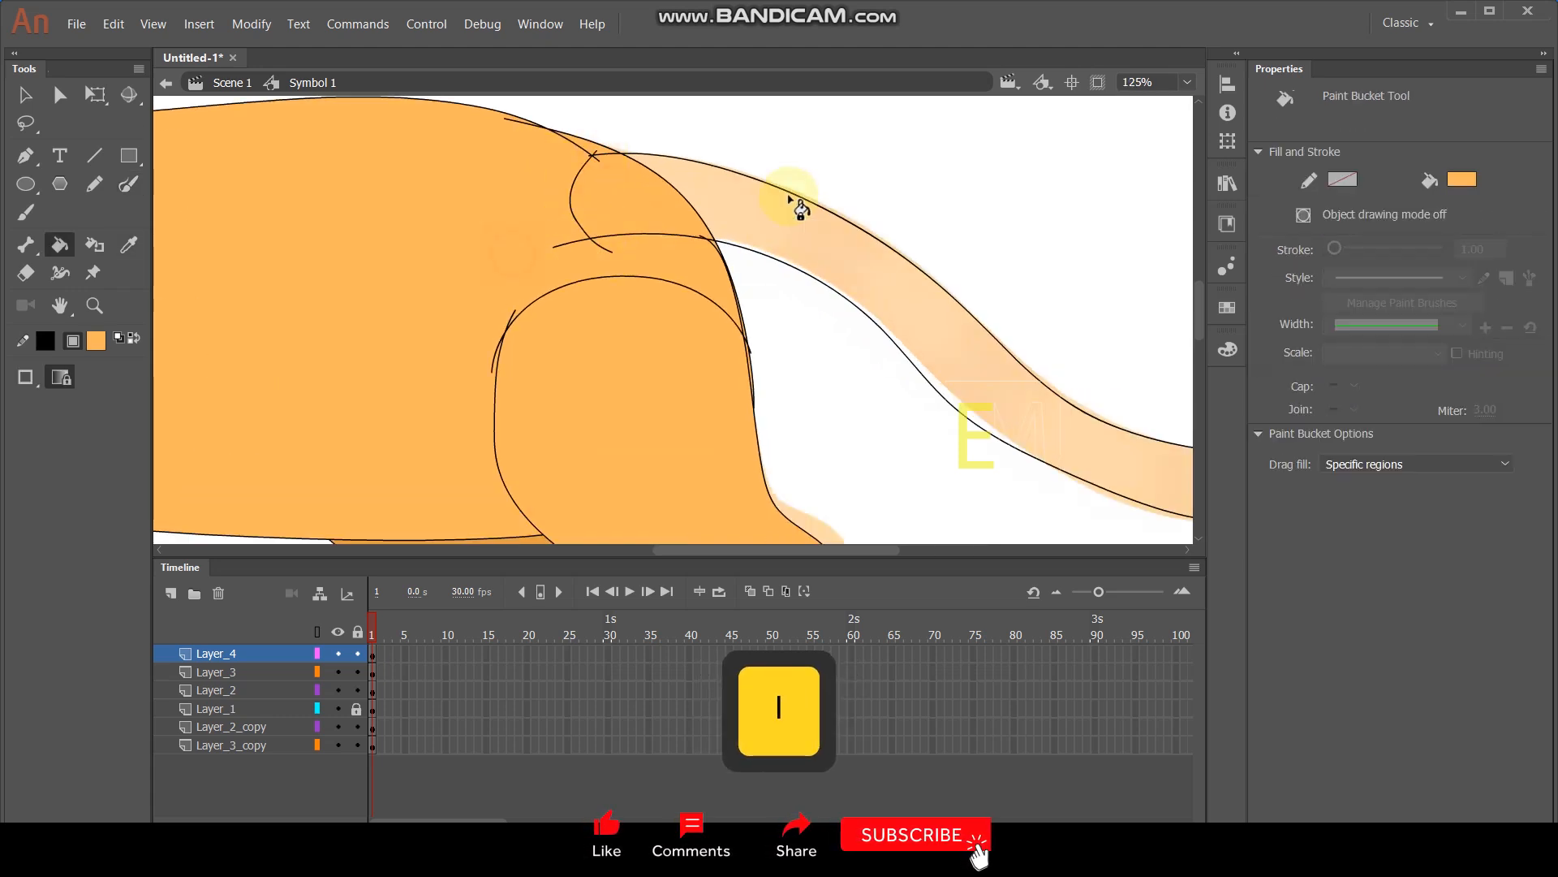
{"action": "left_click", "coordinate": [755, 210]}
Move Layer_4 beneath Layer_3_copy so the tail sits behind the body and legs.
{"action": "left_click", "coordinate": [13, 96]}
{"action": "left_click_drag", "start_coordinate": [256, 651], "coordinate": [256, 806]}
{"action": "scroll", "coordinate": [857, 174], "scroll_direction": "down", "scroll_amount": 5, "text": "ctrl"}
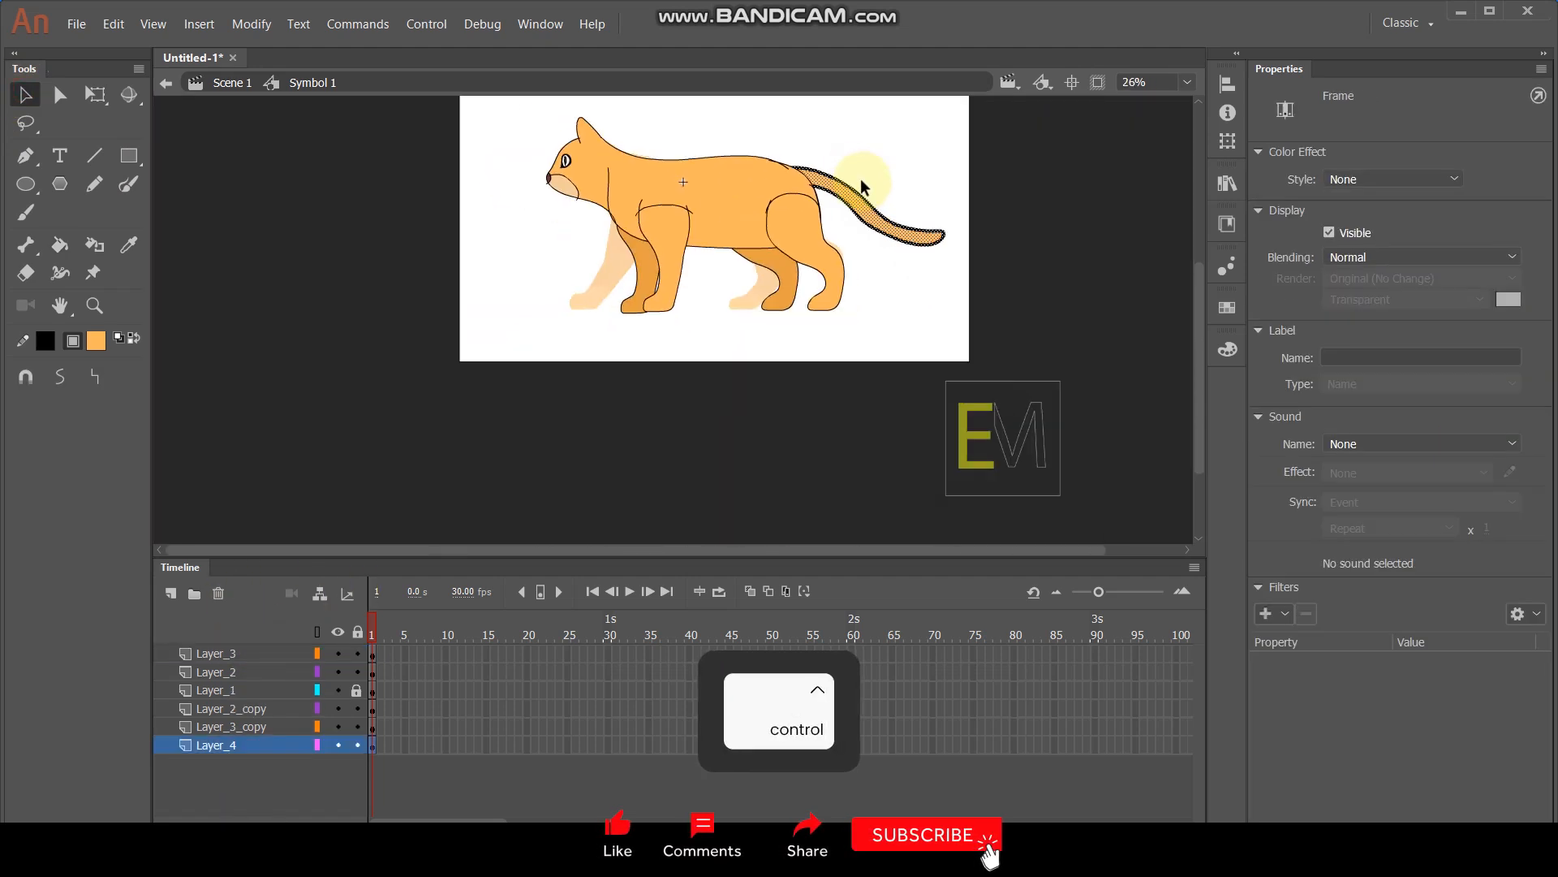
{"action": "scroll", "coordinate": [860, 187], "scroll_direction": "up", "scroll_amount": 2, "text": "ctrl"}
Return to Scene 1 and delete Layer_1 holding the reference image.
{"action": "left_click", "coordinate": [231, 82]}
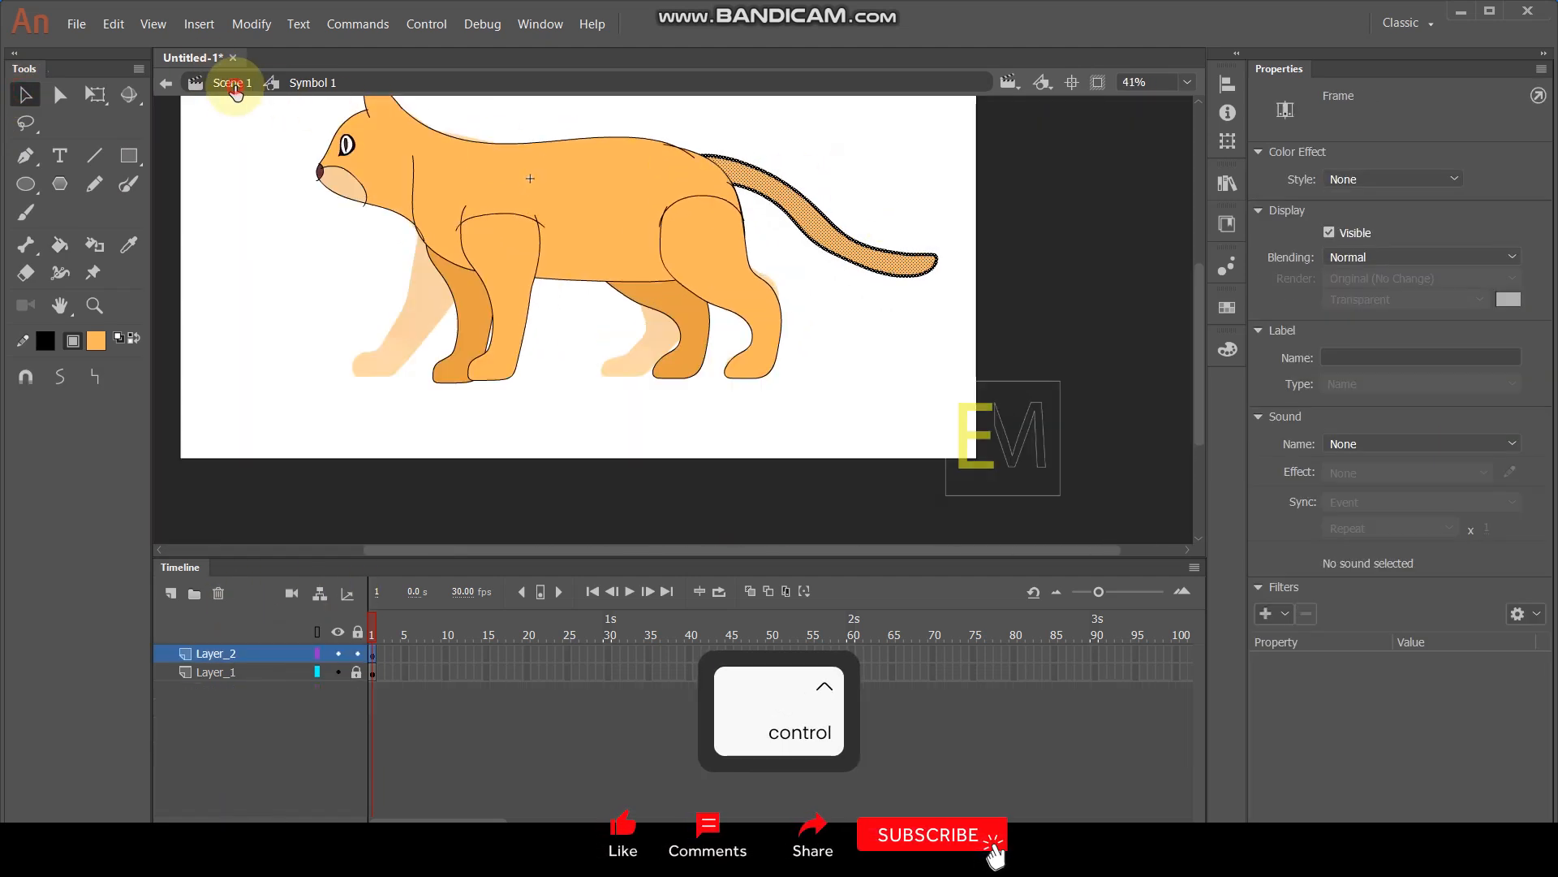
{"action": "left_click", "coordinate": [256, 672]}
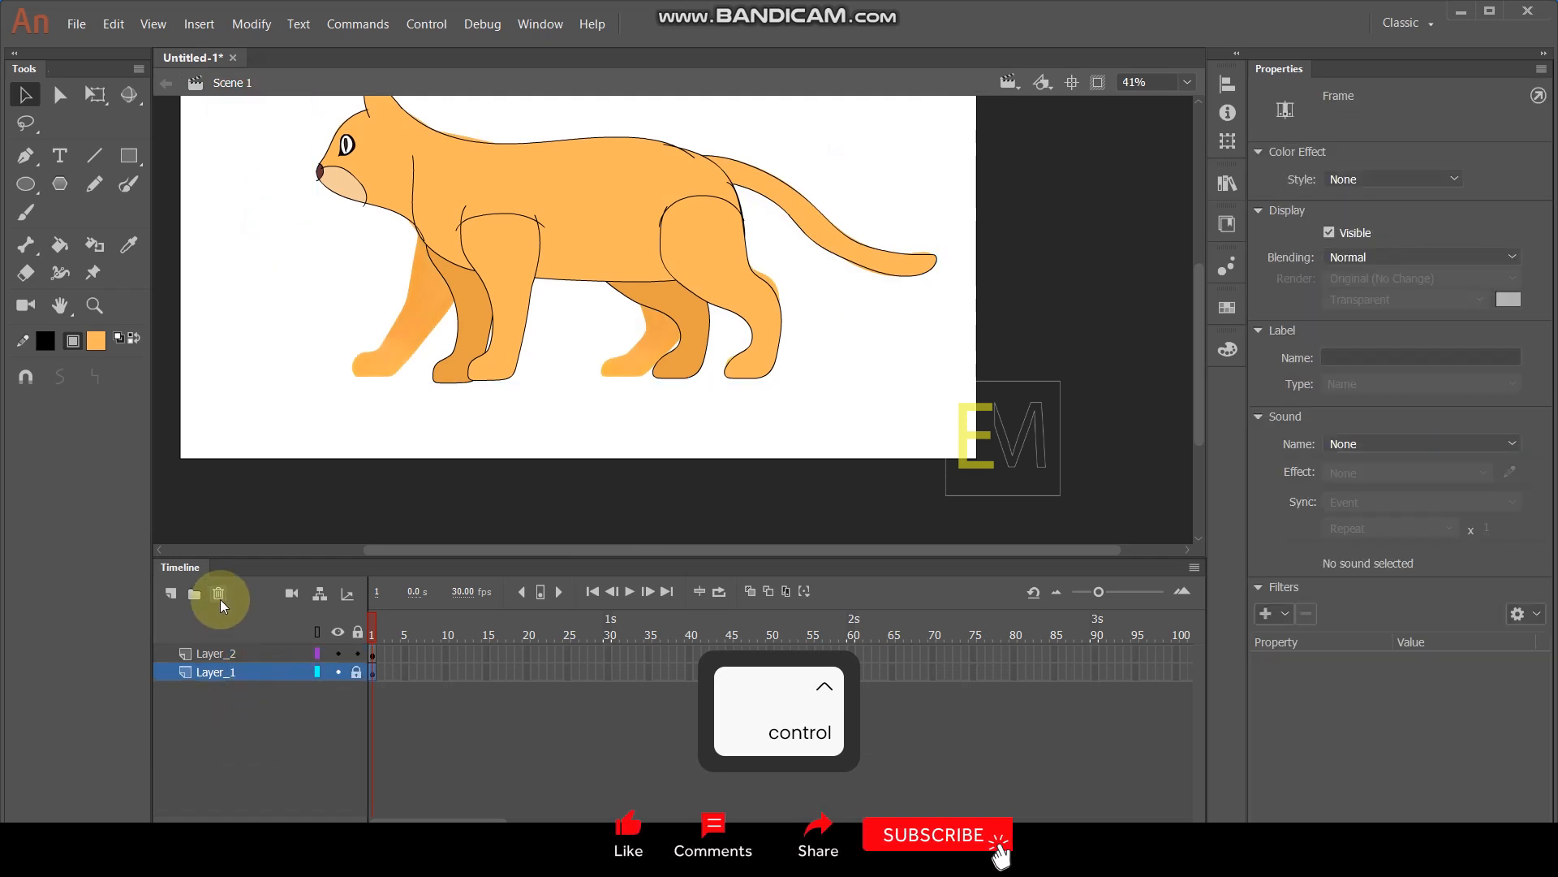
{"action": "left_click", "coordinate": [218, 593]}
{"action": "left_click", "coordinate": [227, 286]}
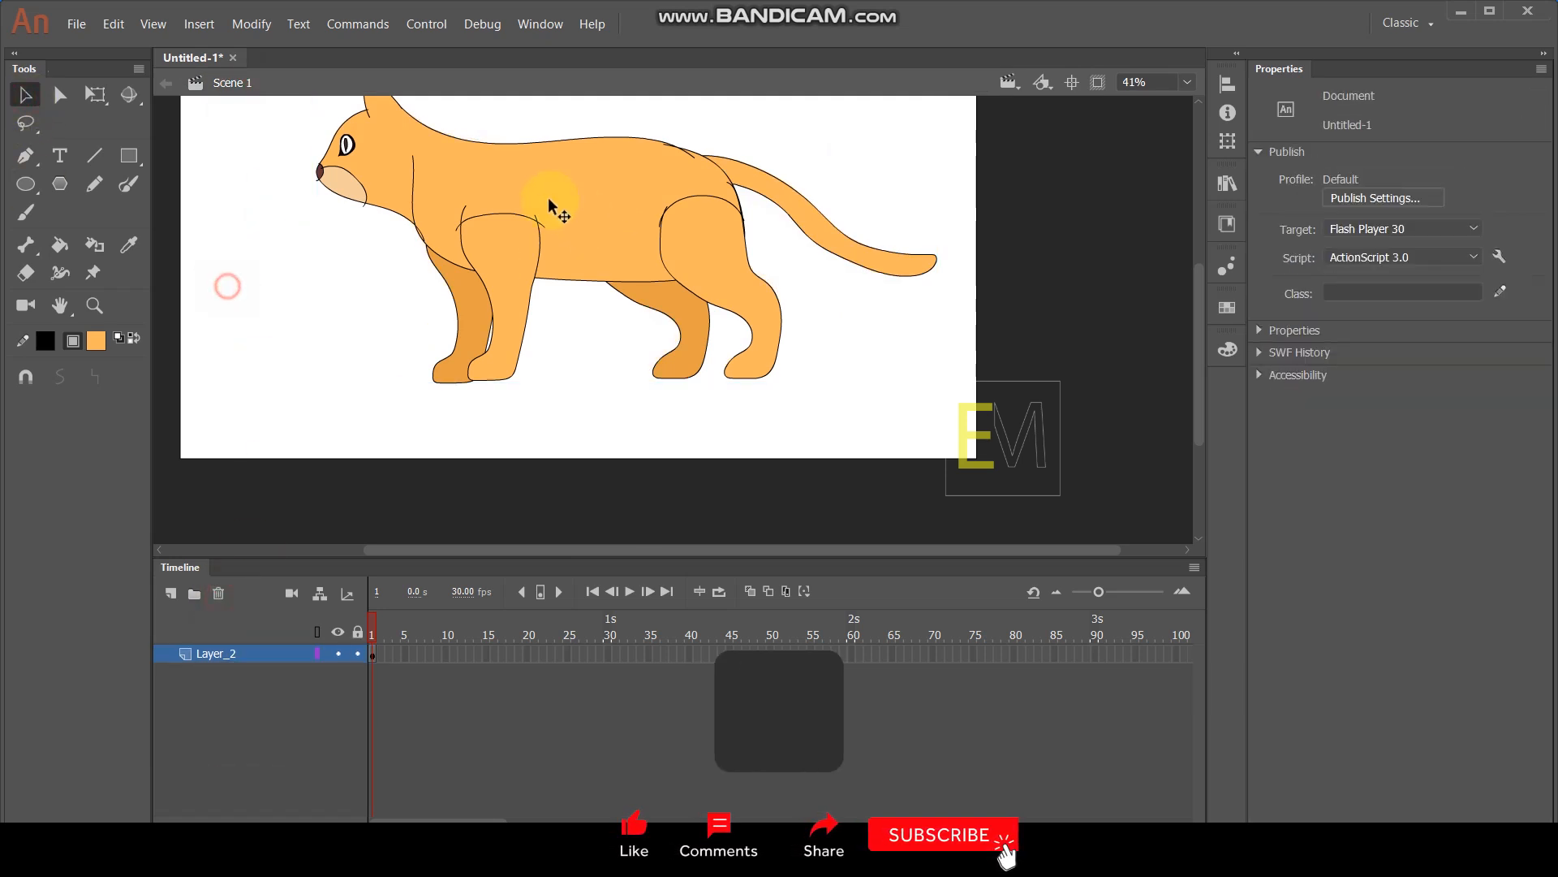
Open the cat symbol for editing and delete all outline strokes of the near front leg.
{"action": "scroll", "coordinate": [463, 223], "scroll_direction": "up", "scroll_amount": 2, "text": "ctrl"}
{"action": "double_click", "coordinate": [468, 225]}
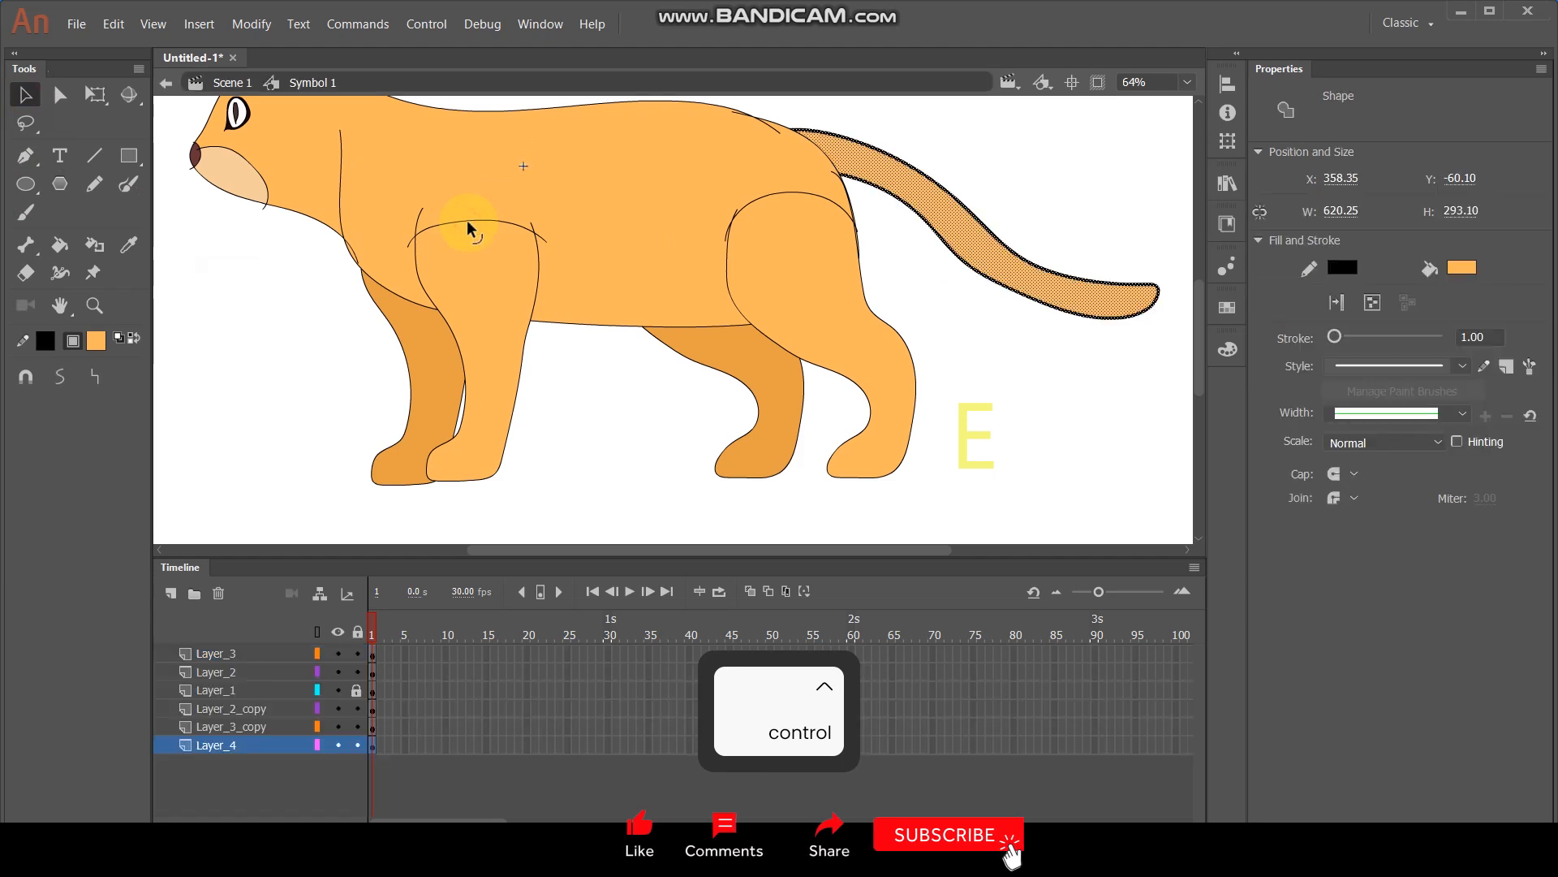
{"action": "left_click", "coordinate": [467, 222]}
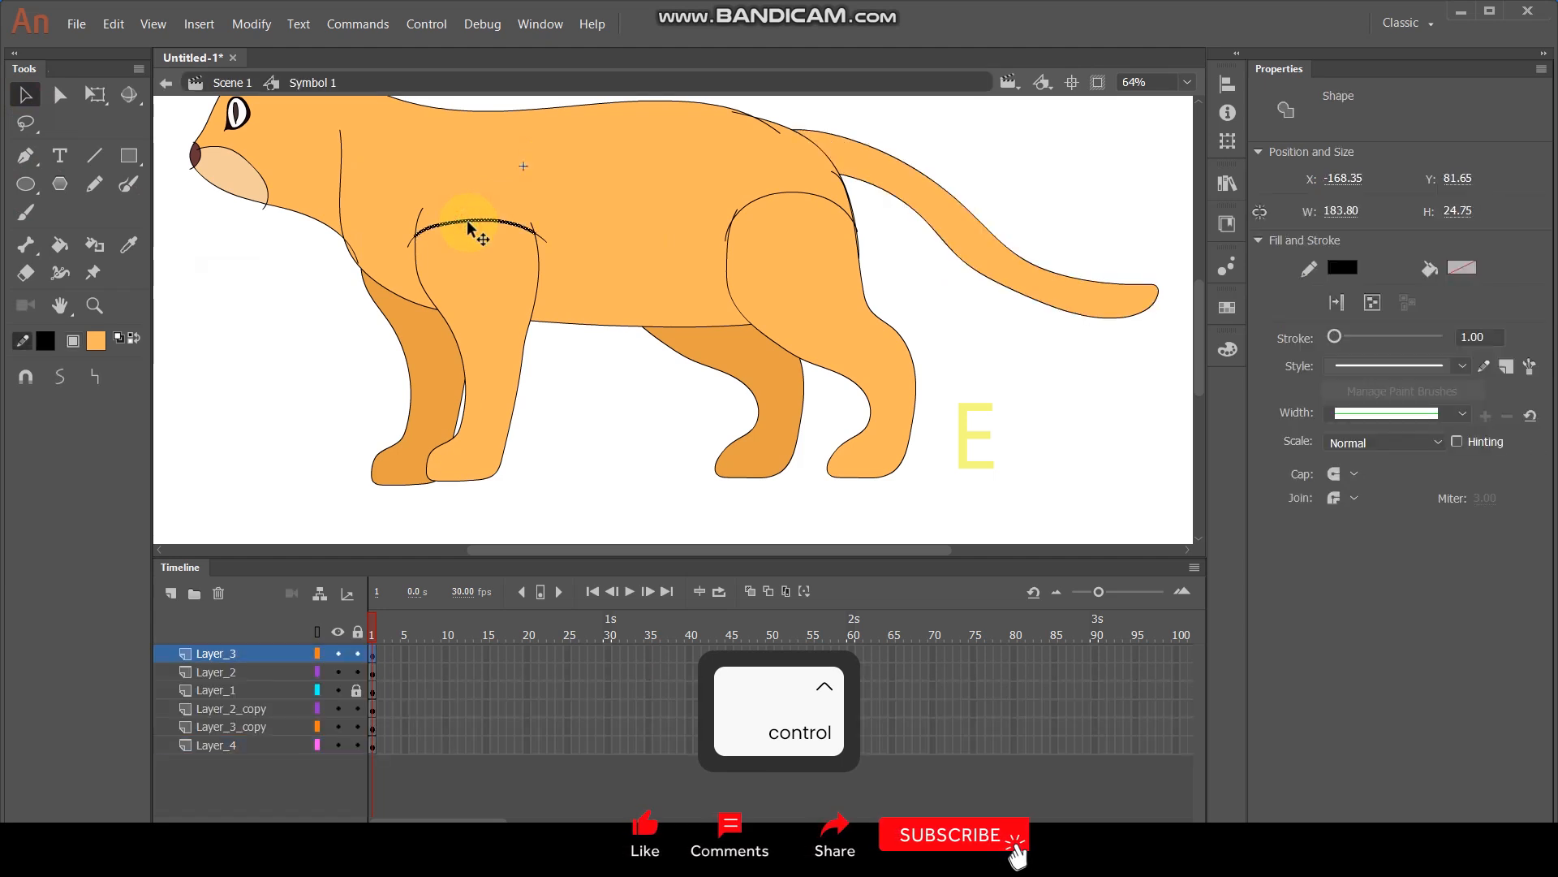
{"action": "key", "text": "Delete"}
{"action": "left_click", "coordinate": [541, 240]}
{"action": "key", "text": "Delete"}
{"action": "double_click", "coordinate": [538, 254]}
{"action": "key", "text": "Delete"}
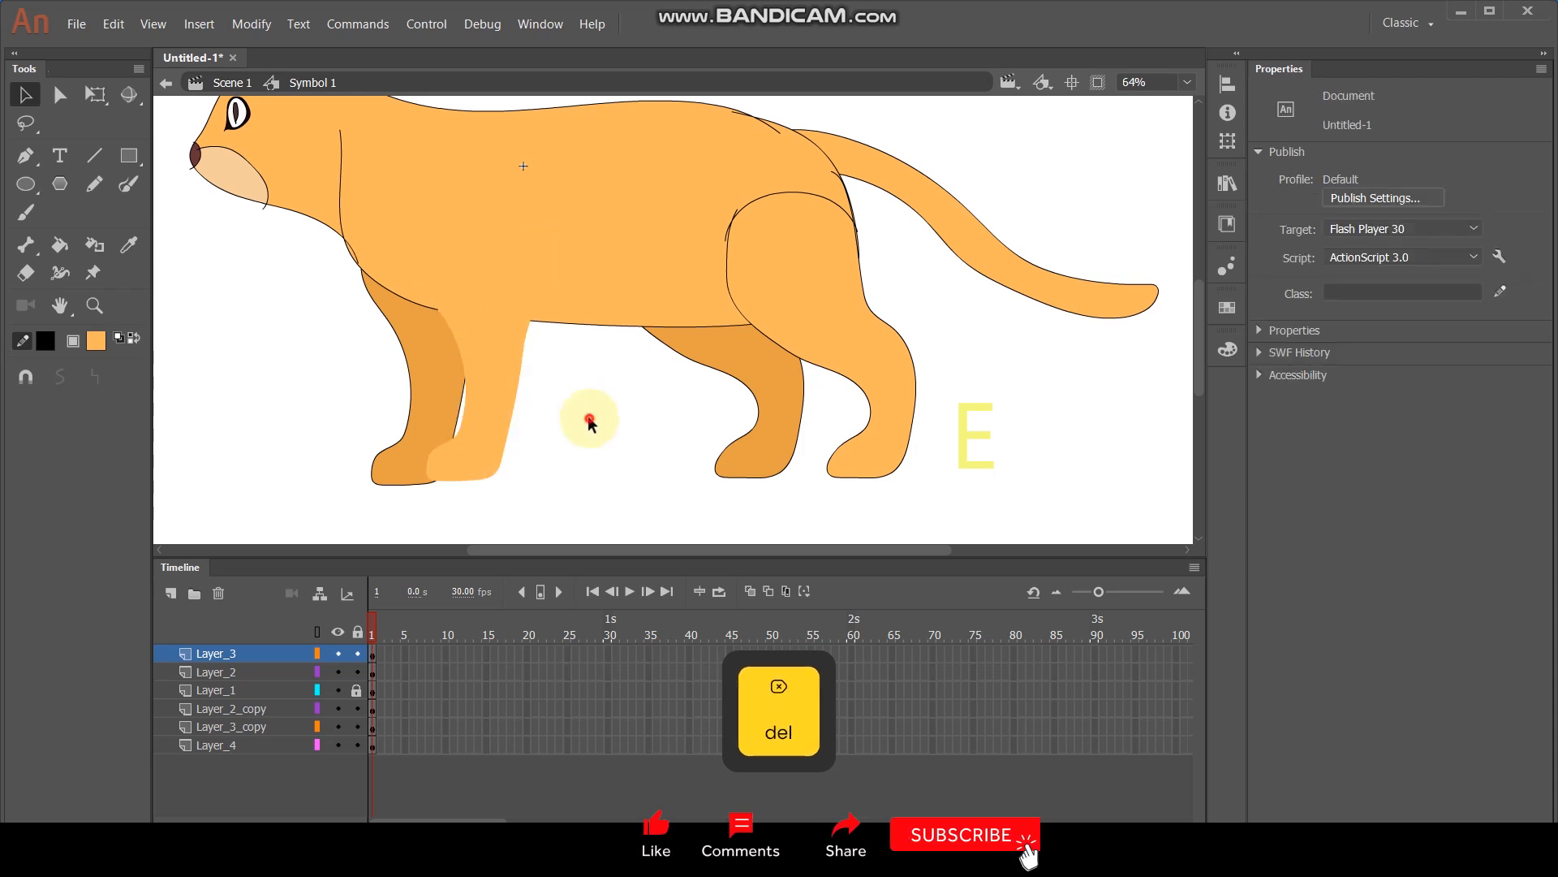
Delete the outline strokes of the far front leg.
{"action": "double_click", "coordinate": [408, 366]}
{"action": "key", "text": "Delete"}
{"action": "left_click", "coordinate": [393, 292]}
{"action": "left_click", "coordinate": [274, 330]}
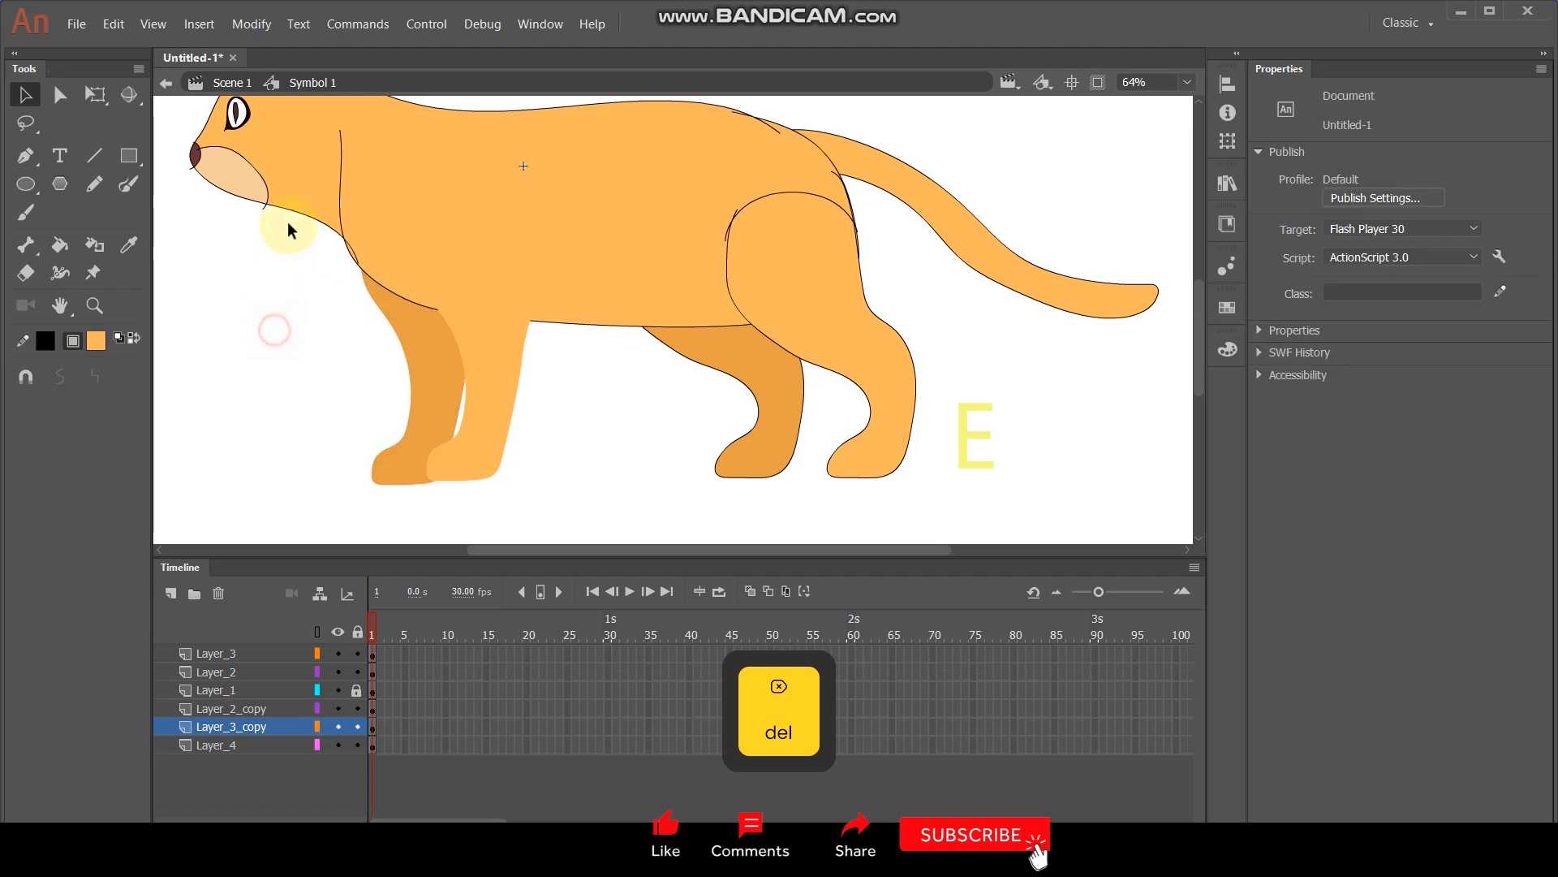
Delete the outline strokes of the near and far hind legs.
{"action": "double_click", "coordinate": [772, 343]}
{"action": "key", "text": "Delete"}
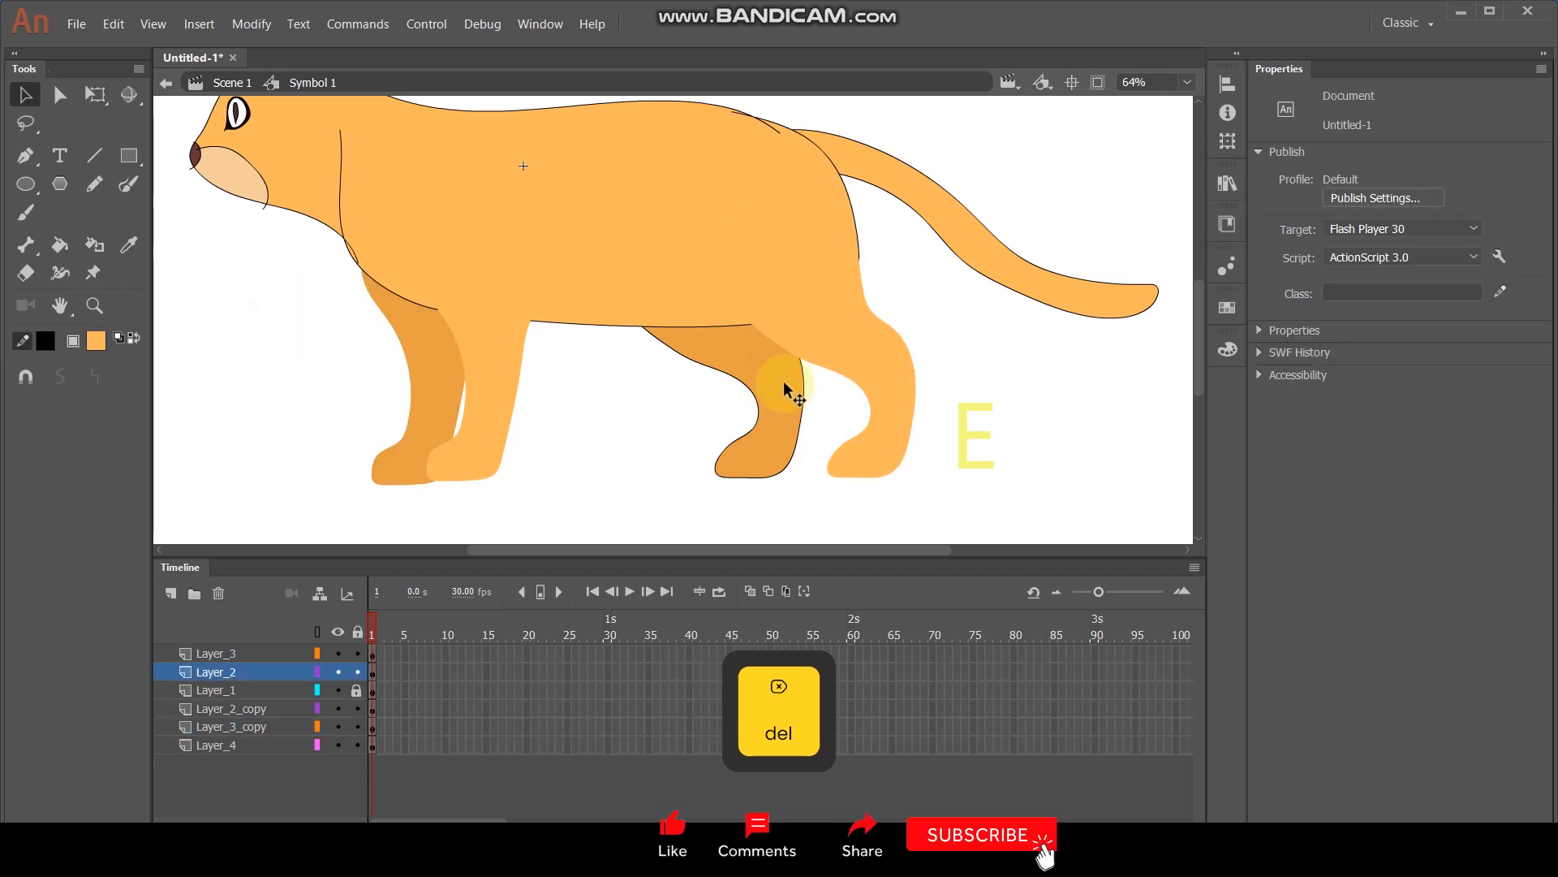
{"action": "double_click", "coordinate": [805, 387]}
{"action": "key", "text": "Delete"}
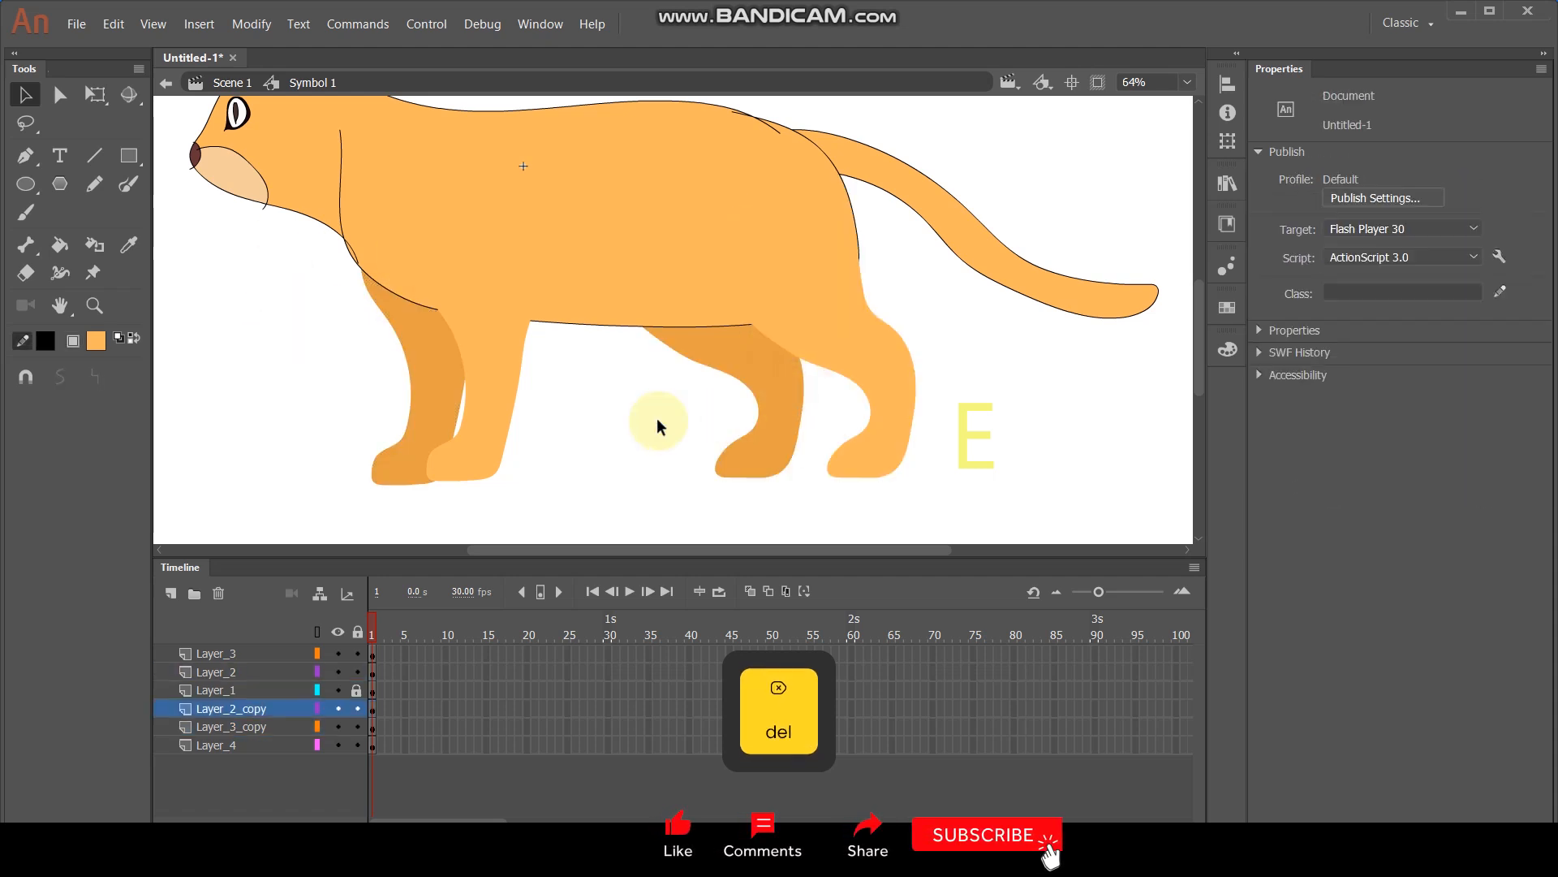
Unlock Layer_1 and delete the outline strokes of the head, body and tail.
{"action": "left_click", "coordinate": [276, 686]}
{"action": "left_click", "coordinate": [606, 385]}
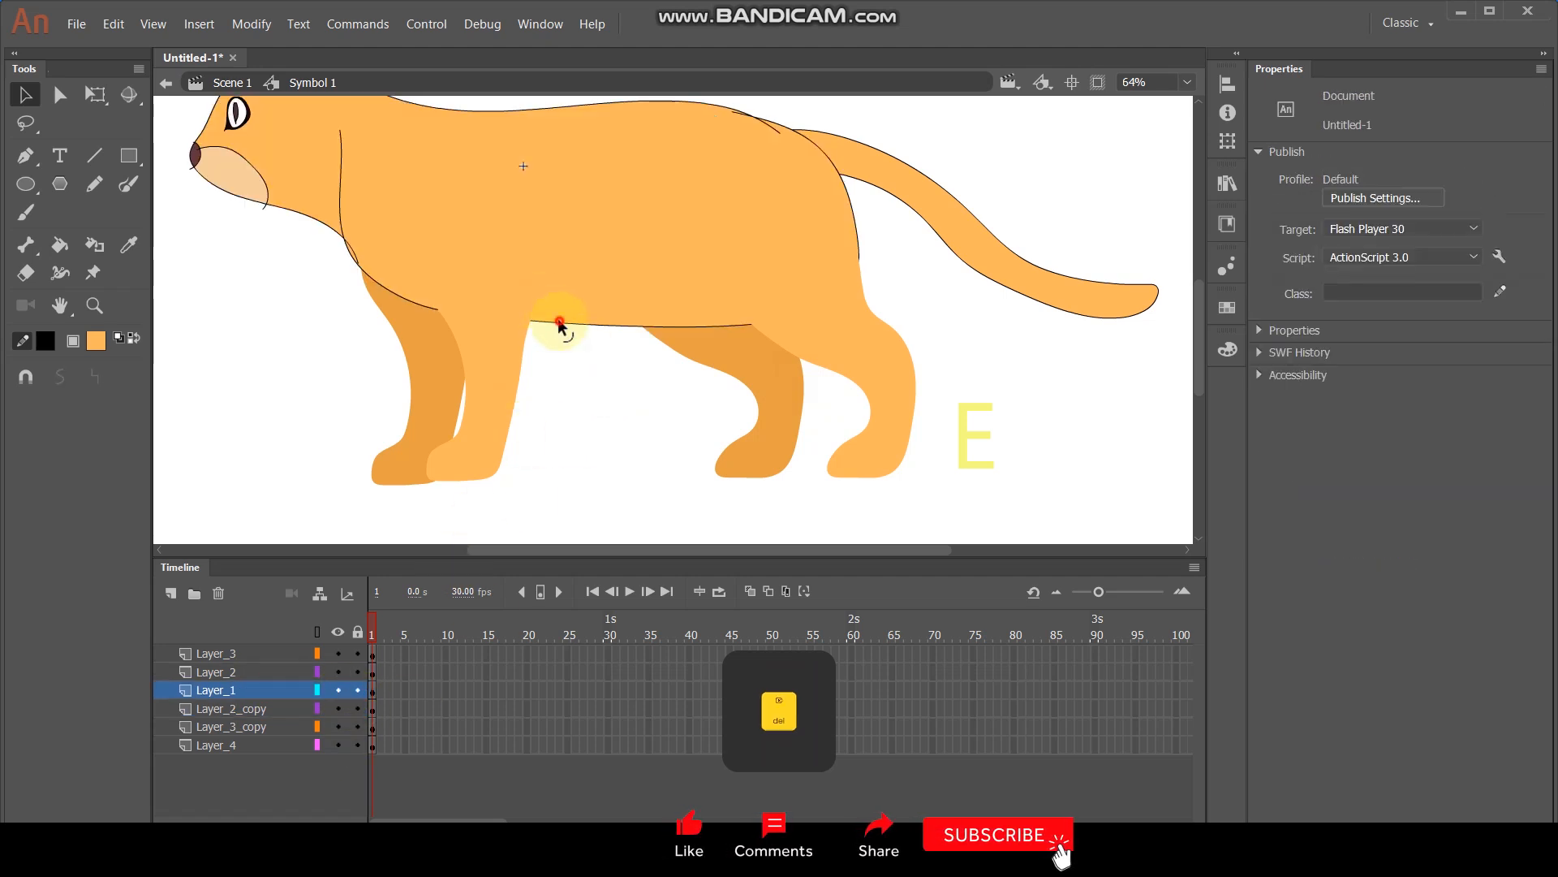
{"action": "double_click", "coordinate": [558, 318]}
{"action": "key", "text": "Delete"}
{"action": "left_click", "coordinate": [584, 430]}
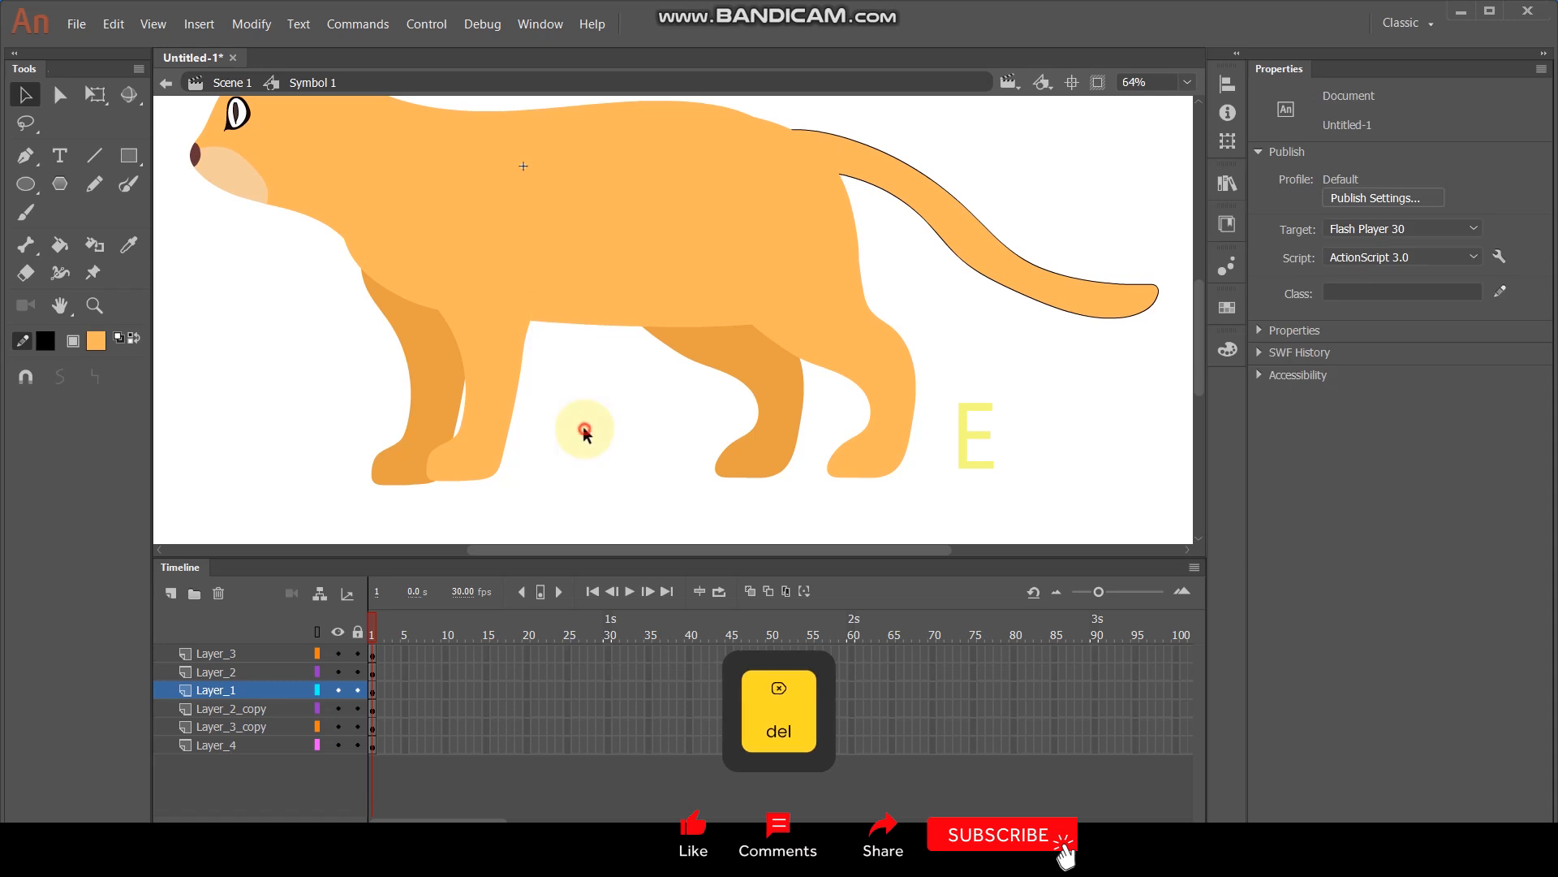
{"action": "double_click", "coordinate": [923, 215]}
{"action": "key", "text": "Delete"}
Draw three pointed, V-shaped stripe outlines along the cat's back on Layer_1 with the Paint Brush.
{"action": "scroll", "coordinate": [776, 305], "scroll_direction": "down", "scroll_amount": 6}
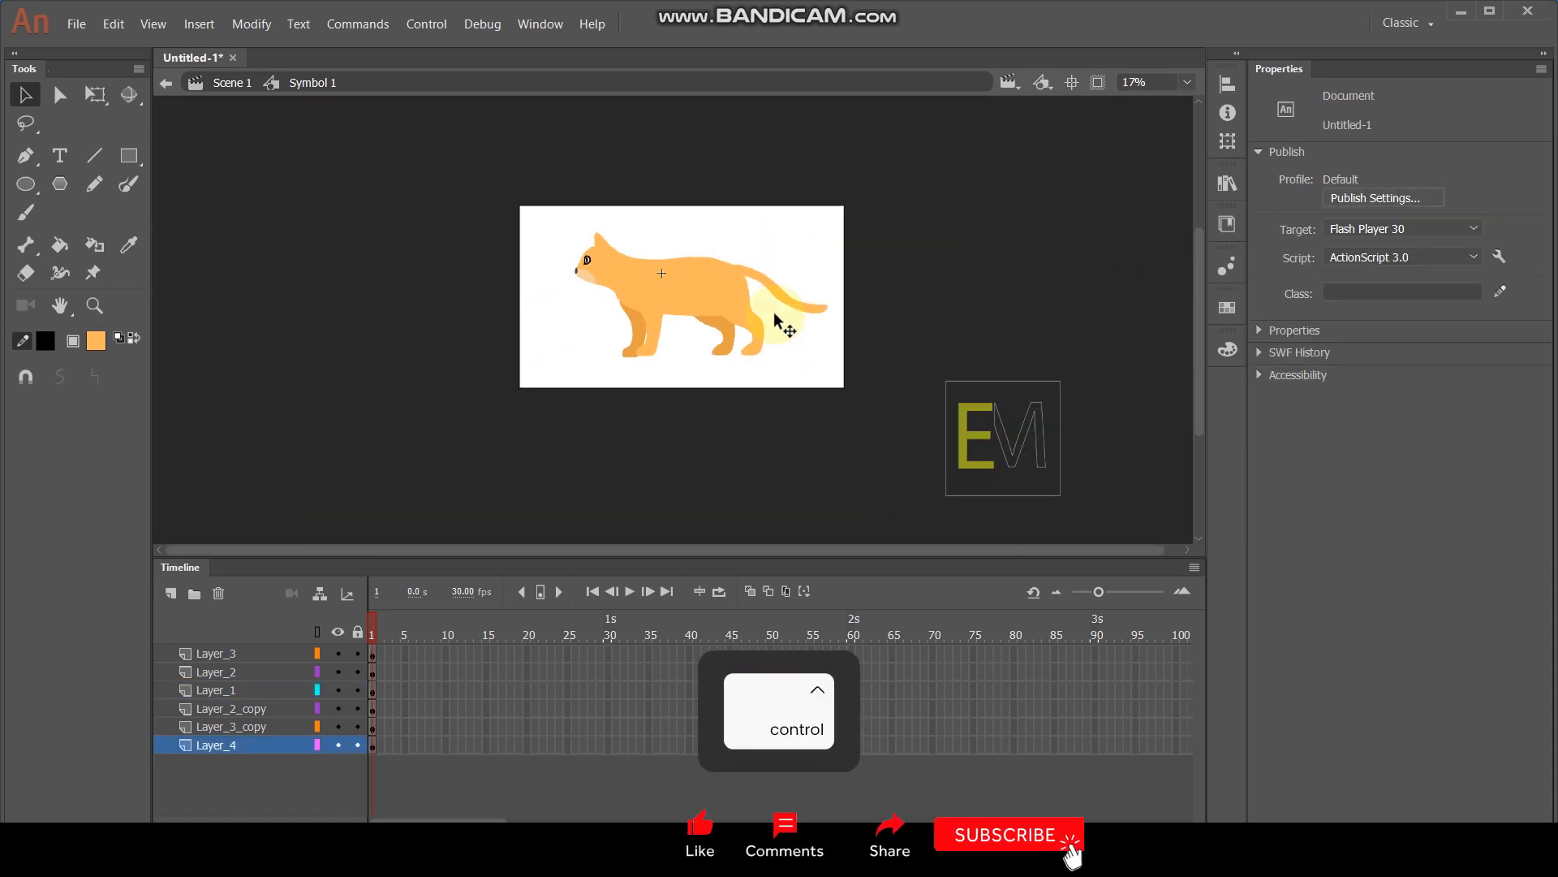
{"action": "scroll", "coordinate": [668, 272], "scroll_direction": "up", "scroll_amount": 5}
{"action": "scroll", "coordinate": [670, 280], "scroll_direction": "up", "scroll_amount": 1}
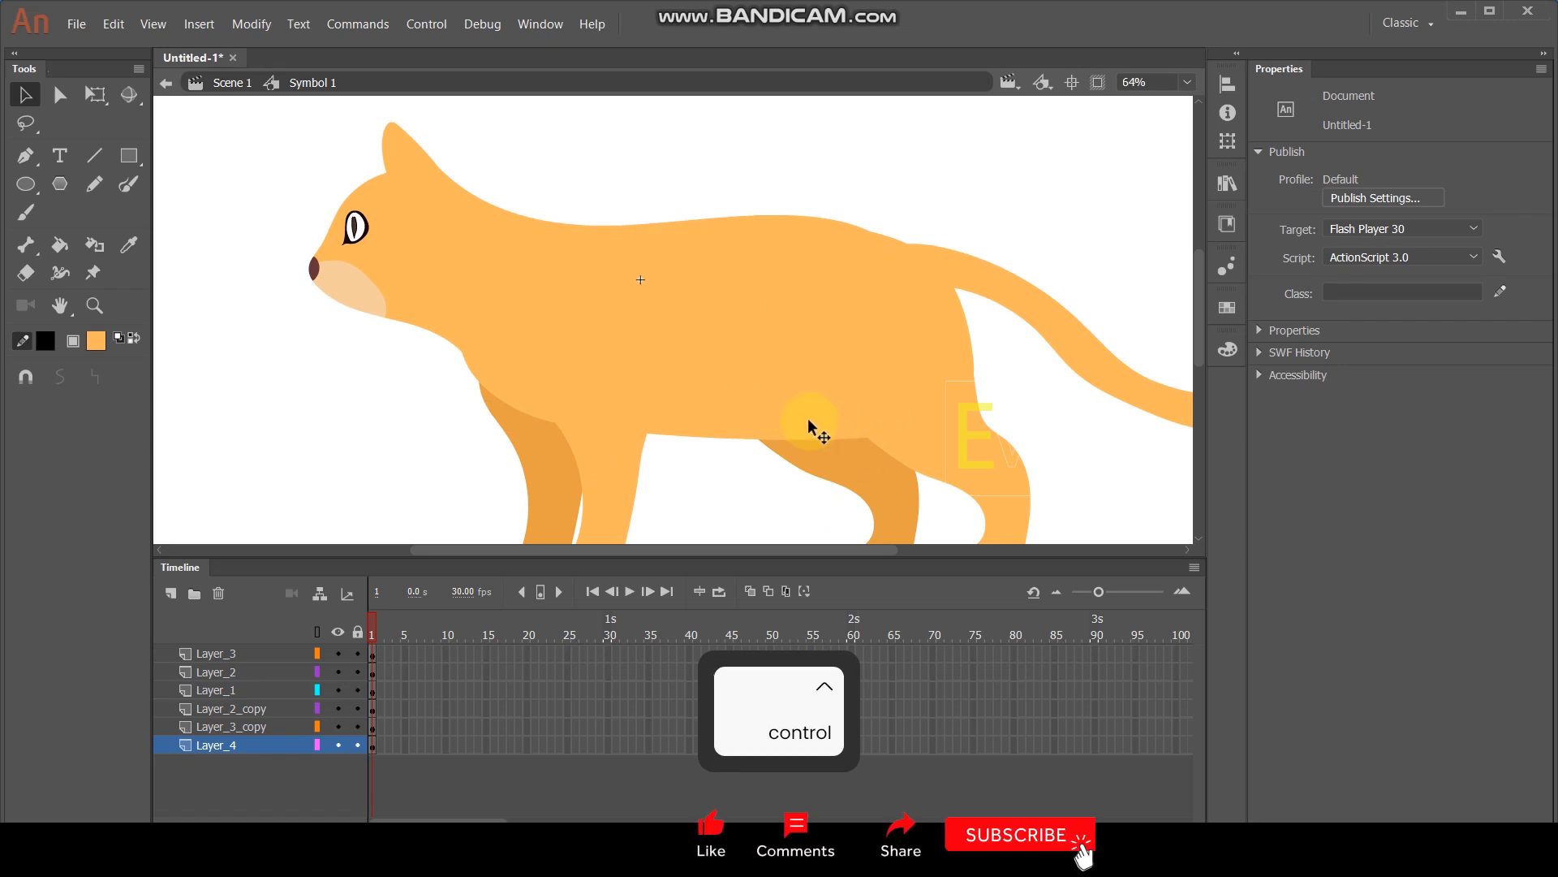
{"action": "left_click_drag", "start_coordinate": [791, 502], "coordinate": [720, 434]}
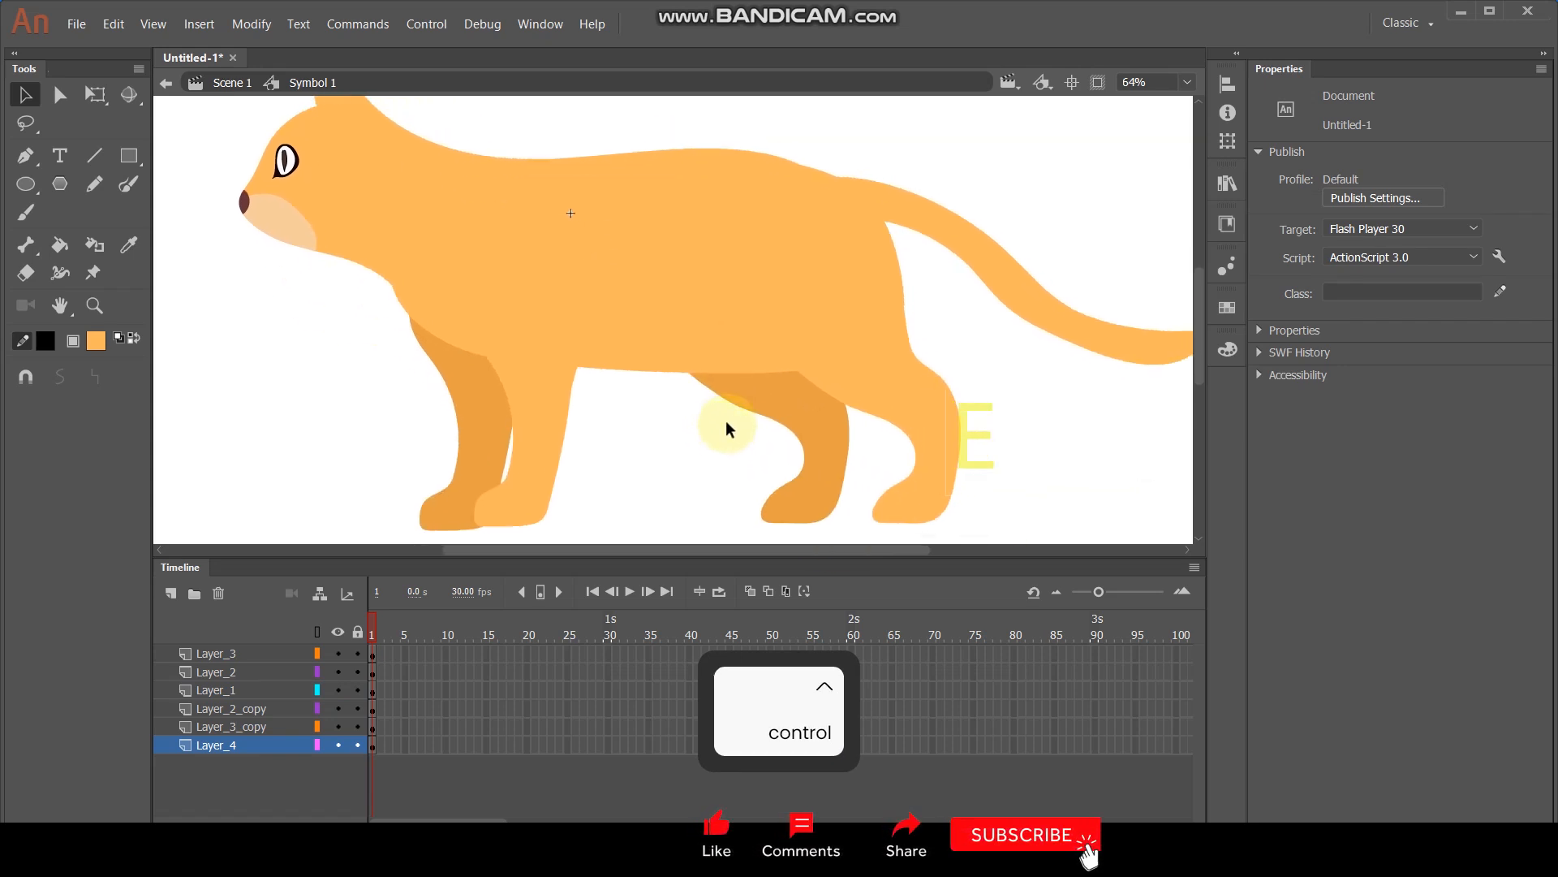
{"action": "left_click_drag", "start_coordinate": [677, 289], "coordinate": [685, 327]}
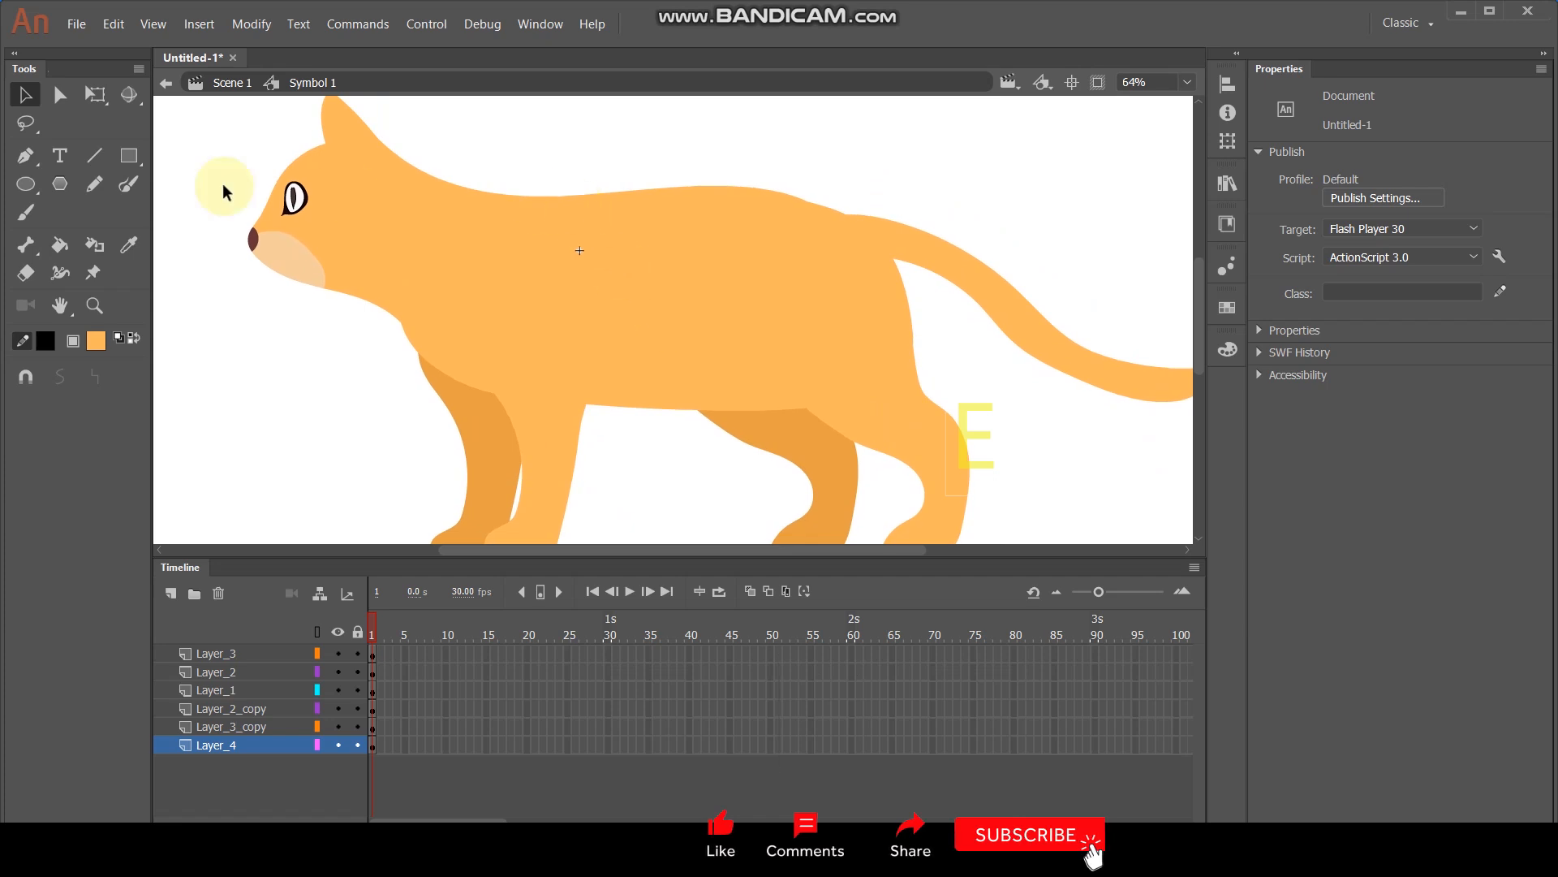
{"action": "left_click", "coordinate": [145, 189]}
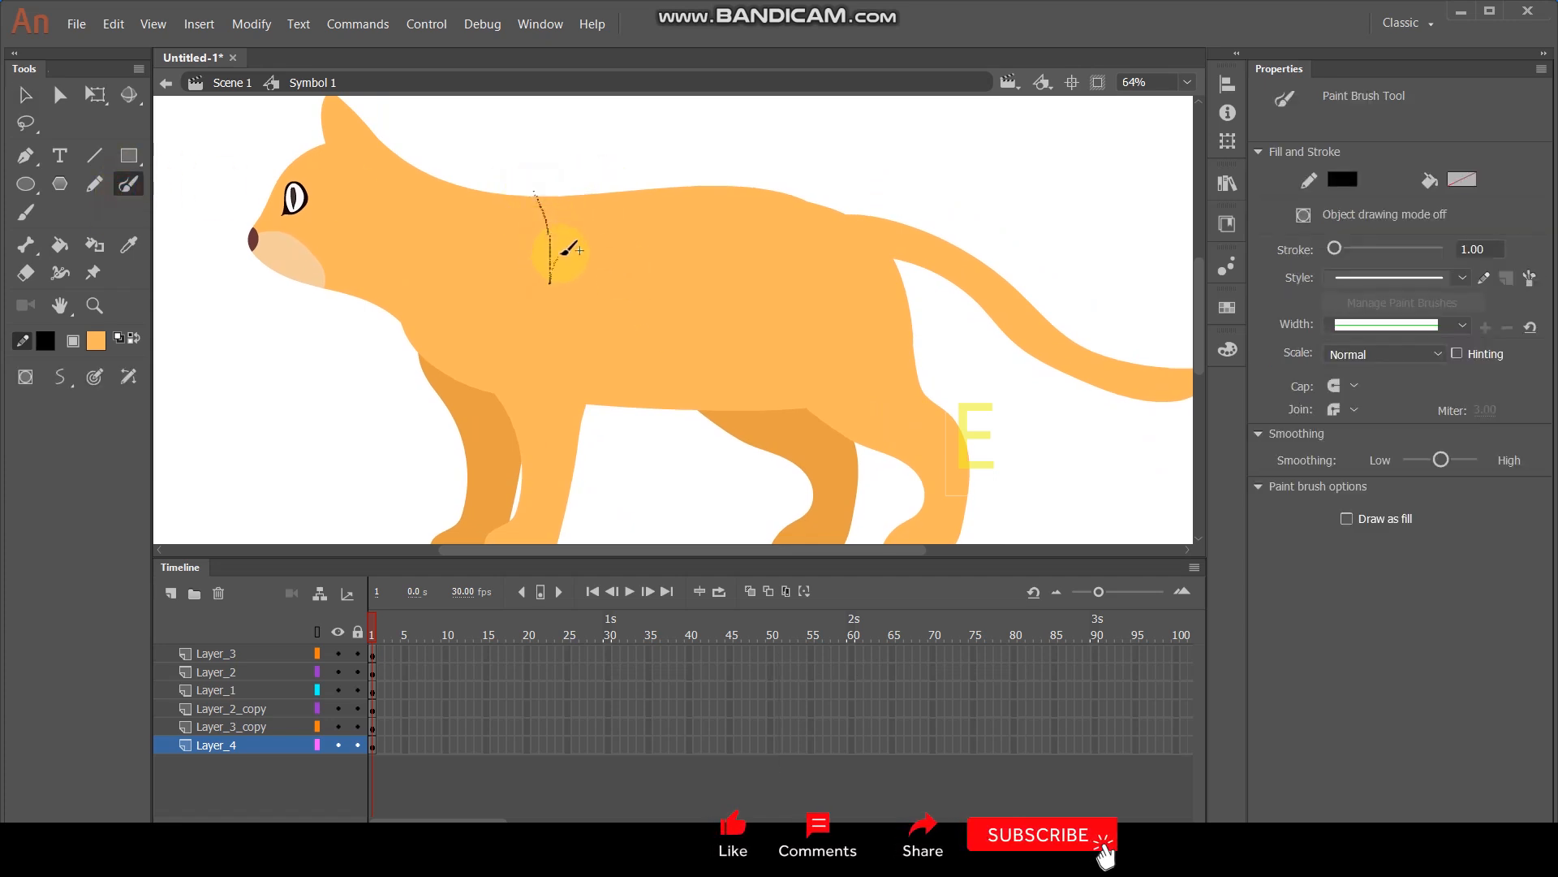
{"action": "left_click_drag", "start_coordinate": [563, 192], "coordinate": [565, 192]}
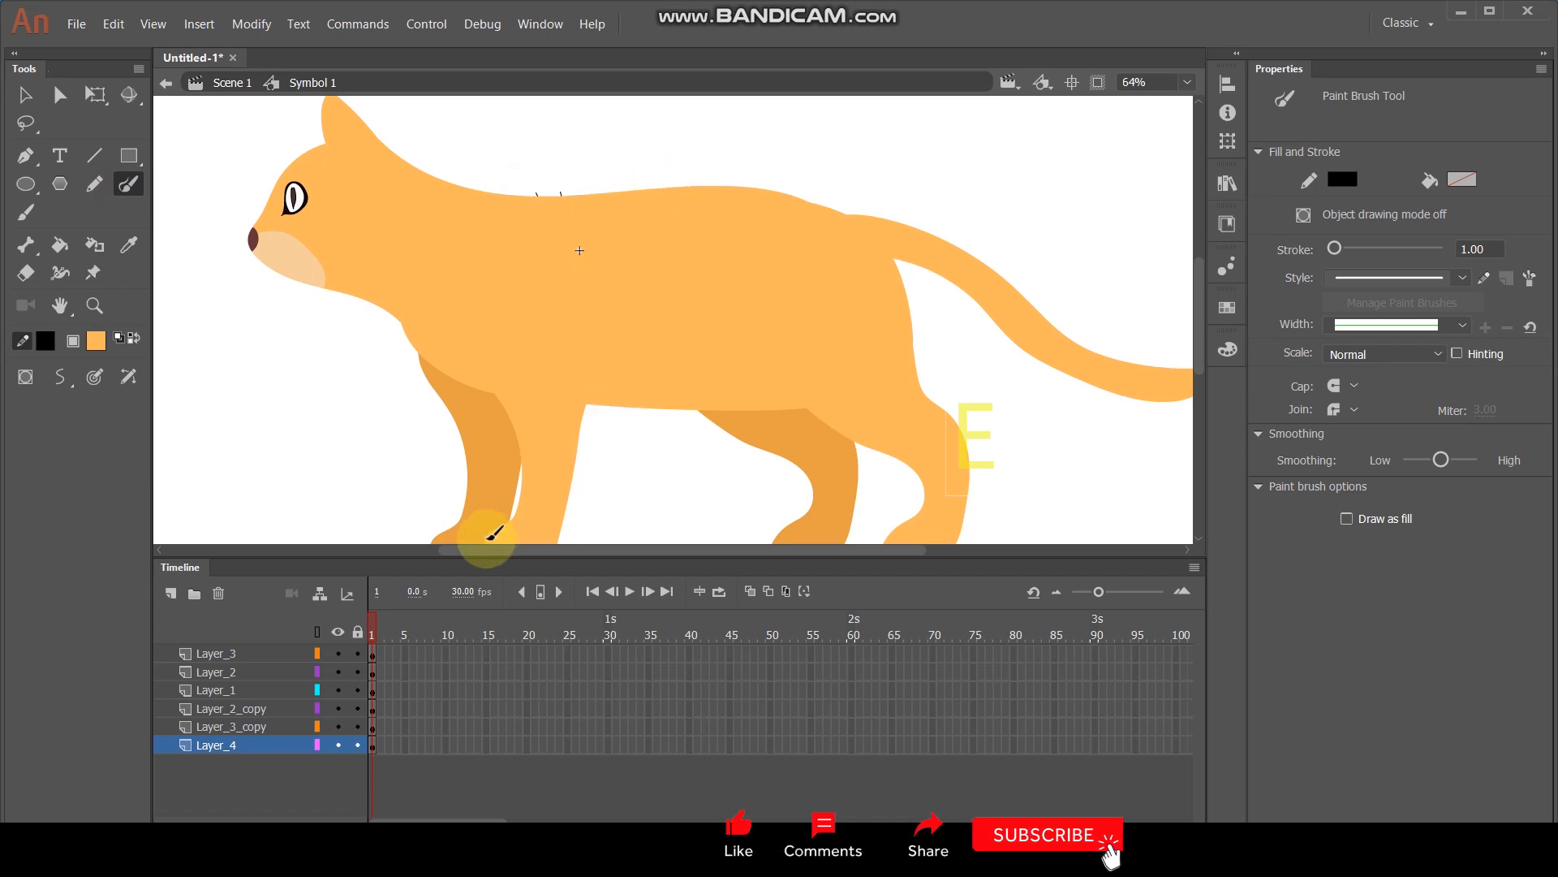
{"action": "key", "text": "ctrl+z"}
{"action": "left_click", "coordinate": [256, 691]}
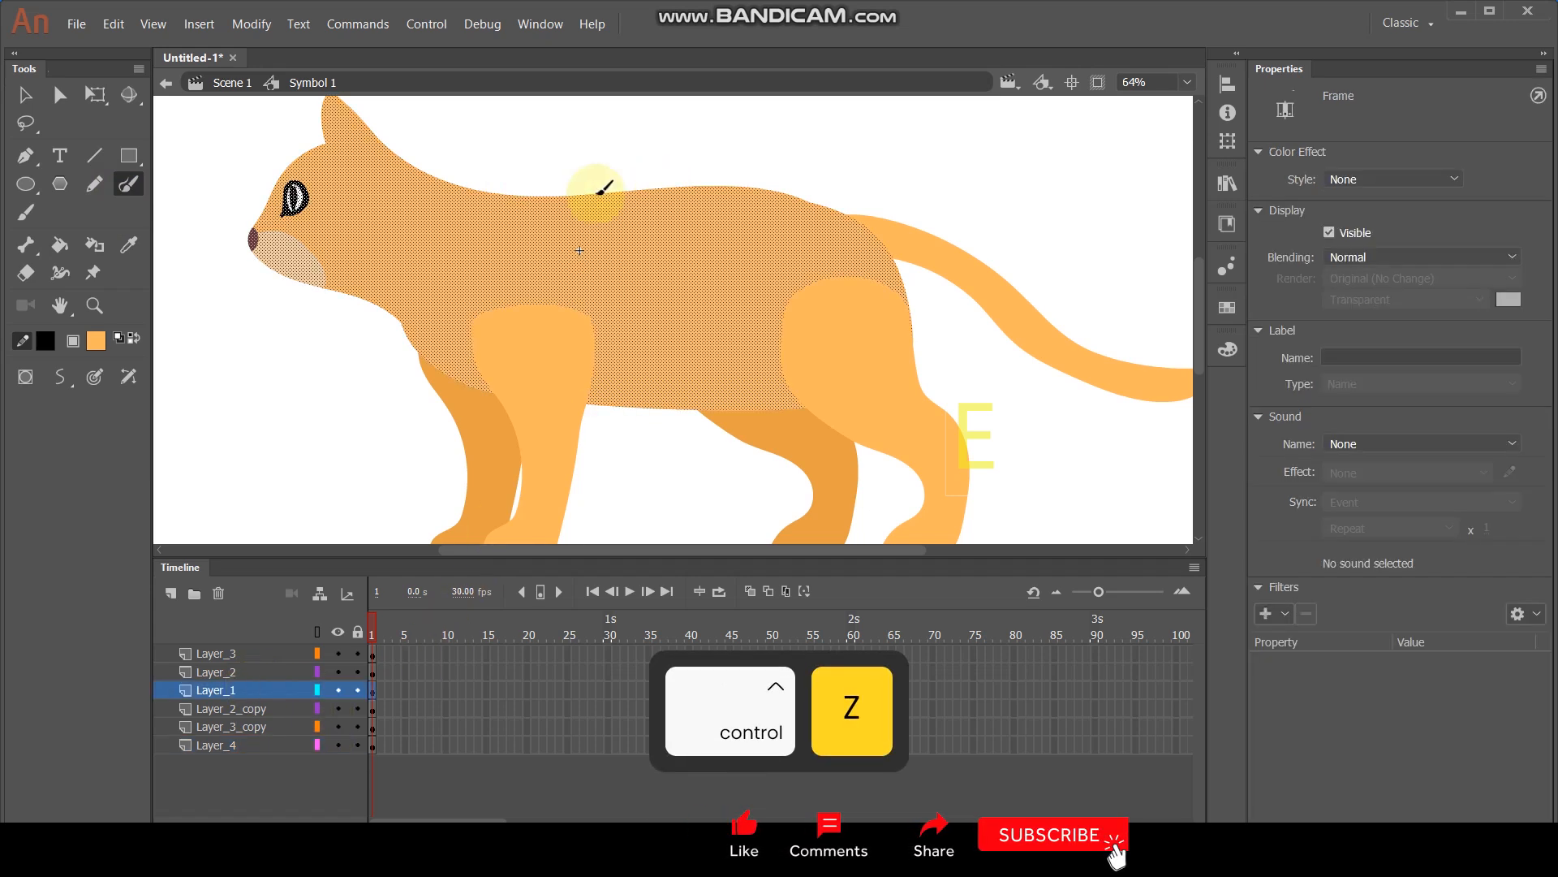
{"action": "mouse_move", "coordinate": [515, 188]}
{"action": "left_mouse_down"}
{"action": "mouse_move", "coordinate": [537, 259]}
{"action": "mouse_move", "coordinate": [552, 180]}
{"action": "mouse_move", "coordinate": [630, 180]}
{"action": "mouse_move", "coordinate": [644, 262]}
{"action": "mouse_move", "coordinate": [674, 173]}
{"action": "left_mouse_up"}
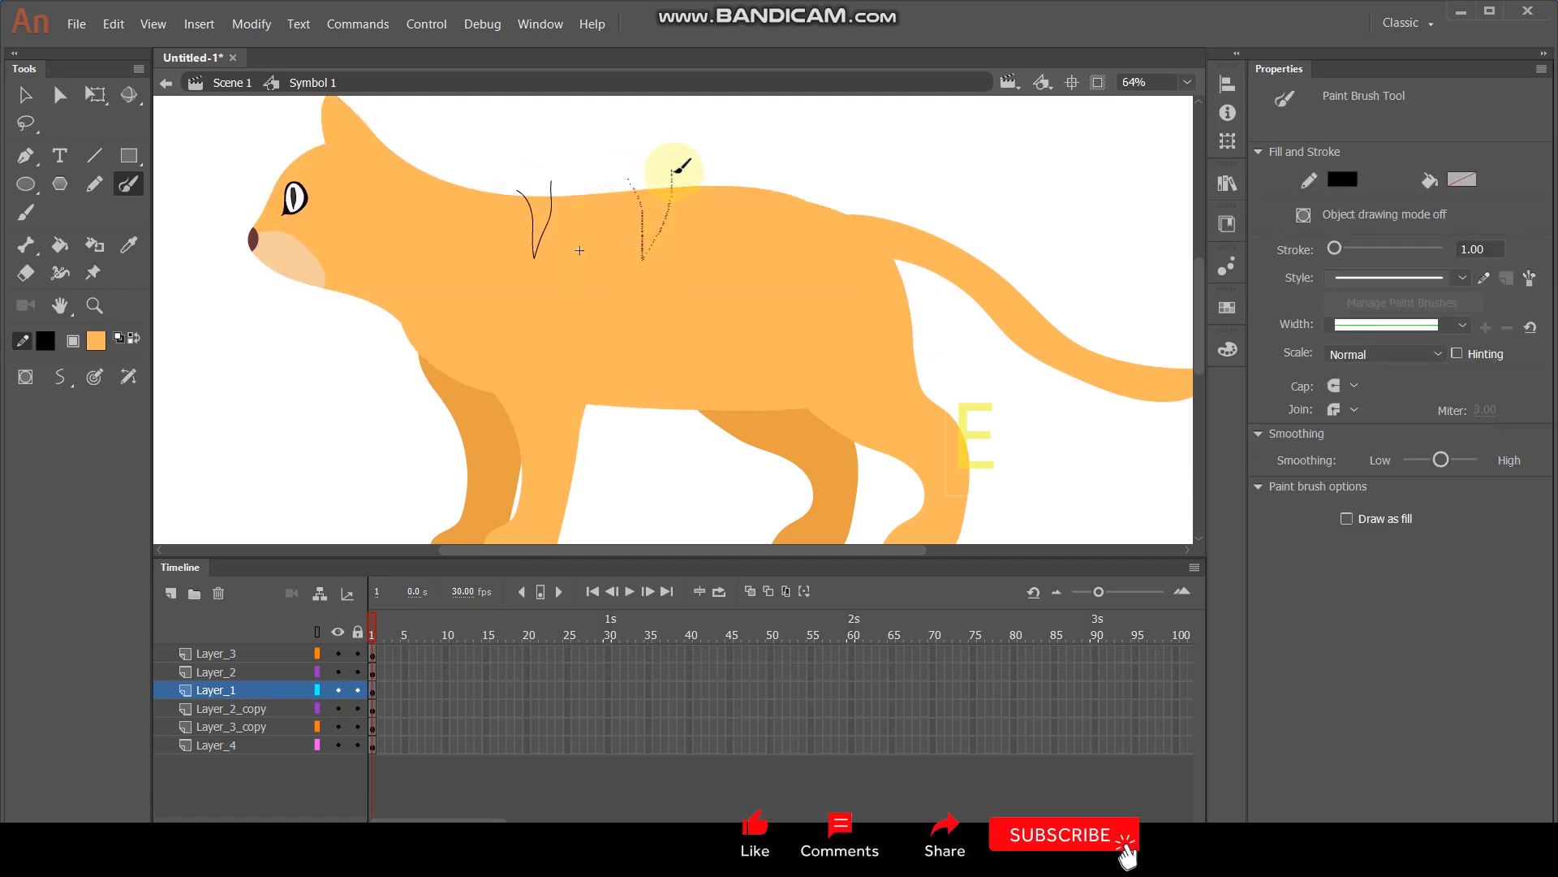
{"action": "left_click_drag", "start_coordinate": [791, 224], "coordinate": [794, 180]}
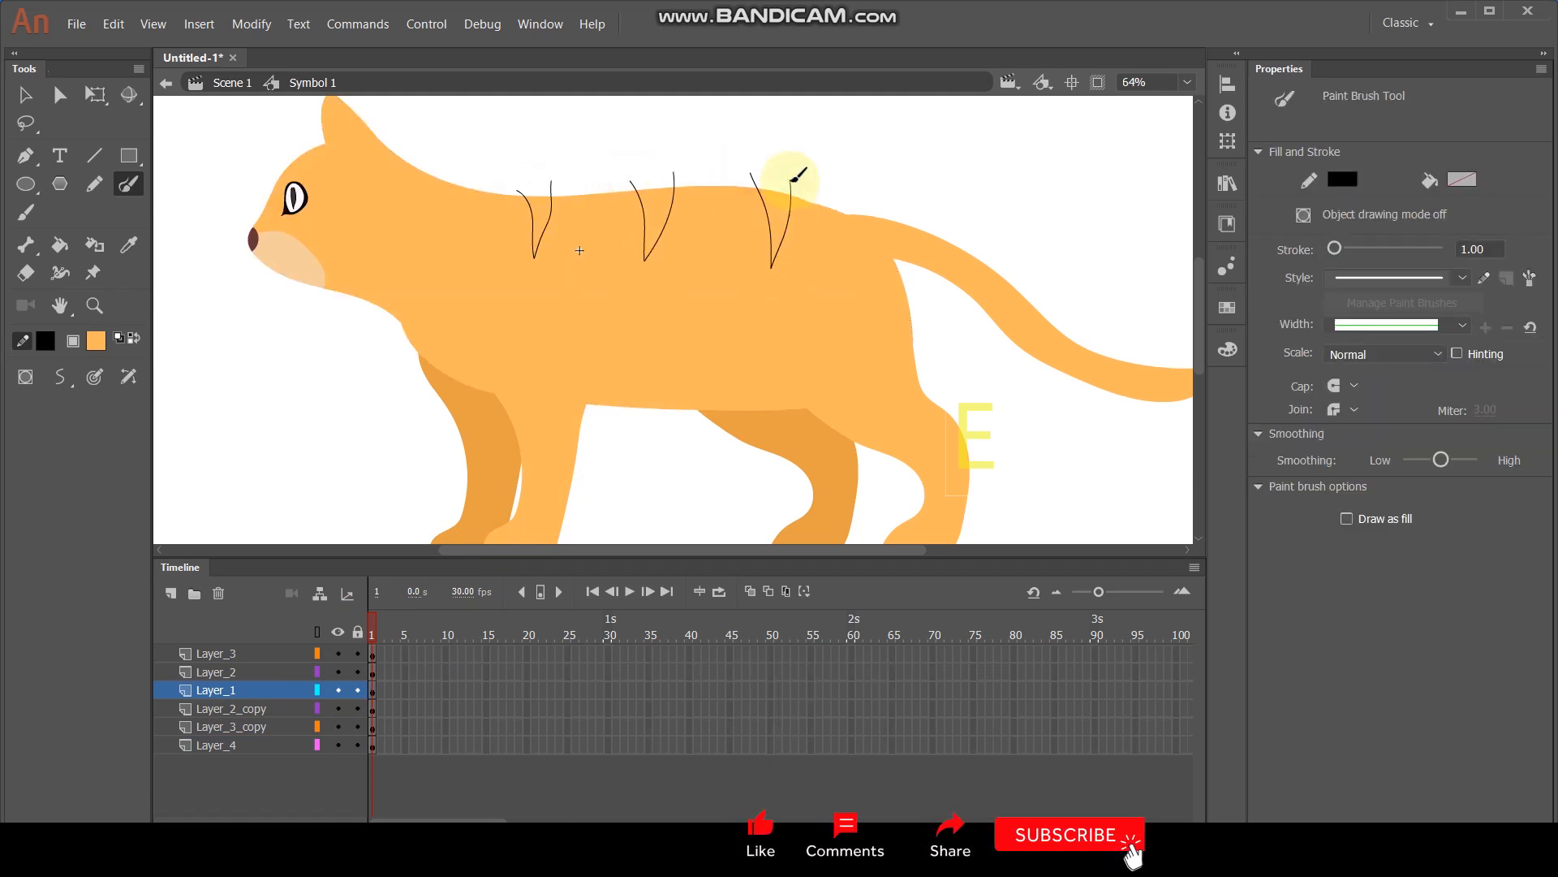
Fill the three back stripes with the darker orange sampled from the far hind leg.
{"action": "key", "text": "i"}
{"action": "left_click", "coordinate": [811, 445]}
{"action": "left_click", "coordinate": [781, 210]}
{"action": "left_click", "coordinate": [659, 204]}
{"action": "left_click", "coordinate": [538, 229]}
{"action": "left_click", "coordinate": [649, 234]}
Delete the black outline strokes around the three back stripes.
{"action": "left_click", "coordinate": [24, 95]}
{"action": "double_click", "coordinate": [548, 218]}
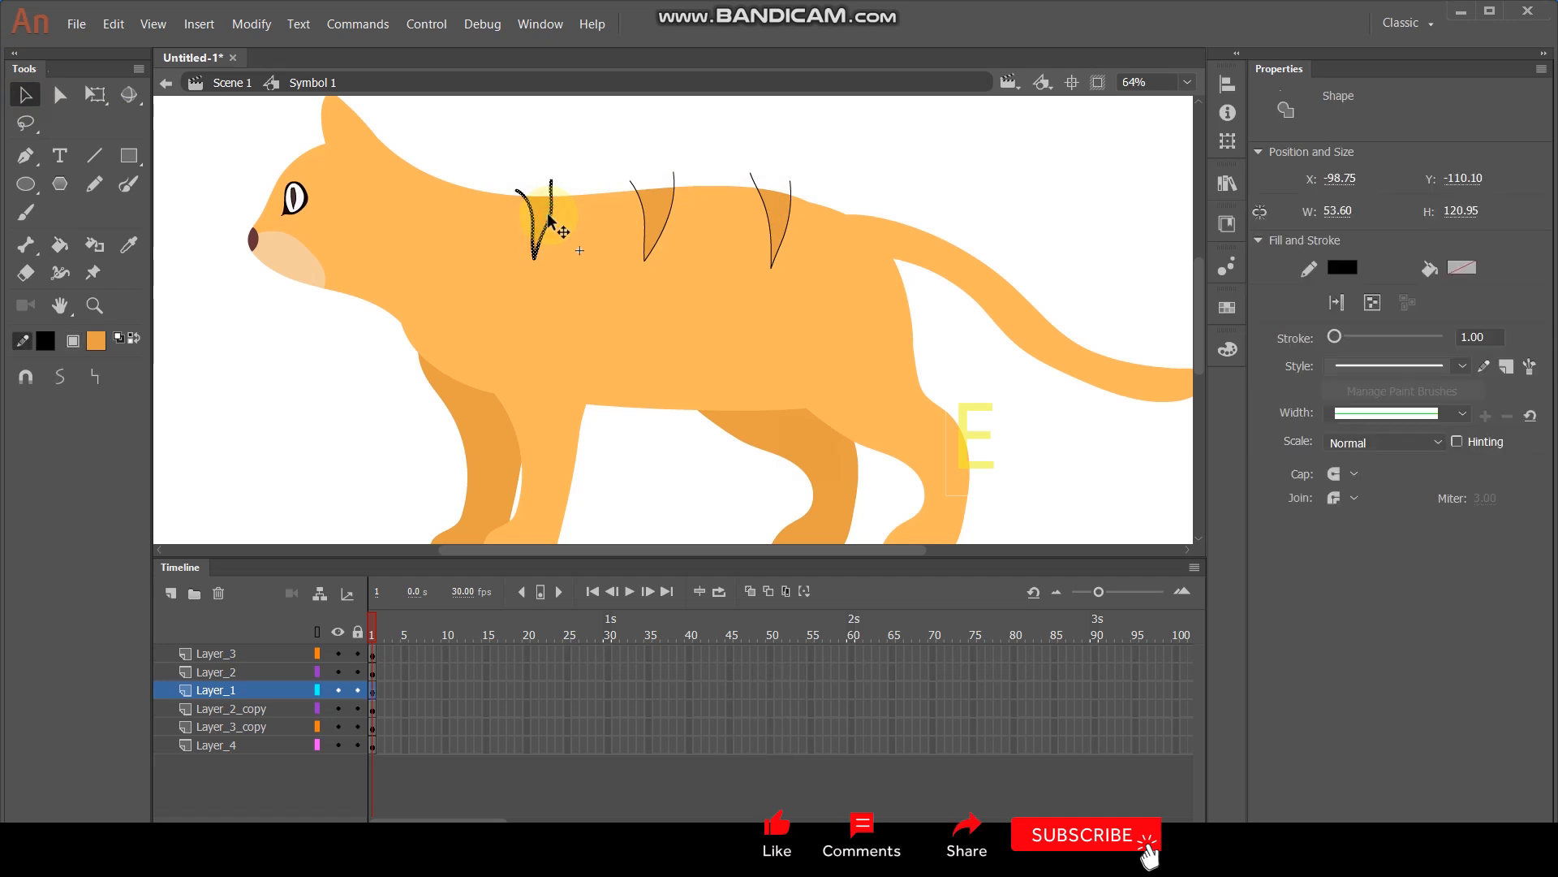
{"action": "key", "text": "Delete"}
{"action": "double_click", "coordinate": [678, 243]}
{"action": "key", "text": "Delete"}
{"action": "left_click", "coordinate": [667, 213]}
{"action": "key", "text": "Delete"}
{"action": "double_click", "coordinate": [757, 203]}
{"action": "key", "text": "Delete"}
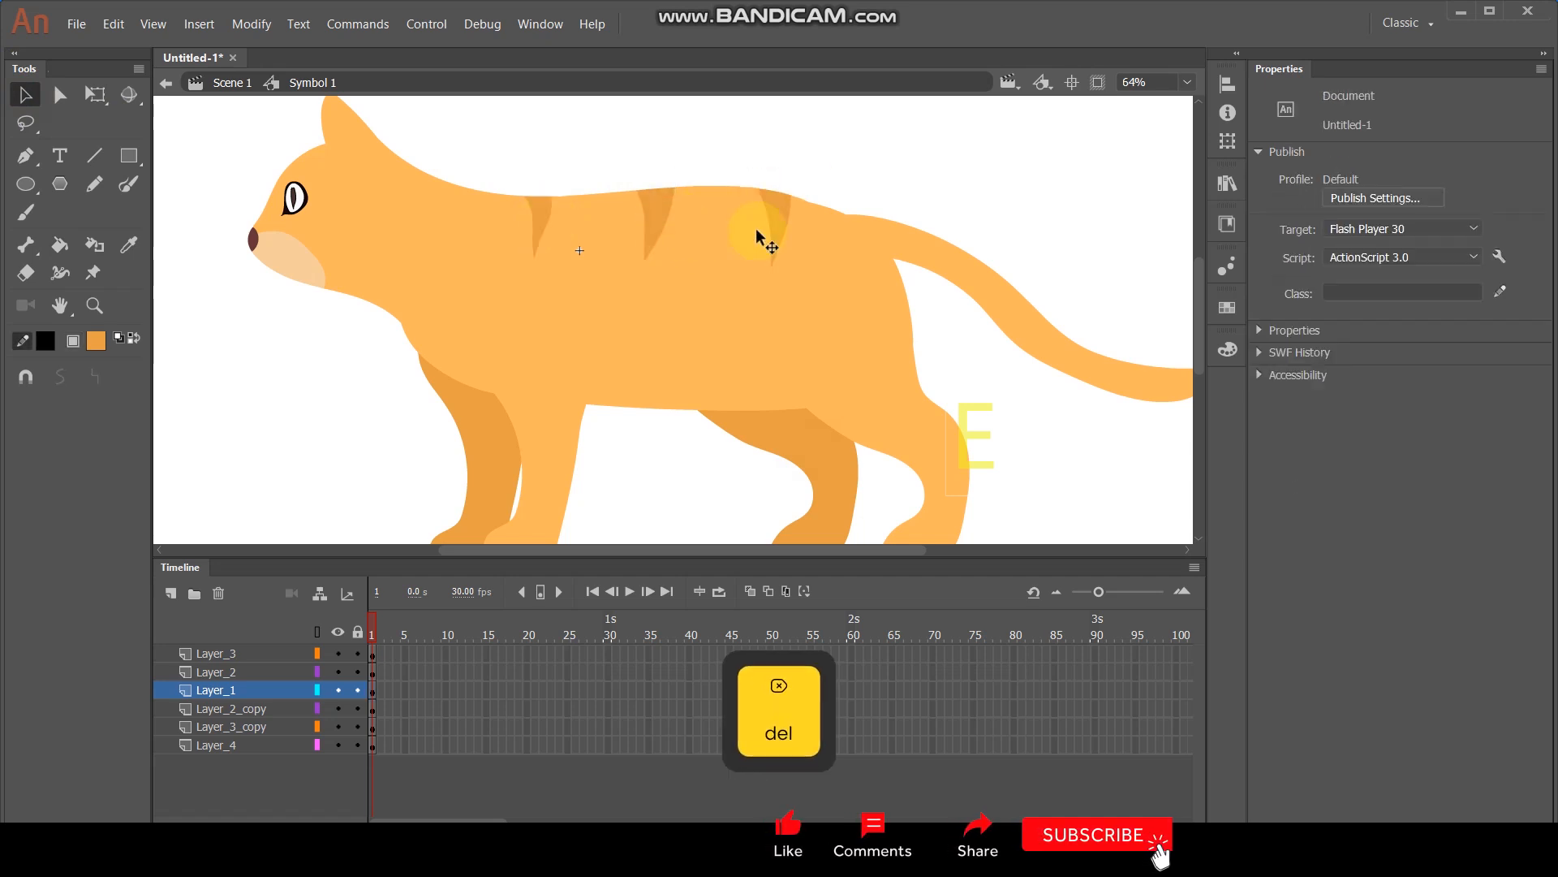
Convert the Layer_1 artwork with the head, body and stripes into a graphic symbol.
{"action": "key", "text": "ctrl+minus"}
{"action": "scroll", "coordinate": [587, 247], "scroll_direction": "up", "scroll_amount": 3}
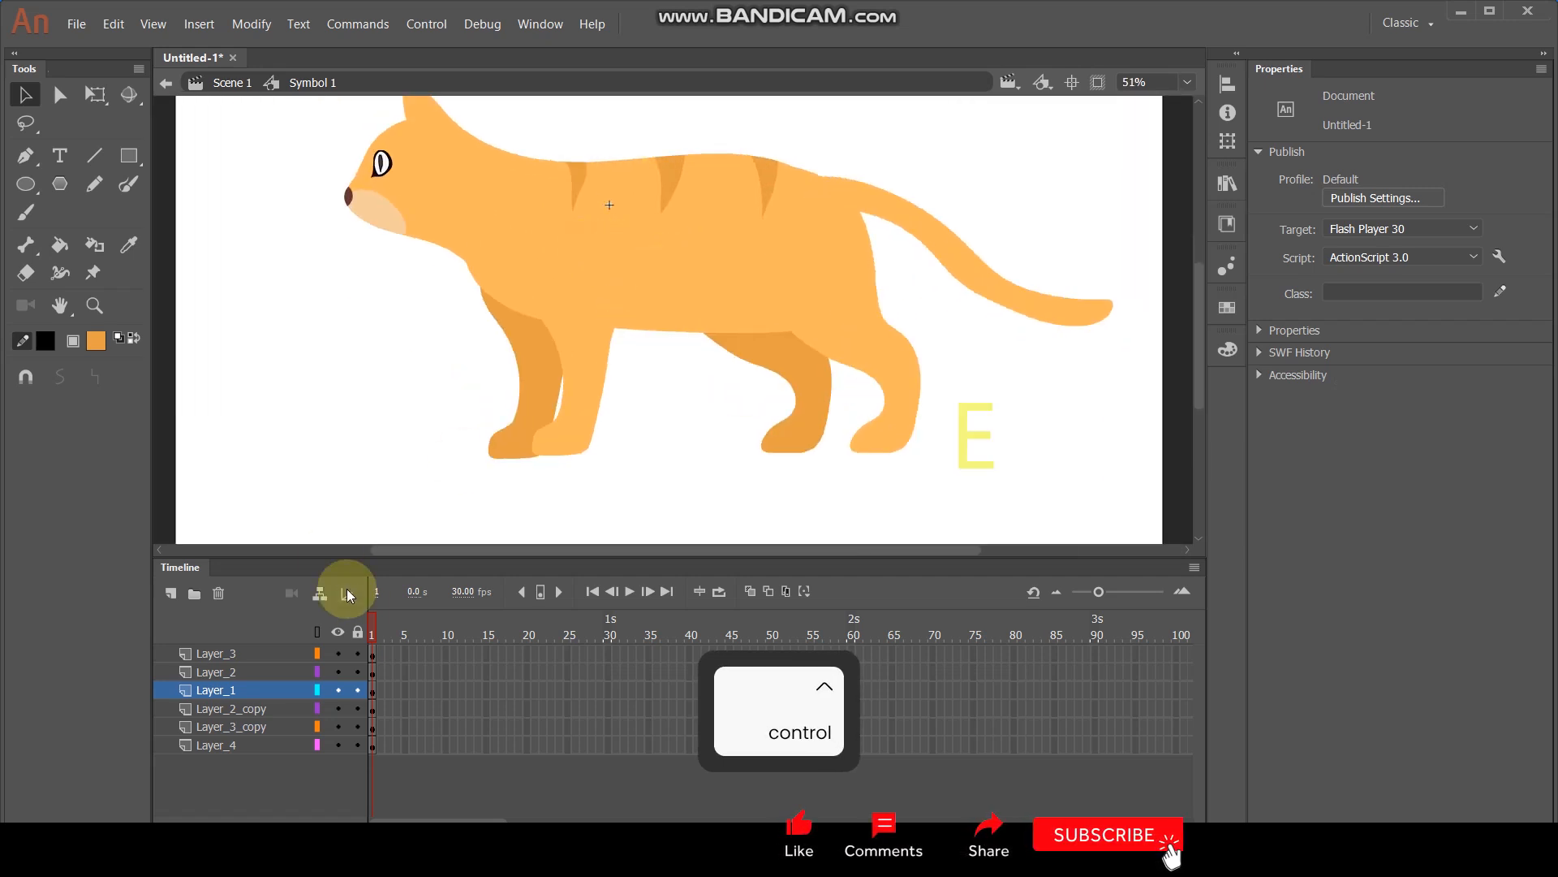
{"action": "left_click", "coordinate": [263, 694]}
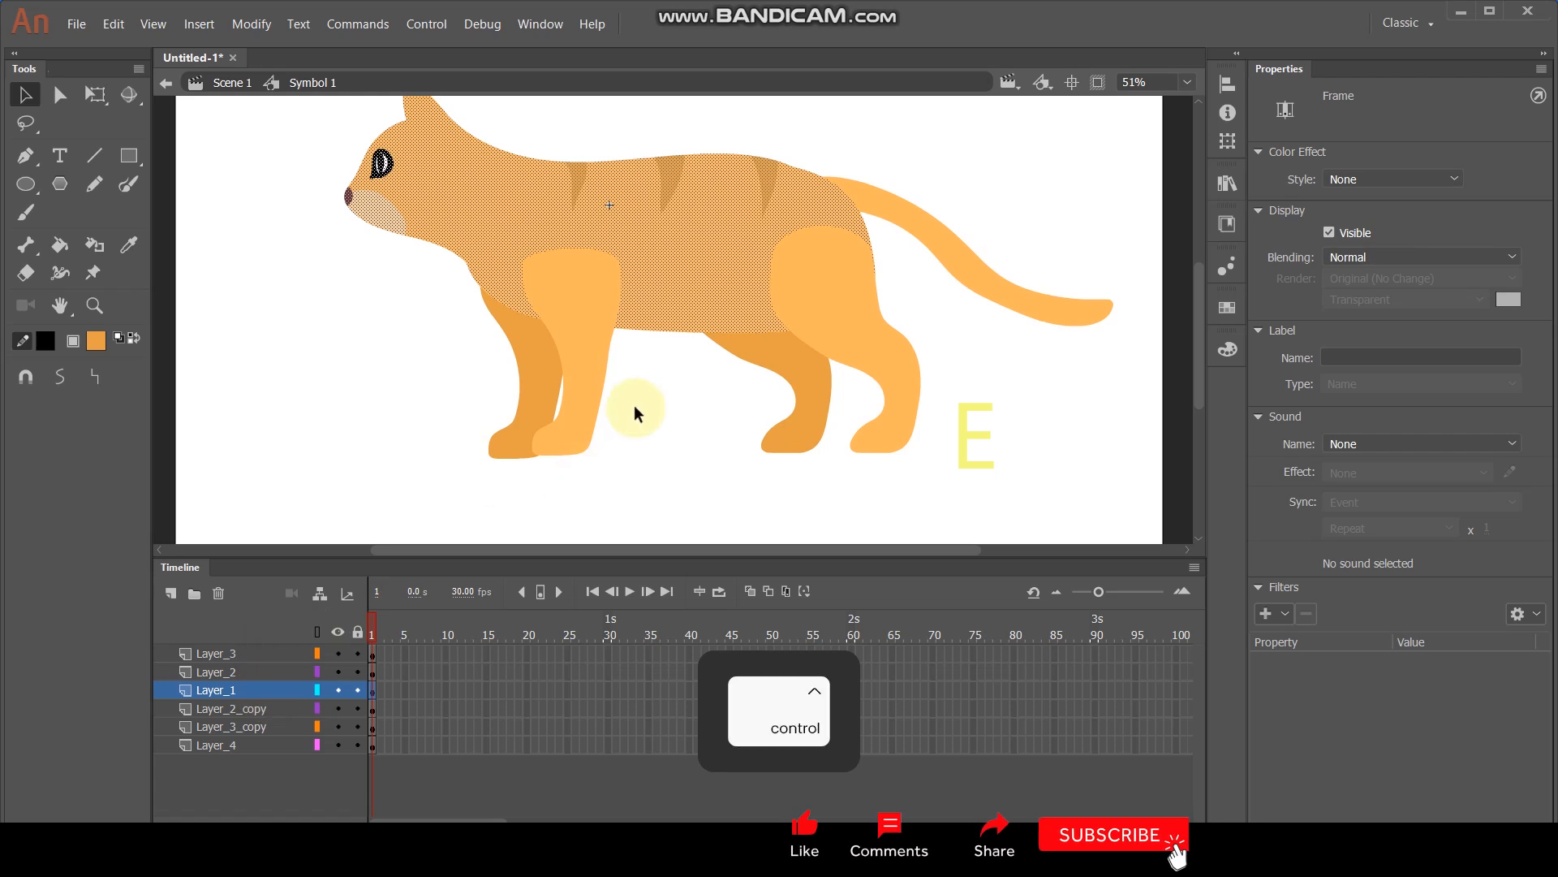
{"action": "key", "text": "F8"}
{"action": "left_click", "coordinate": [1040, 219]}
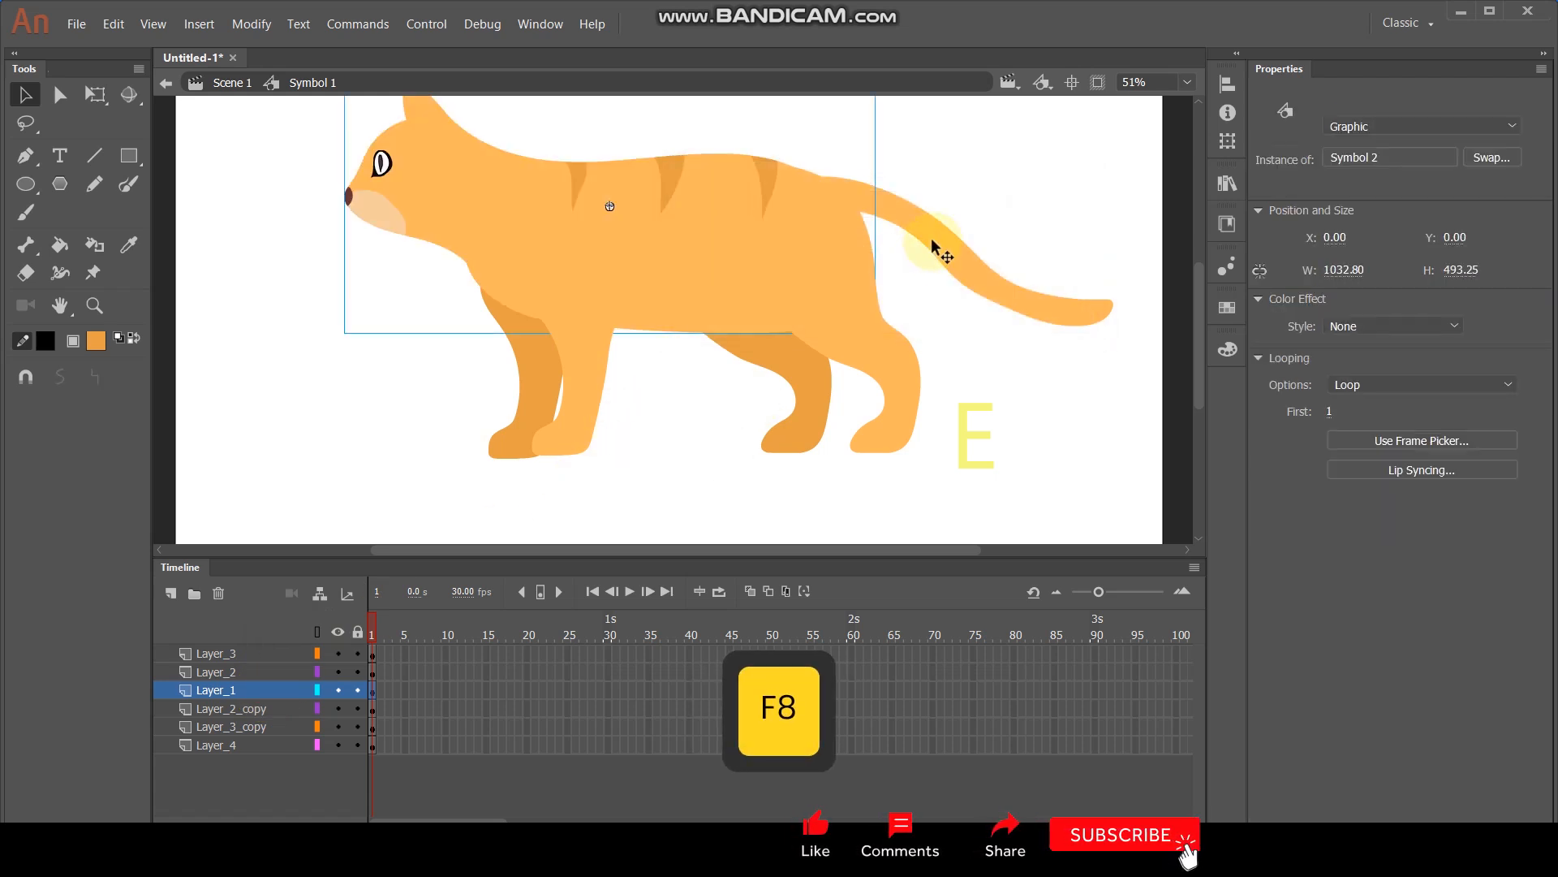
Convert the tail into a graphic symbol and place its transformation point at the tail's base with Free Transform.
{"action": "left_click", "coordinate": [932, 239]}
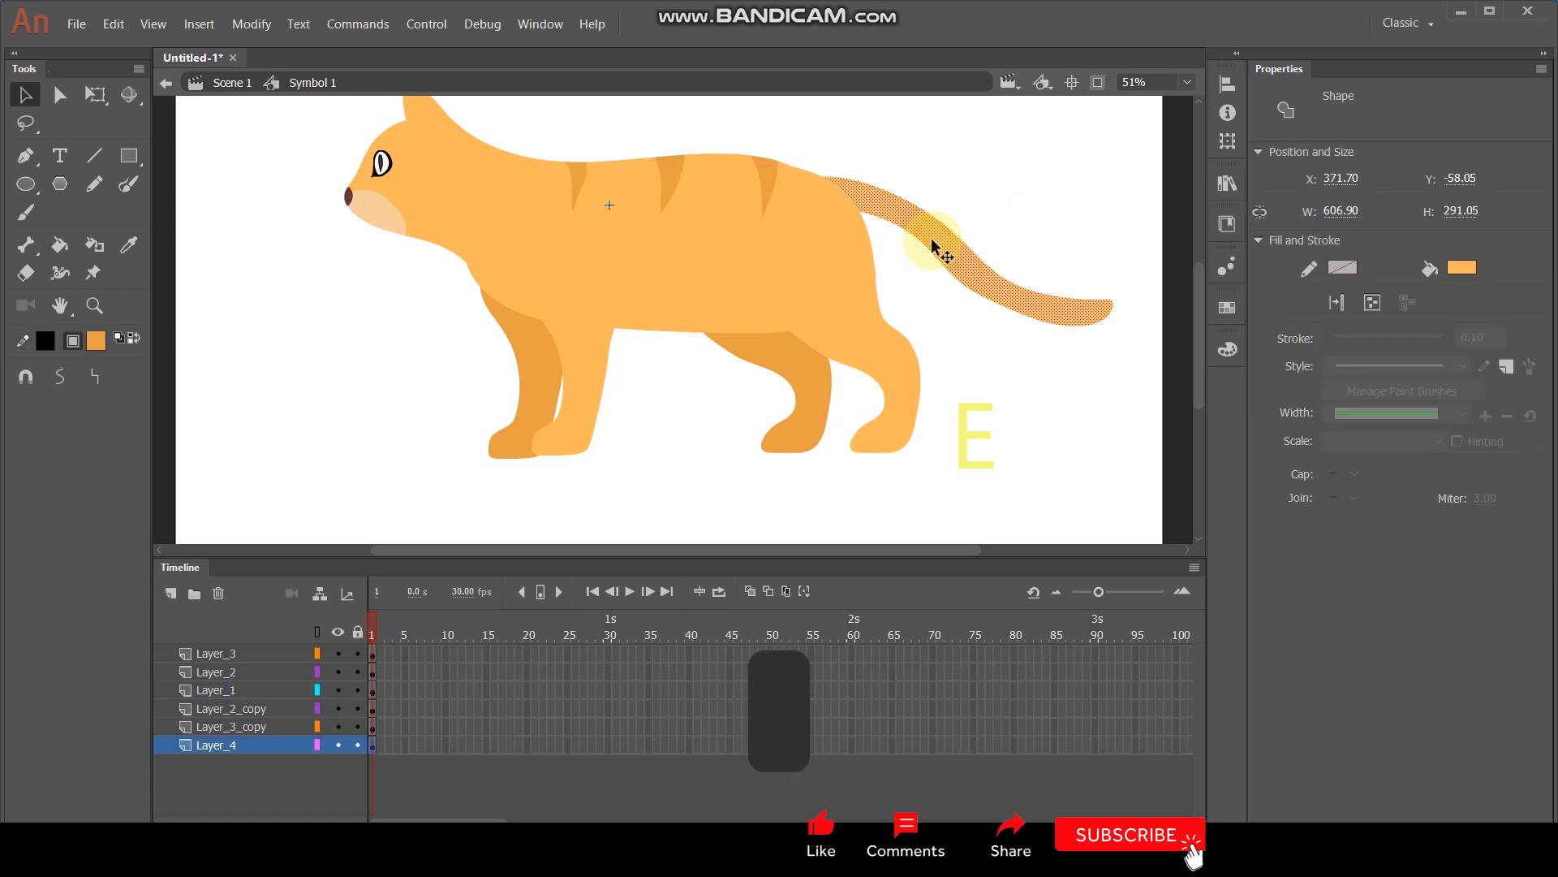
{"action": "key", "text": "F8"}
{"action": "left_click", "coordinate": [1041, 220]}
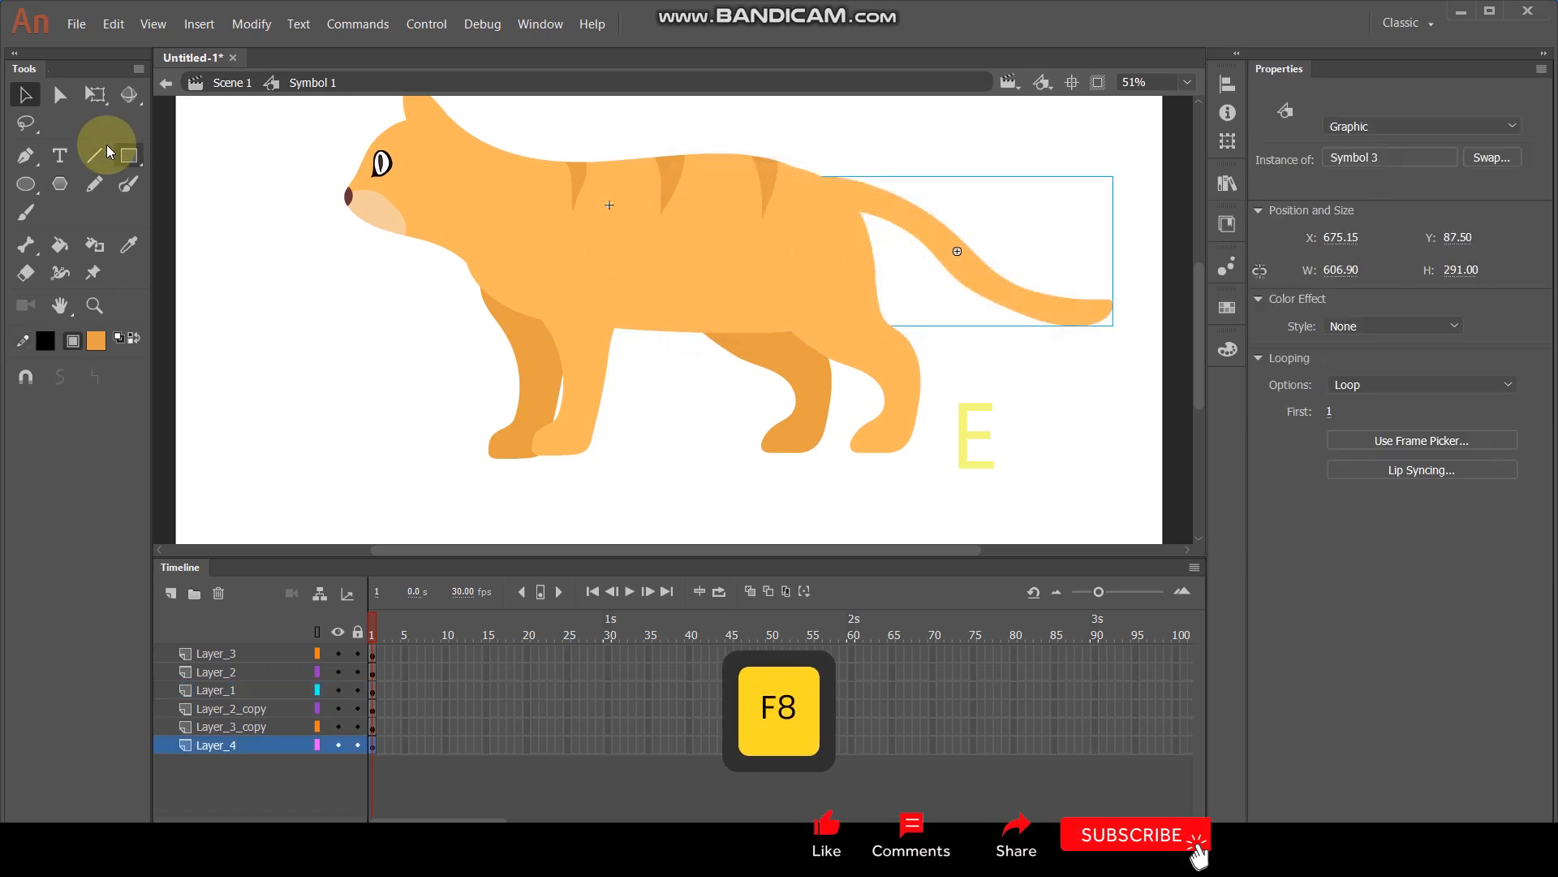
{"action": "left_click", "coordinate": [95, 94]}
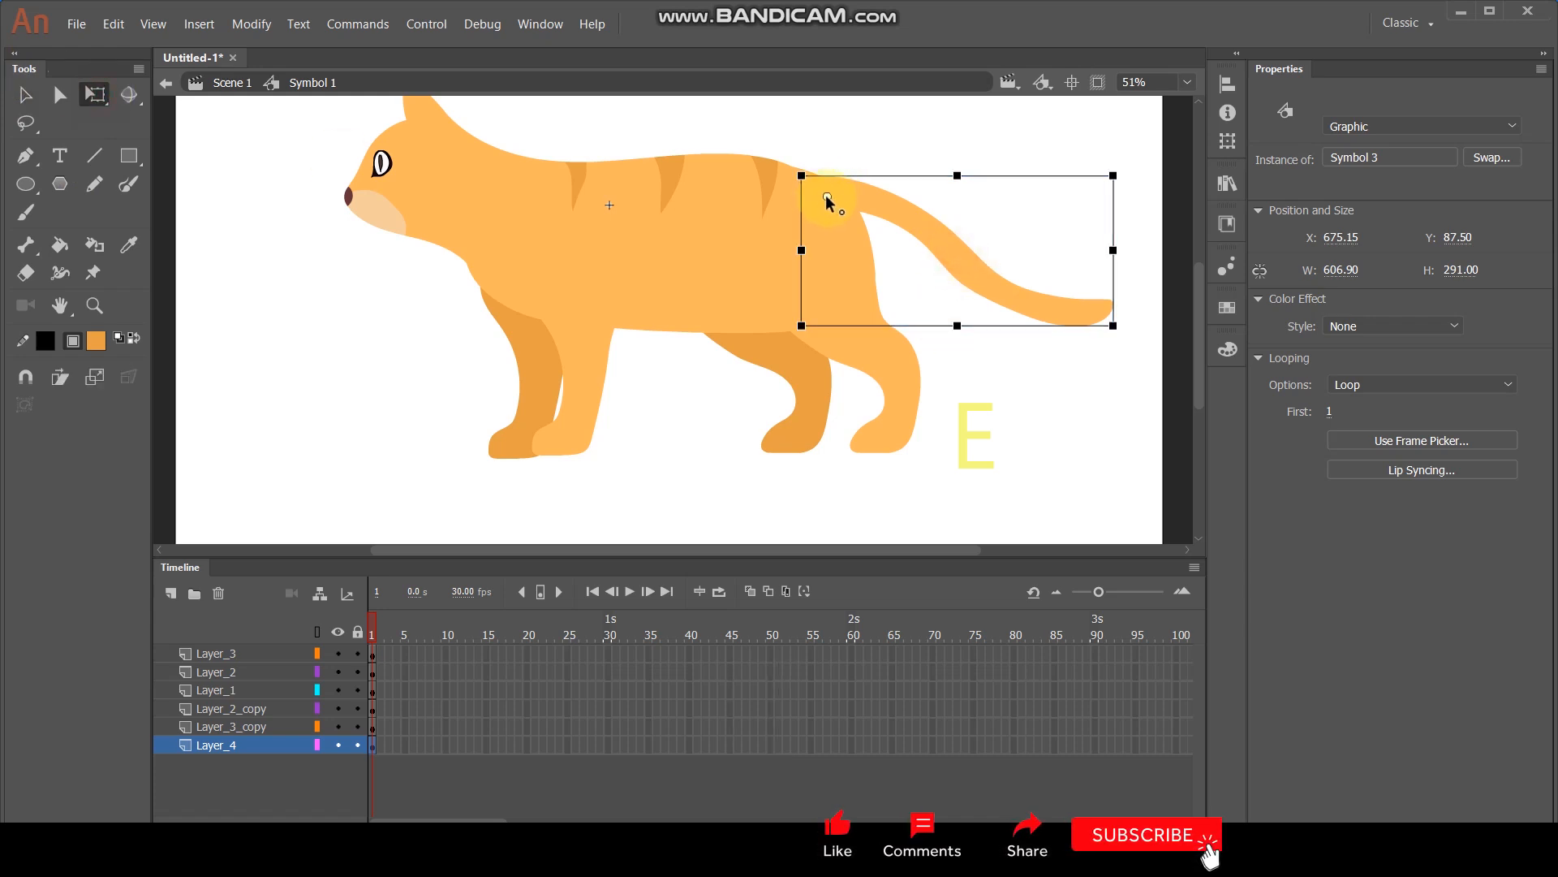
Test rotating the tail upward about its base and undo the rotation.
{"action": "left_click_drag", "start_coordinate": [1113, 348], "coordinate": [1129, 298]}
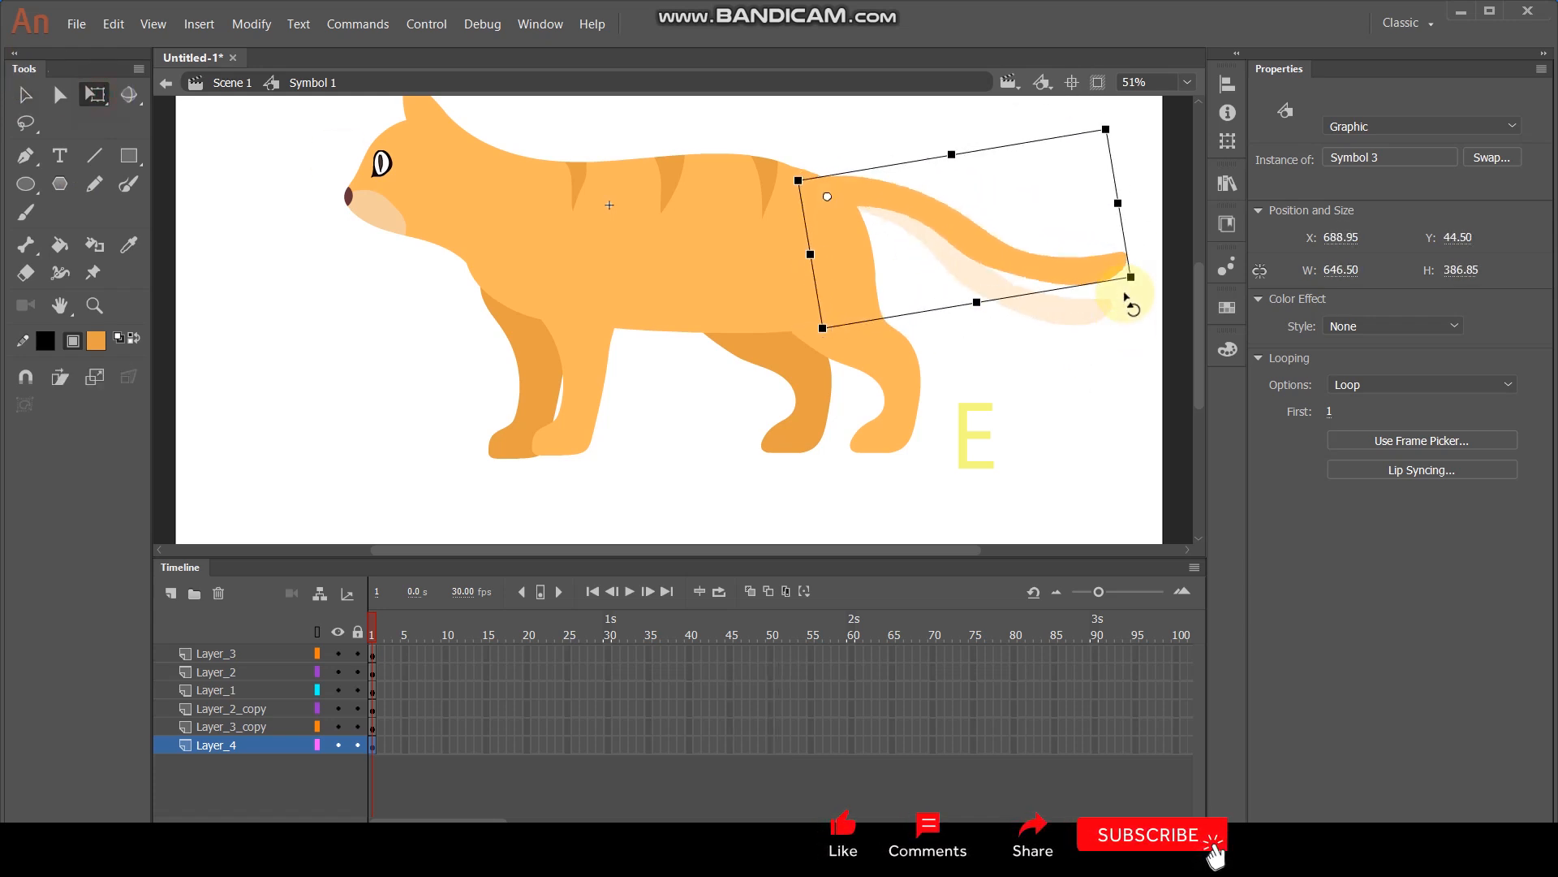
{"action": "key", "text": "ctrl+z"}
Convert the near front leg into a graphic symbol with its transformation point at the leg's top, then test its rotation and undo it.
{"action": "left_click", "coordinate": [595, 378]}
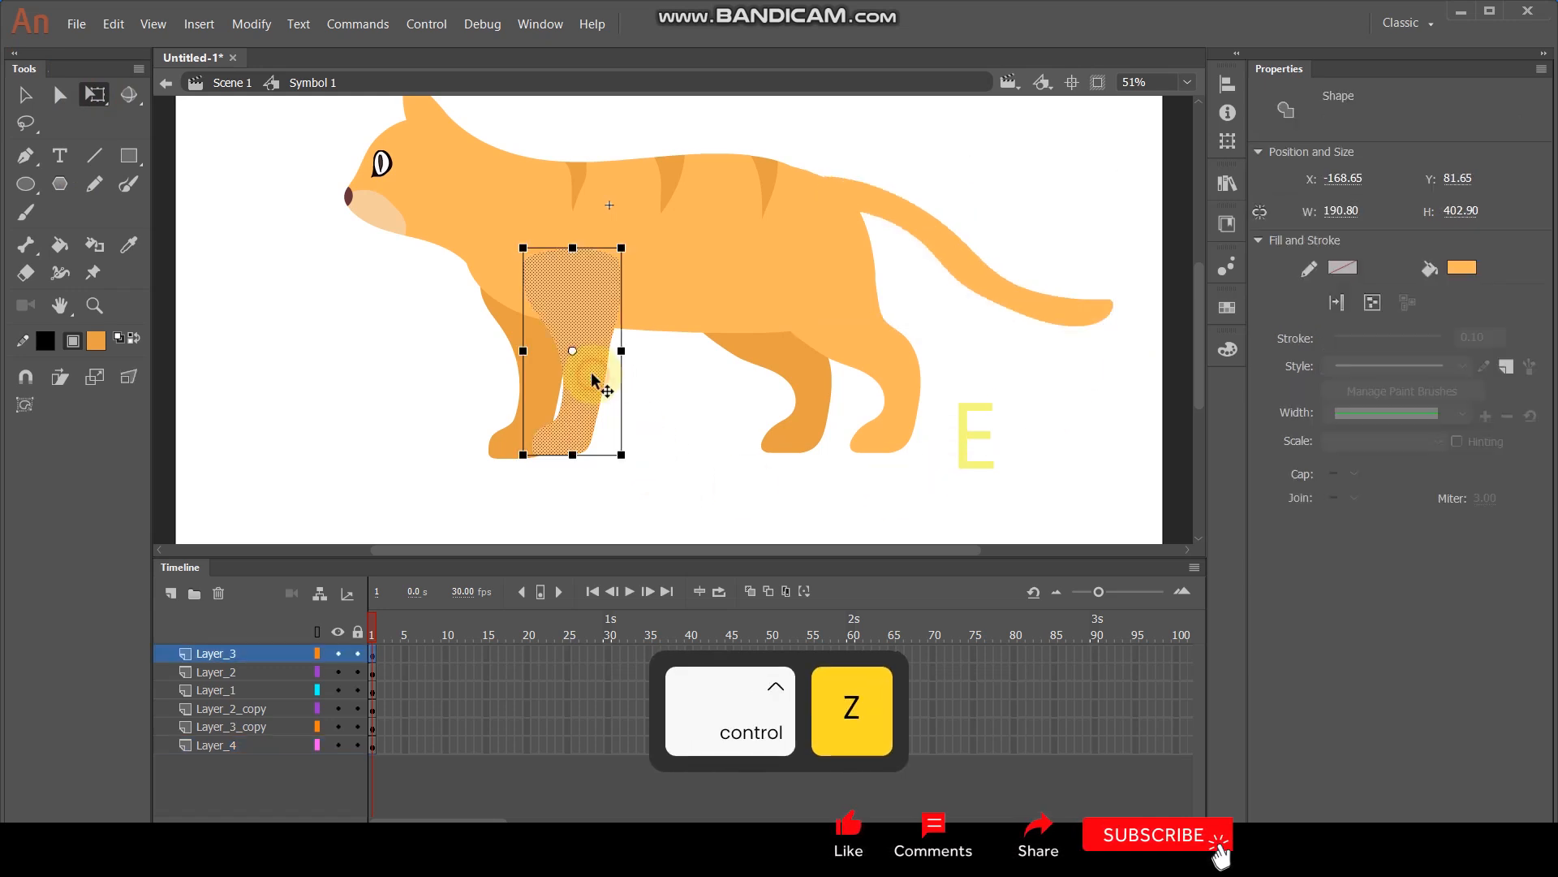
{"action": "key", "text": "F8"}
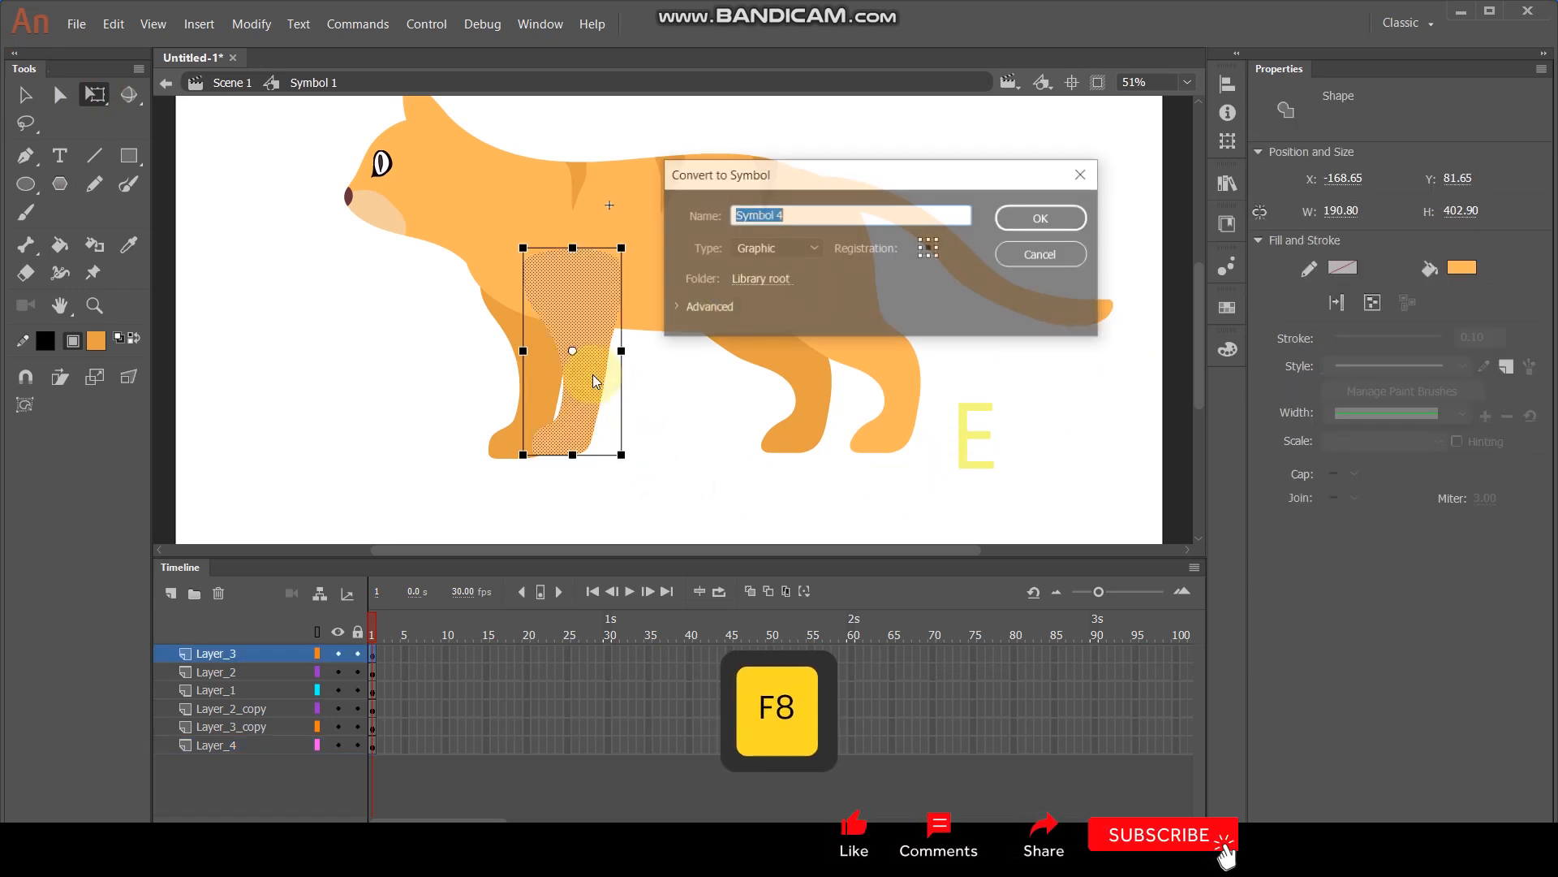
{"action": "left_click", "coordinate": [1075, 217]}
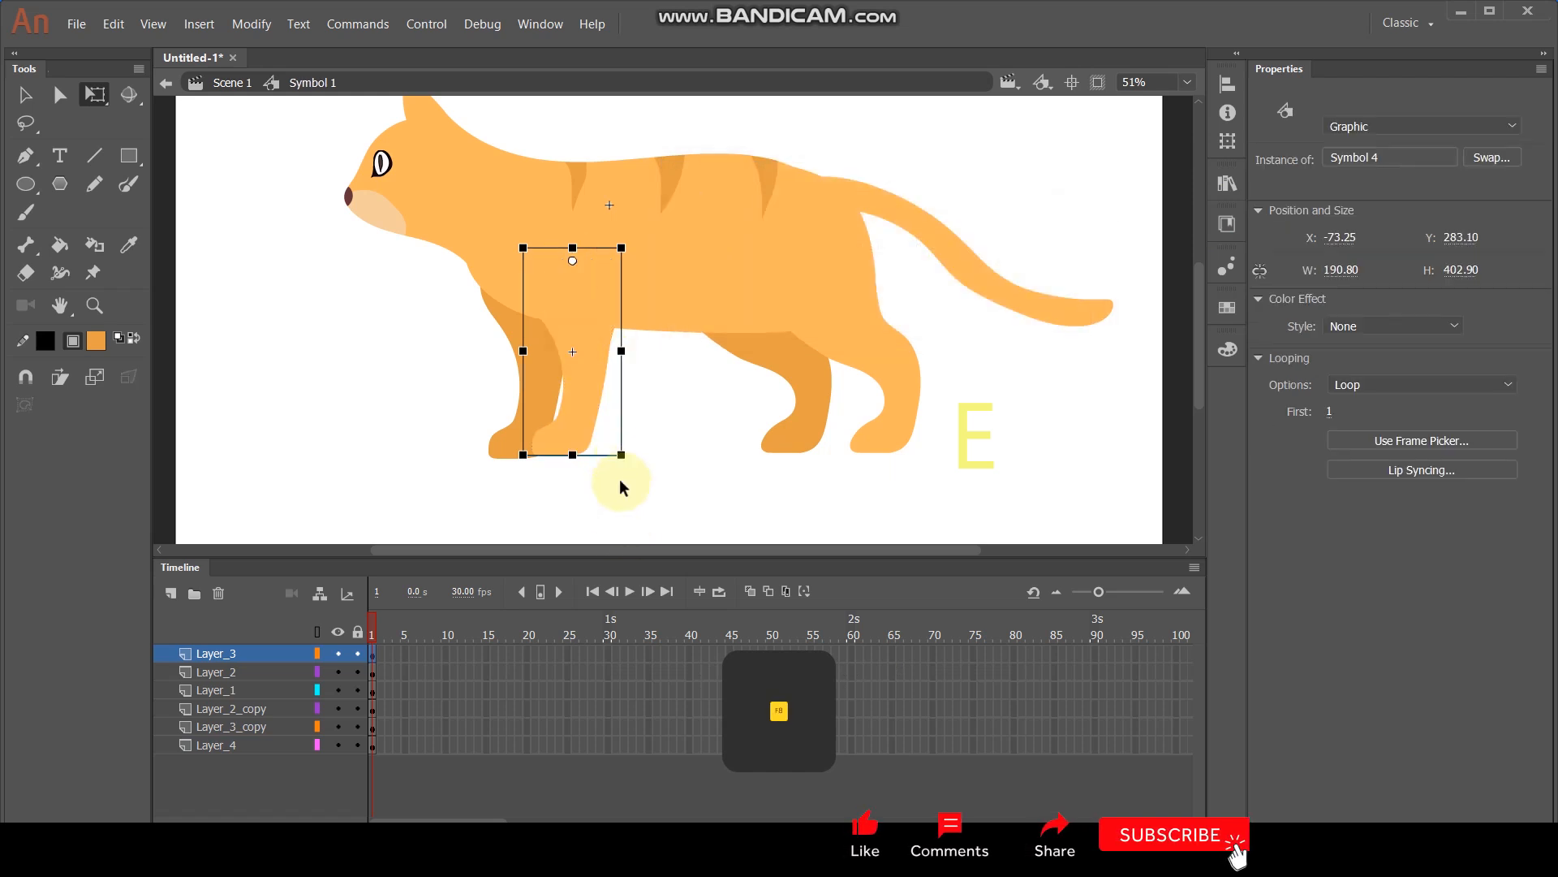
{"action": "left_click_drag", "start_coordinate": [626, 477], "coordinate": [683, 485]}
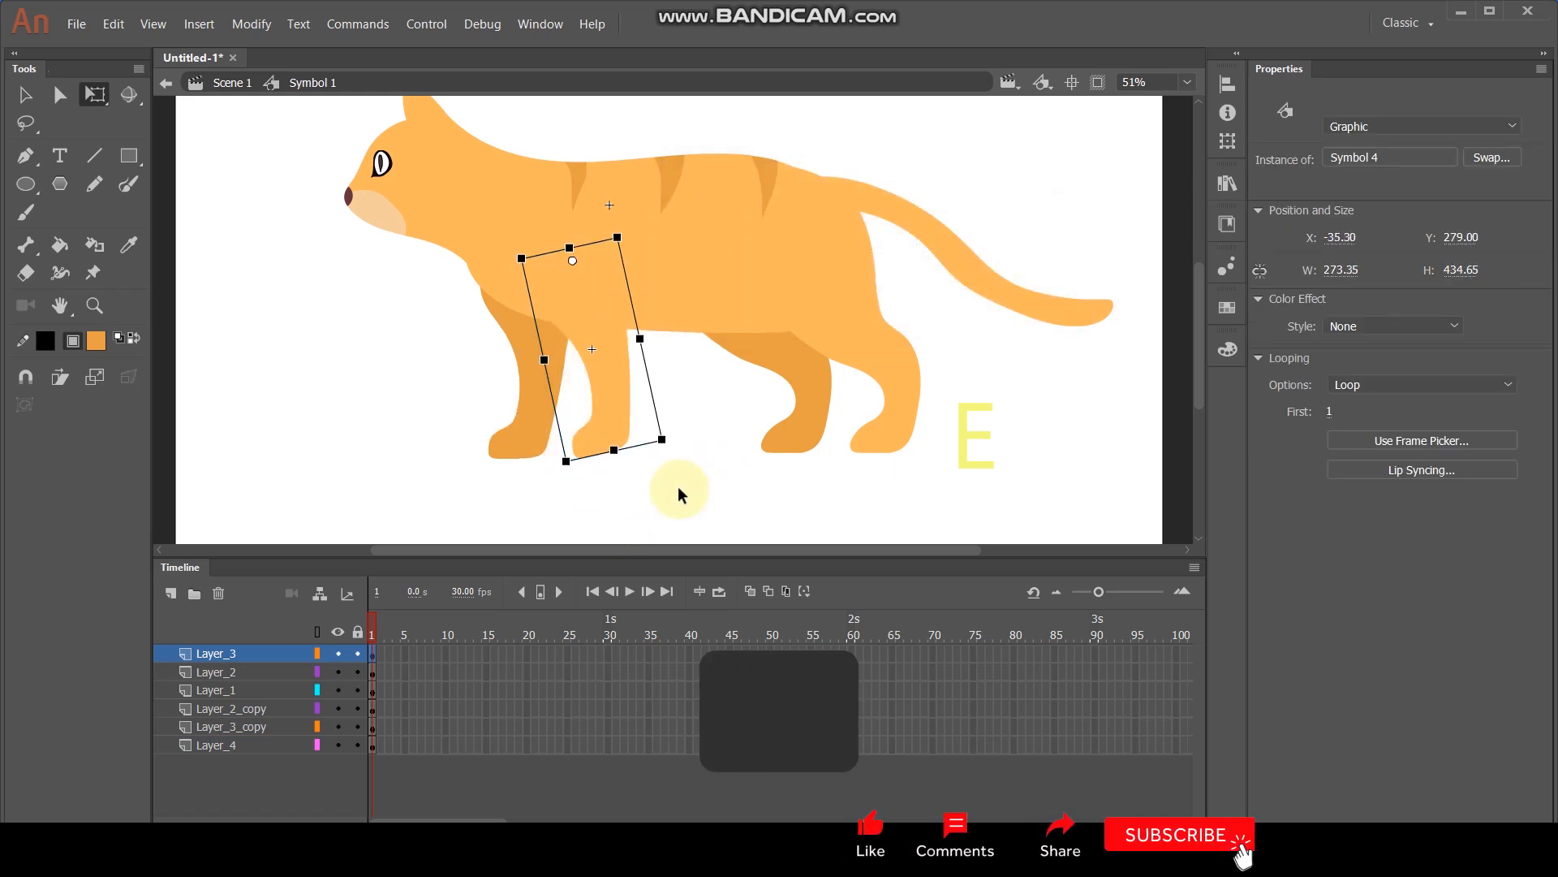
{"action": "key", "text": "ctrl+z"}
Convert the far front leg into a graphic symbol and place its transformation point at the top of the leg.
{"action": "left_click", "coordinate": [503, 446]}
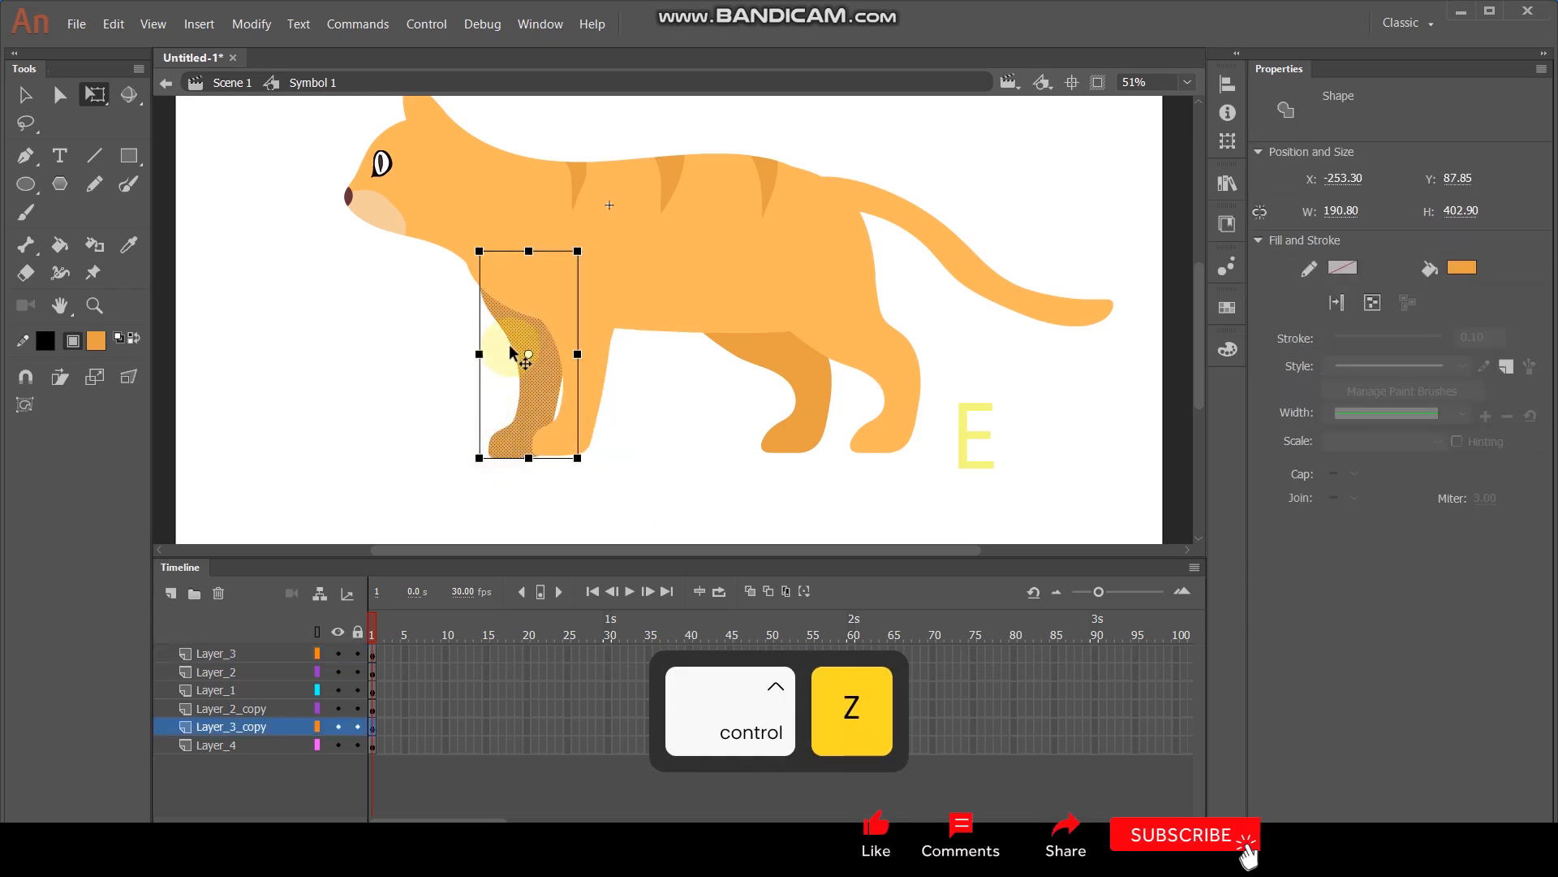
{"action": "key", "text": "F8"}
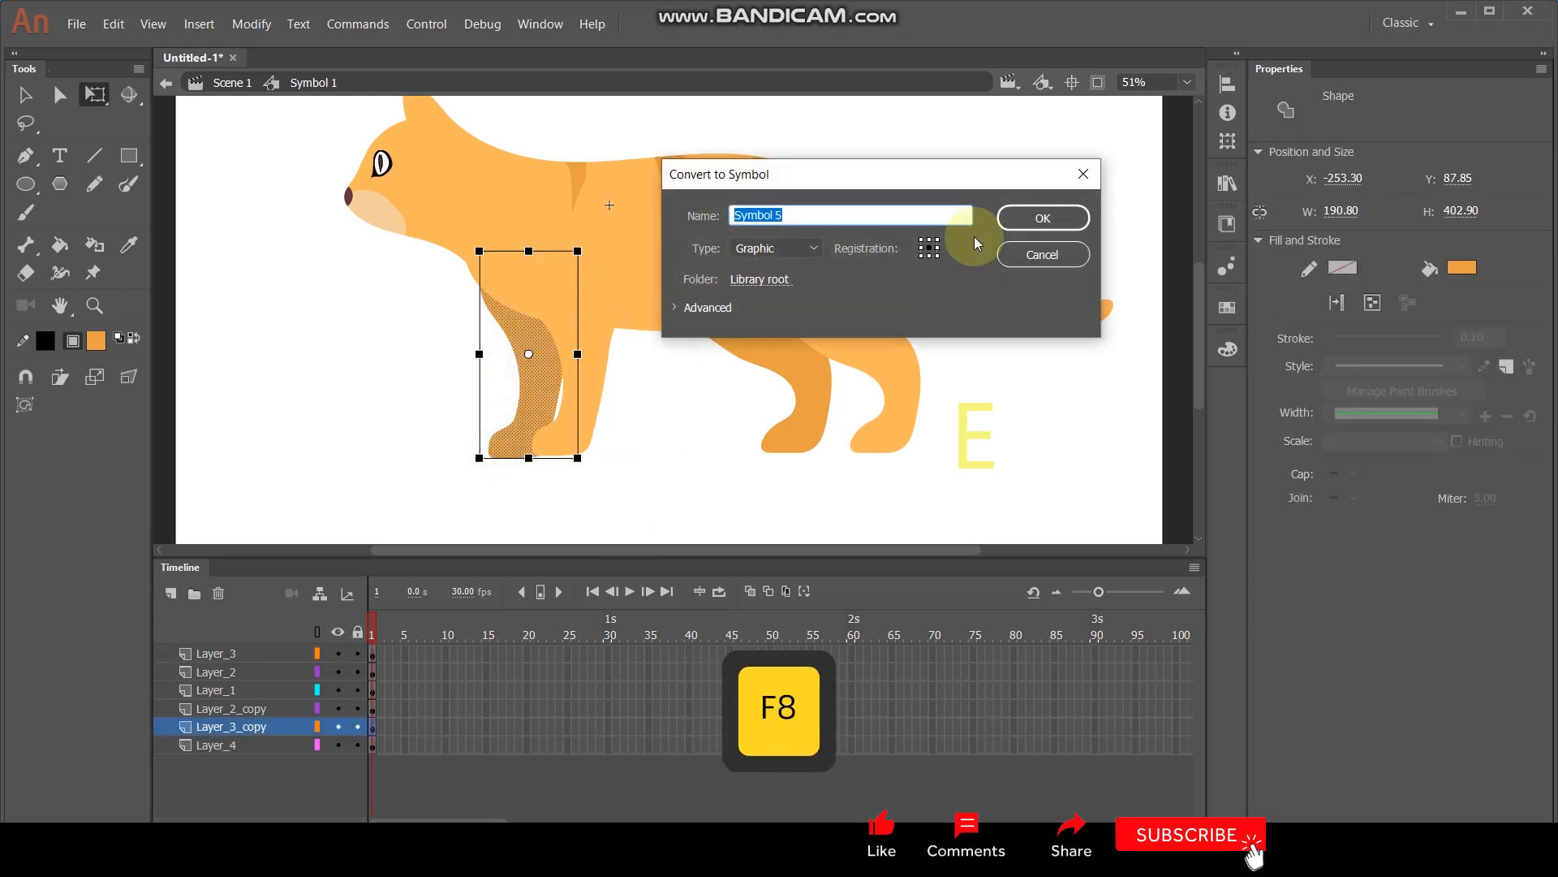
{"action": "left_click", "coordinate": [1009, 217]}
{"action": "left_click_drag", "start_coordinate": [528, 353], "coordinate": [528, 270]}
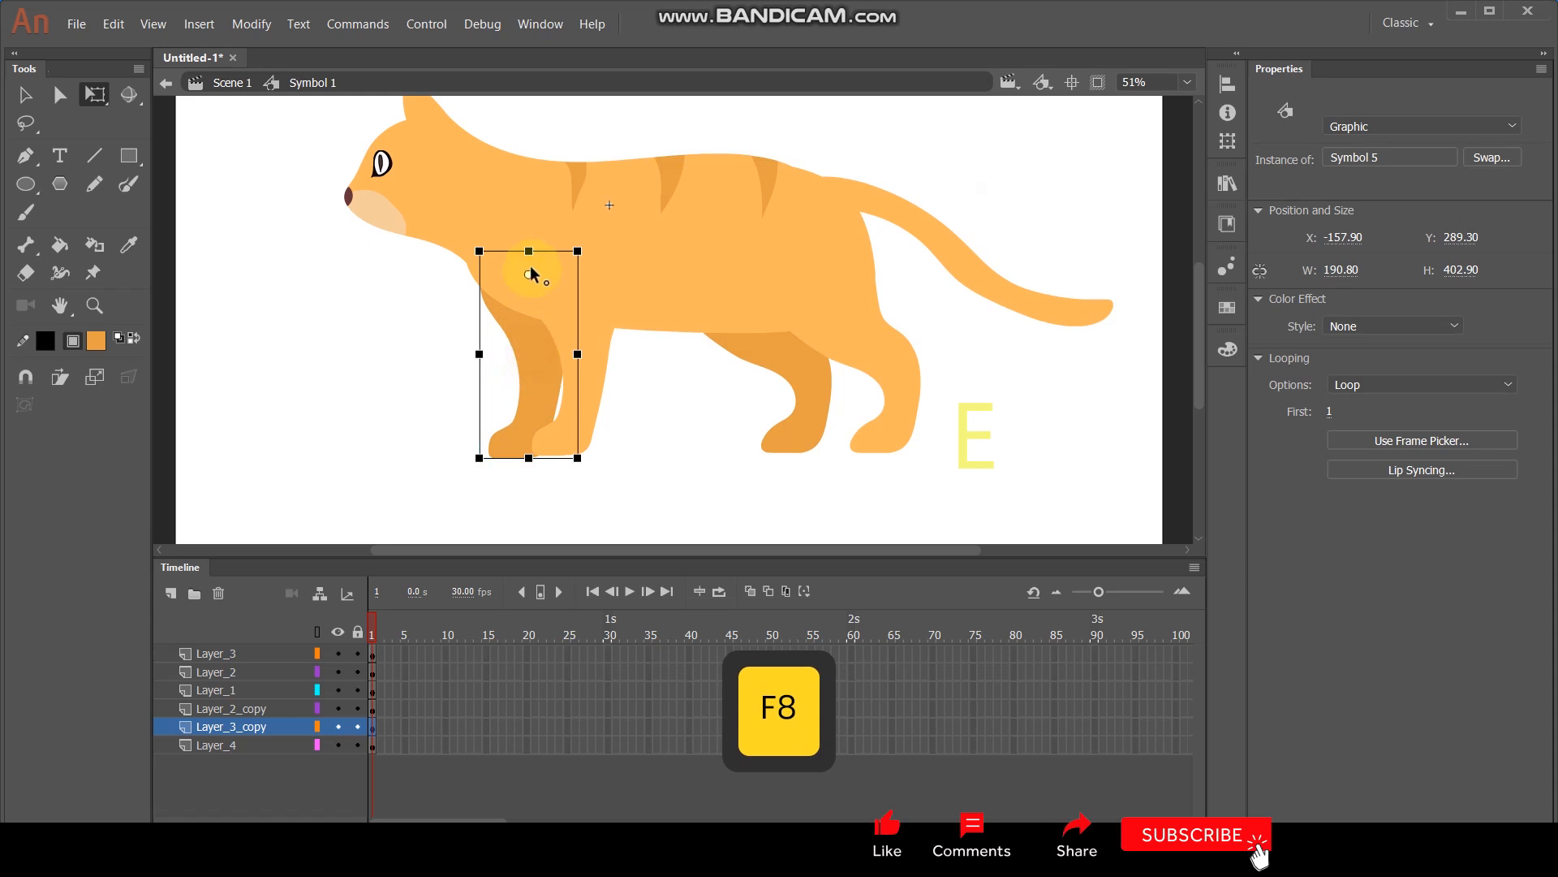
Convert the far hind leg into a graphic symbol and set its transformation point near the top of the leg.
{"action": "left_click", "coordinate": [797, 366]}
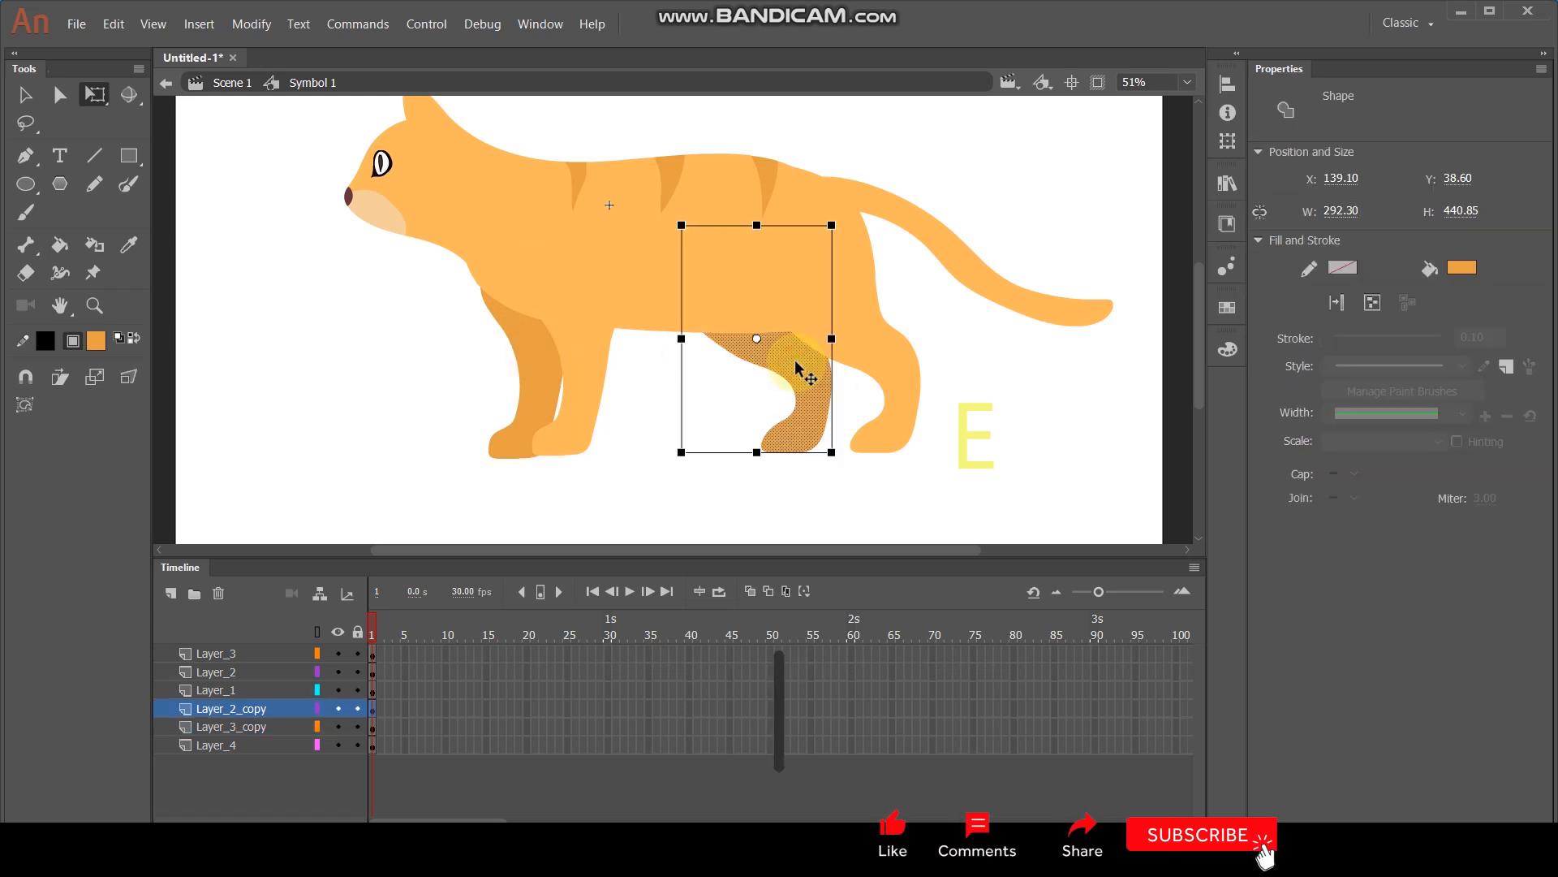
{"action": "key", "text": "F8"}
{"action": "left_click", "coordinate": [1033, 216]}
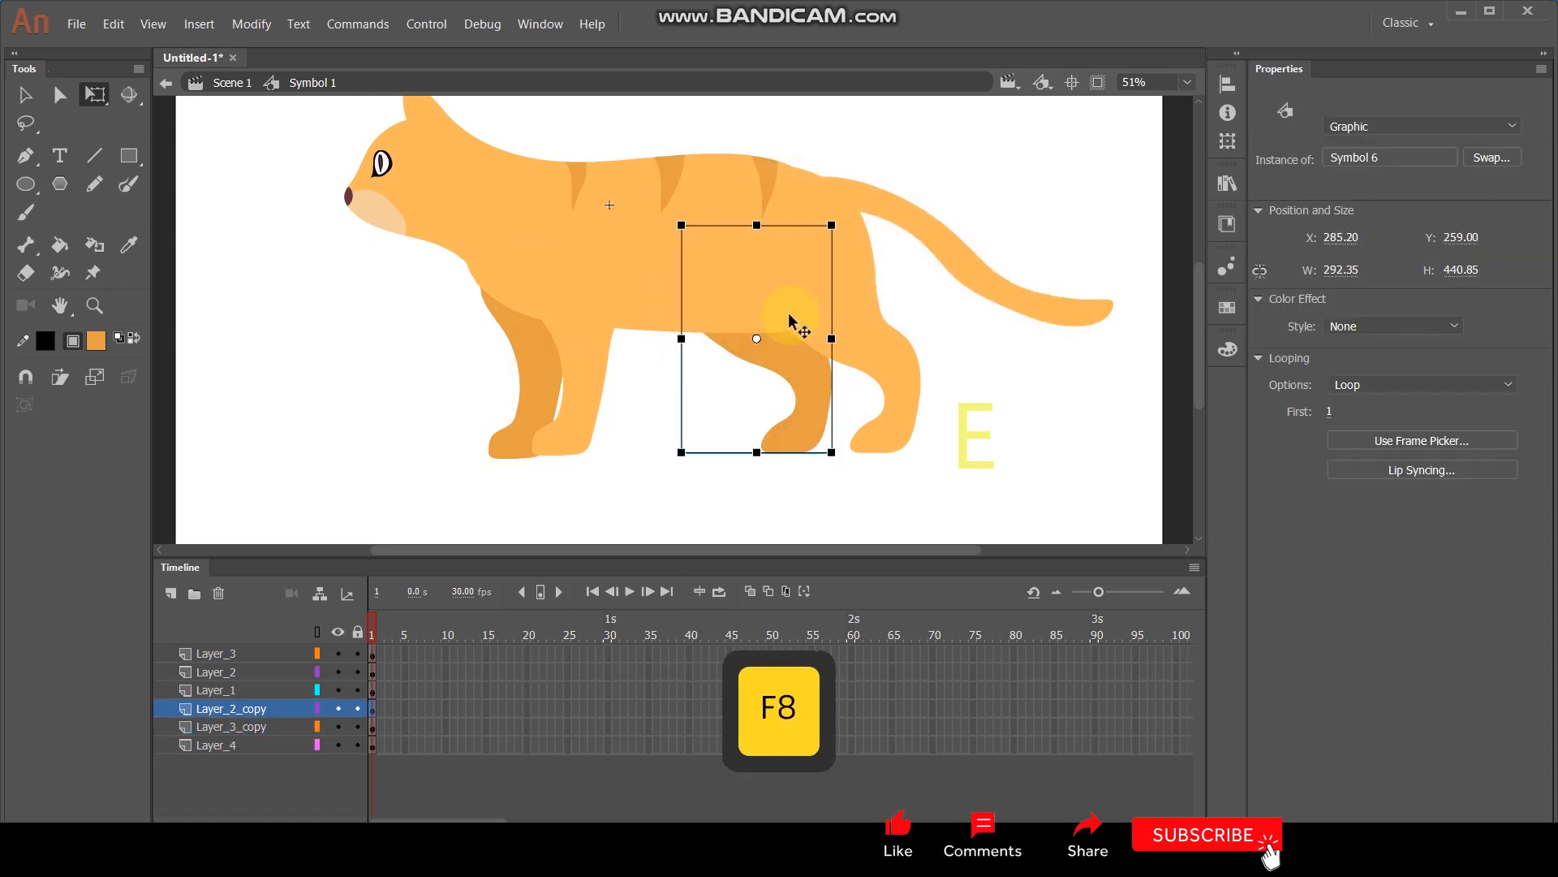
Convert the near hind leg into a graphic symbol and move its transformation point up to the hip.
{"action": "left_click", "coordinate": [885, 364]}
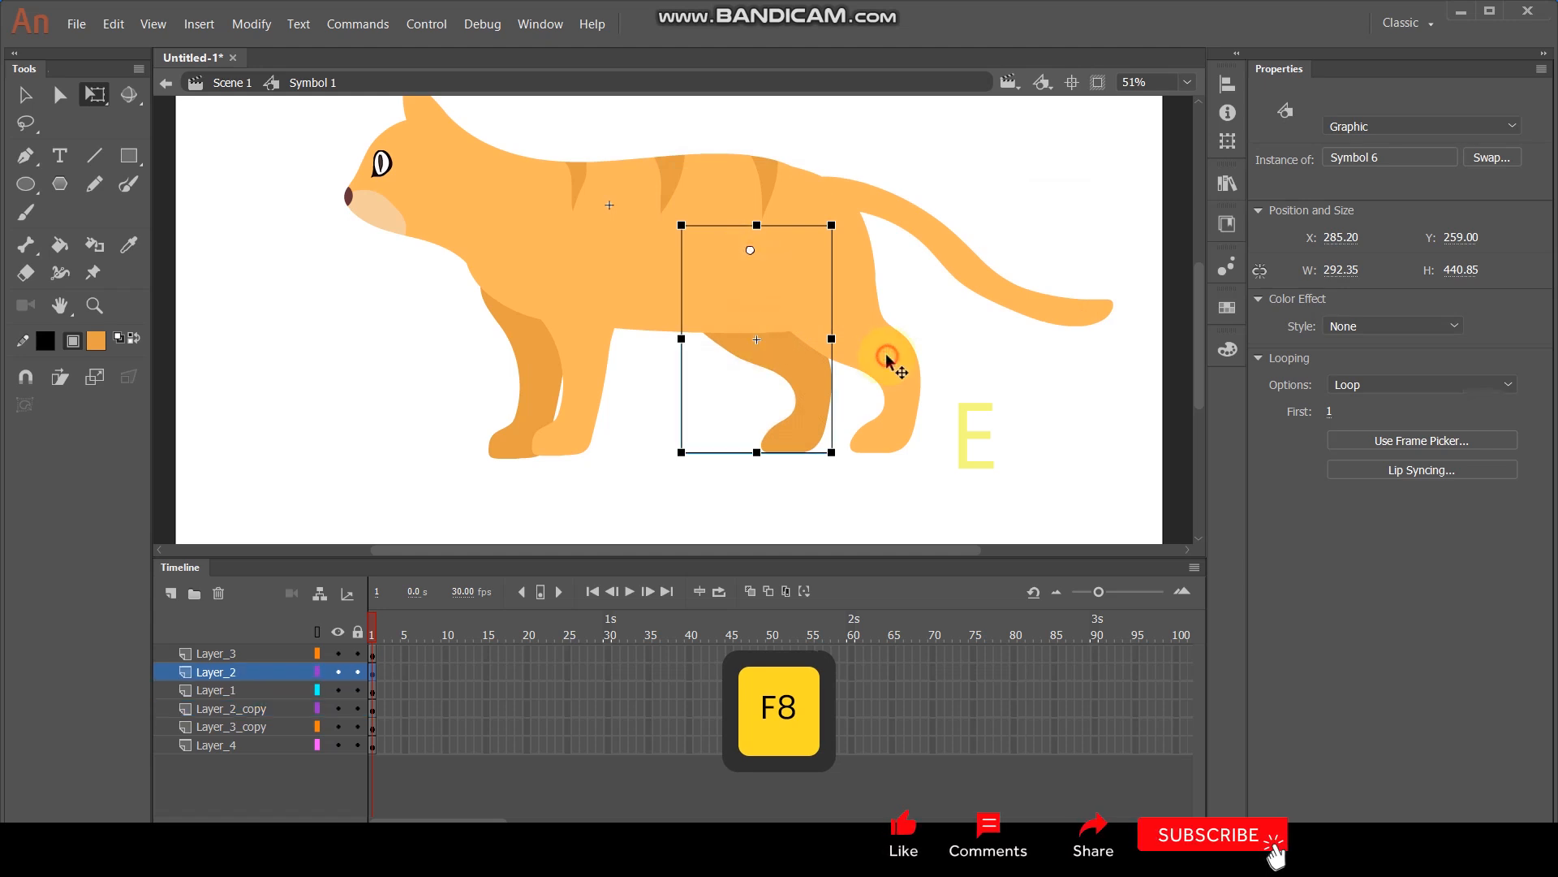
{"action": "key", "text": "F8"}
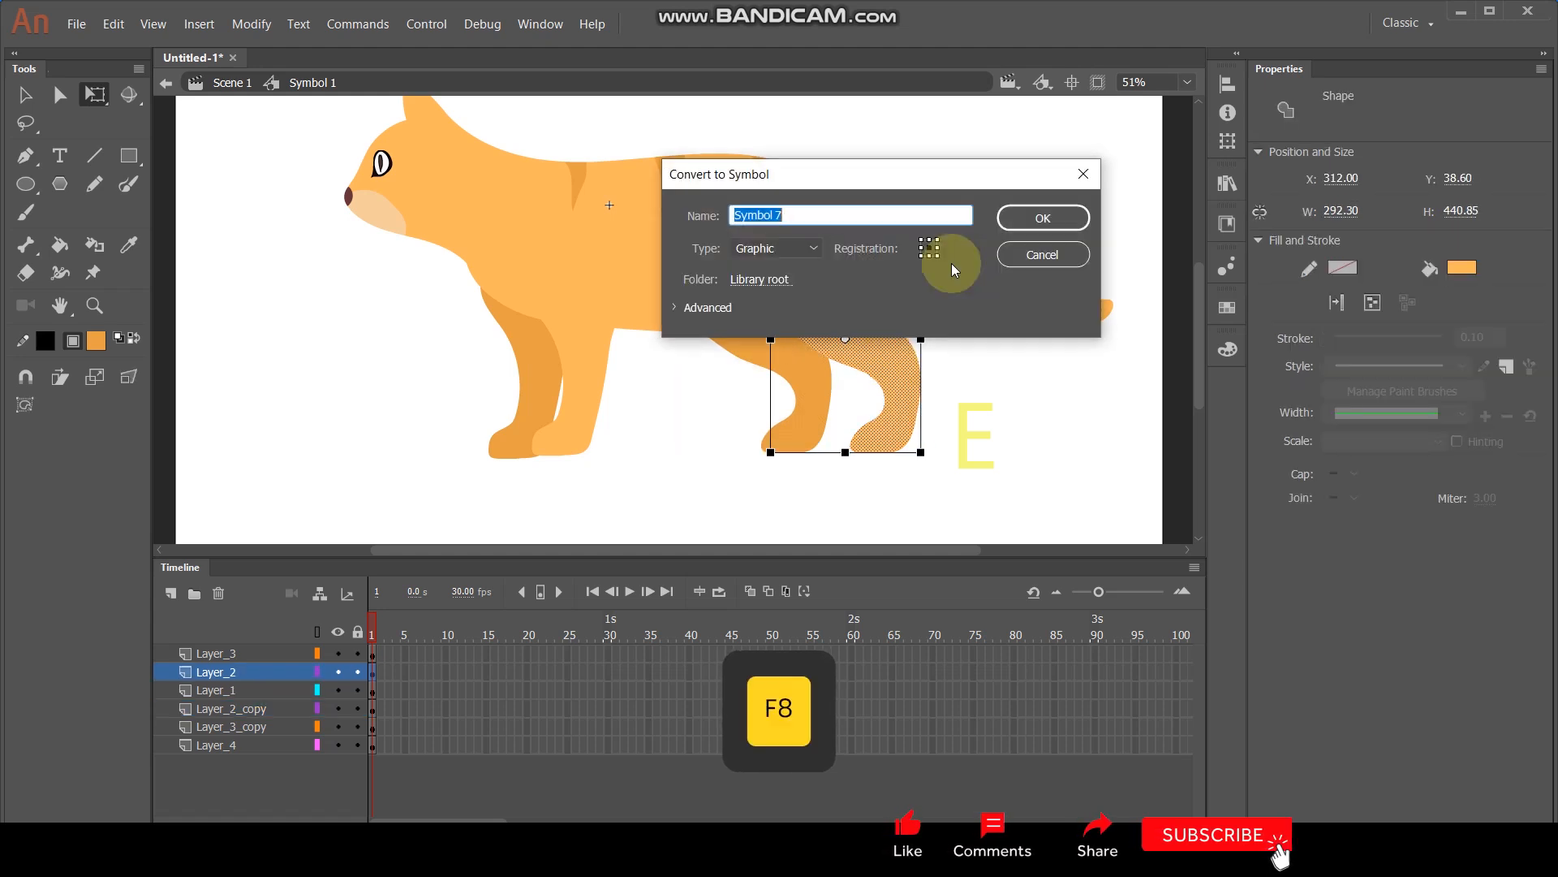
{"action": "left_click", "coordinate": [1037, 218]}
{"action": "left_click_drag", "start_coordinate": [846, 337], "coordinate": [839, 251]}
{"action": "left_click", "coordinate": [656, 504]}
Nudge the near front leg down 6 pixels to Y 289.10.
{"action": "scroll", "coordinate": [738, 365], "scroll_direction": "down", "scroll_amount": 2, "text": "ctrl"}
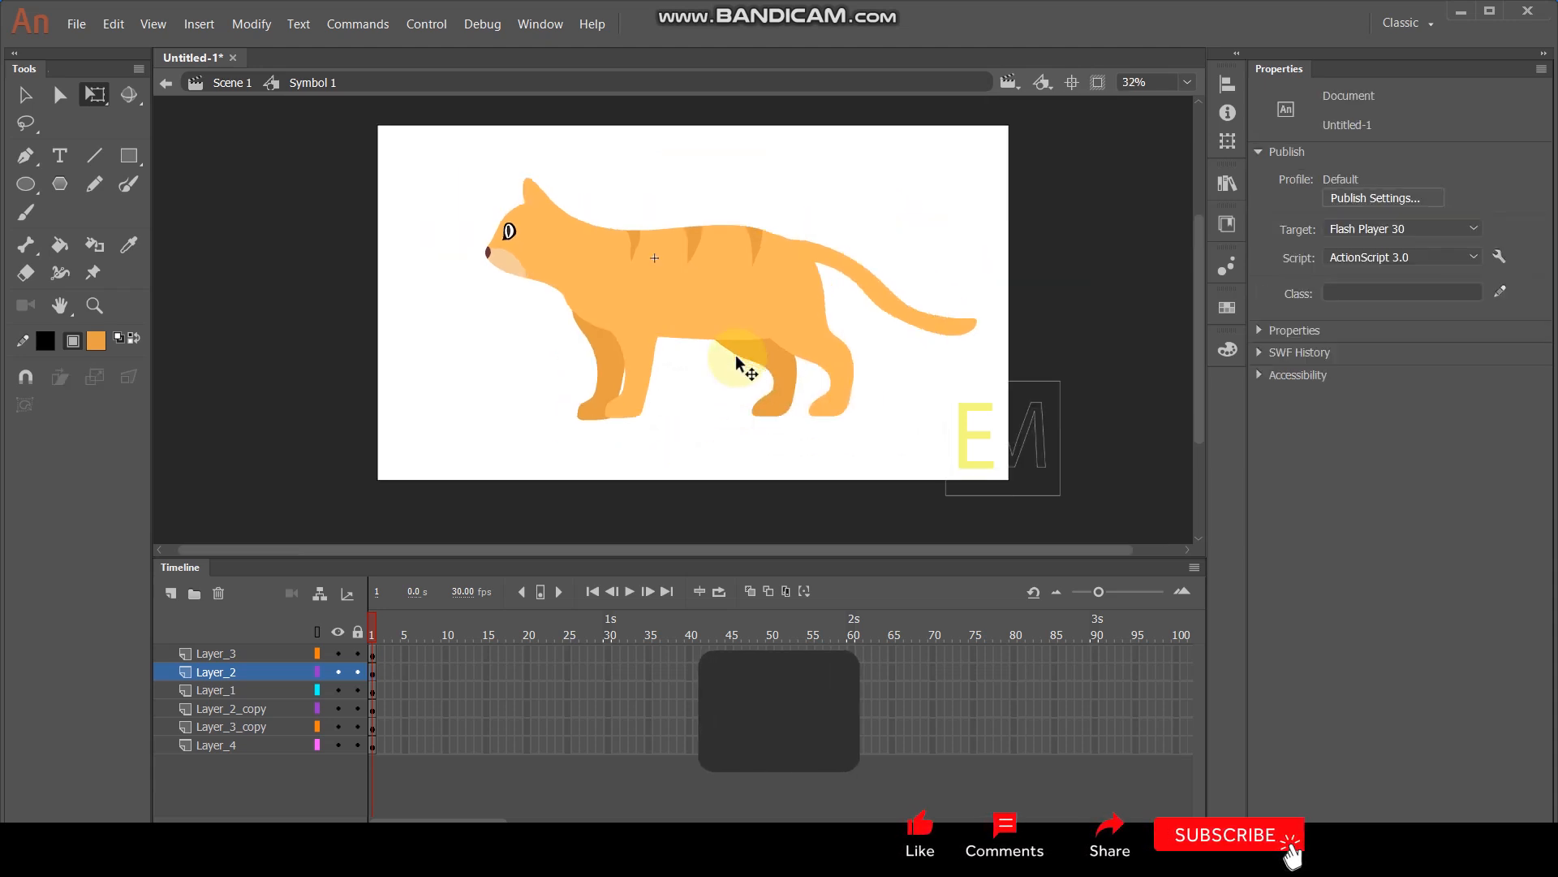
{"action": "scroll", "coordinate": [730, 354], "scroll_direction": "up", "scroll_amount": 1, "text": "ctrl"}
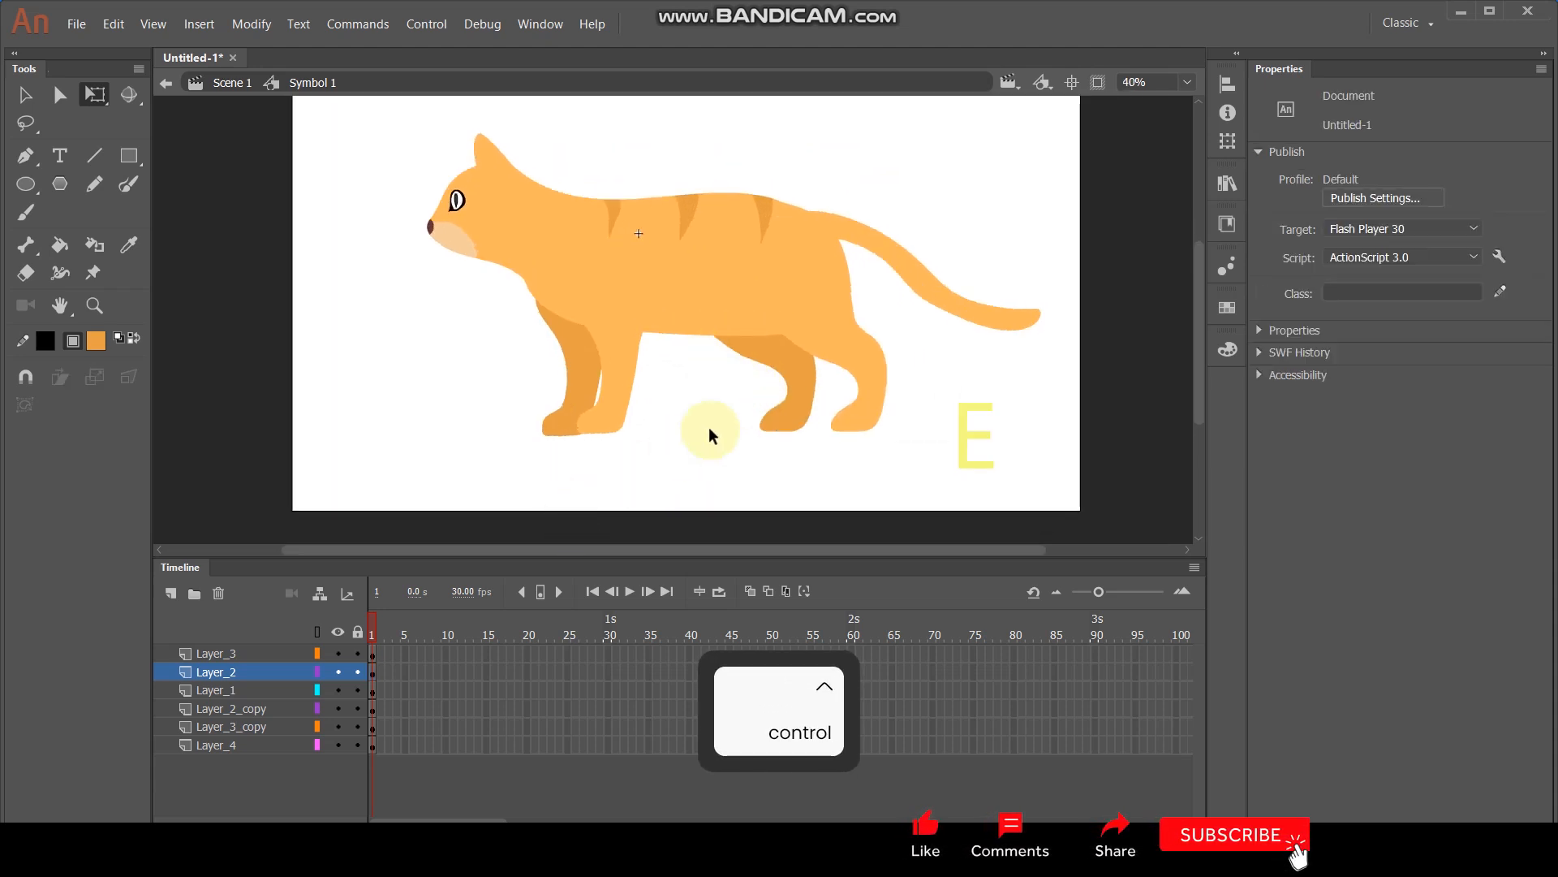
{"action": "left_click", "coordinate": [608, 424]}
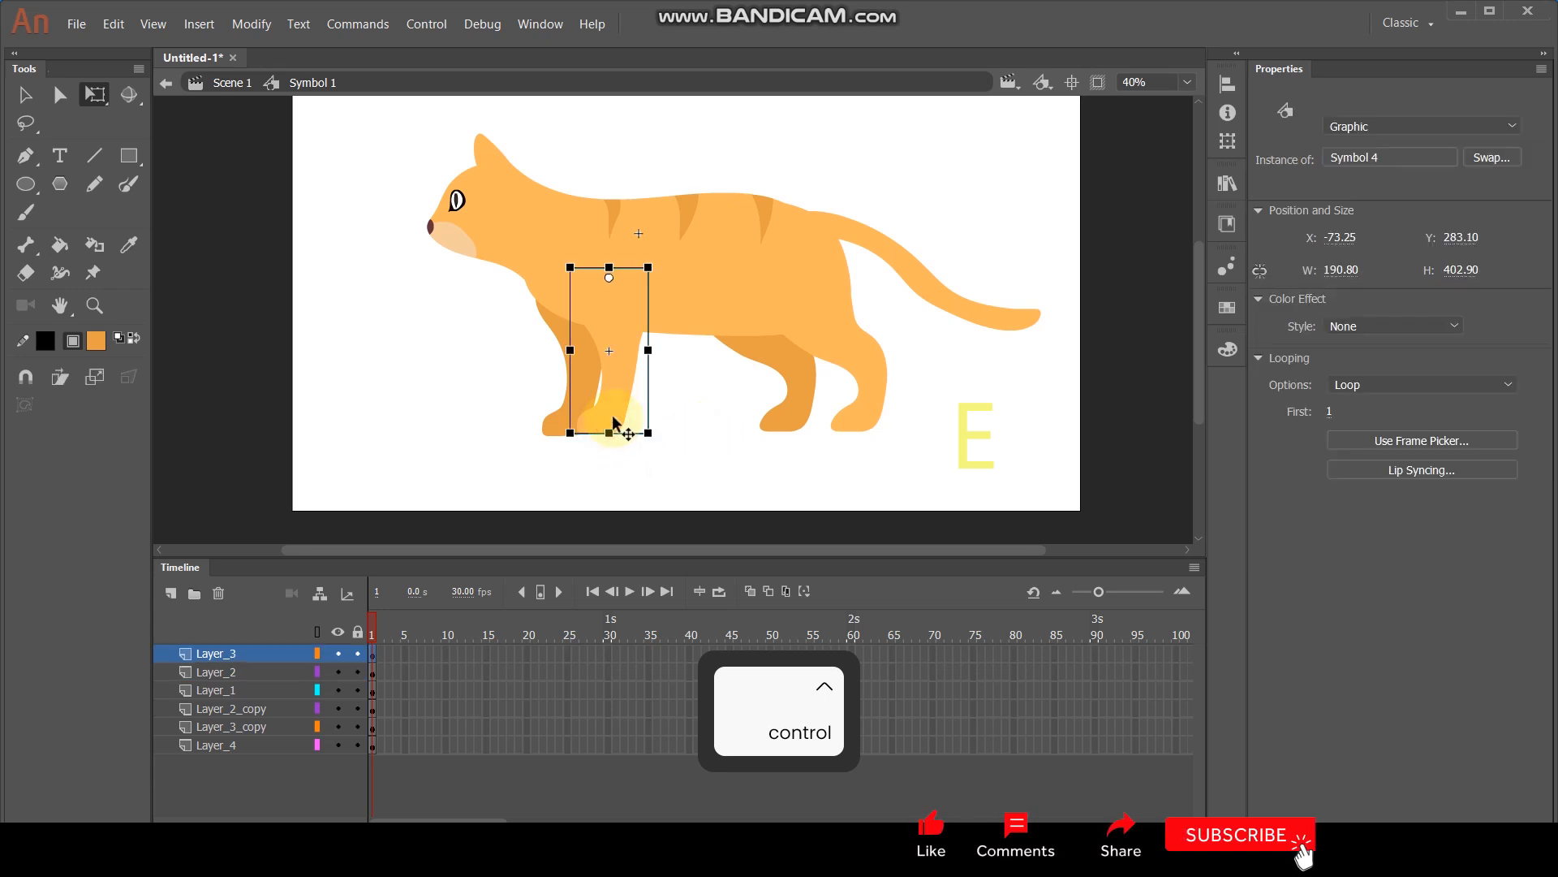
{"action": "scroll", "coordinate": [651, 450], "scroll_direction": "up", "scroll_amount": 1, "text": "ctrl"}
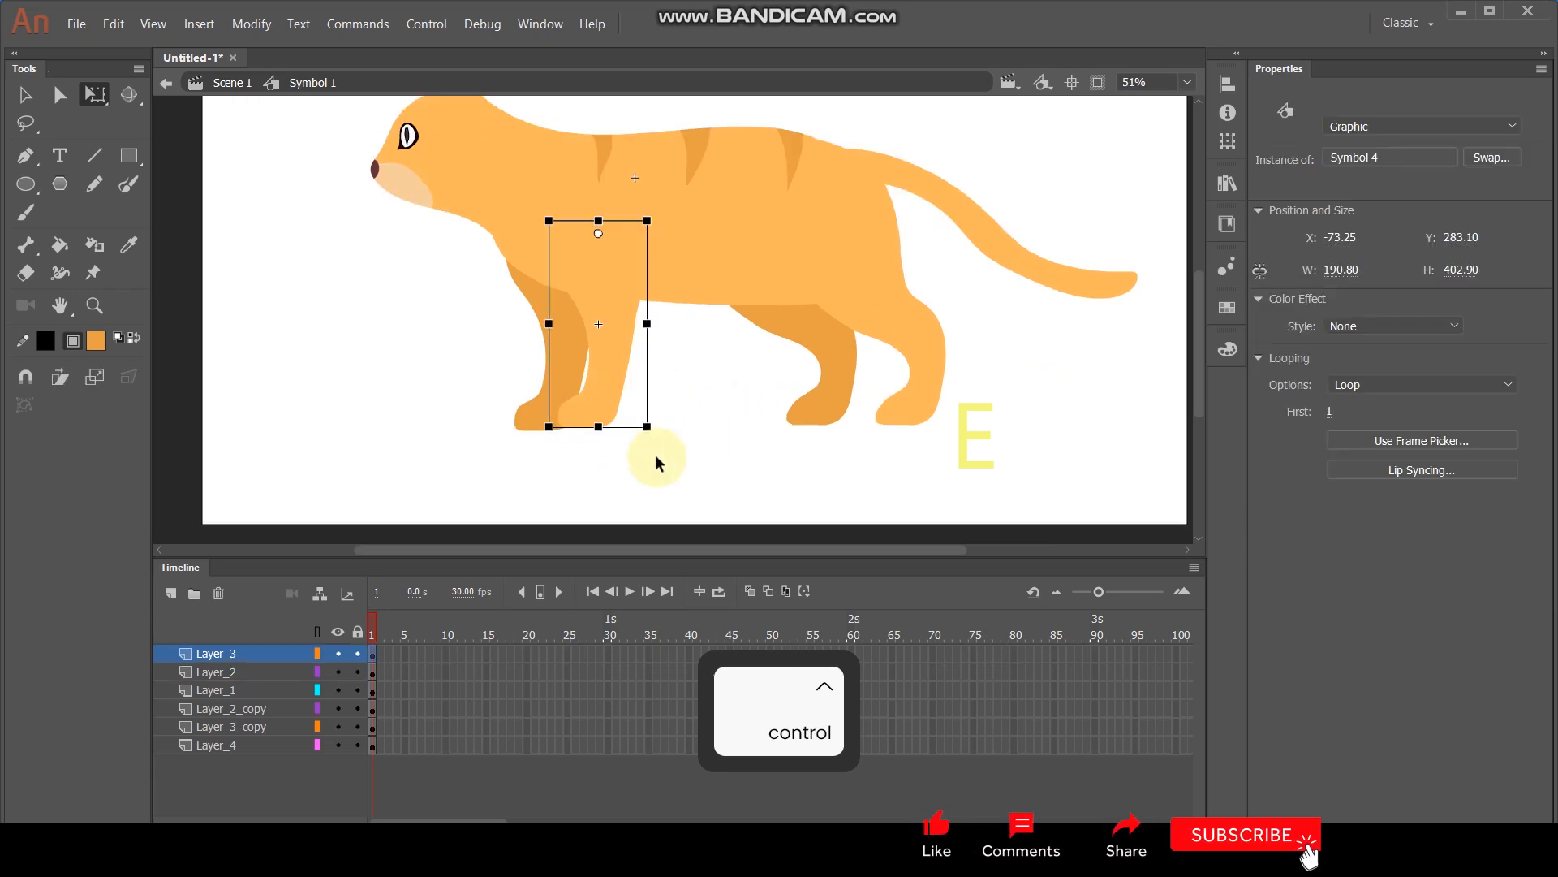
{"action": "key", "text": "Down"}
{"action": "key", "text": "Down"}
{"action": "key", "text": "Down"}
{"action": "key", "text": "Down"}
{"action": "key", "text": "Down"}
{"action": "key", "text": "Down"}
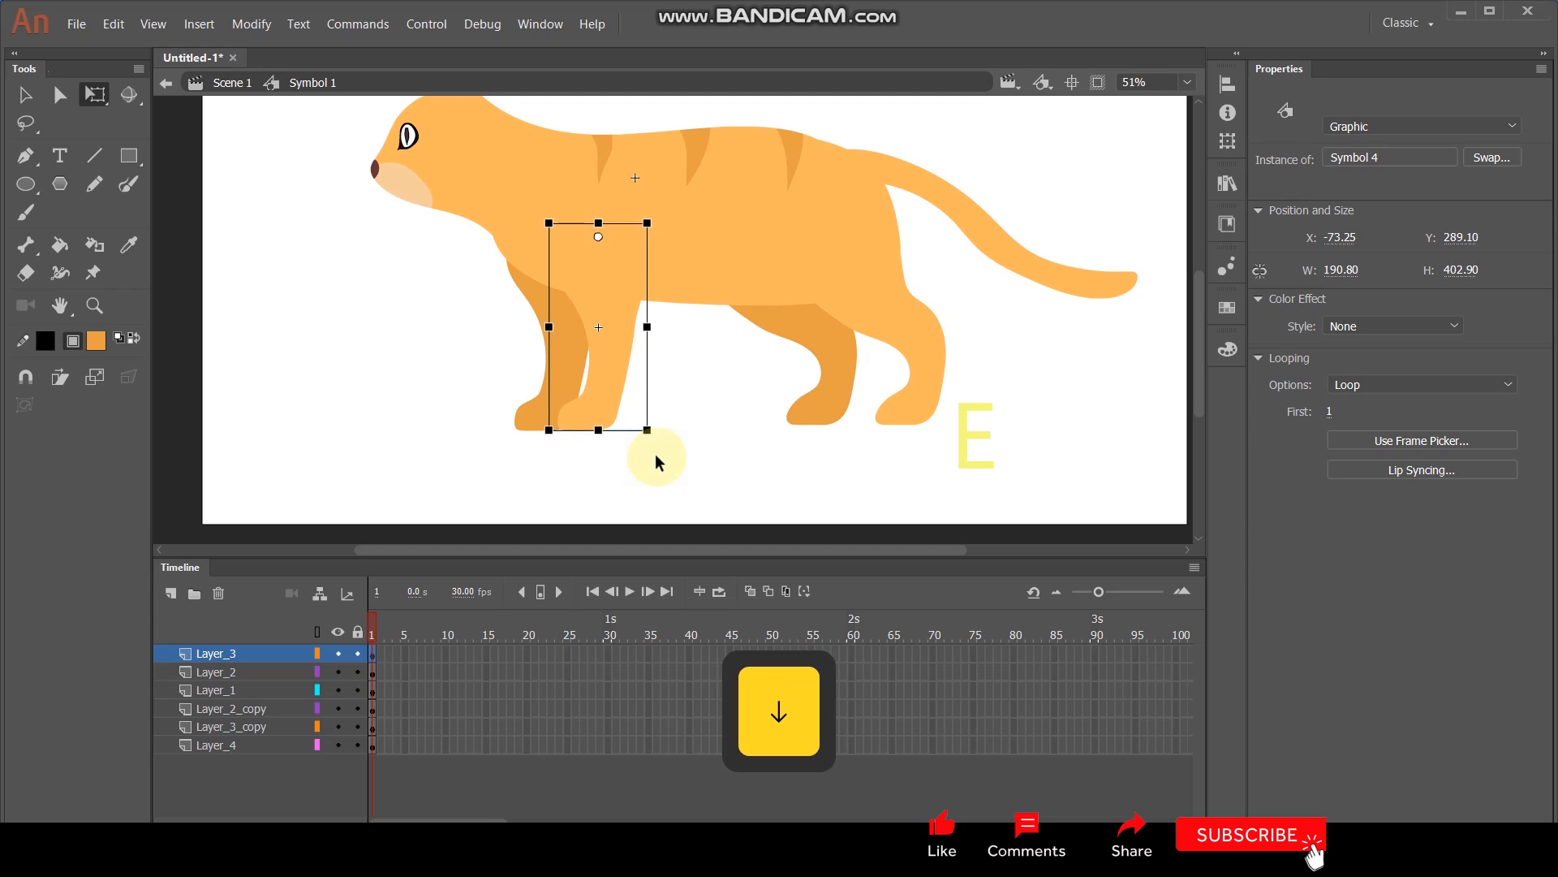
{"action": "left_click", "coordinate": [723, 386]}
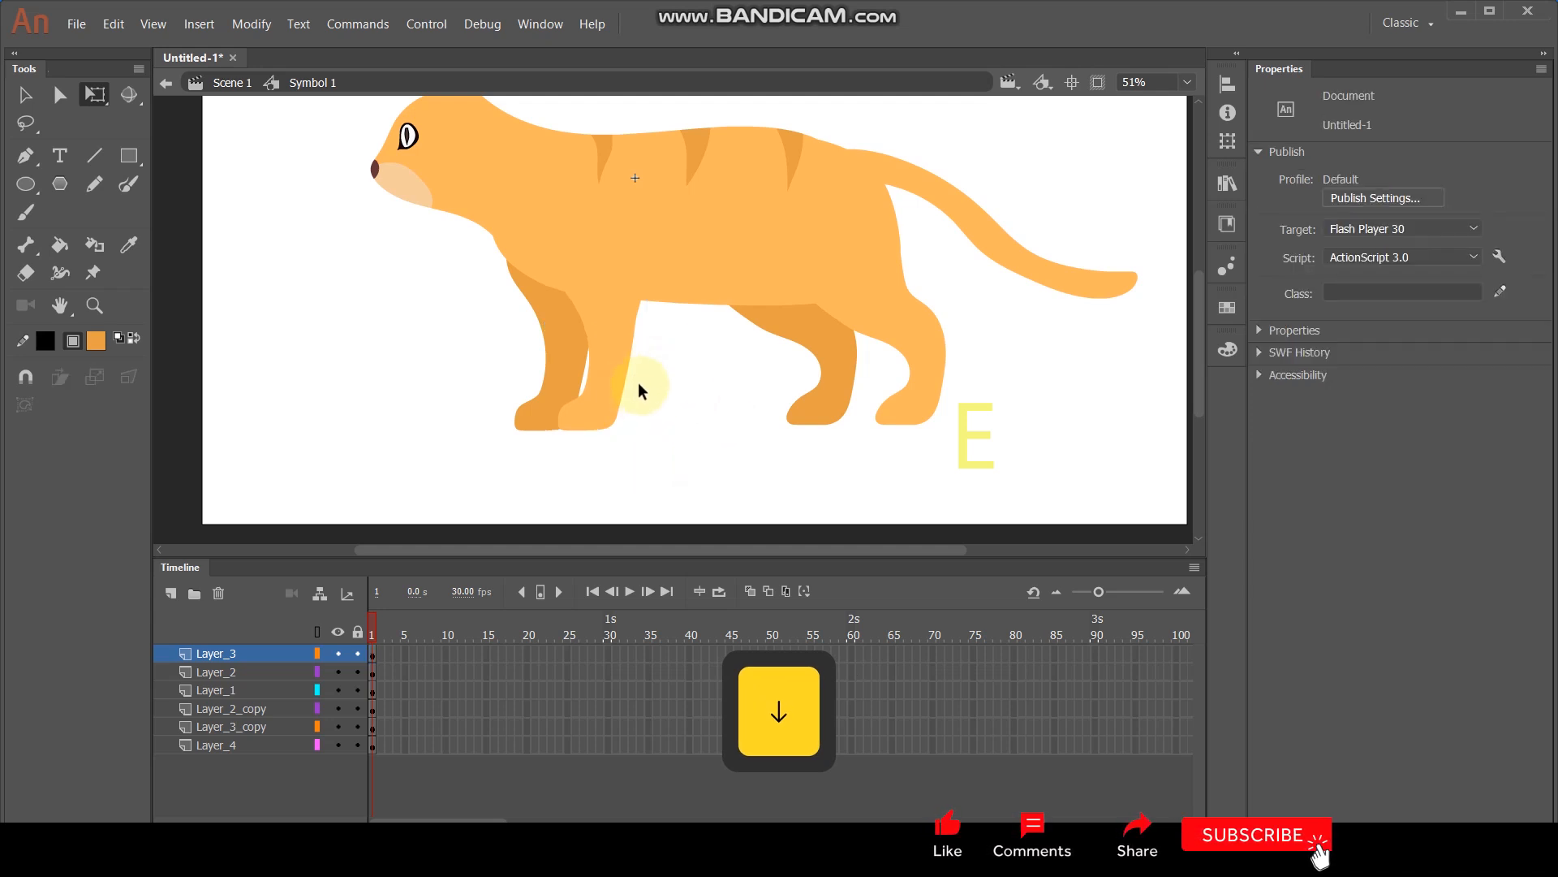
Pose the front legs on frame 1 by rotating the near one forward and the far one backward about their tops.
{"action": "left_click", "coordinate": [620, 392]}
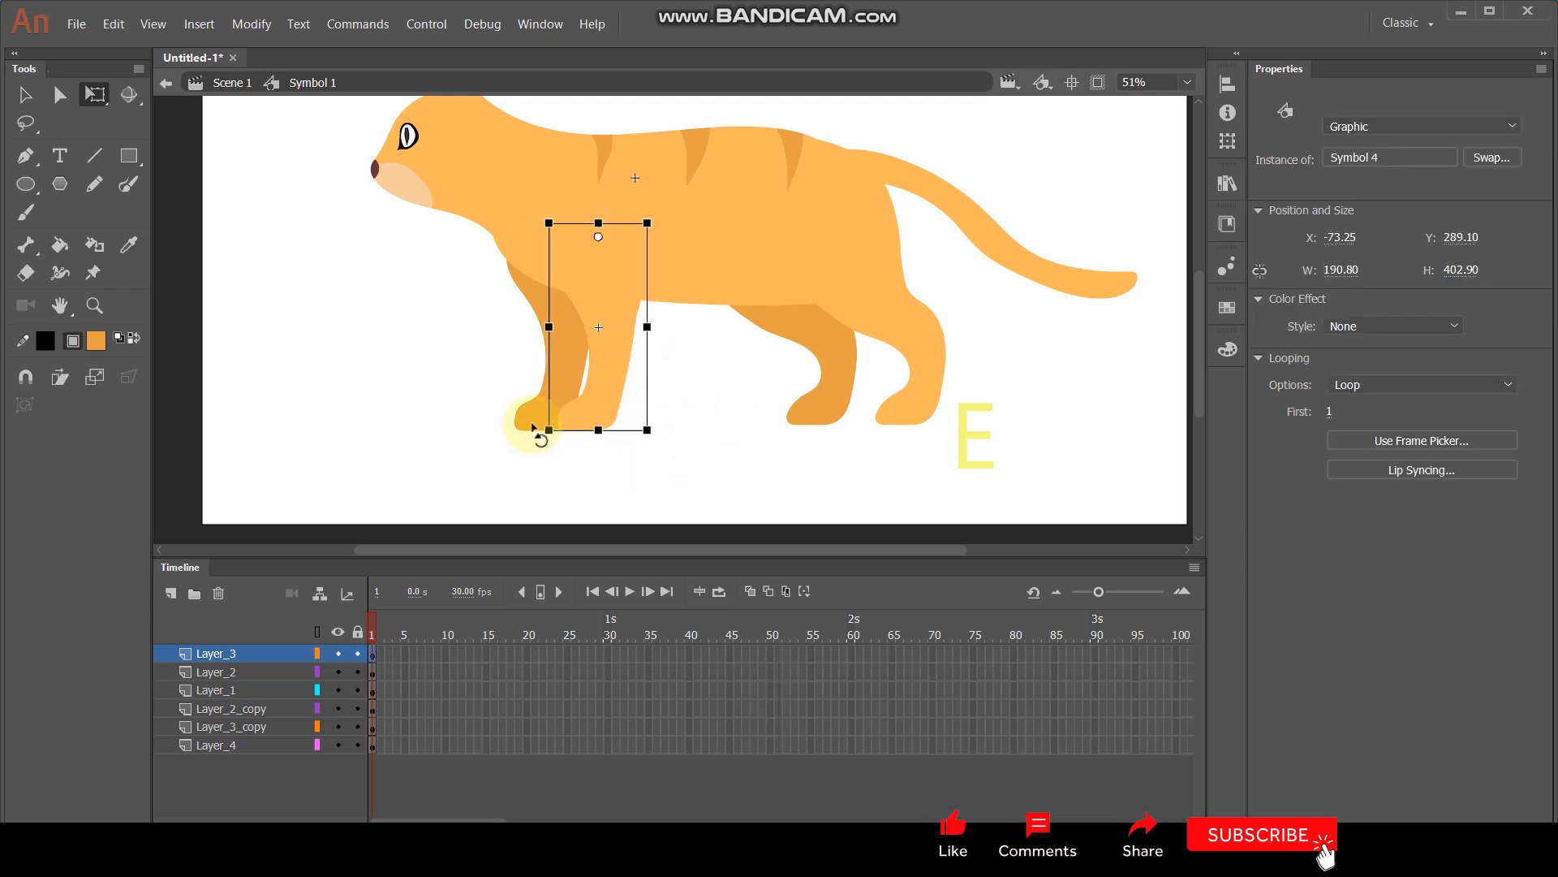
{"action": "left_click_drag", "start_coordinate": [654, 446], "coordinate": [720, 431]}
{"action": "left_click", "coordinate": [499, 451]}
{"action": "left_click", "coordinate": [533, 438]}
{"action": "left_click_drag", "start_coordinate": [636, 383], "coordinate": [635, 375]}
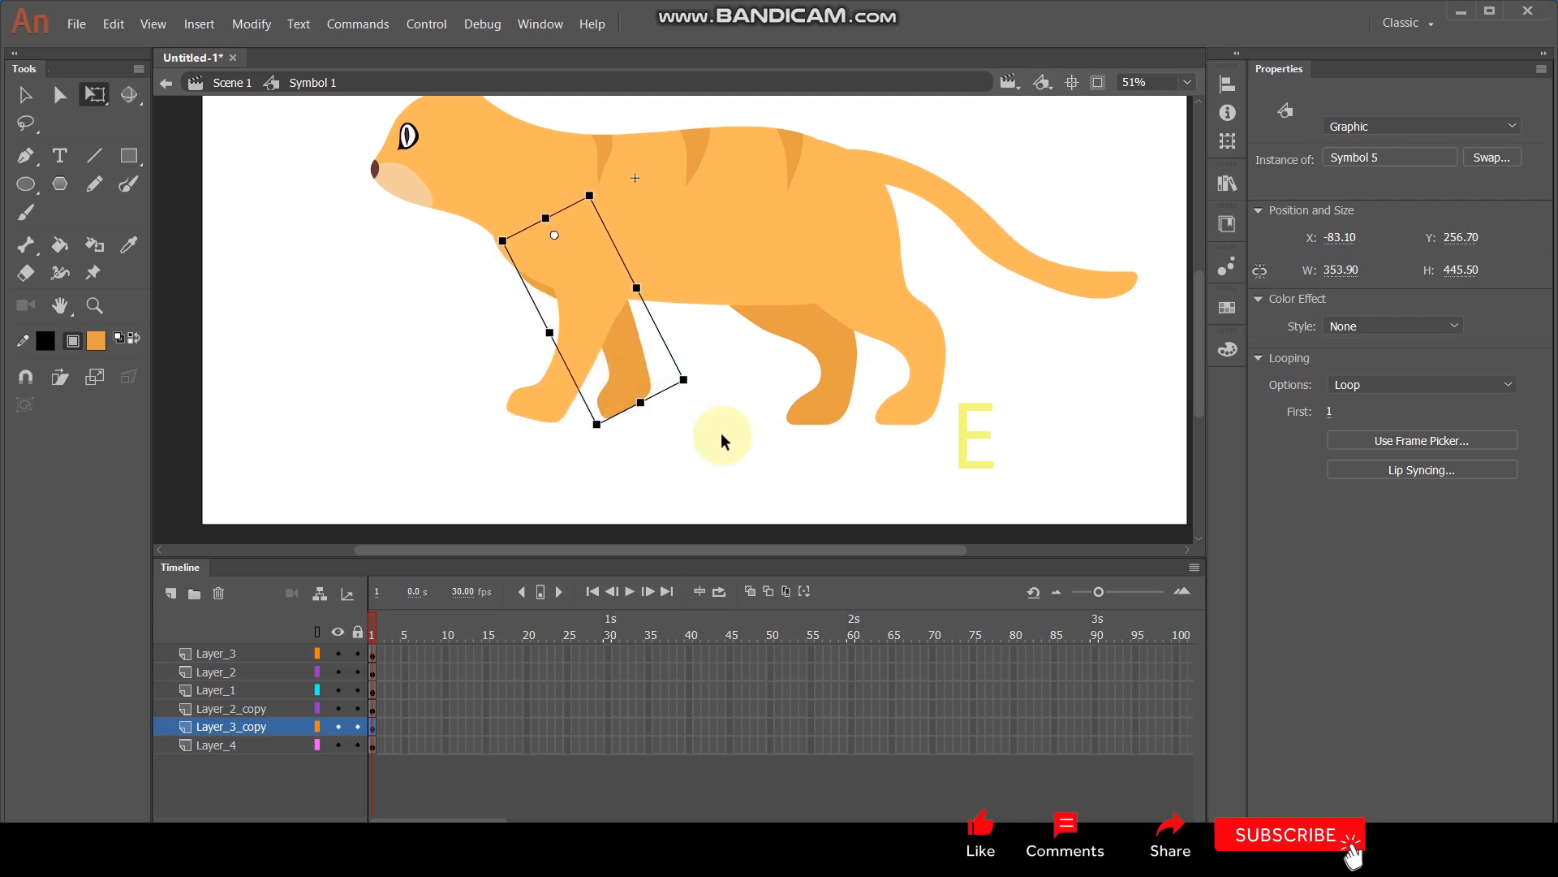
{"action": "left_click", "coordinate": [824, 455]}
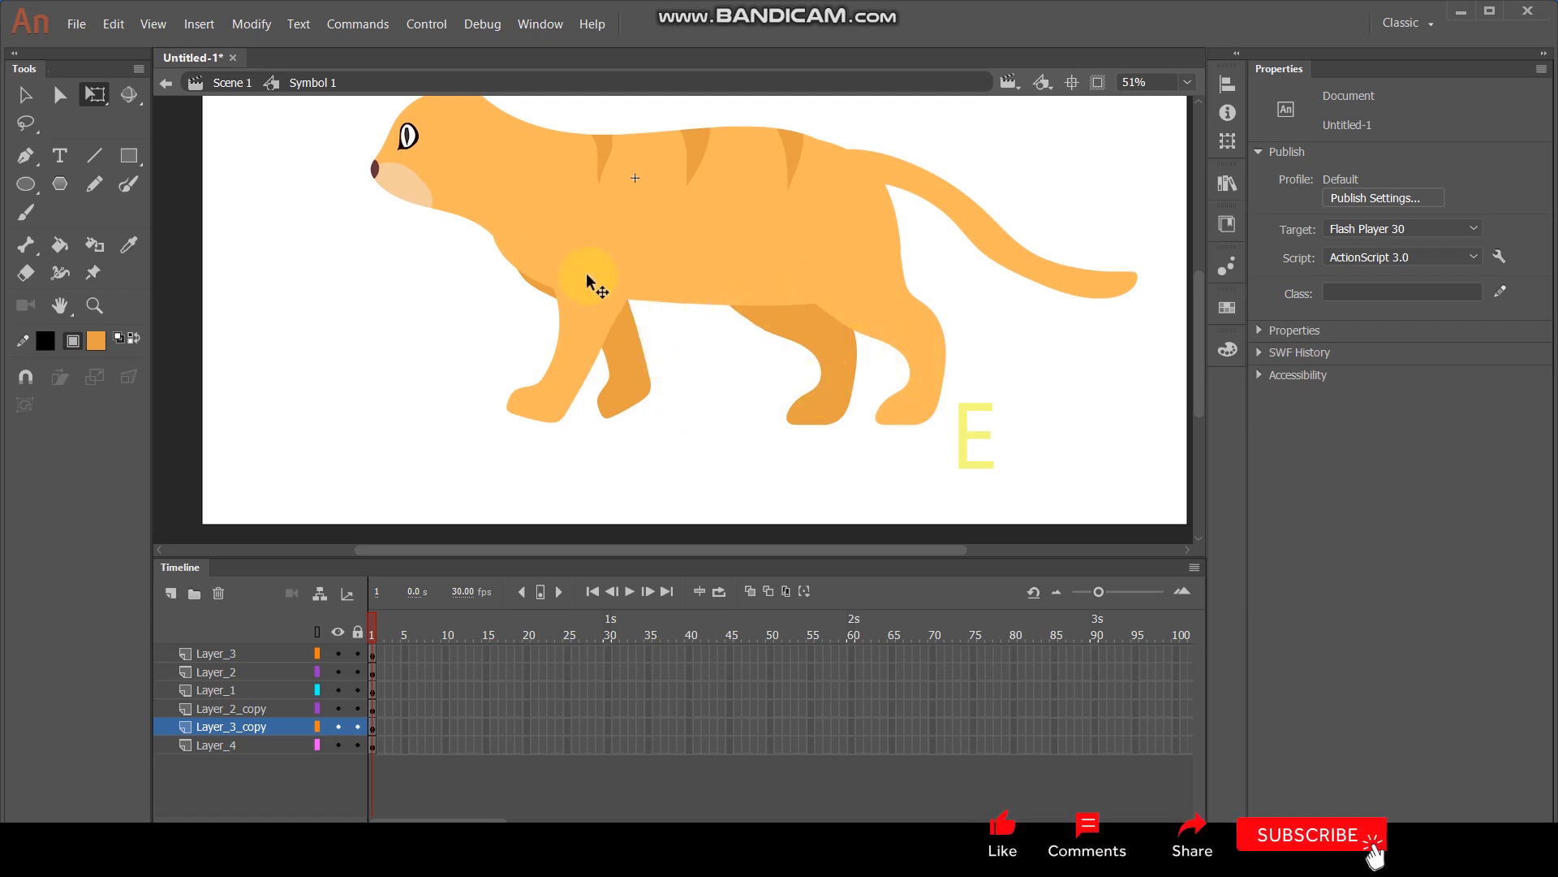
{"action": "left_click", "coordinate": [835, 397]}
{"action": "left_click_drag", "start_coordinate": [848, 392], "coordinate": [830, 348]}
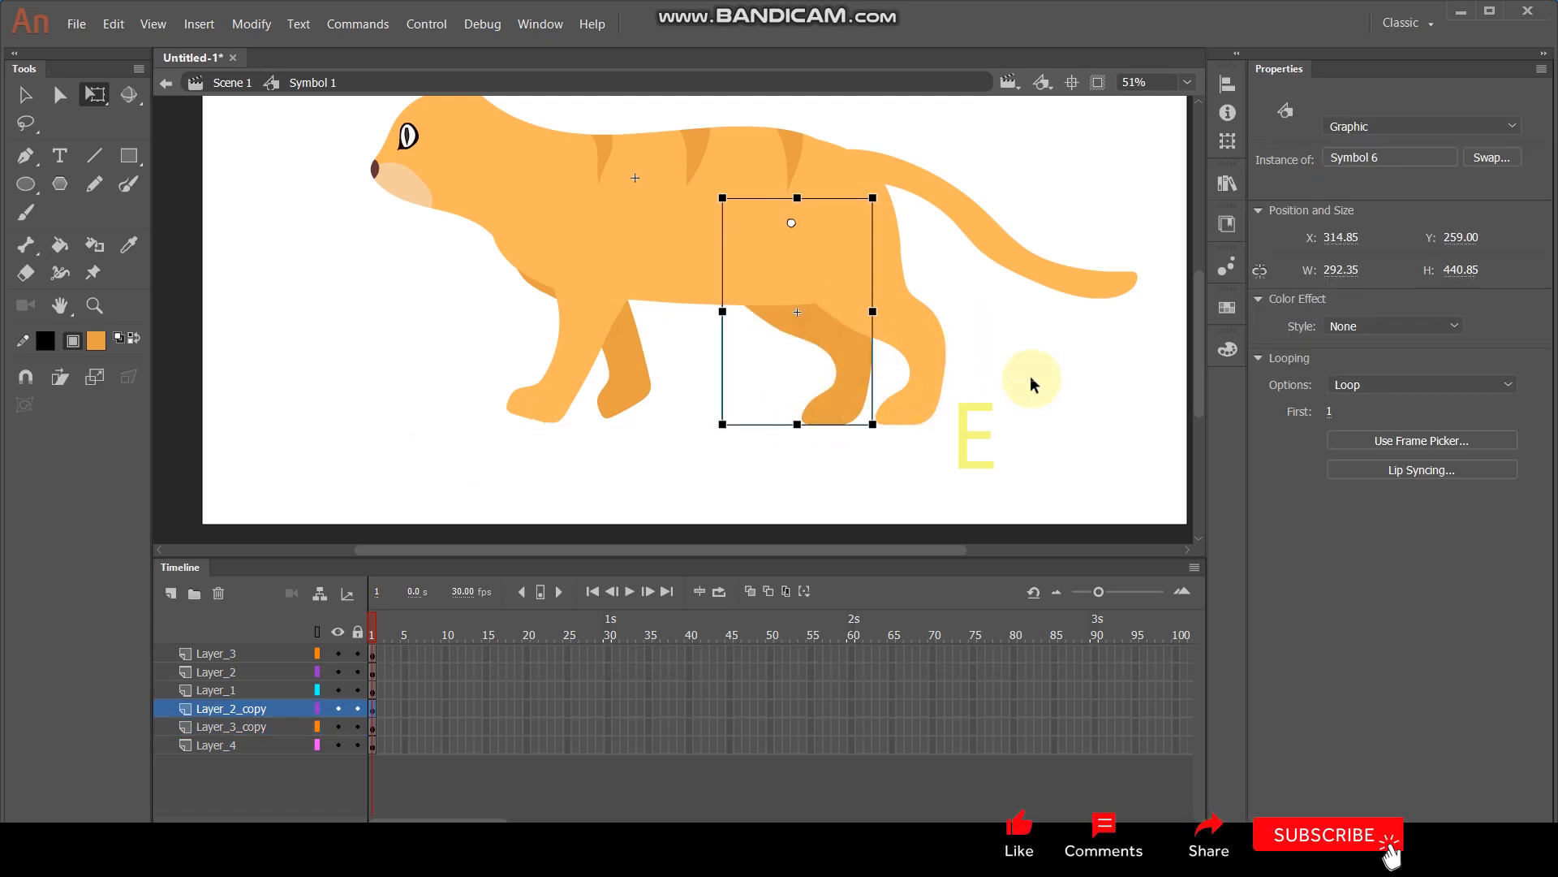
{"action": "key", "text": "ctrl+z"}
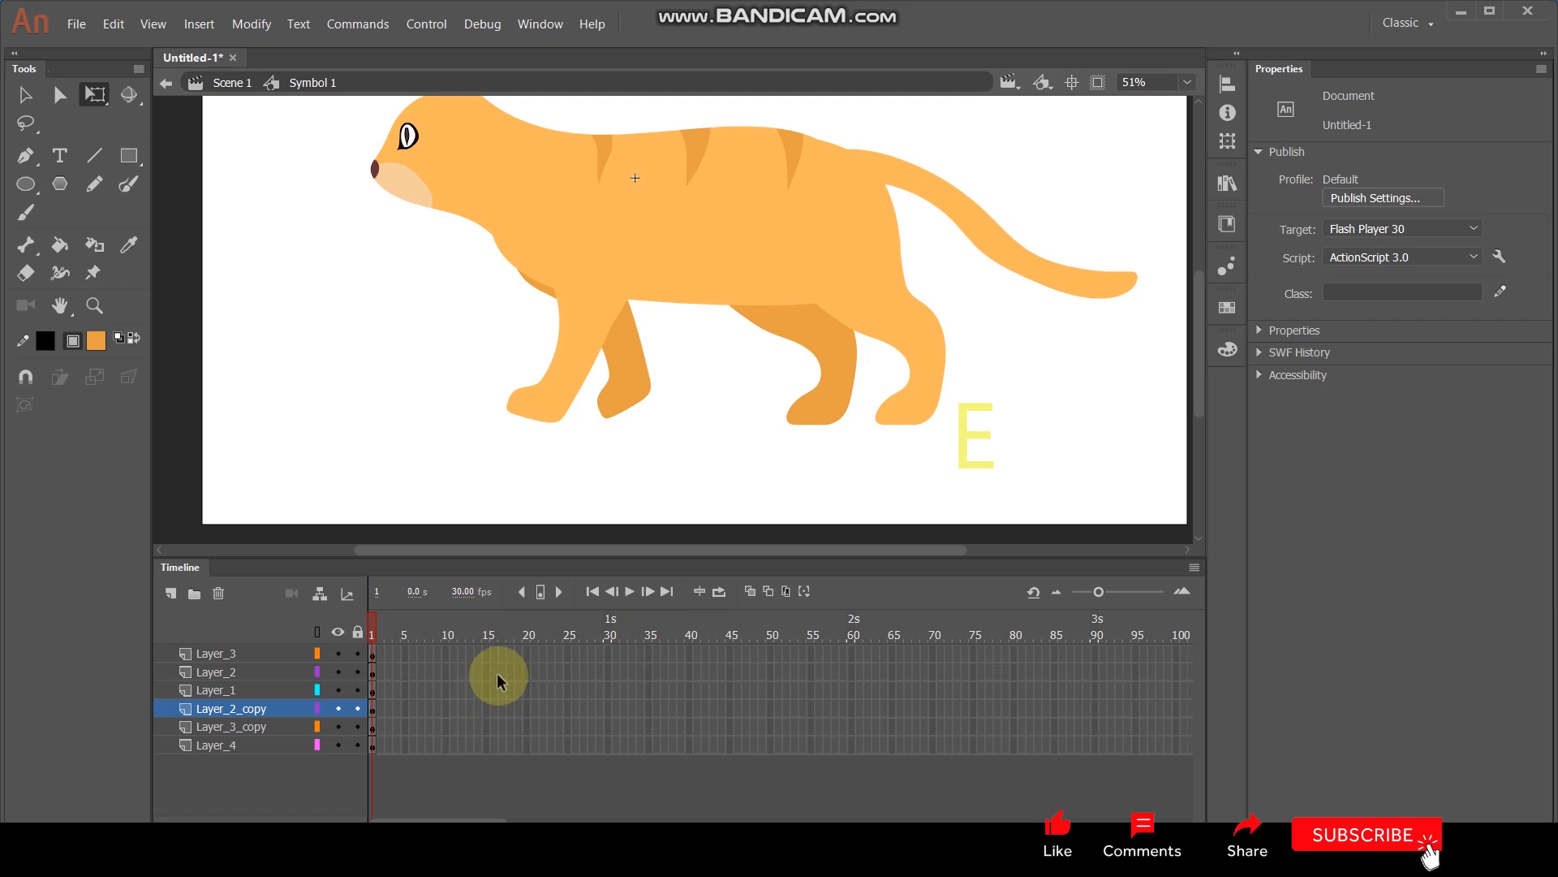
Insert keyframes on all six layers at frame 20 and at frame 10.
{"action": "left_click_drag", "start_coordinate": [526, 649], "coordinate": [524, 747]}
{"action": "key", "text": "F6"}
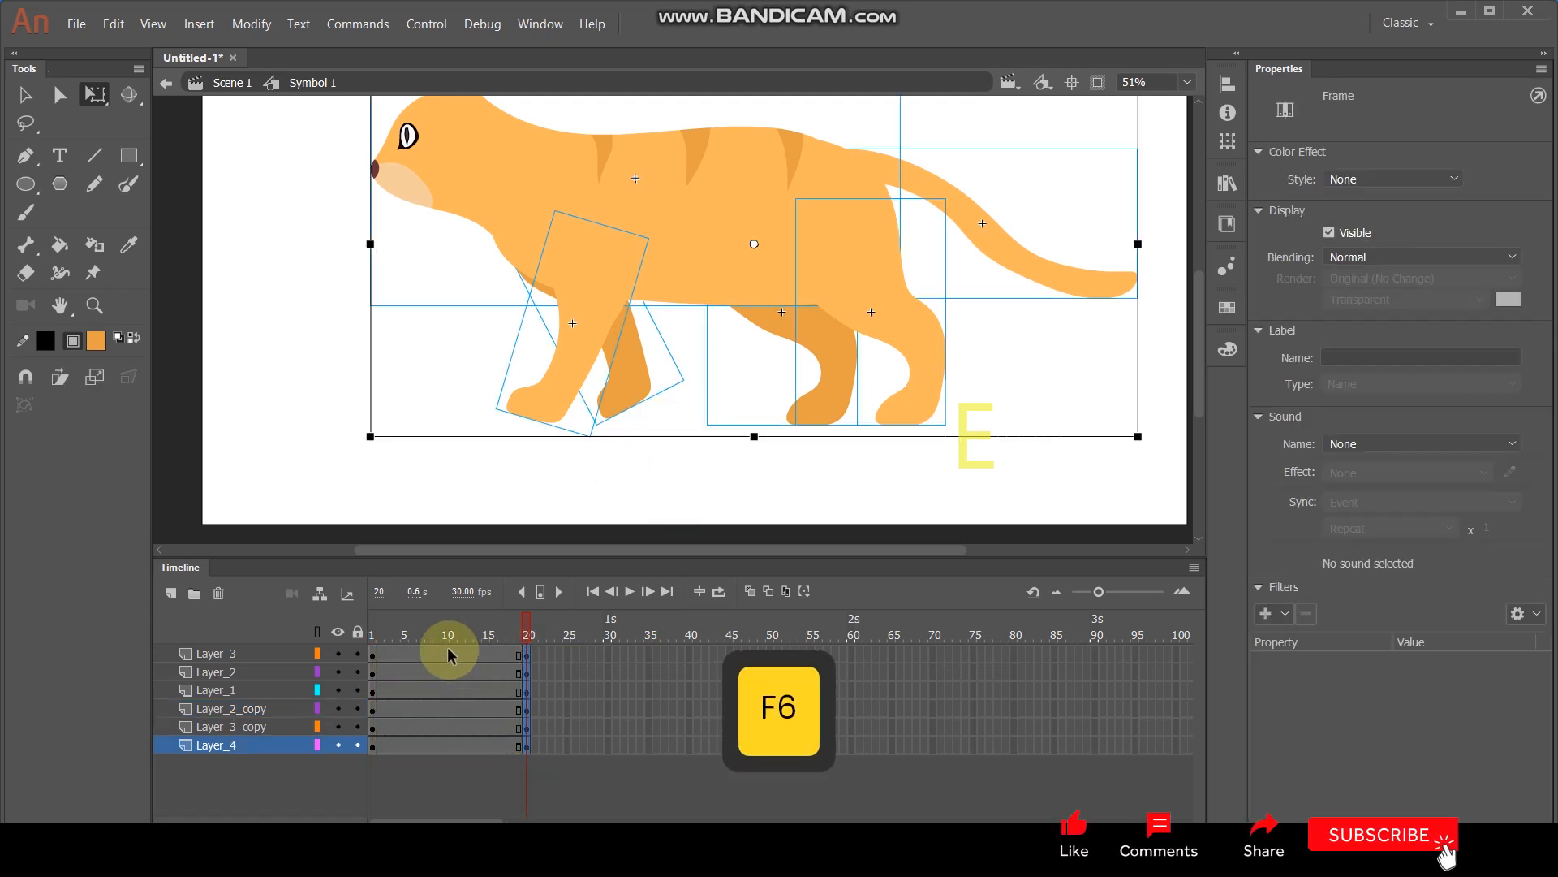
{"action": "left_click_drag", "start_coordinate": [446, 653], "coordinate": [448, 719]}
{"action": "key", "text": "F6"}
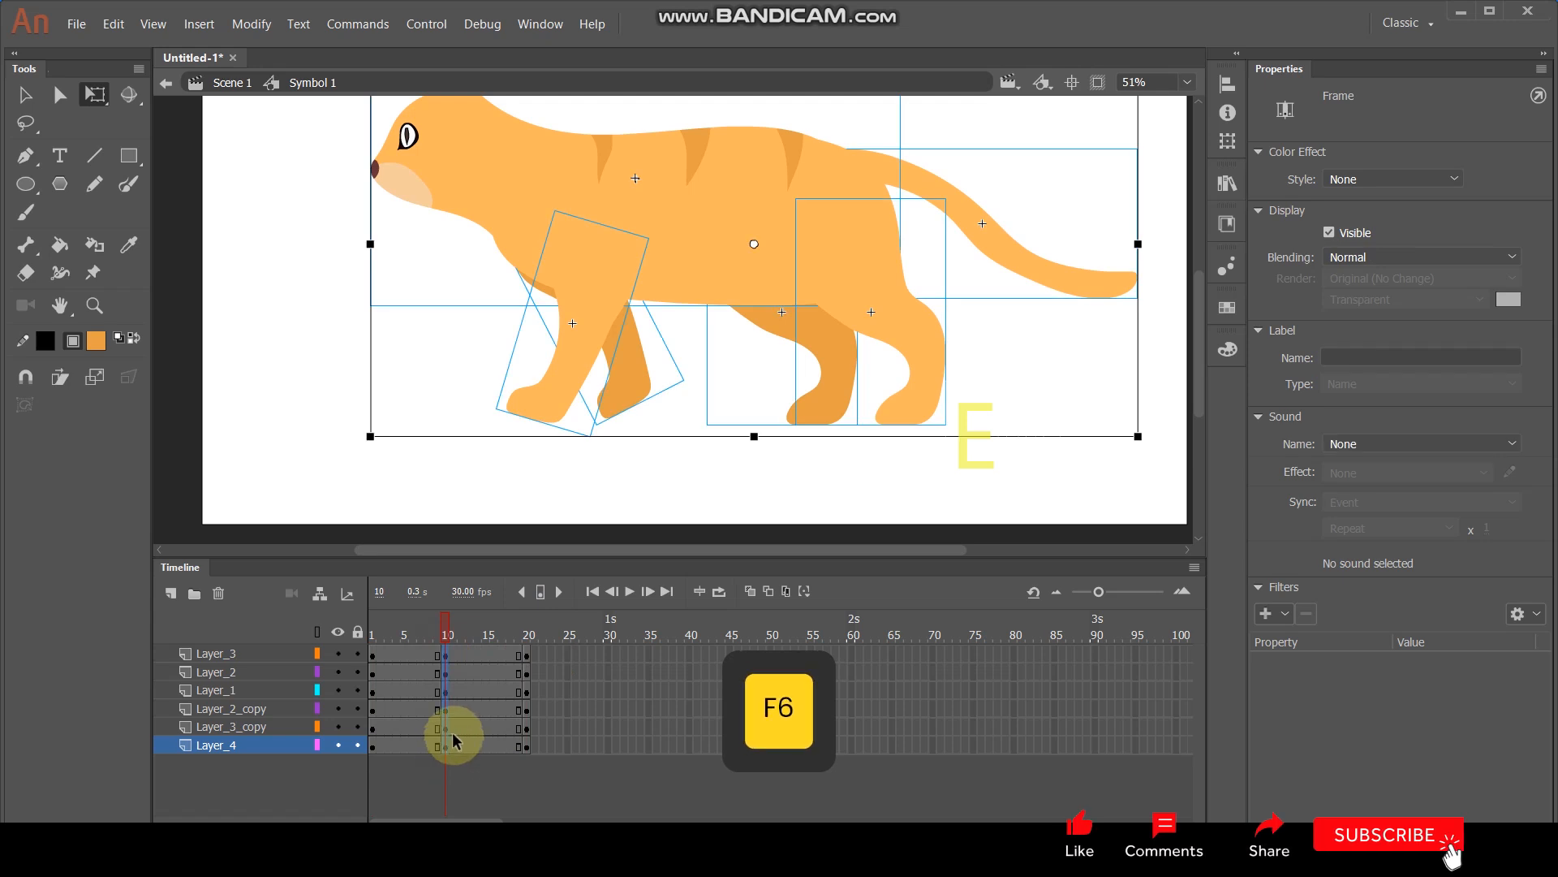
Reverse the front legs on frame 10 by rotating the near one backward and the far one forward.
{"action": "left_click", "coordinate": [279, 428]}
{"action": "left_click", "coordinate": [566, 426]}
{"action": "left_click_drag", "start_coordinate": [557, 445], "coordinate": [723, 480]}
{"action": "left_click", "coordinate": [726, 477]}
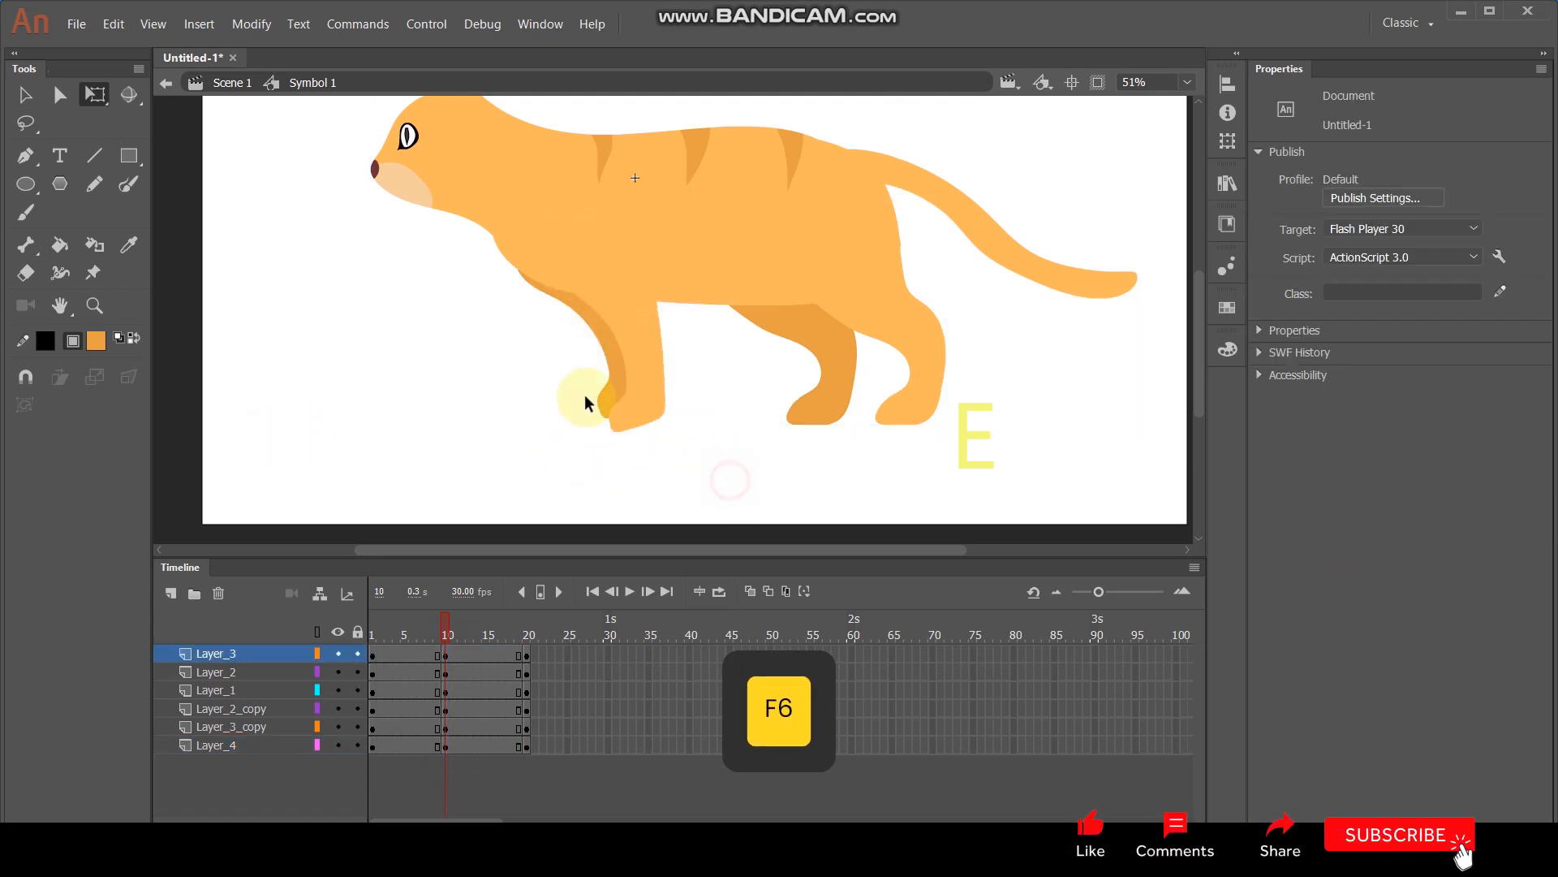
{"action": "left_click", "coordinate": [608, 393]}
{"action": "left_click_drag", "start_coordinate": [696, 400], "coordinate": [592, 439]}
On frame 10, swing the near hind leg forward, and swing the far hind leg backward while shifting it toward the tail.
{"action": "left_click", "coordinate": [829, 397]}
{"action": "left_click_drag", "start_coordinate": [862, 440], "coordinate": [811, 494]}
{"action": "left_click", "coordinate": [938, 402]}
{"action": "left_click_drag", "start_coordinate": [875, 414], "coordinate": [953, 349]}
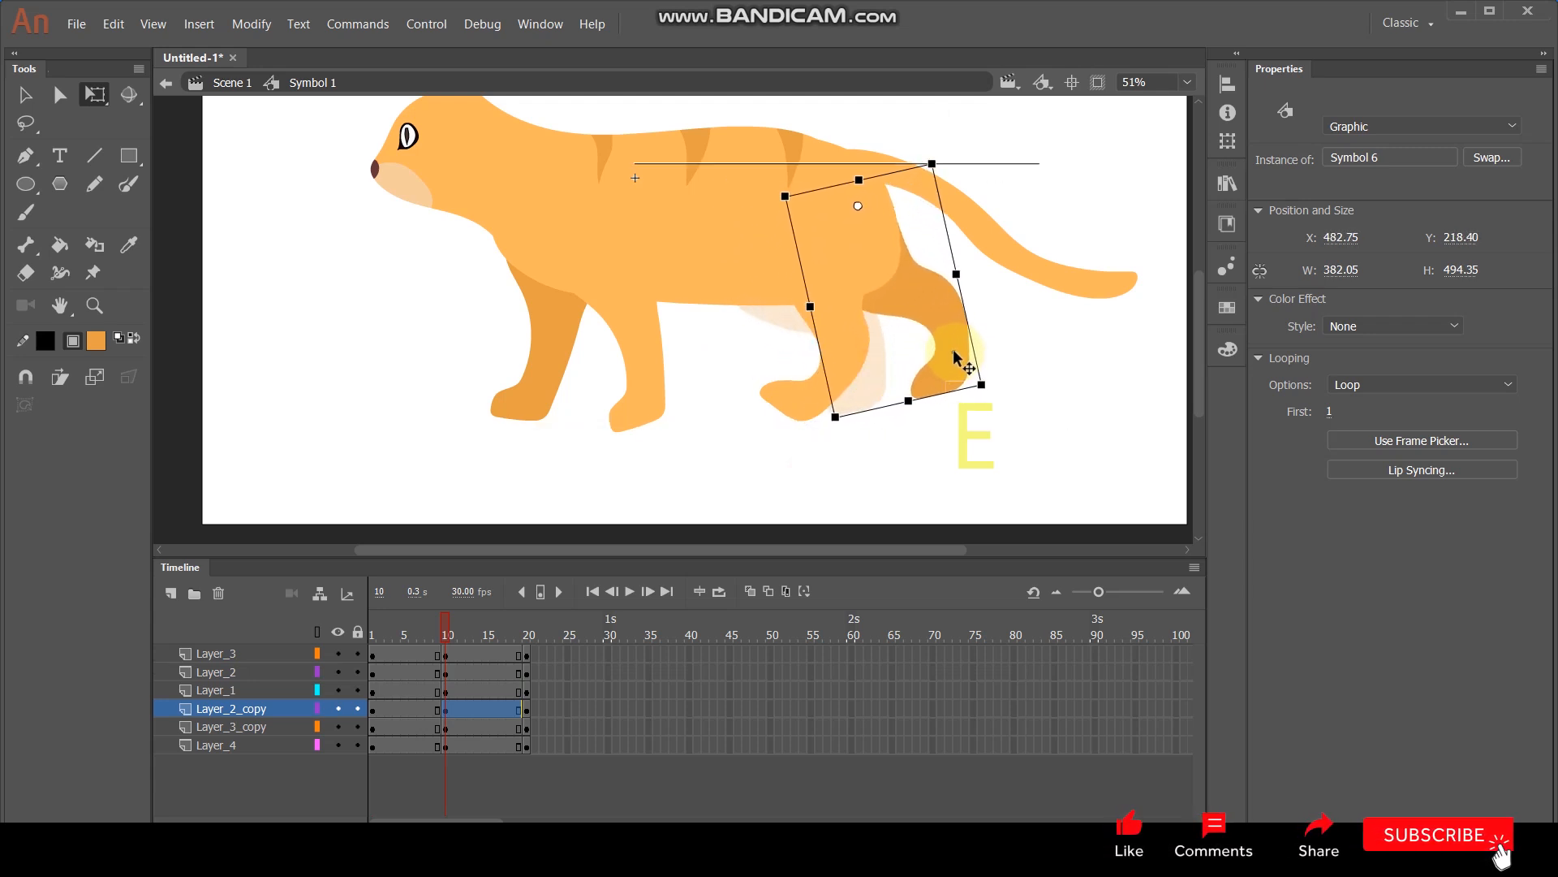
{"action": "left_click", "coordinate": [1061, 357]}
Shift the near hind leg on frame 10 slightly toward the tail to about X 369, Y 238.
{"action": "left_click", "coordinate": [823, 353]}
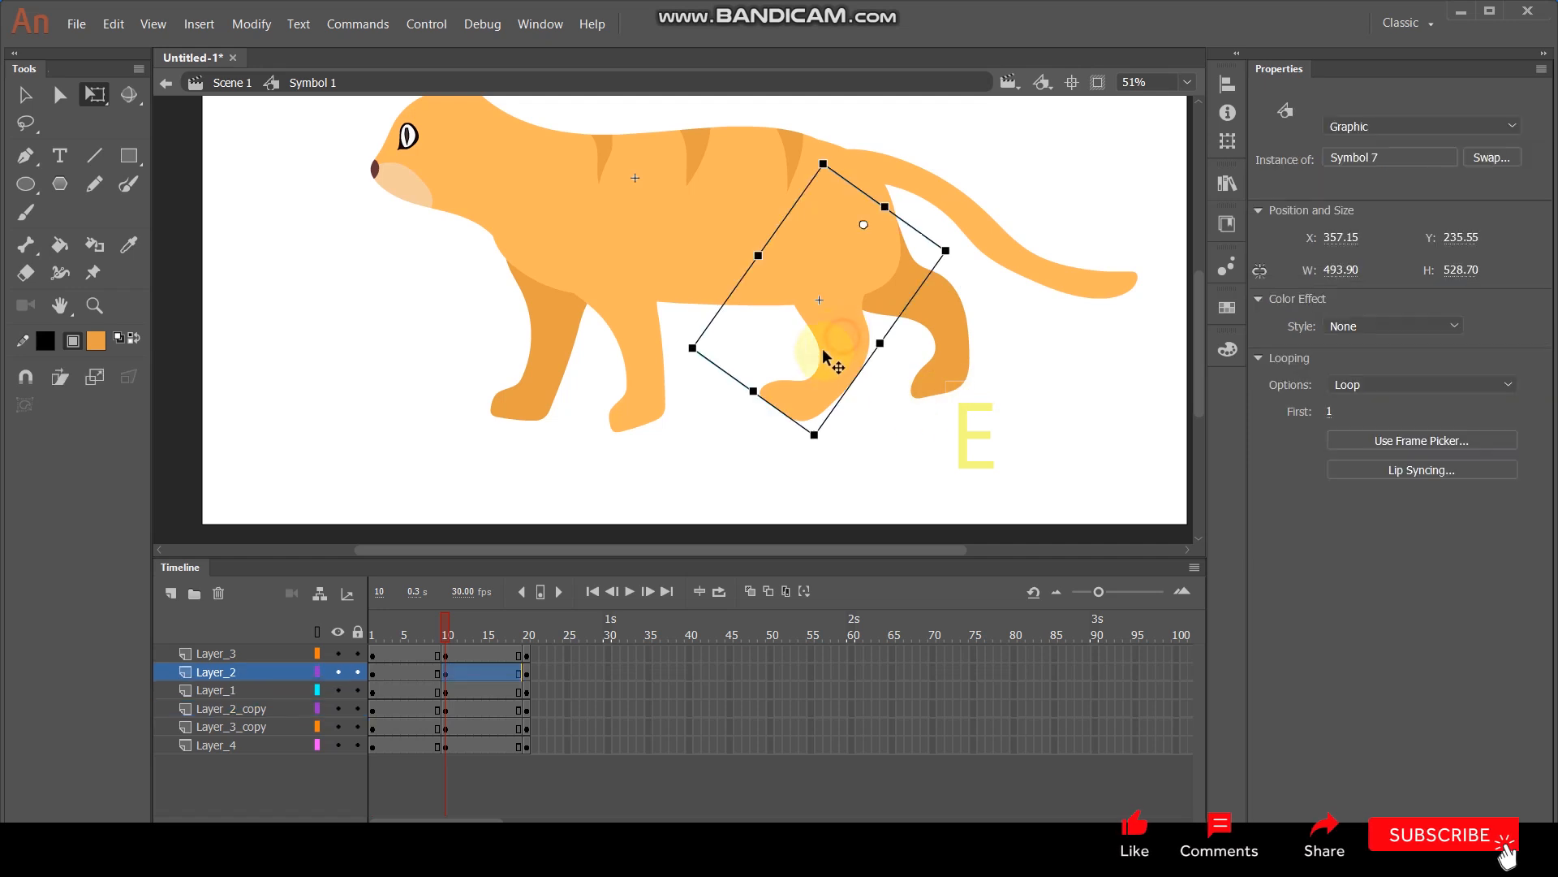
{"action": "left_click_drag", "start_coordinate": [845, 337], "coordinate": [837, 340]}
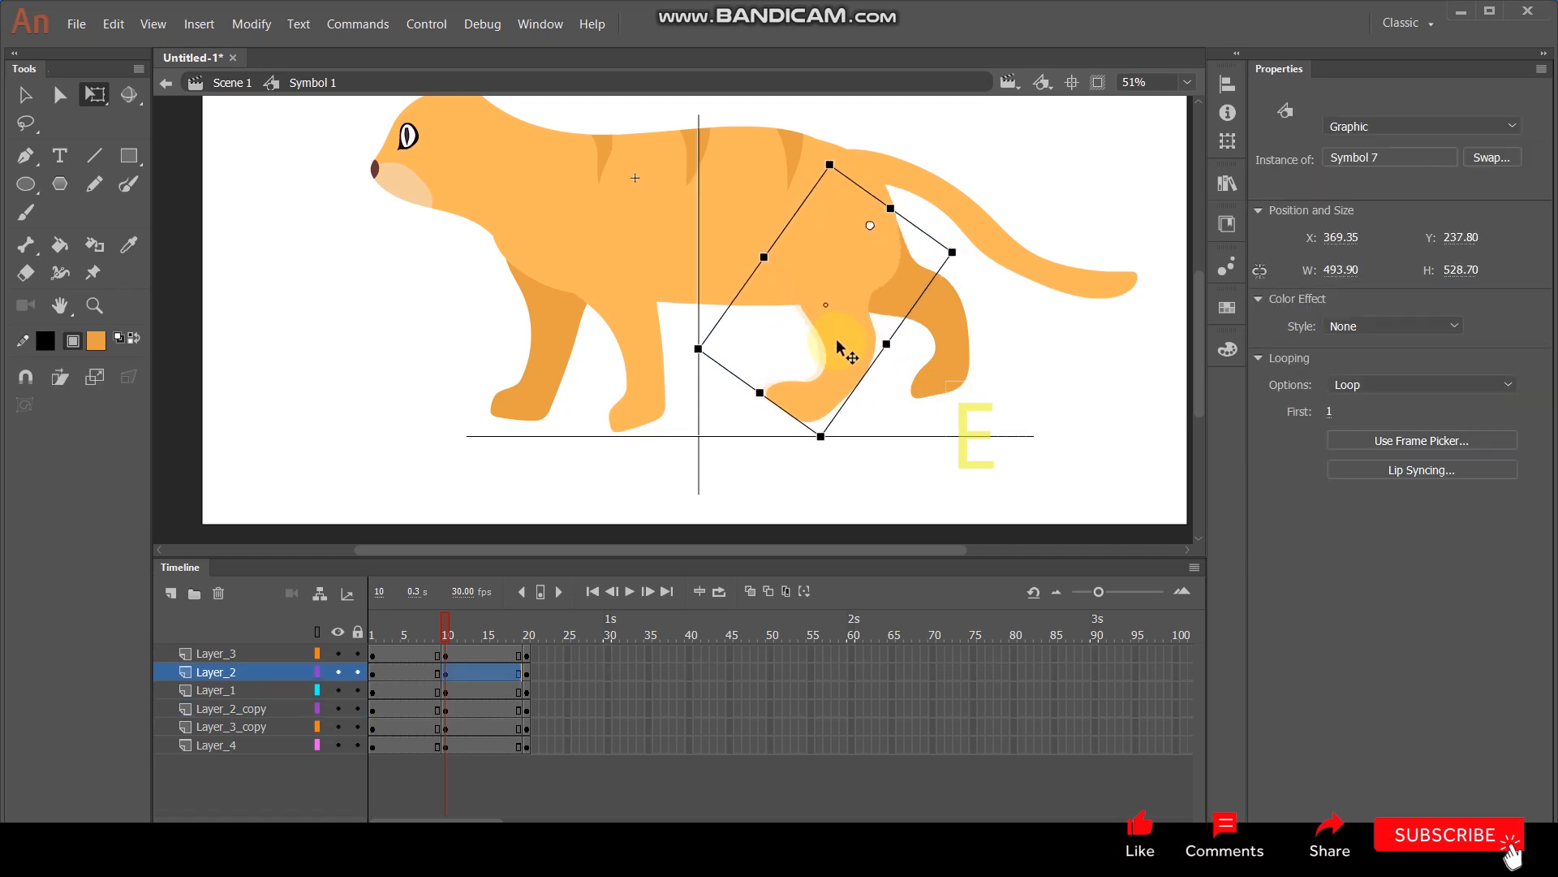
{"action": "left_click", "coordinate": [1020, 330]}
Create classic tweens on all layers between the keyframes at frames 1, 10 and 20.
{"action": "left_click_drag", "start_coordinate": [504, 650], "coordinate": [398, 770]}
{"action": "right_click", "coordinate": [404, 738]}
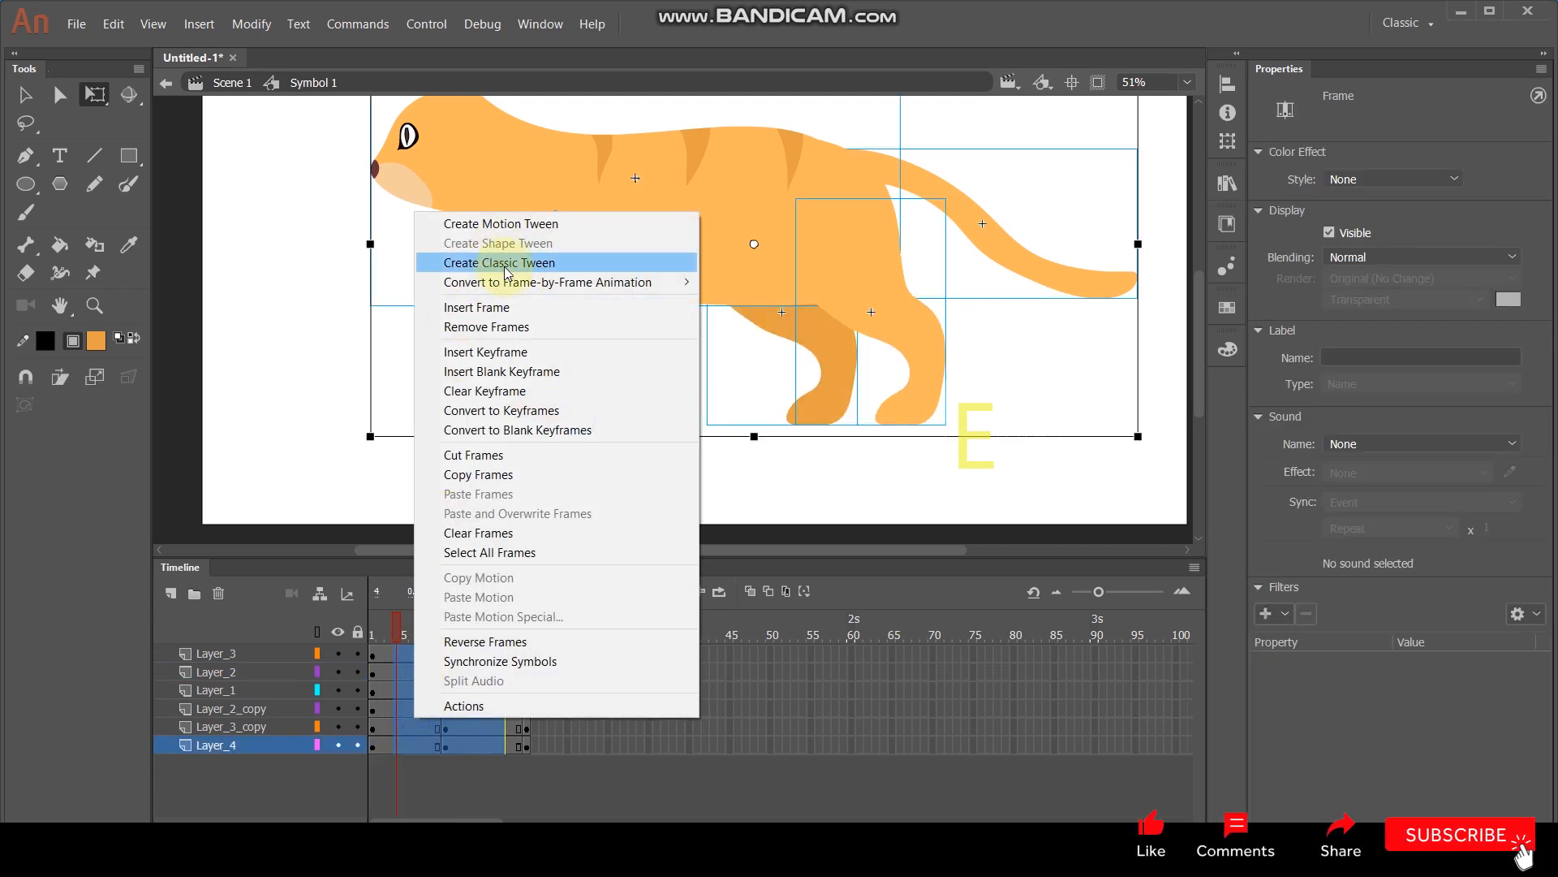
{"action": "left_click", "coordinate": [504, 262]}
Play back the 20-frame walk cycle several times to check the leg movement.
{"action": "key", "text": "Return"}
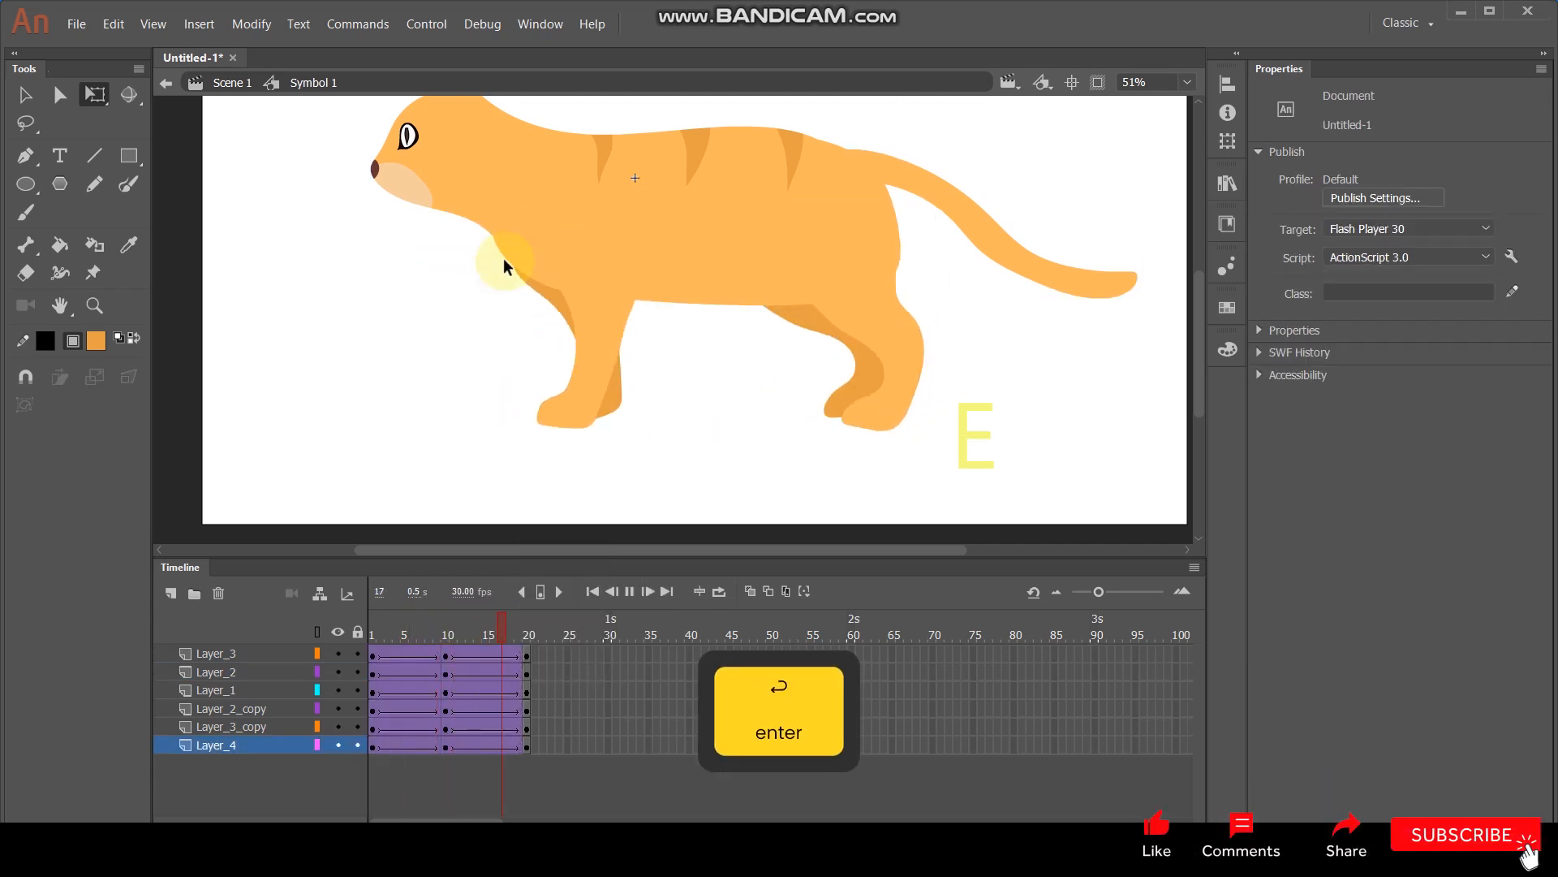
{"action": "key", "text": "Return"}
{"action": "key", "text": "Return"}
{"action": "key", "text": "Return"}
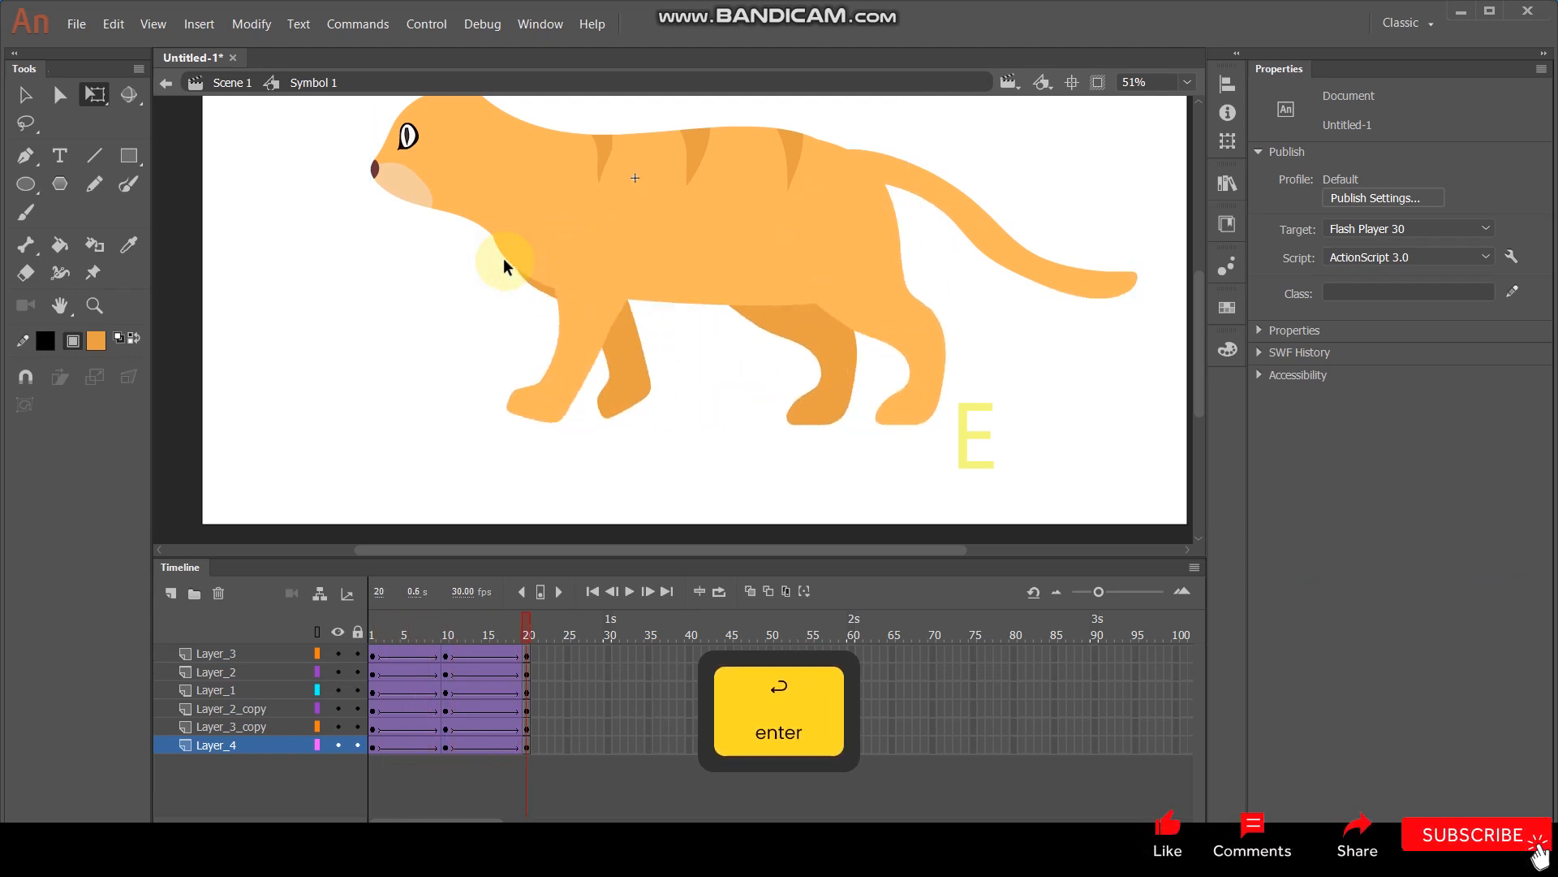
Rotate the tail upward about its base on frame 10 and play back the animation.
{"action": "left_click", "coordinate": [449, 634]}
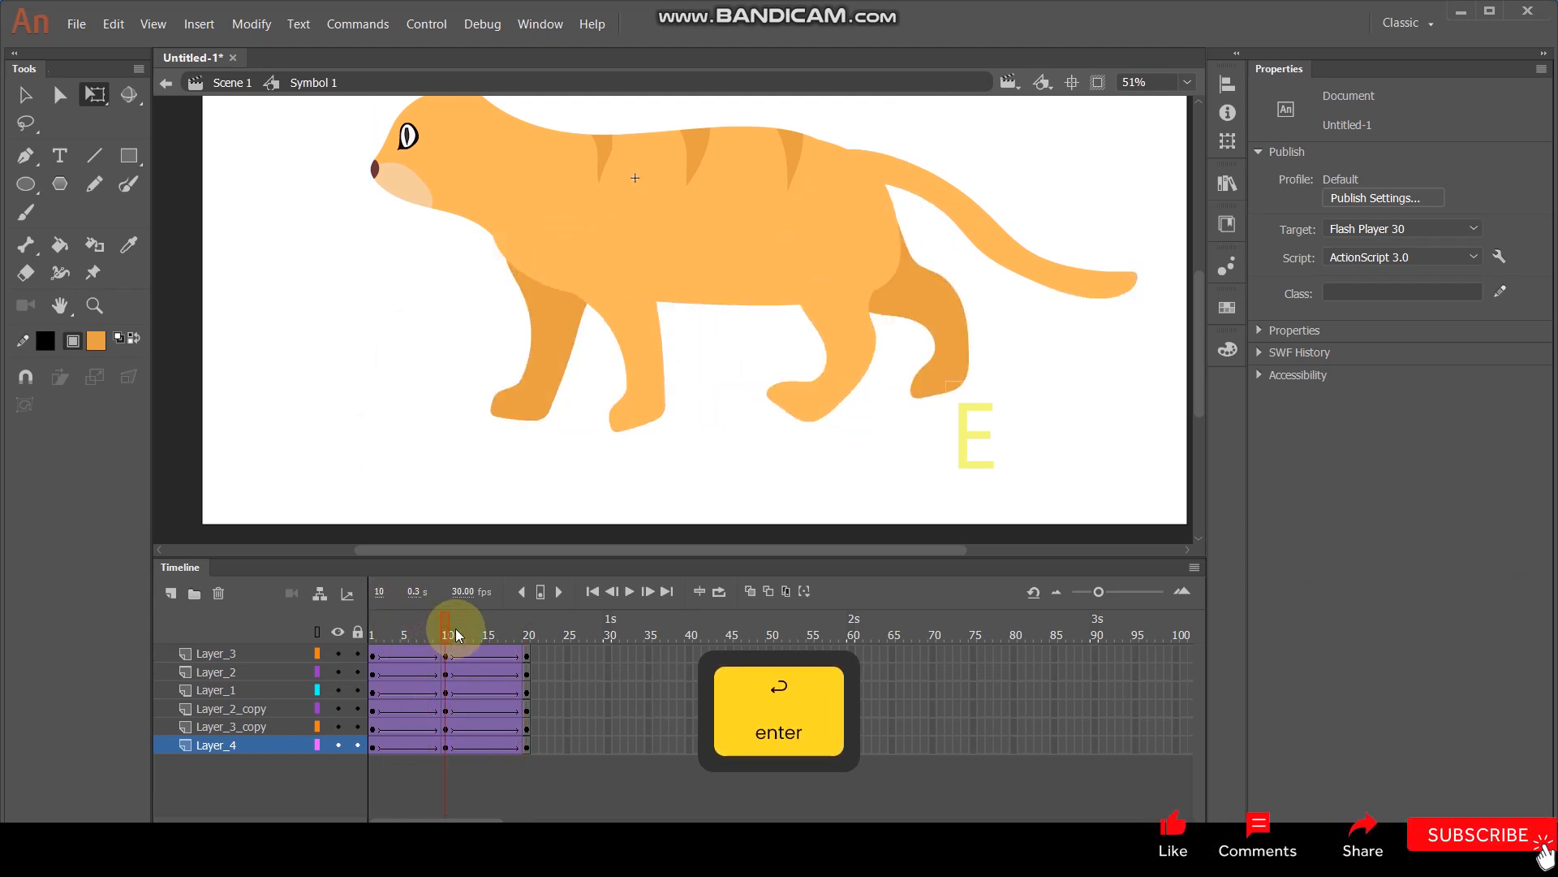
{"action": "left_click", "coordinate": [984, 244]}
{"action": "left_click_drag", "start_coordinate": [1147, 316], "coordinate": [1167, 231]}
{"action": "key", "text": "Return"}
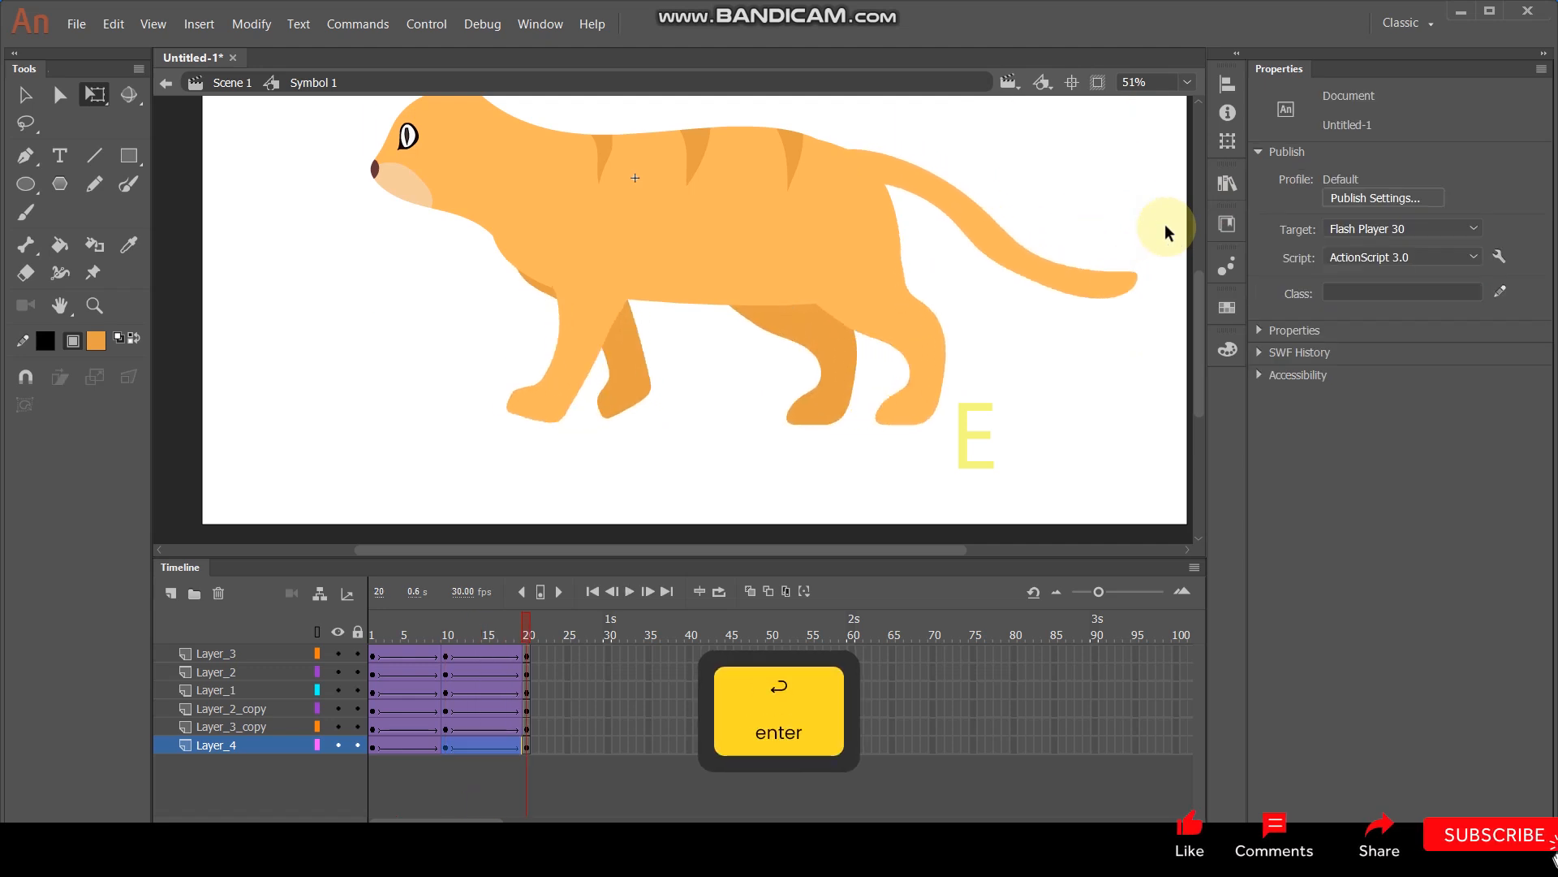
{"action": "key", "text": "Return"}
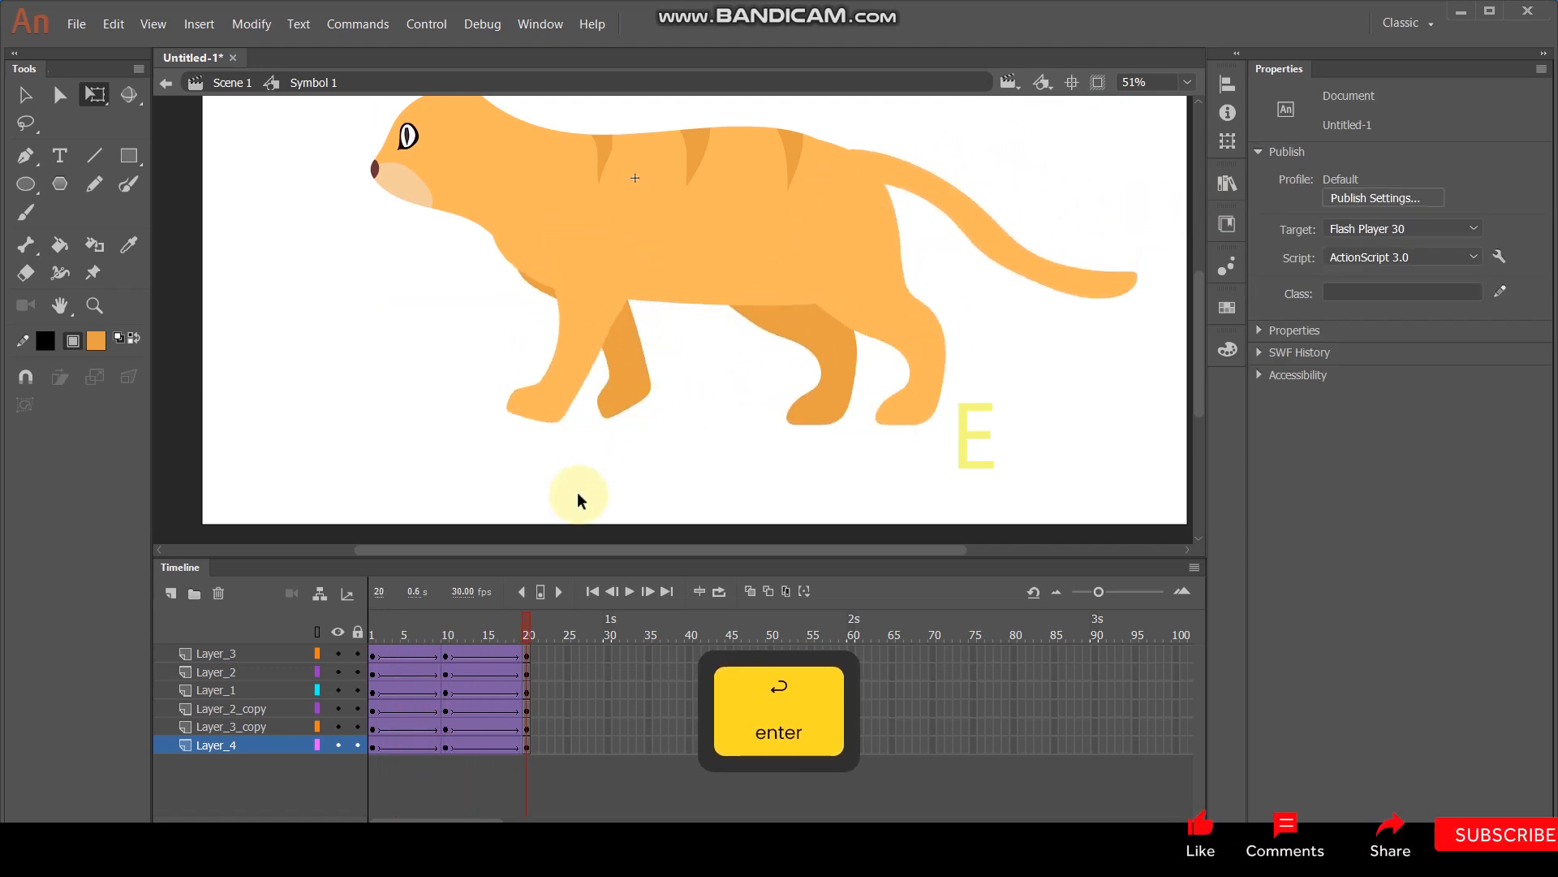
{"action": "left_click", "coordinate": [395, 636]}
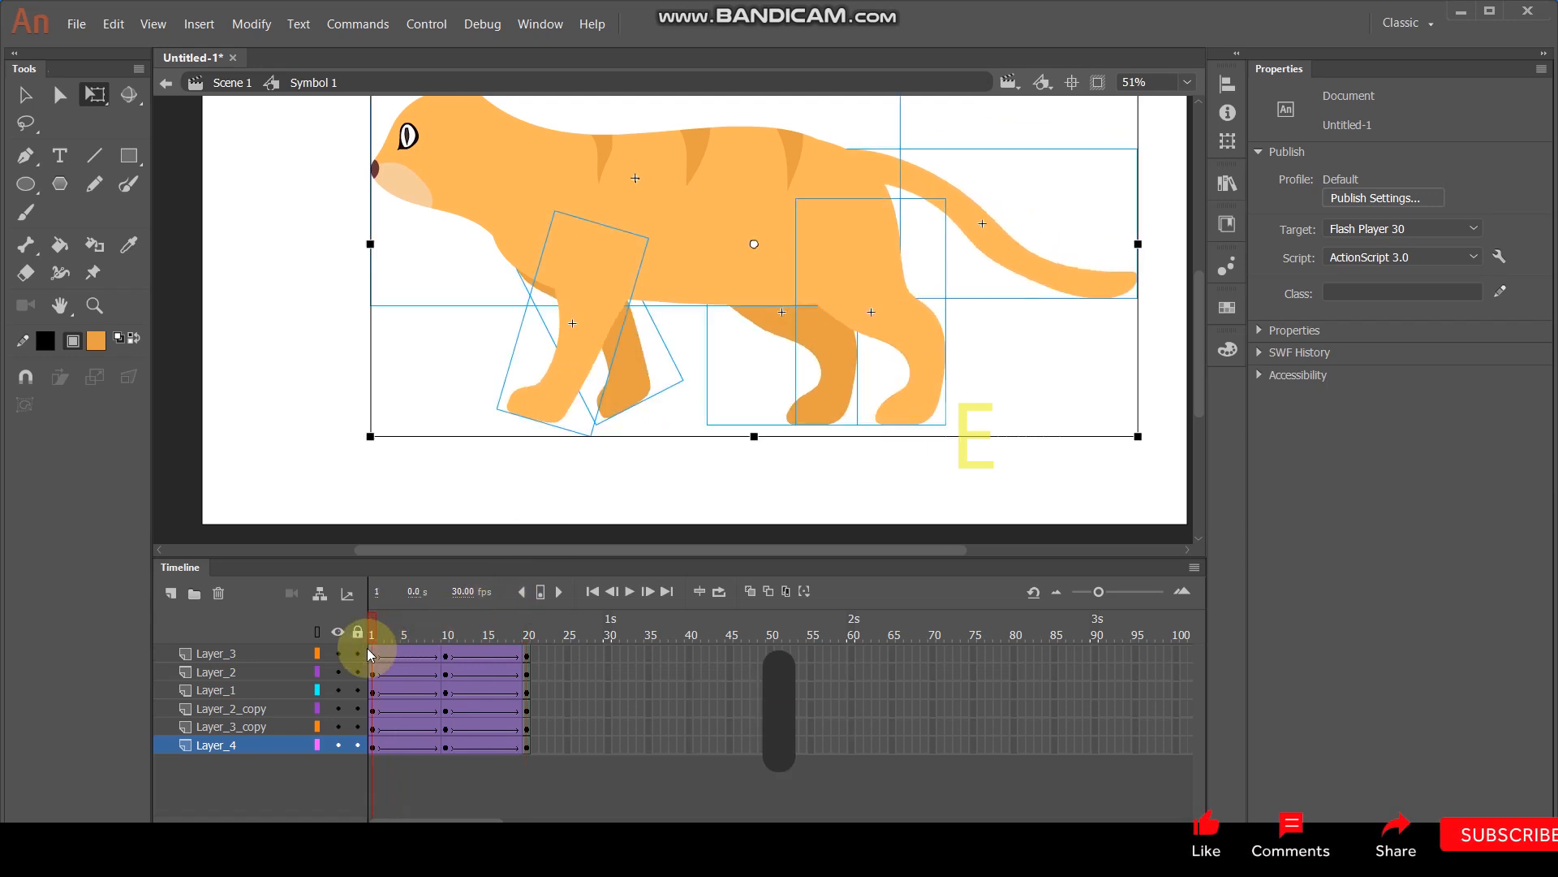
{"action": "left_click_drag", "start_coordinate": [393, 645], "coordinate": [357, 664]}
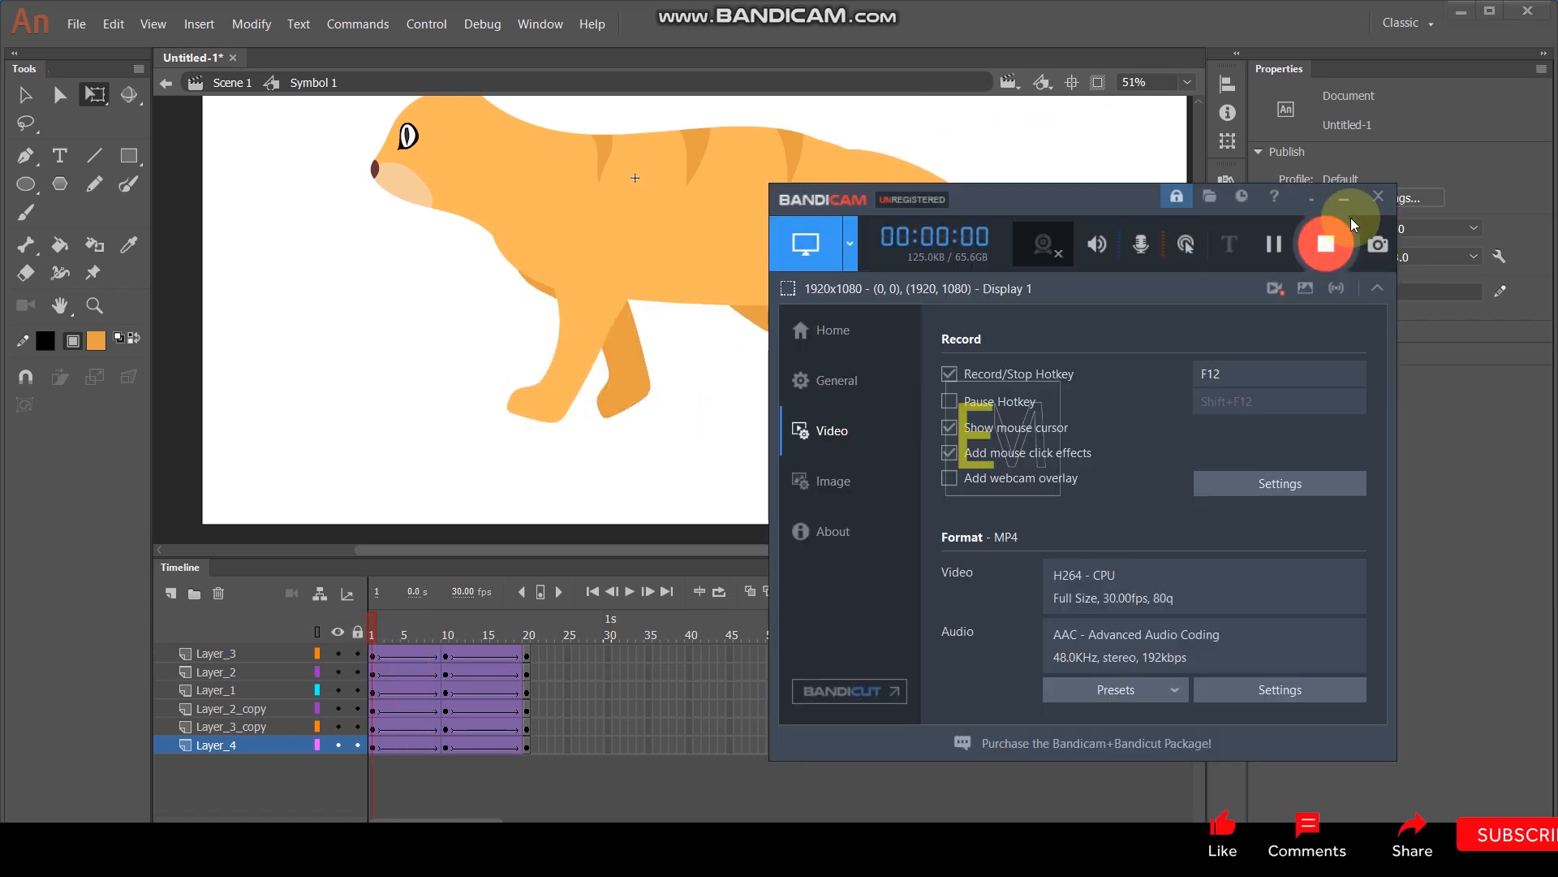
{"action": "left_click", "coordinate": [1343, 201]}
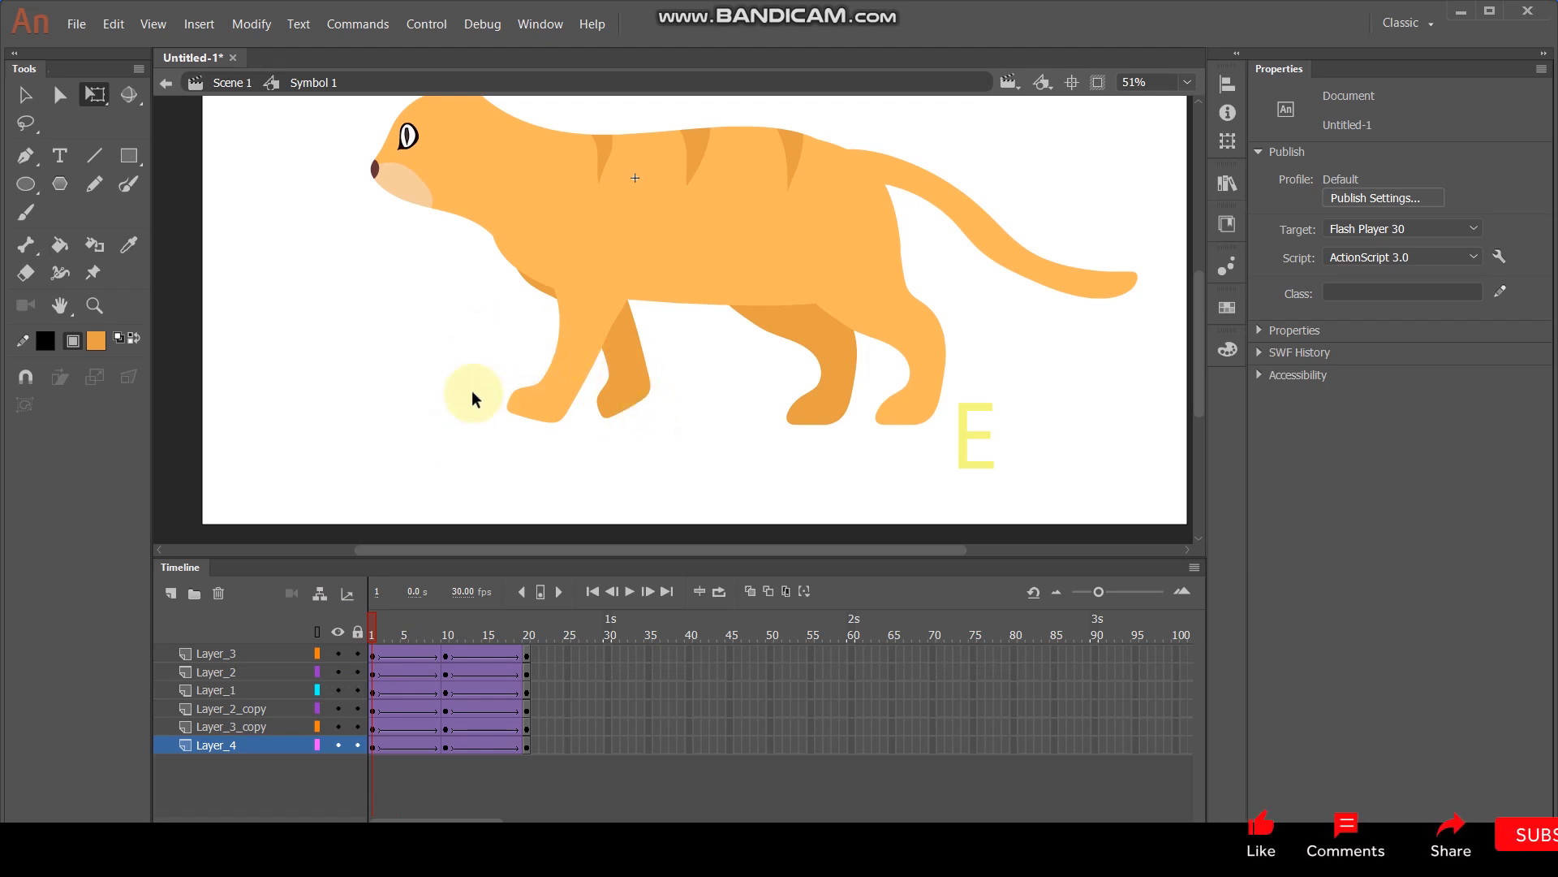
Insert keyframes on all six layers at frame 5 of the walk cycle.
{"action": "left_click_drag", "start_coordinate": [376, 636], "coordinate": [406, 633]}
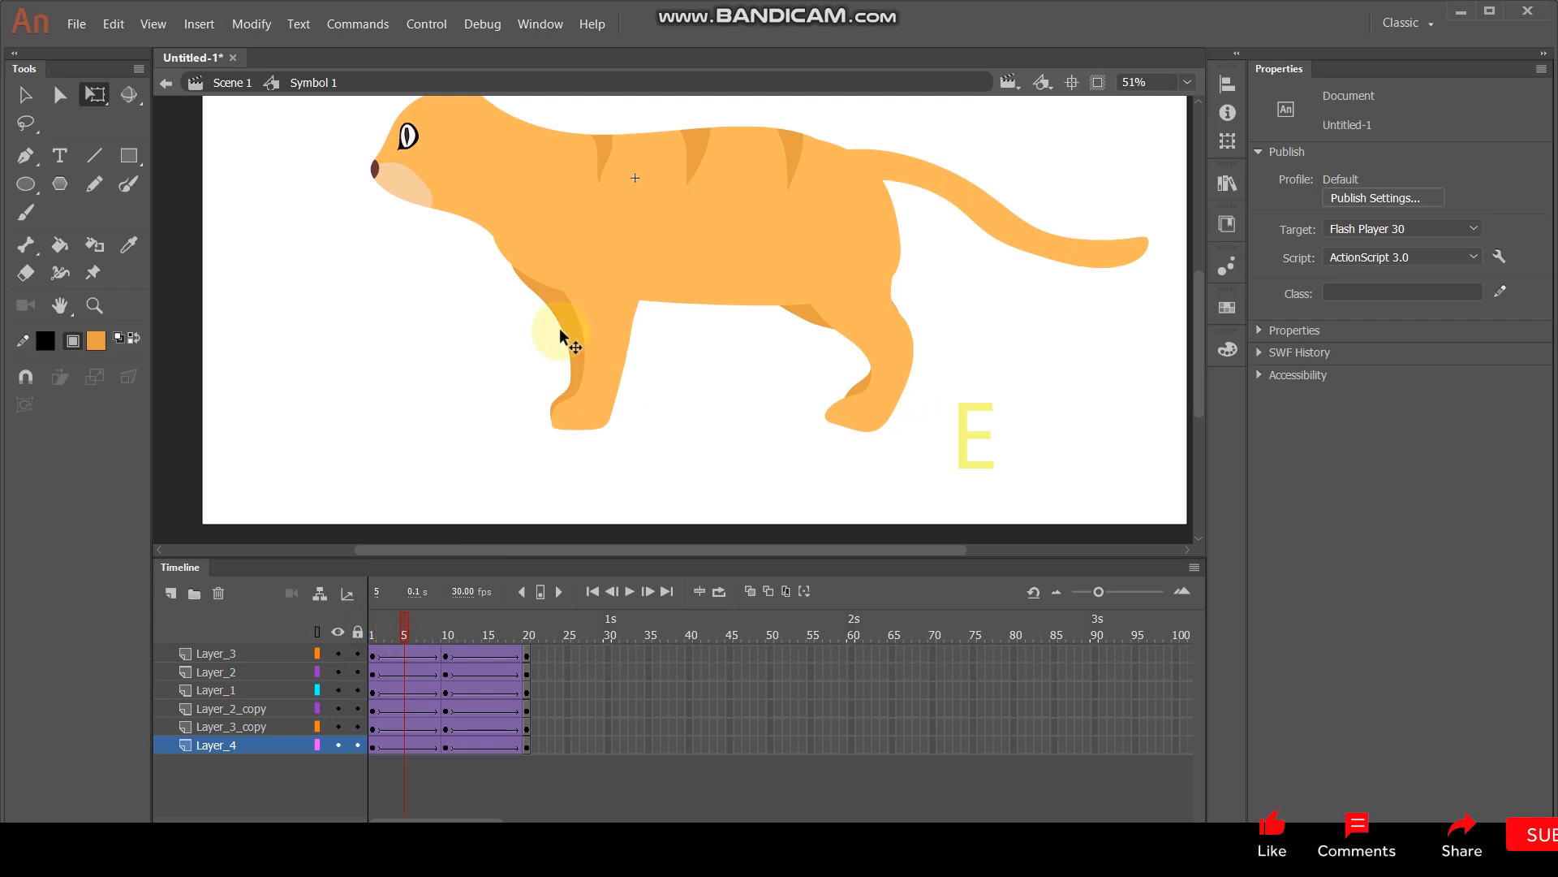
{"action": "left_click", "coordinate": [406, 751]}
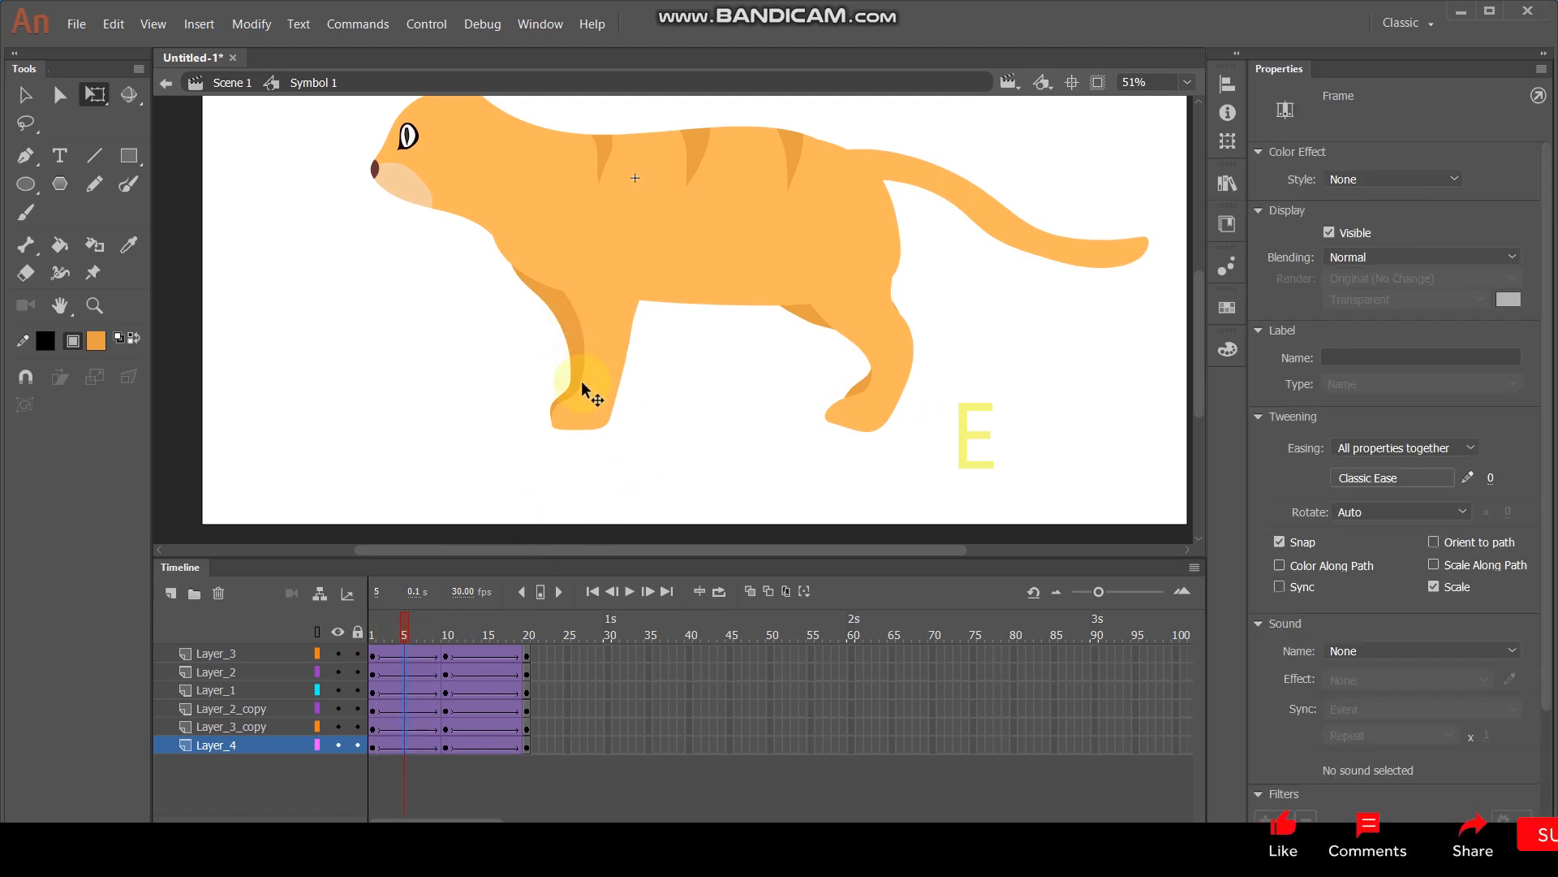
{"action": "key", "text": "F6"}
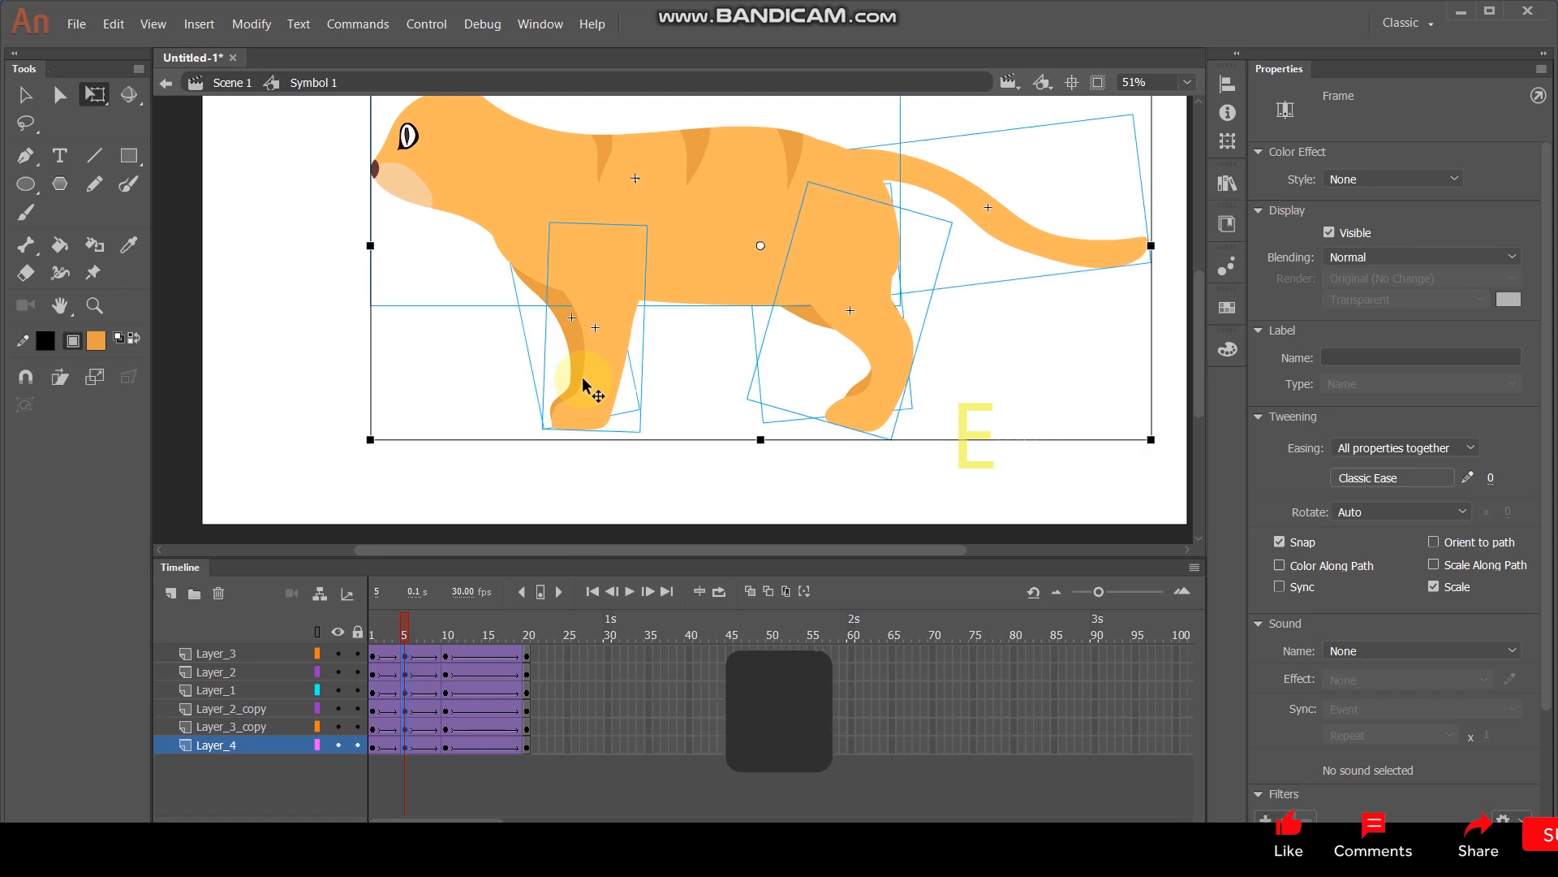
On frame 5, lift the far foreleg to about X -130.4, Y 245.8 and raise the near hind leg slightly.
{"action": "left_click", "coordinate": [545, 404]}
{"action": "left_click", "coordinate": [569, 375]}
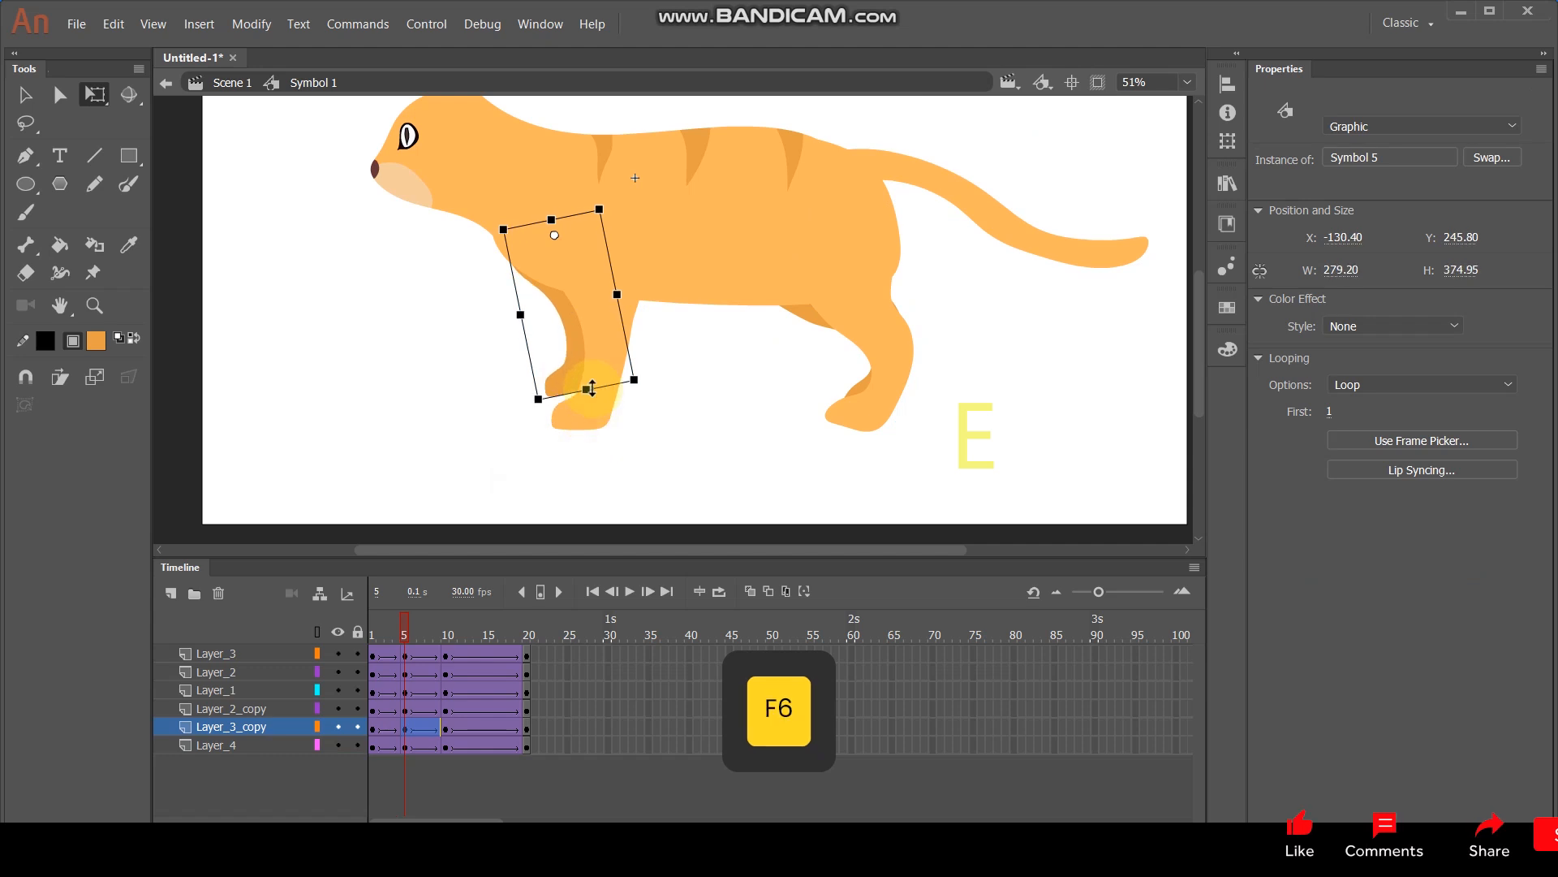
{"action": "mouse_move", "coordinate": [404, 635]}
{"action": "left_mouse_down"}
{"action": "mouse_move", "coordinate": [371, 635]}
{"action": "mouse_move", "coordinate": [406, 637]}
{"action": "left_mouse_up"}
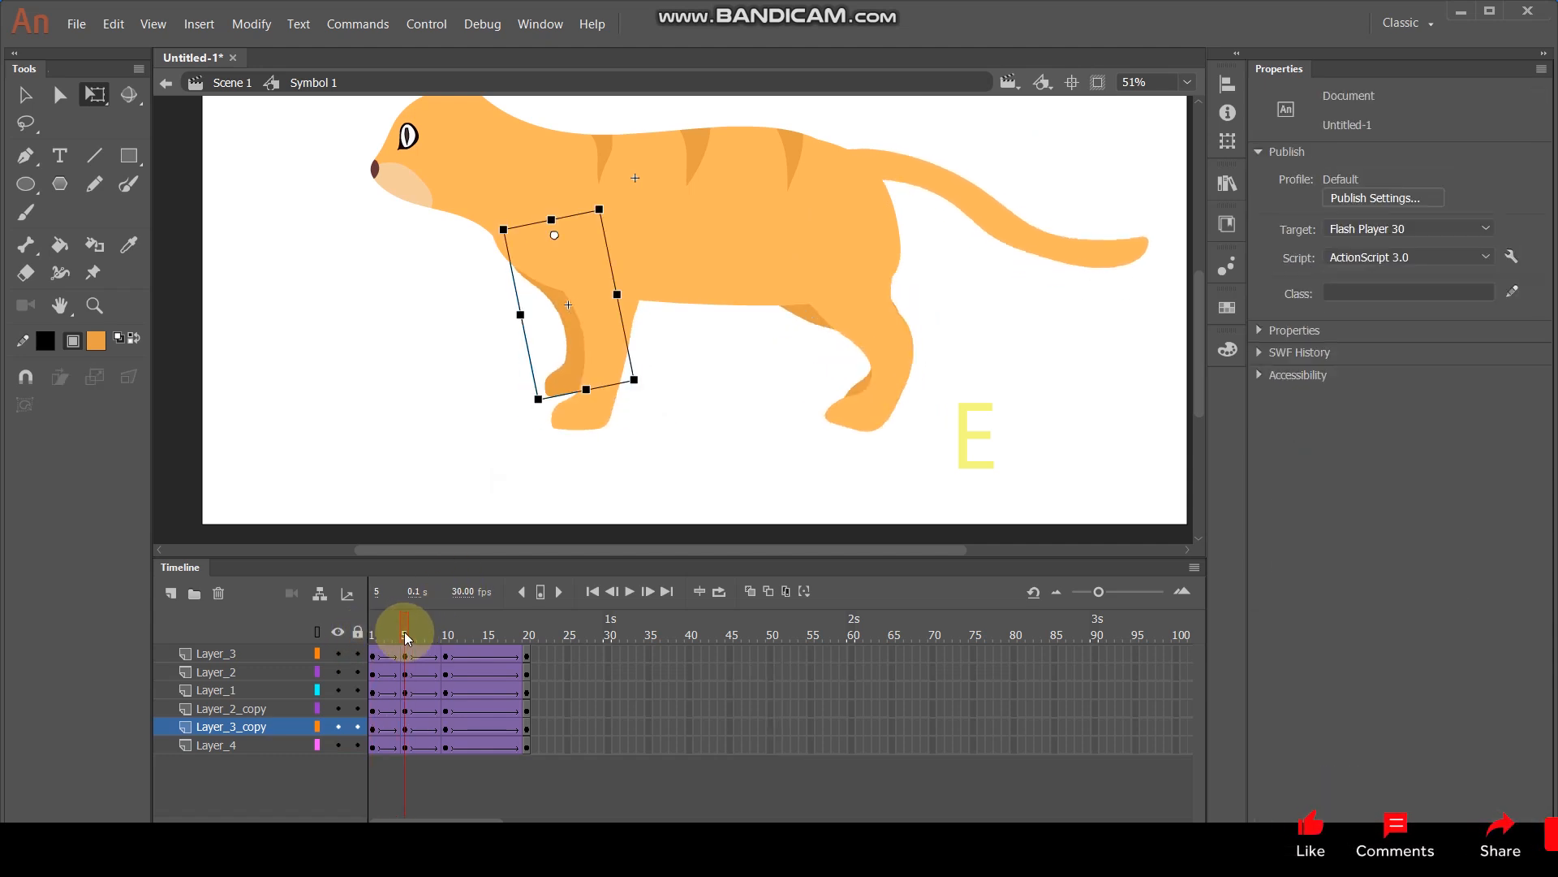
{"action": "left_click", "coordinate": [872, 442]}
{"action": "left_click", "coordinate": [866, 424]}
{"action": "left_click_drag", "start_coordinate": [819, 418], "coordinate": [825, 398]}
Insert keyframes on all six layers at frame 15 of the walk cycle.
{"action": "left_click_drag", "start_coordinate": [404, 623], "coordinate": [490, 704]}
{"action": "left_click_drag", "start_coordinate": [490, 760], "coordinate": [497, 737]}
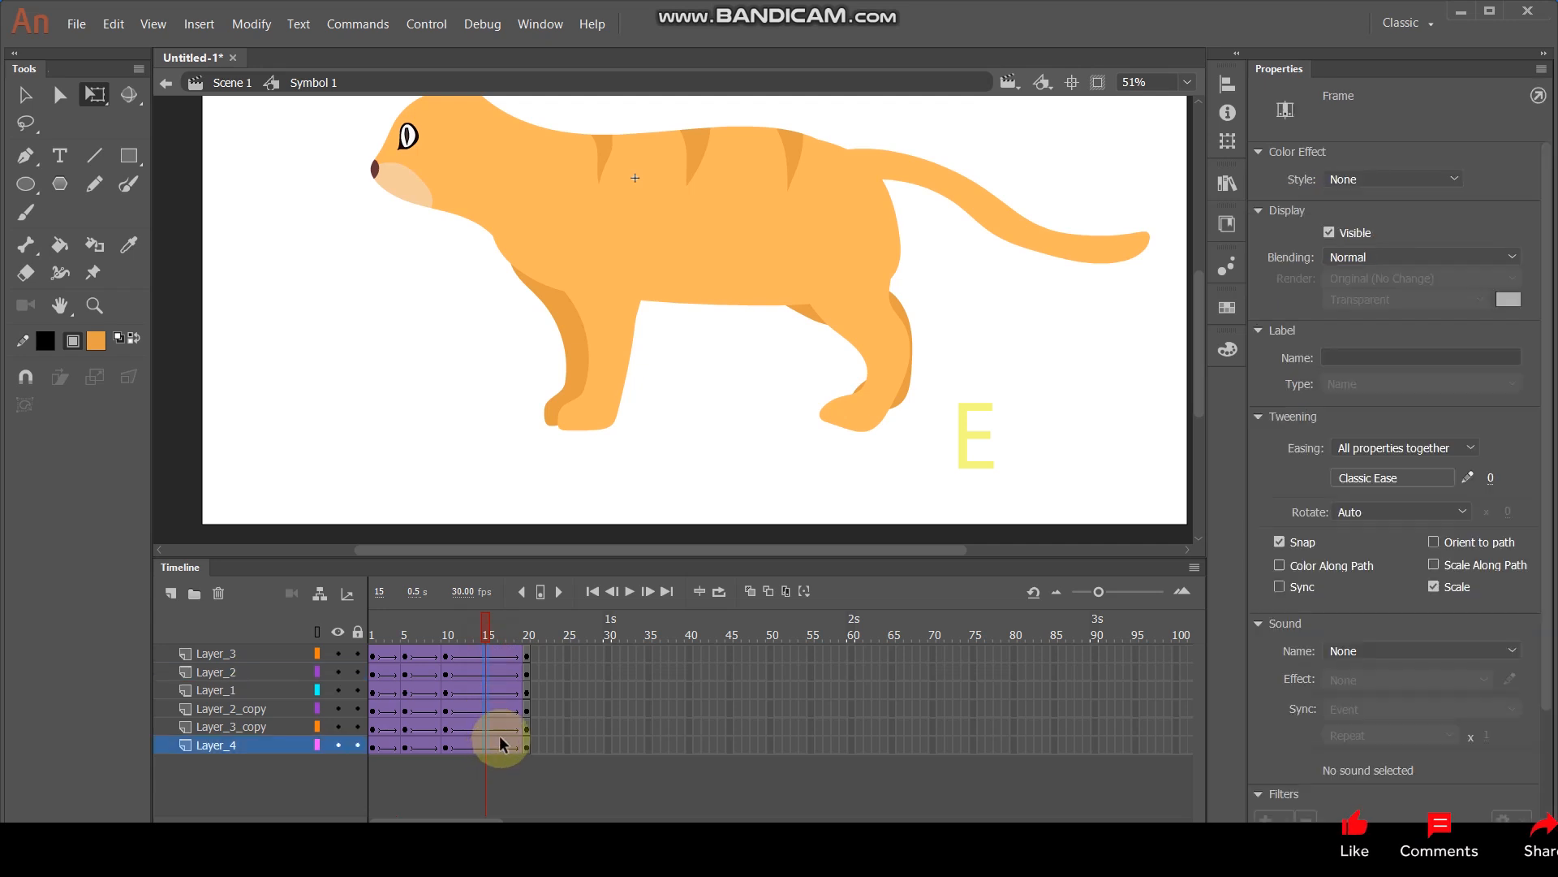
{"action": "key", "text": "F6"}
On frame 15, lift the near foreleg to about X -73.4, Y 267.9 and the far hind leg to about X 384, Y 239.7.
{"action": "left_click", "coordinate": [447, 633]}
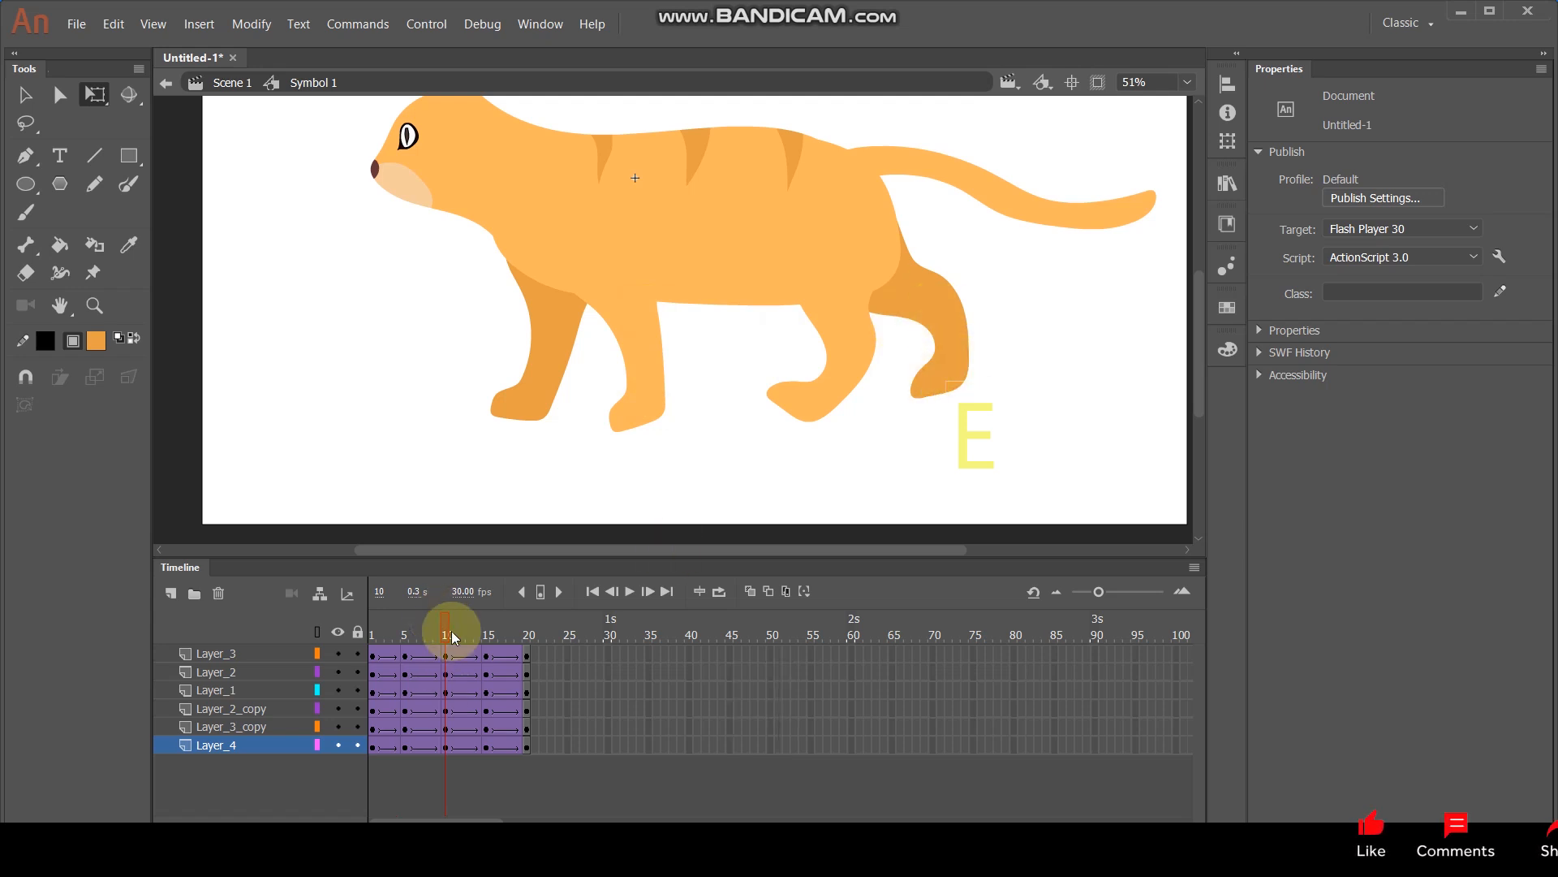
{"action": "left_click_drag", "start_coordinate": [447, 634], "coordinate": [488, 633]}
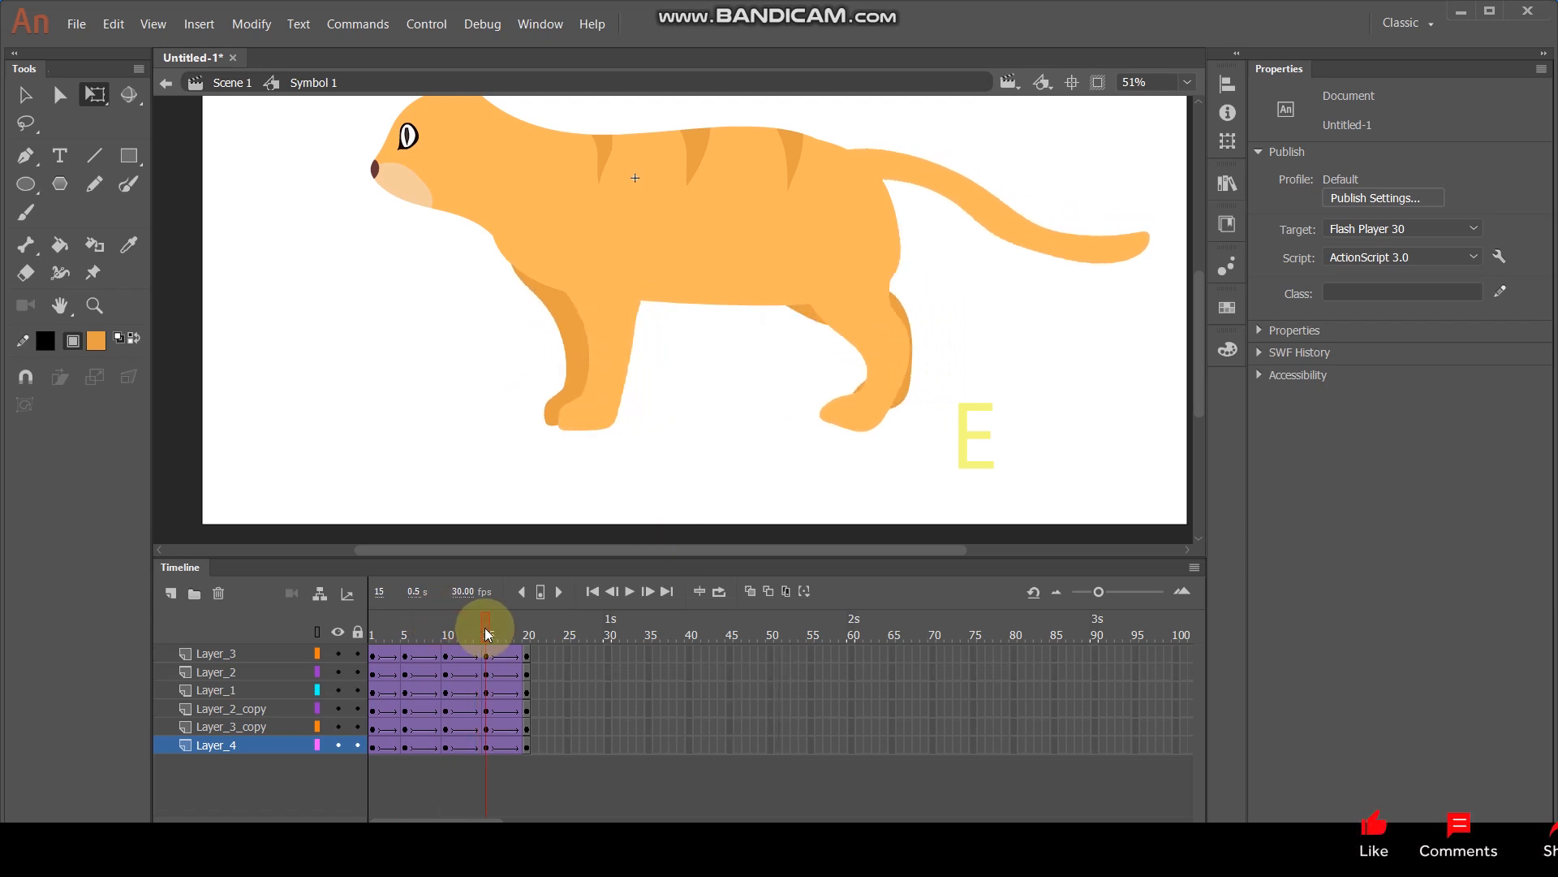
{"action": "left_click", "coordinate": [595, 423]}
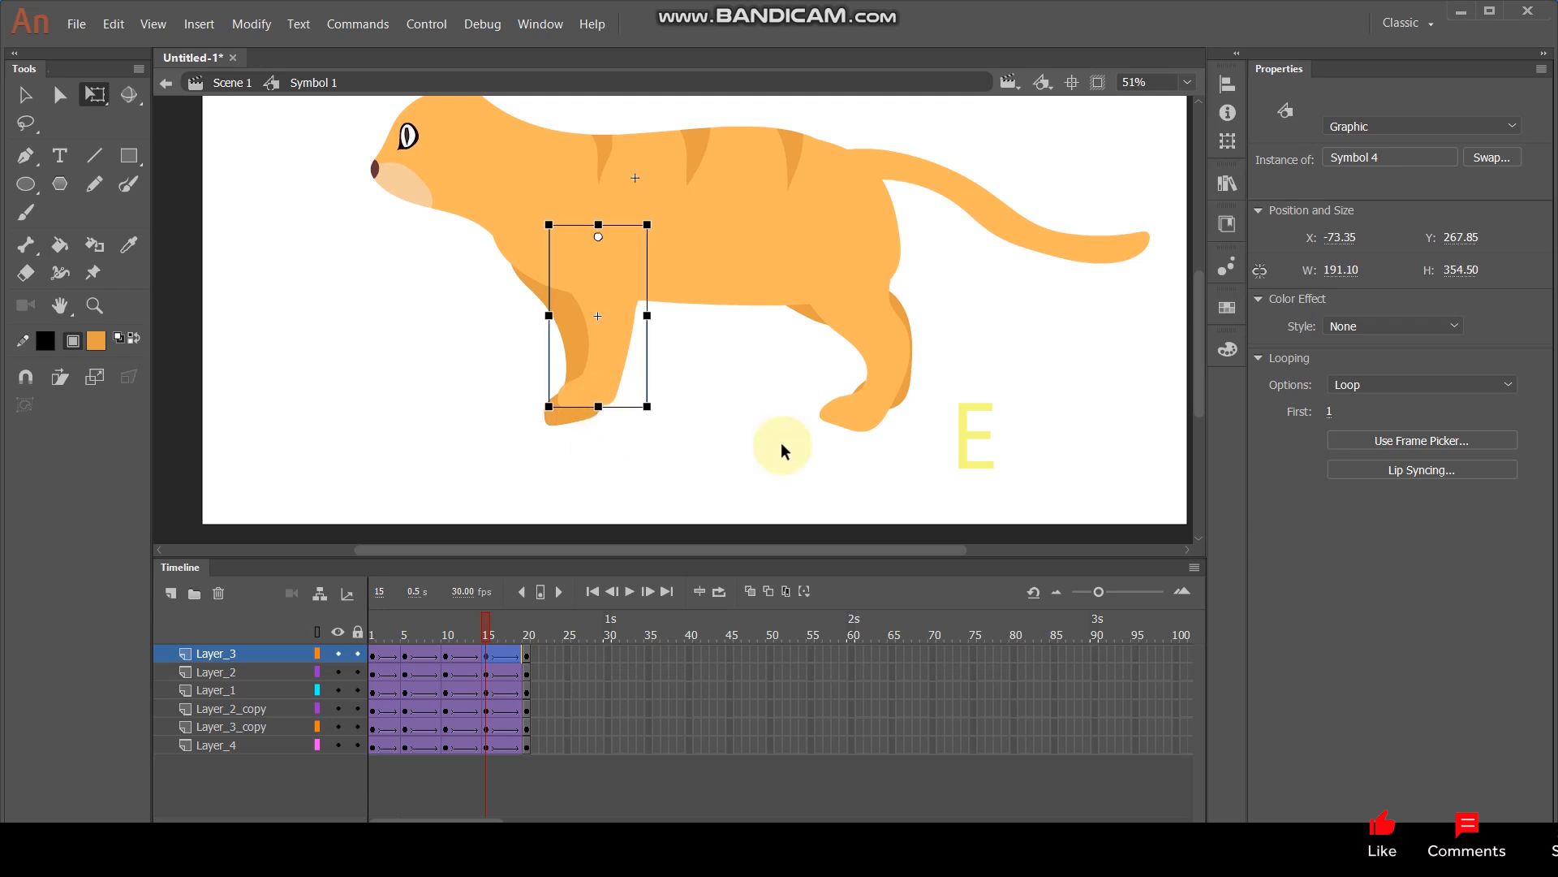
{"action": "left_click_drag", "start_coordinate": [450, 636], "coordinate": [492, 633]}
{"action": "left_click", "coordinate": [859, 388]}
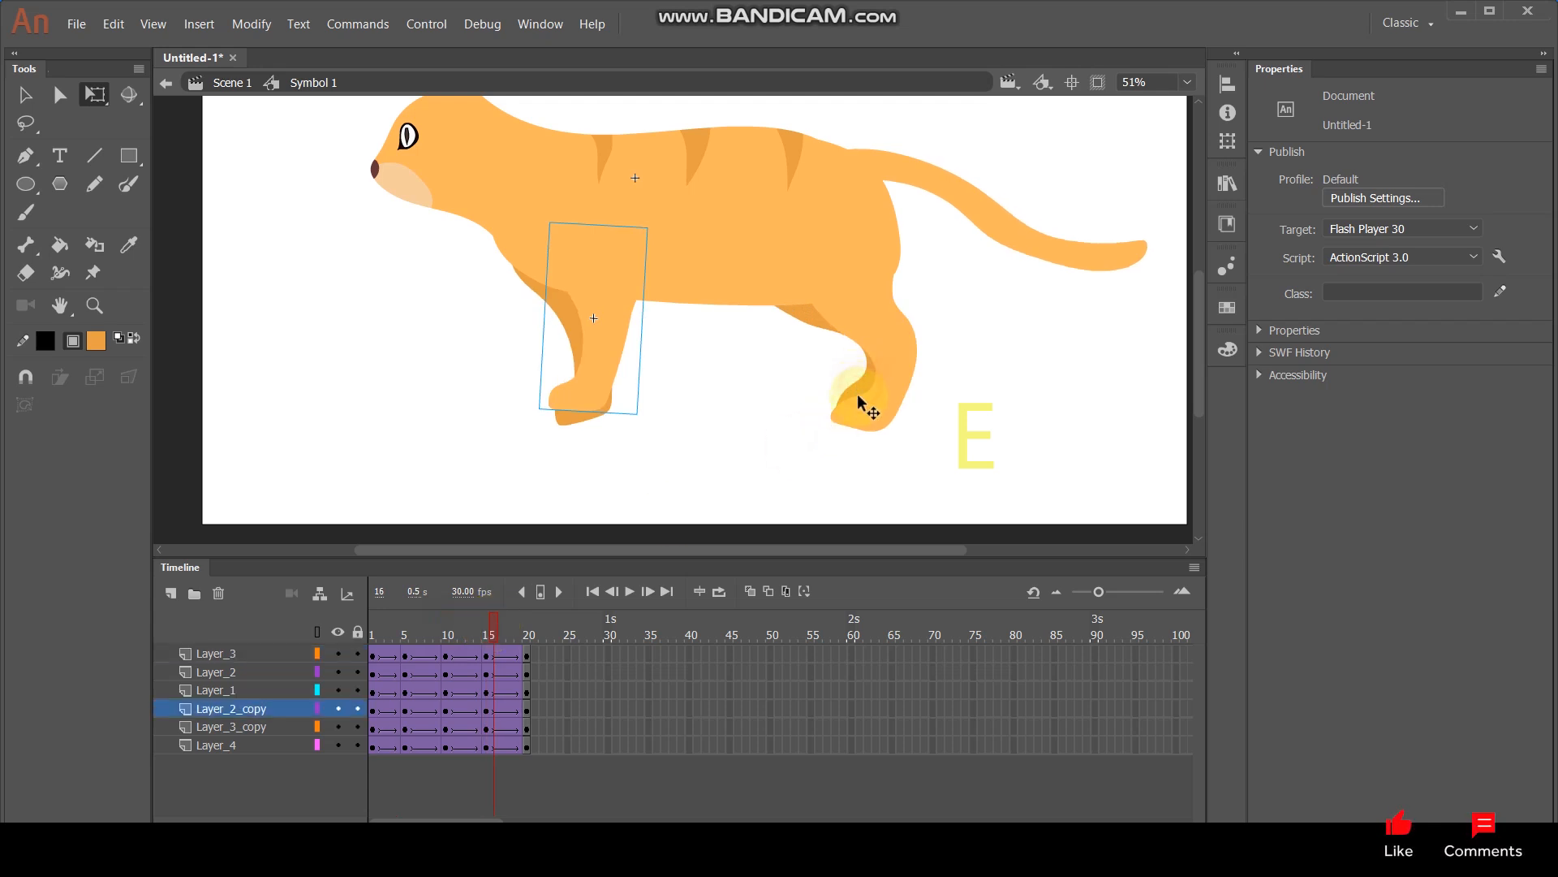
{"action": "left_click", "coordinate": [489, 636]}
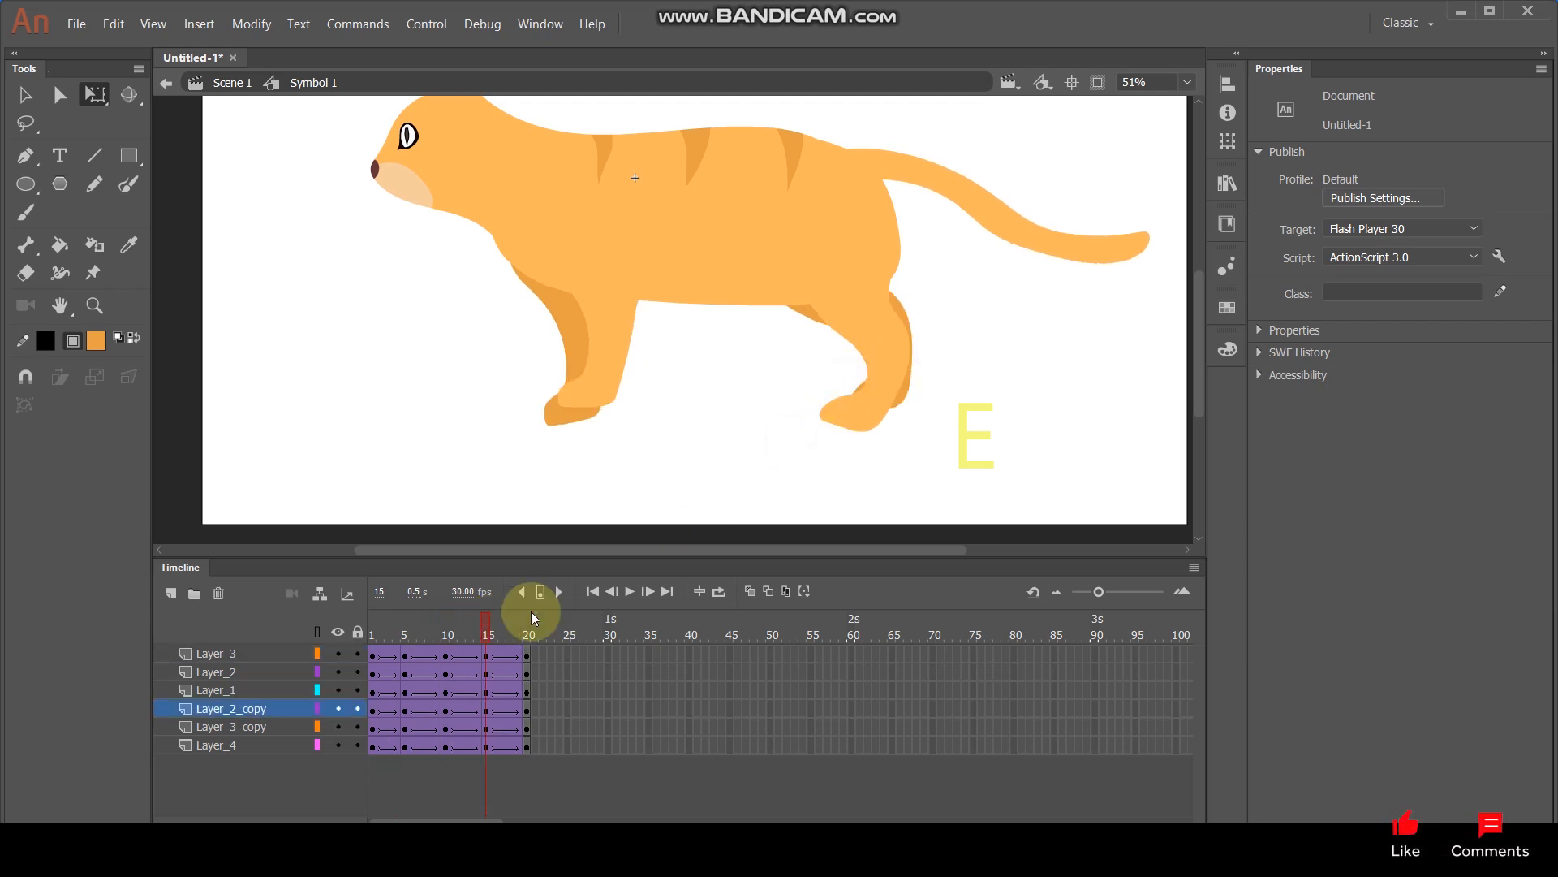
{"action": "left_click", "coordinate": [907, 398]}
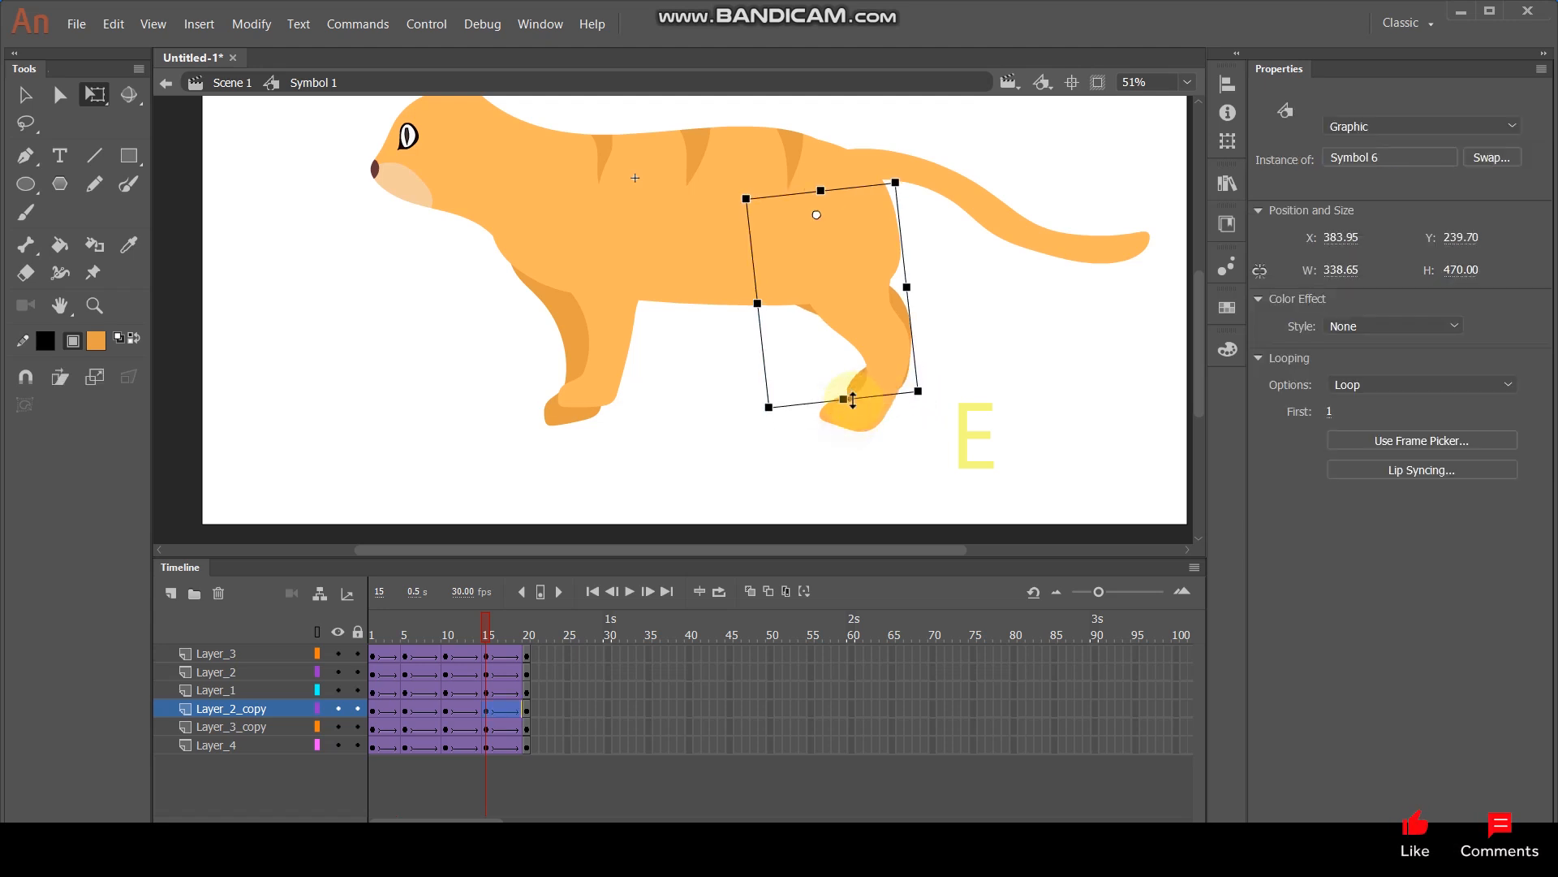
Play back the walk cycle from frame 1 several times to check the lifted legs.
{"action": "left_click_drag", "start_coordinate": [489, 635], "coordinate": [306, 654]}
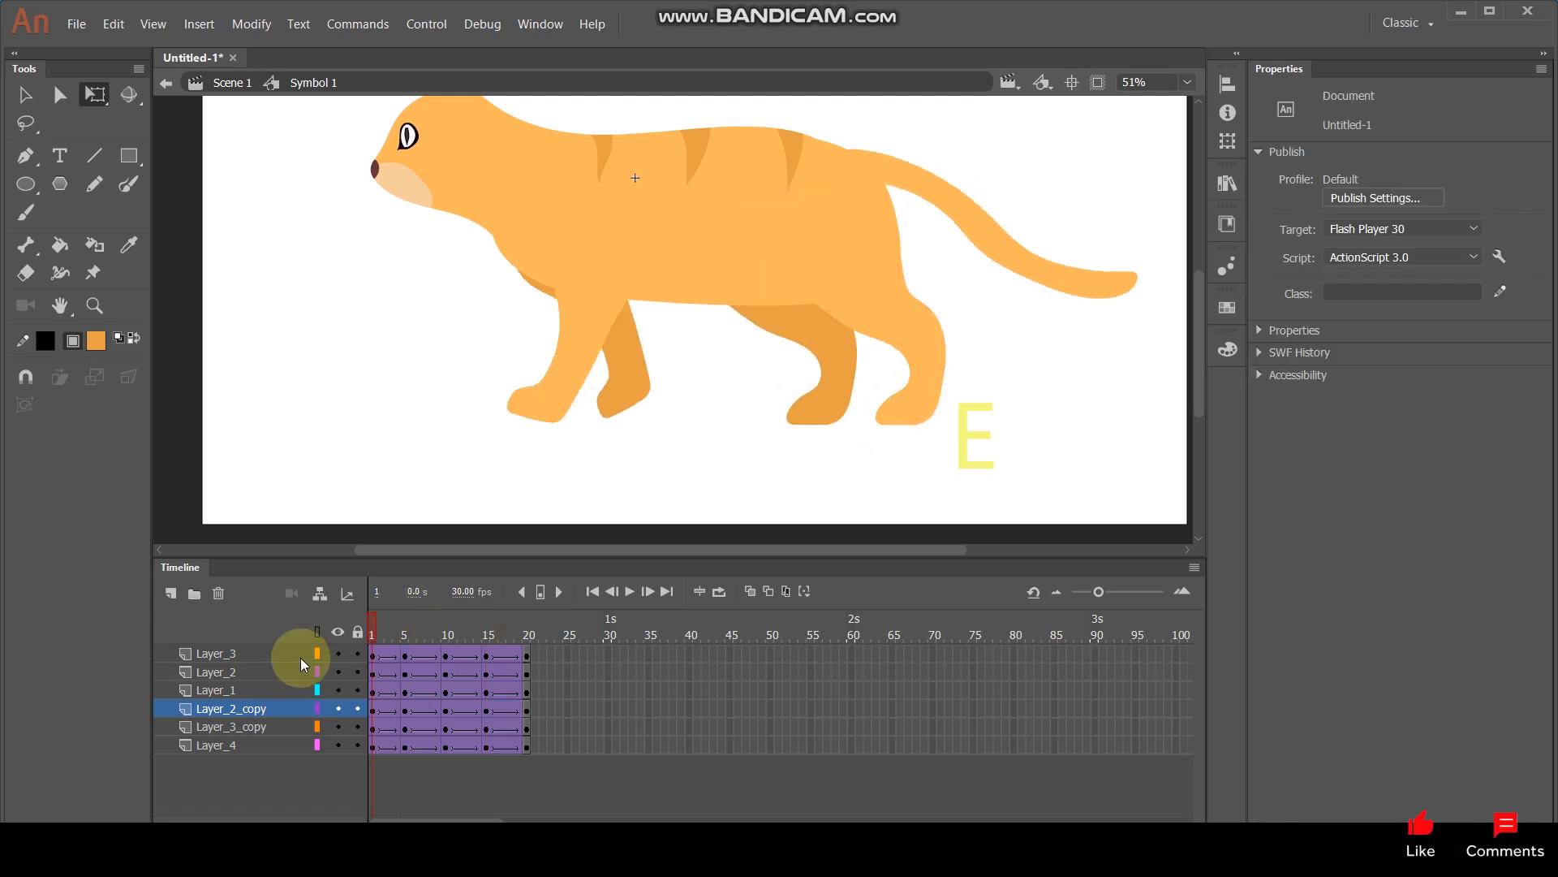
{"action": "key", "text": "Return"}
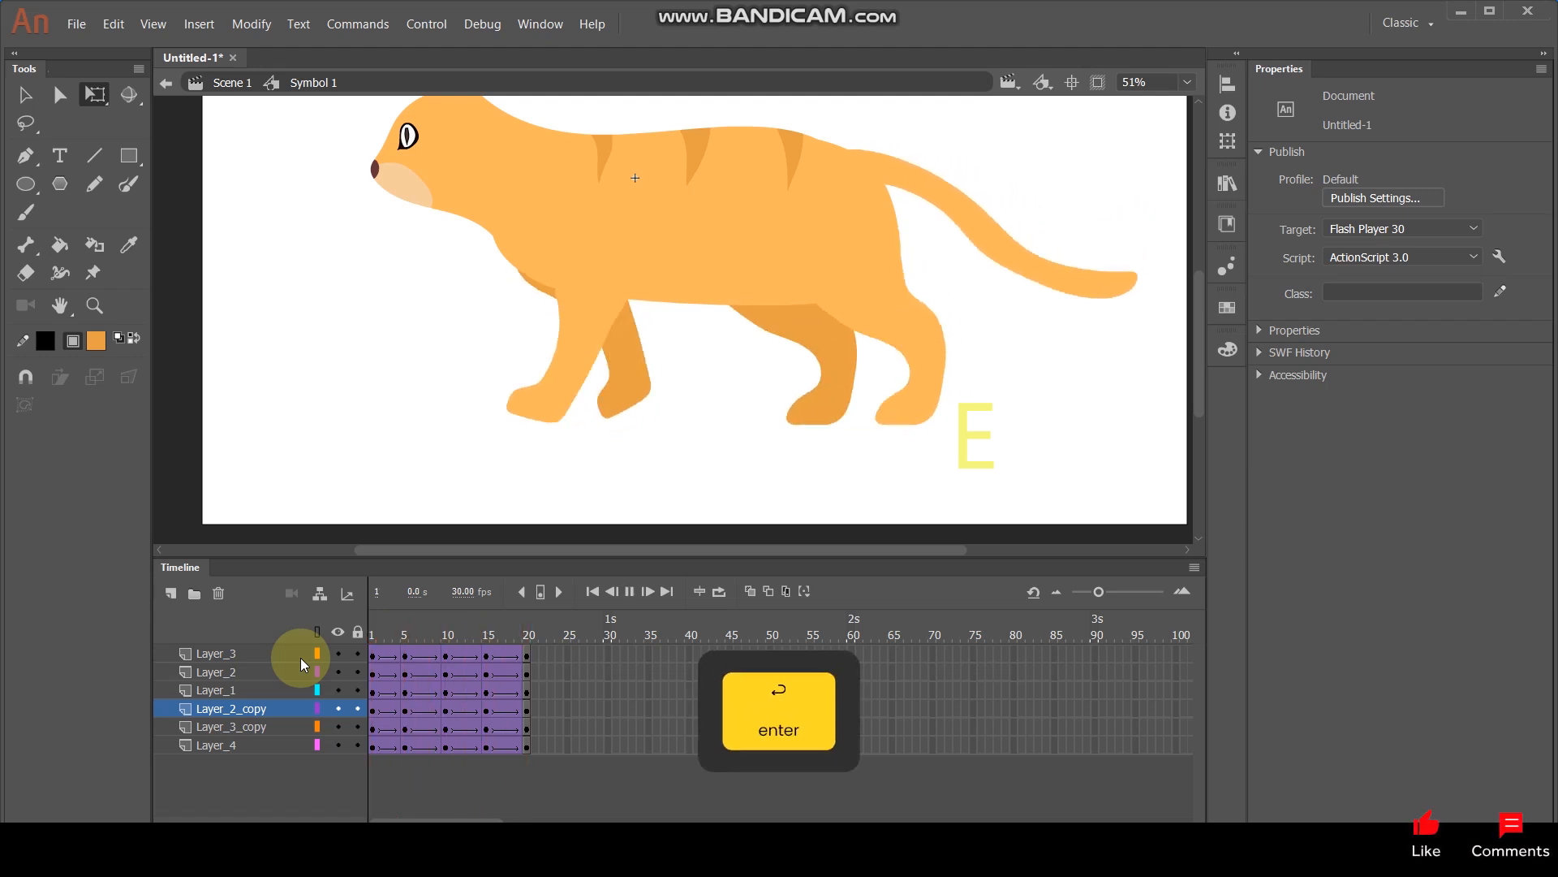
{"action": "key", "text": "Return"}
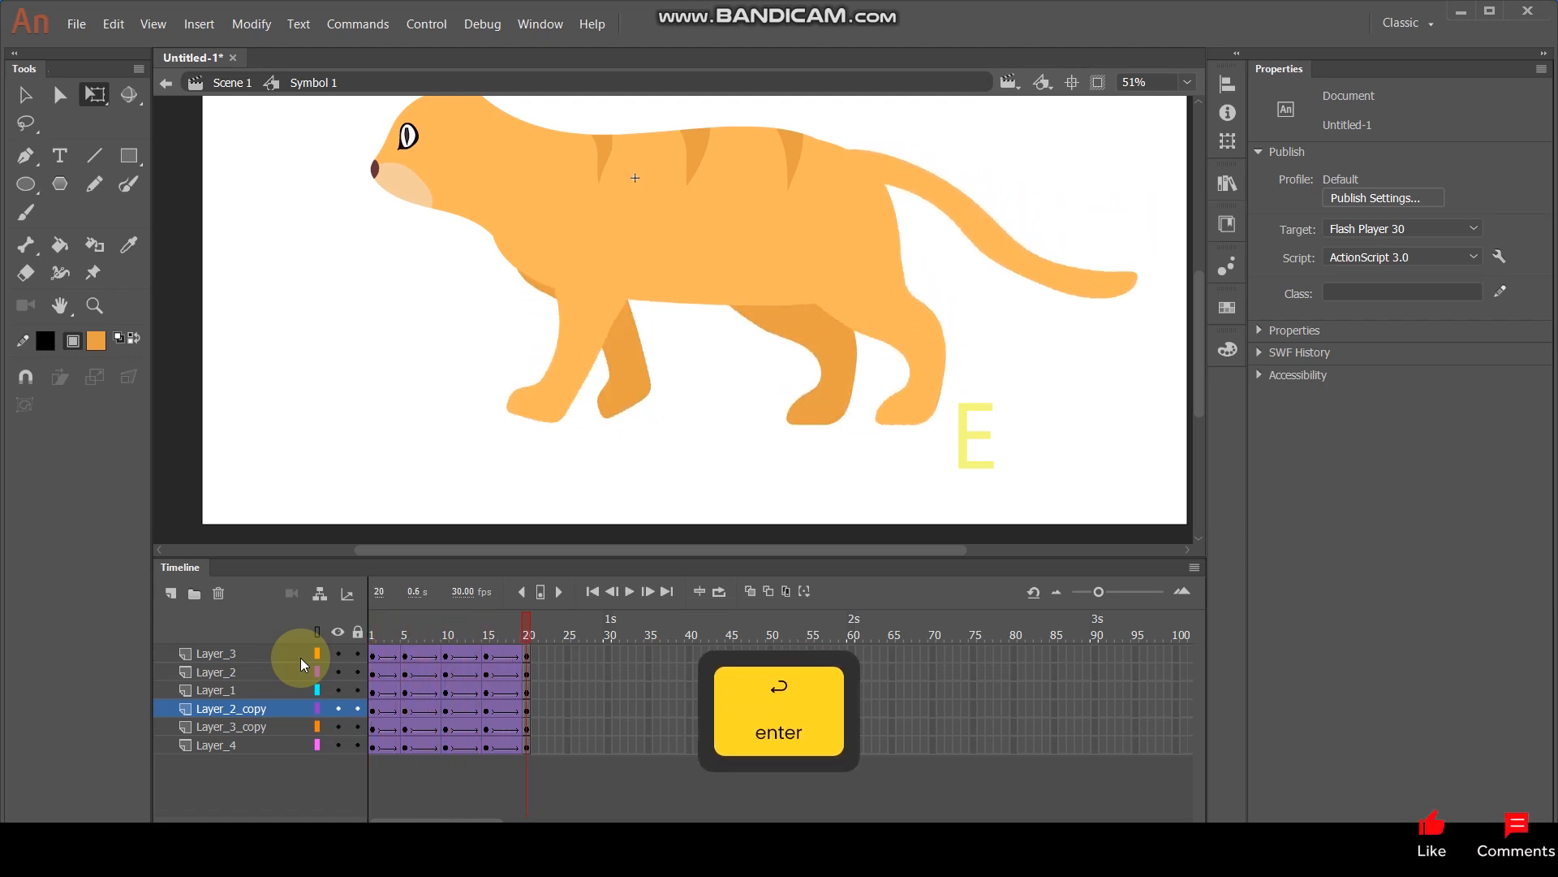
{"action": "key", "text": "Return"}
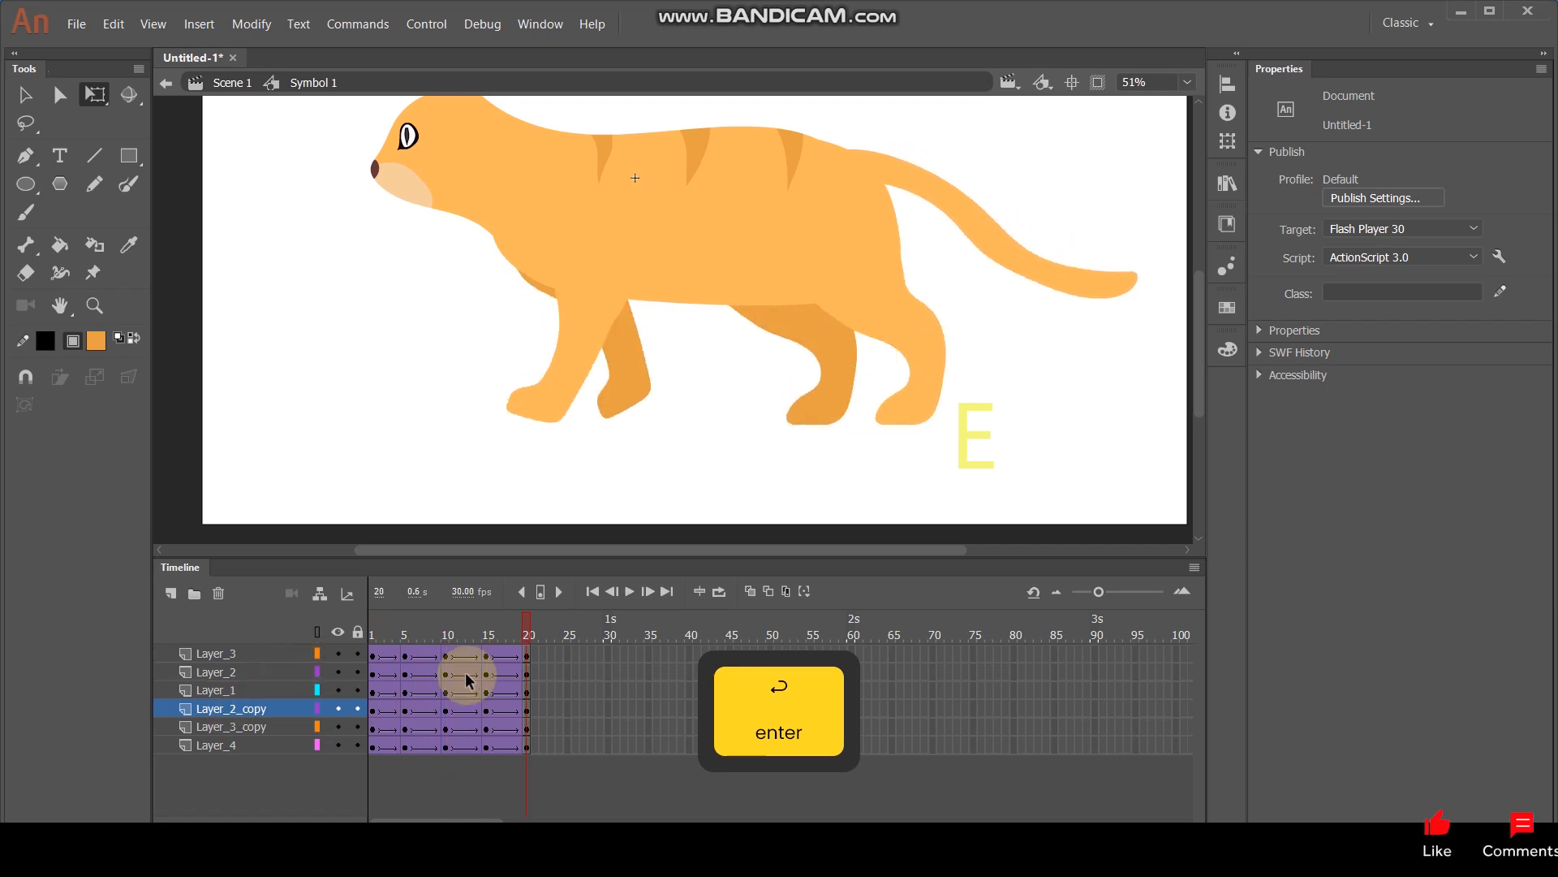
Raise the body and tail together on frame 10 to about Y -254.6 and play back the walk cycle.
{"action": "left_click", "coordinate": [406, 637]}
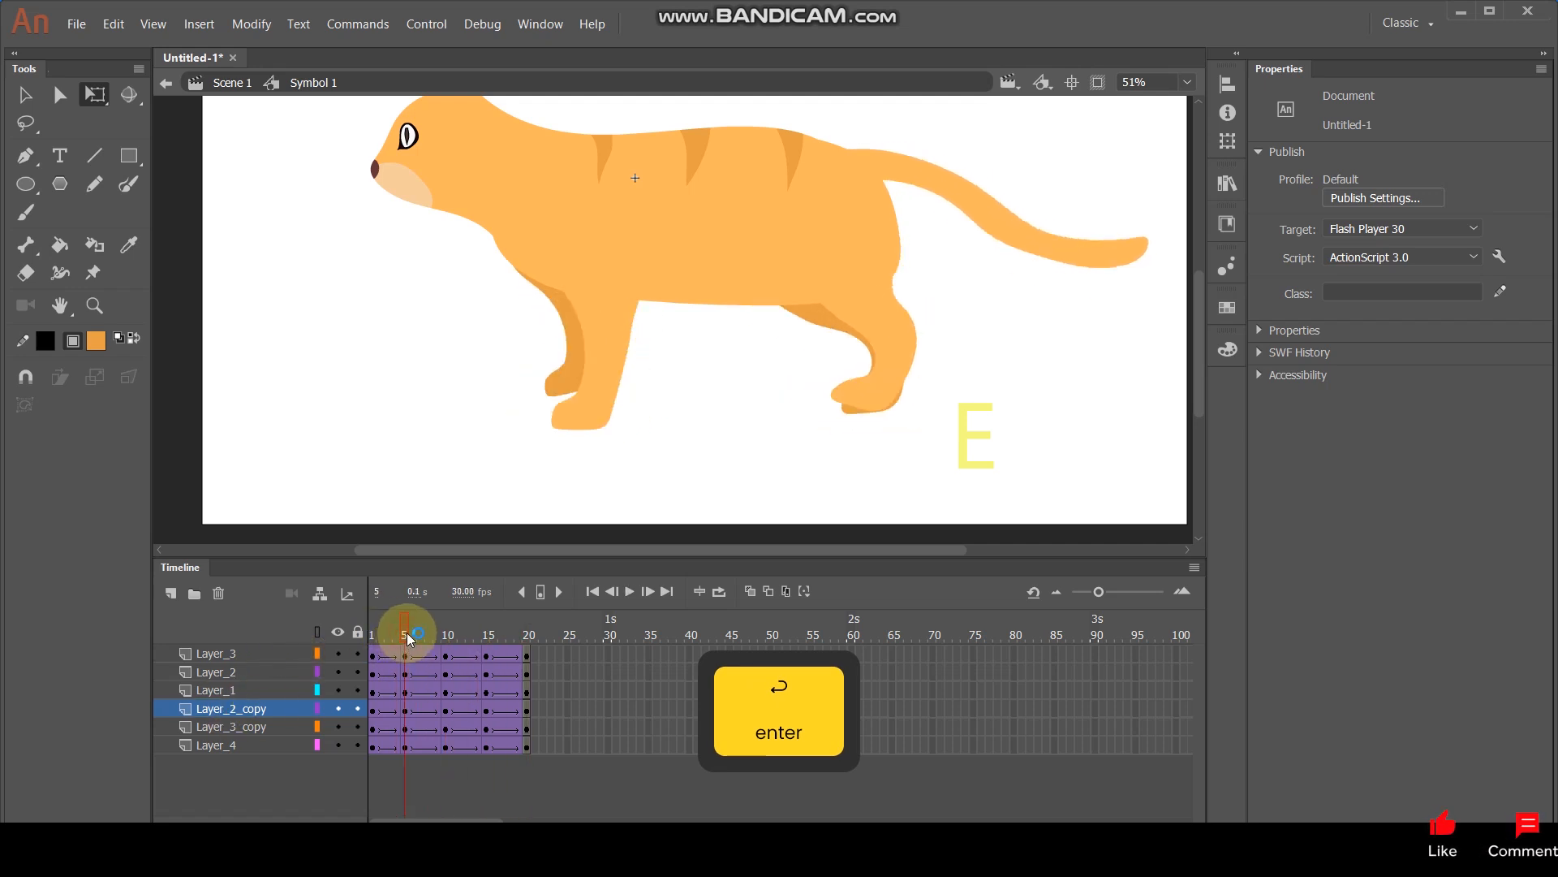
{"action": "left_click", "coordinate": [446, 636]}
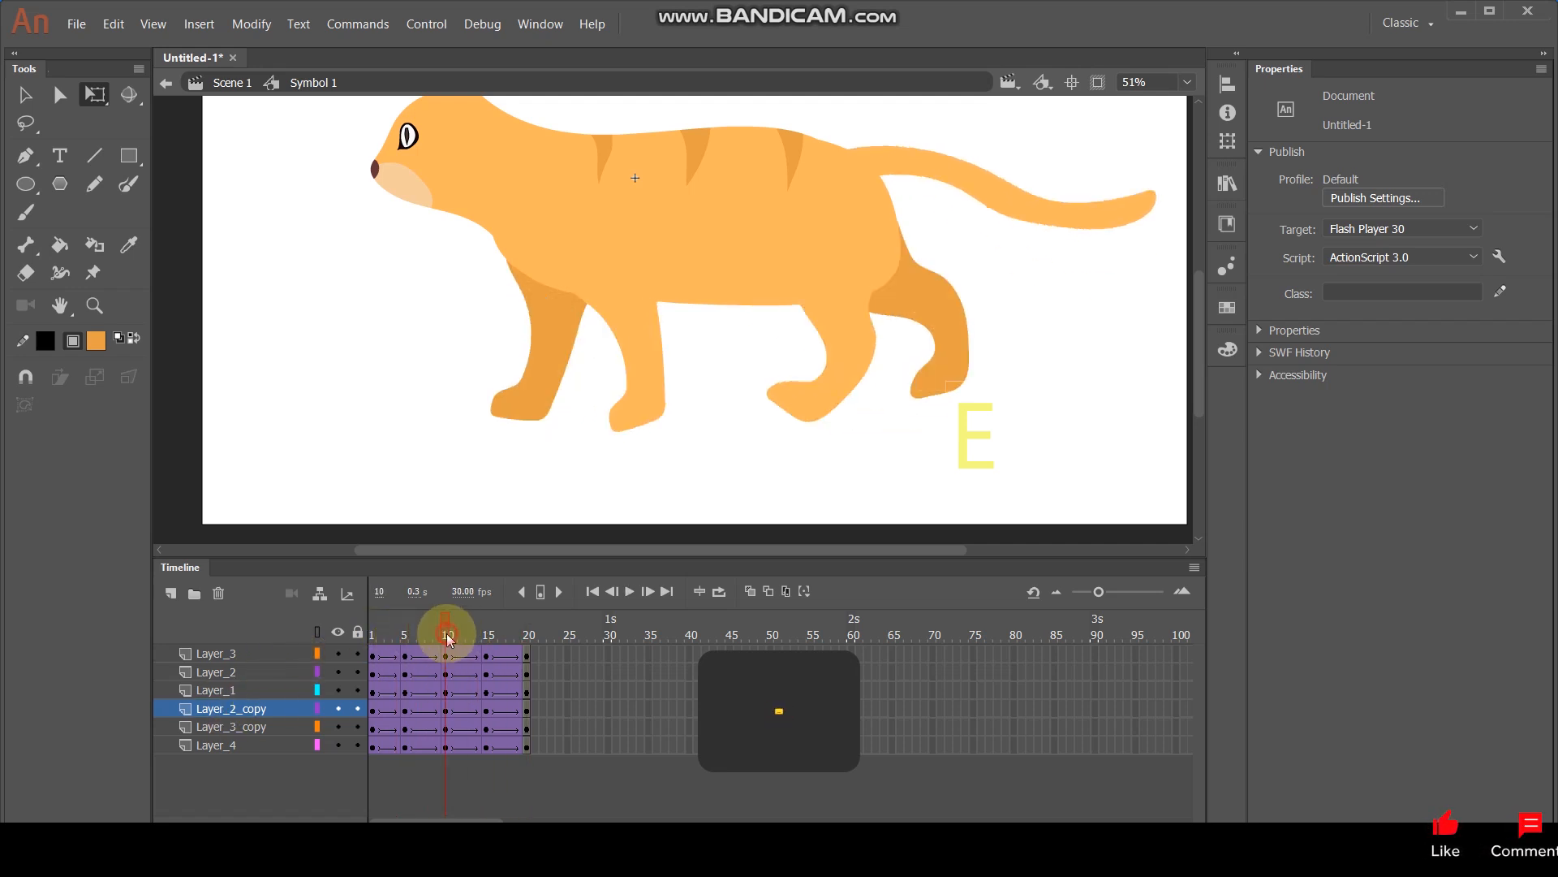
{"action": "left_click", "coordinate": [741, 219]}
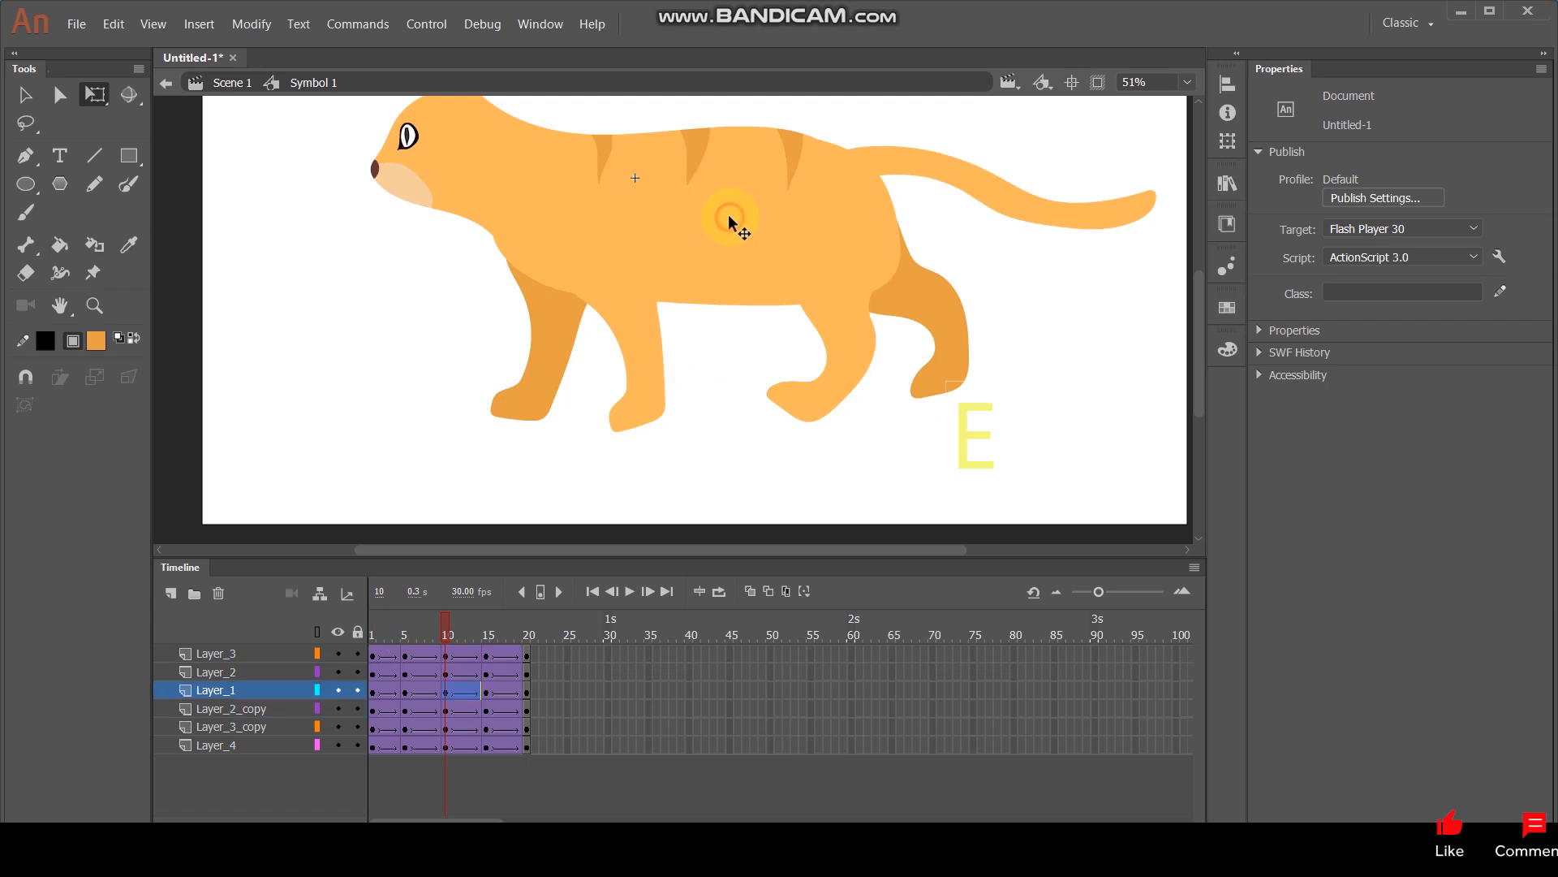
{"action": "left_click", "coordinate": [942, 171], "text": "shift"}
{"action": "key", "text": "Up"}
{"action": "key", "text": "Up"}
{"action": "key", "text": "Up"}
{"action": "key", "text": "Up"}
{"action": "key", "text": "Up"}
{"action": "key", "text": "Up"}
{"action": "key", "text": "Up"}
{"action": "key", "text": "Up"}
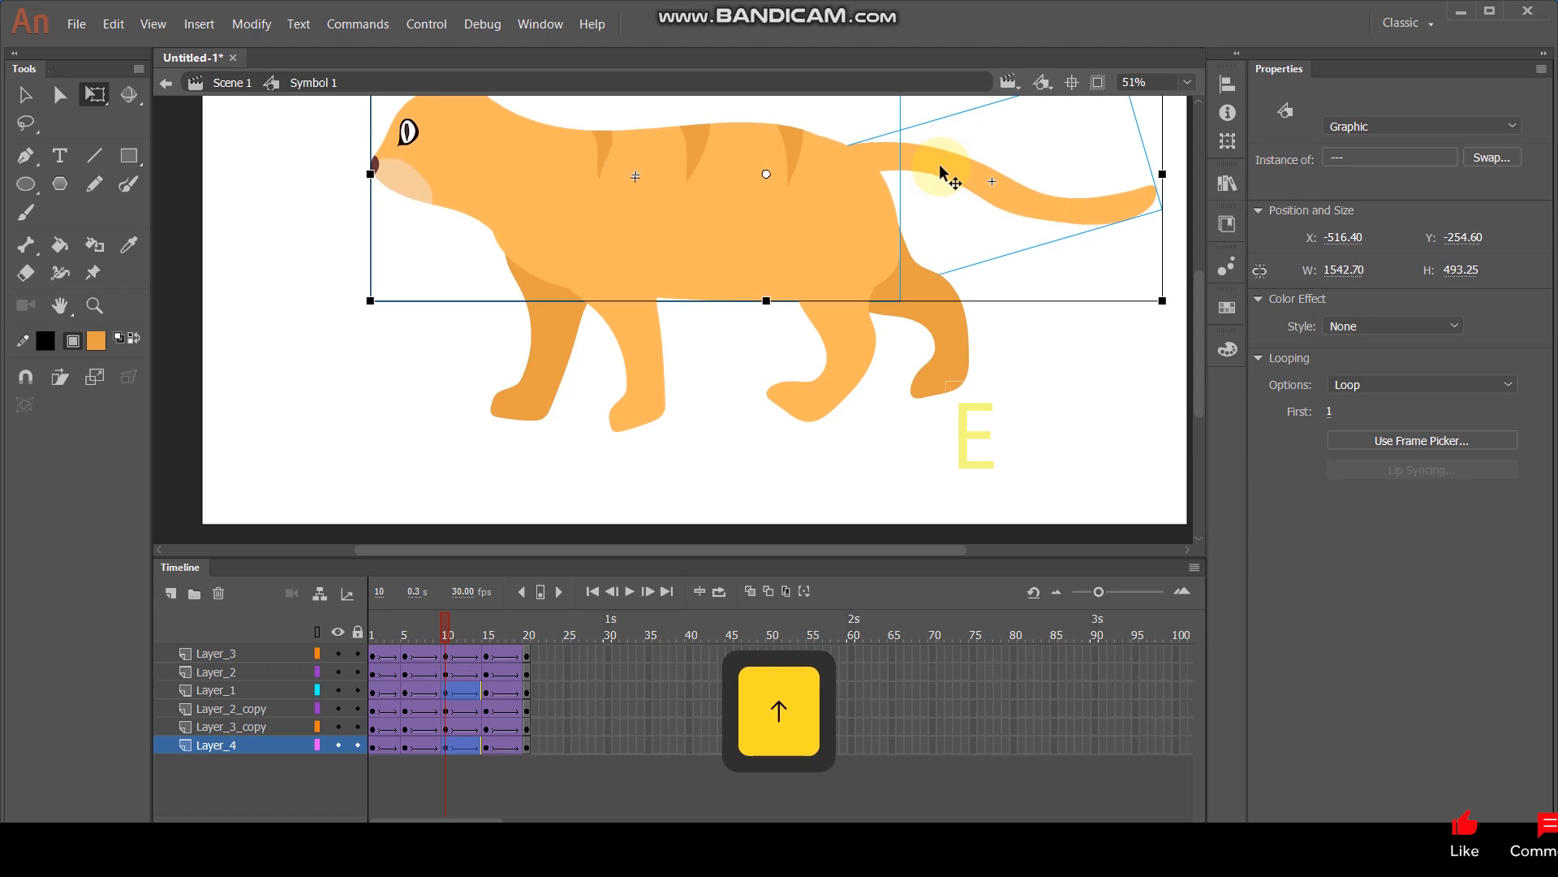
{"action": "left_click_drag", "start_coordinate": [446, 618], "coordinate": [347, 653]}
{"action": "key", "text": "Return"}
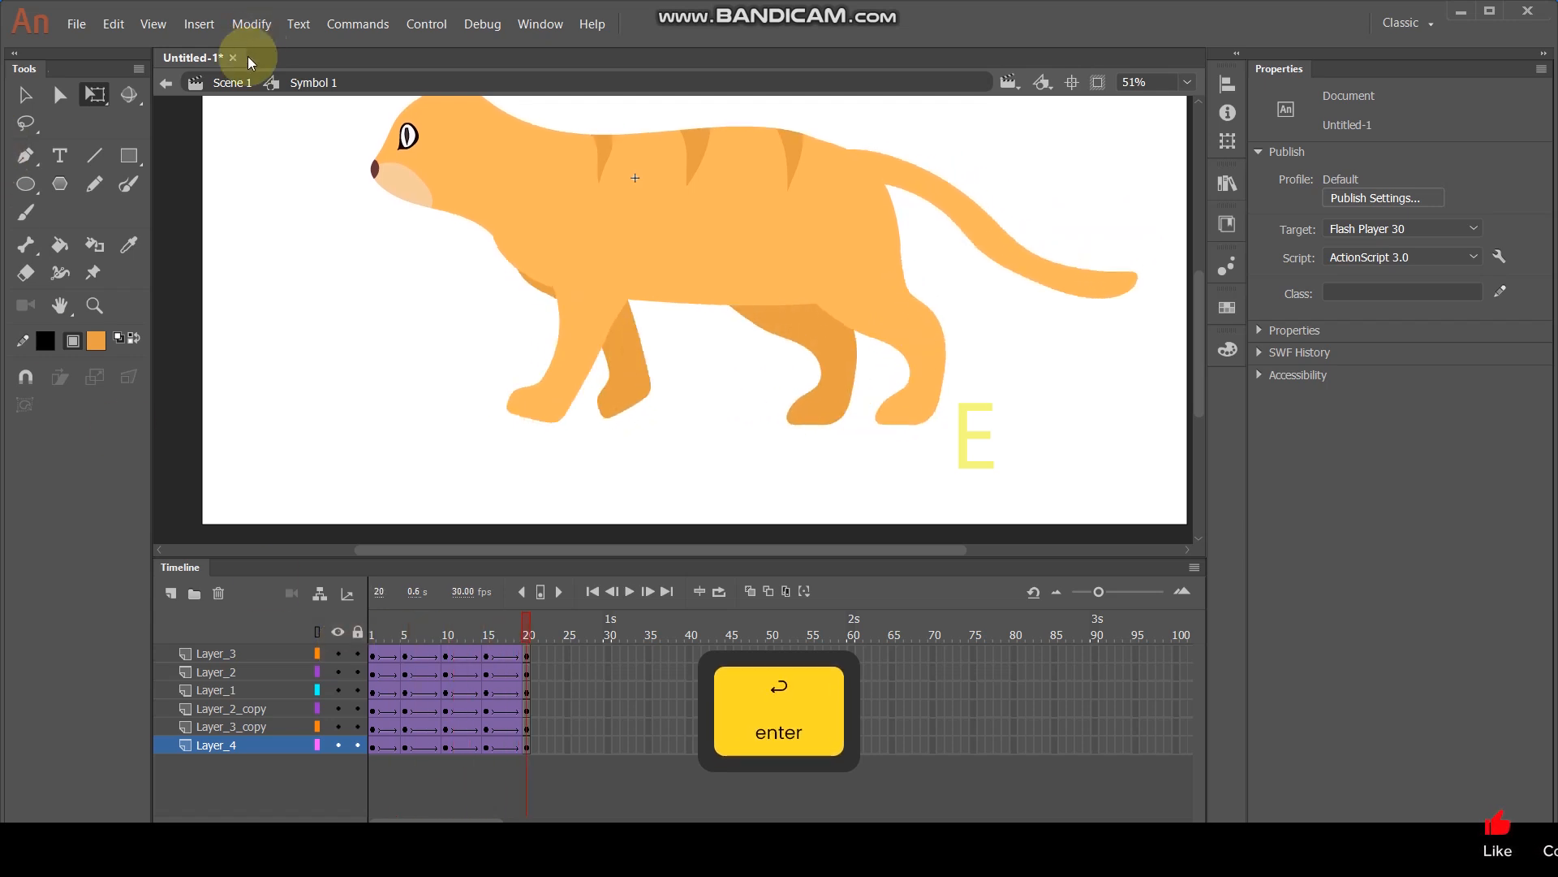
Return to Scene 1 and move the cat off the stage's right side to about X 2753, Y 399.
{"action": "left_click", "coordinate": [232, 82]}
{"action": "left_click", "coordinate": [583, 305]}
{"action": "scroll", "coordinate": [573, 289], "scroll_direction": "down", "scroll_amount": 5}
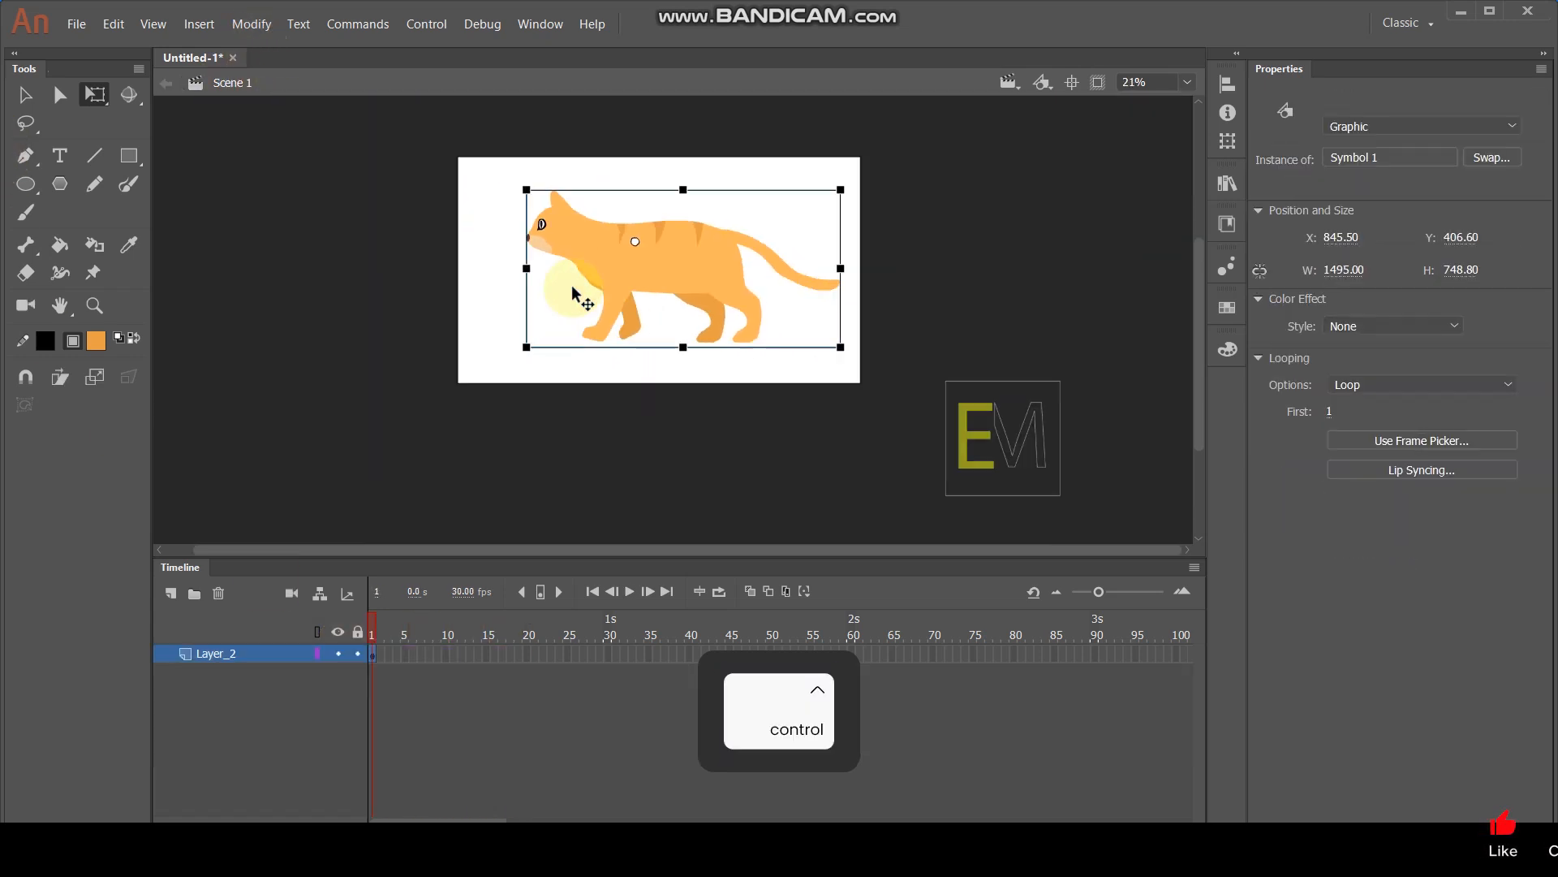
{"action": "scroll", "coordinate": [757, 303], "scroll_direction": "up", "scroll_amount": 2}
{"action": "left_click_drag", "start_coordinate": [650, 237], "coordinate": [1148, 236]}
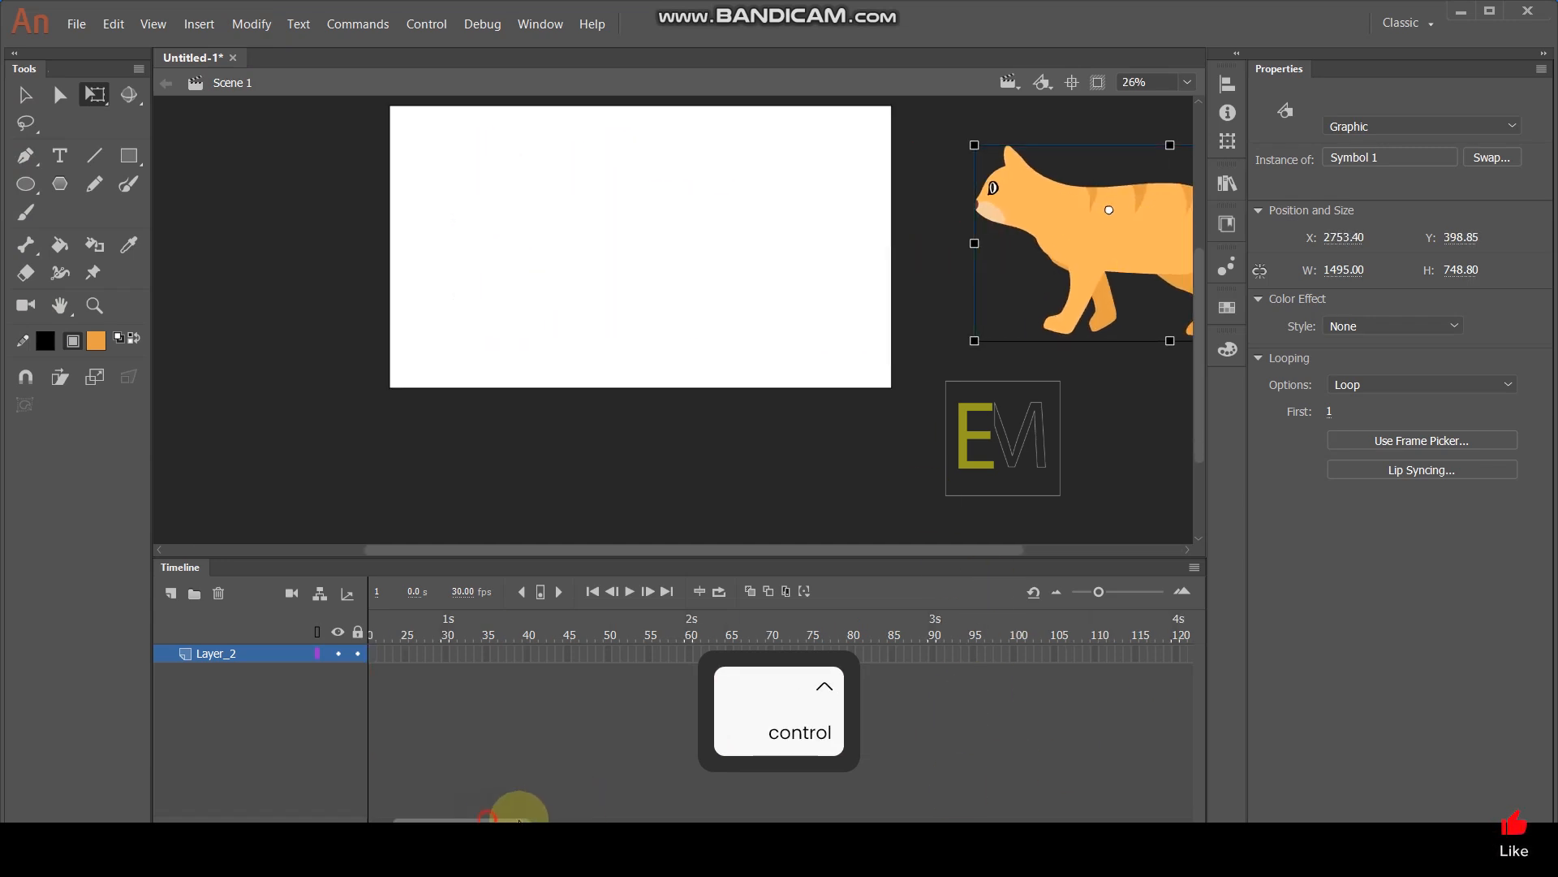
Animate the cat with a classic tween to a keyframe at frame 150, past the stage's left edge at about X -1256, Y 457.
{"action": "left_click_drag", "start_coordinate": [520, 818], "coordinate": [581, 816]}
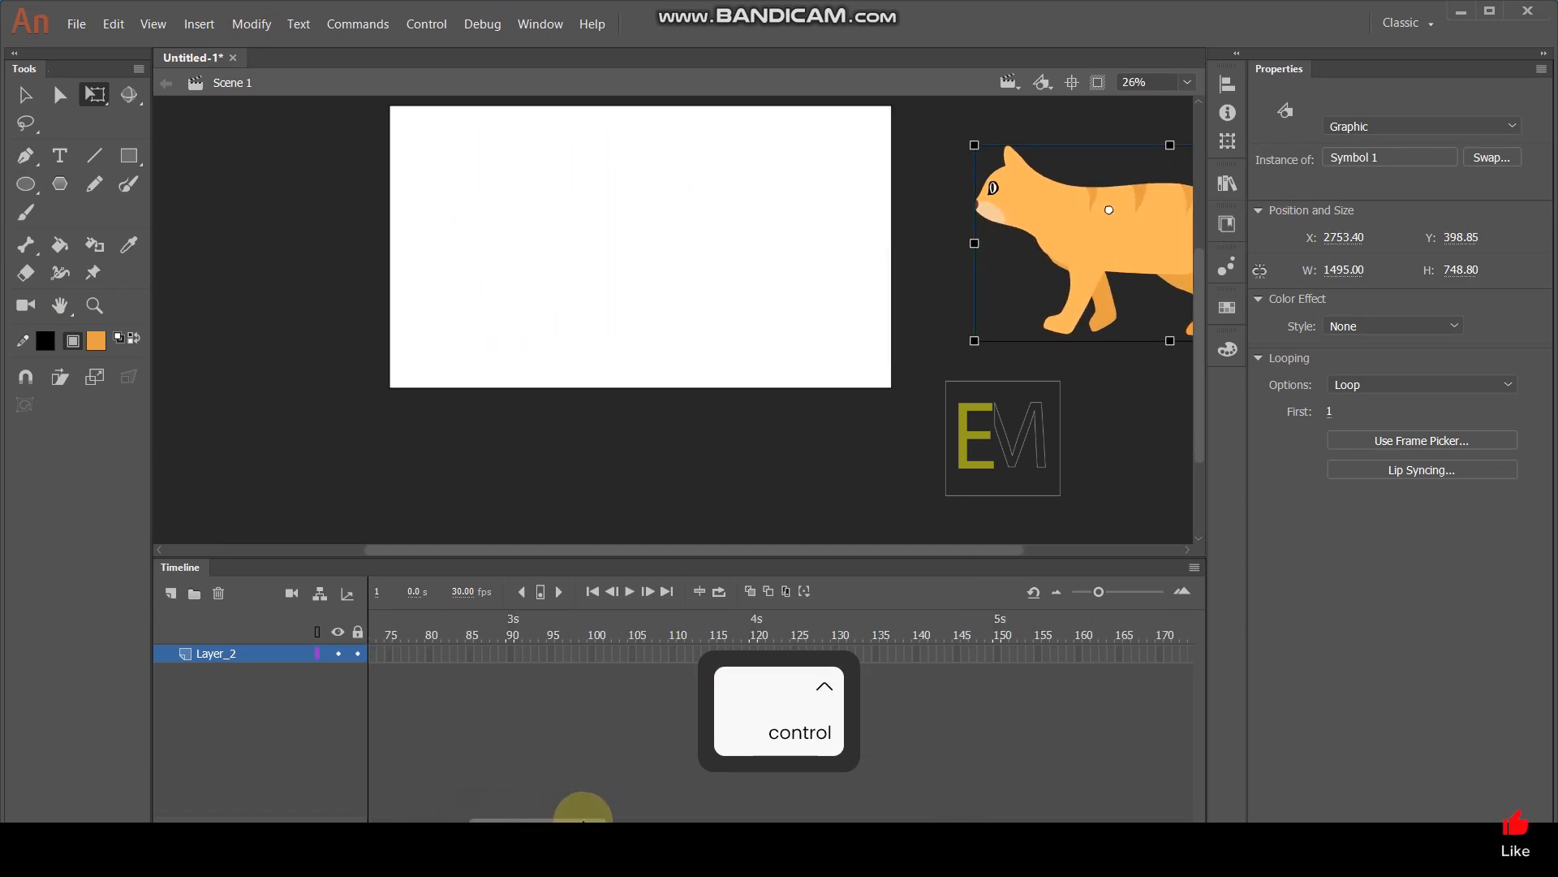
{"action": "left_click", "coordinate": [996, 654]}
{"action": "key", "text": "F6"}
{"action": "left_click_drag", "start_coordinate": [1120, 209], "coordinate": [94, 265]}
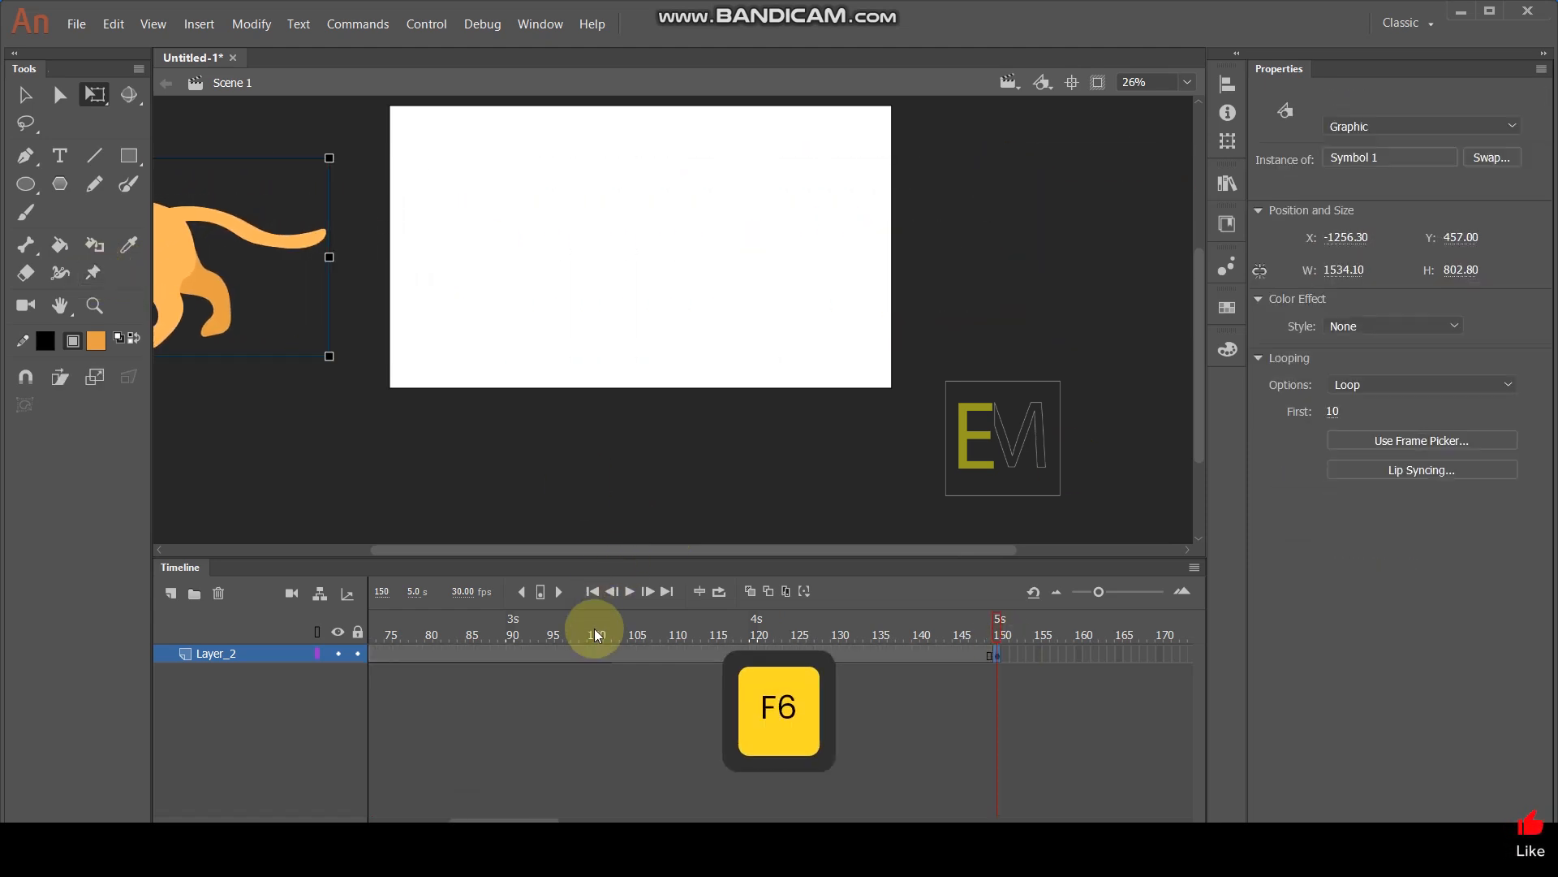
{"action": "right_click", "coordinate": [595, 654]}
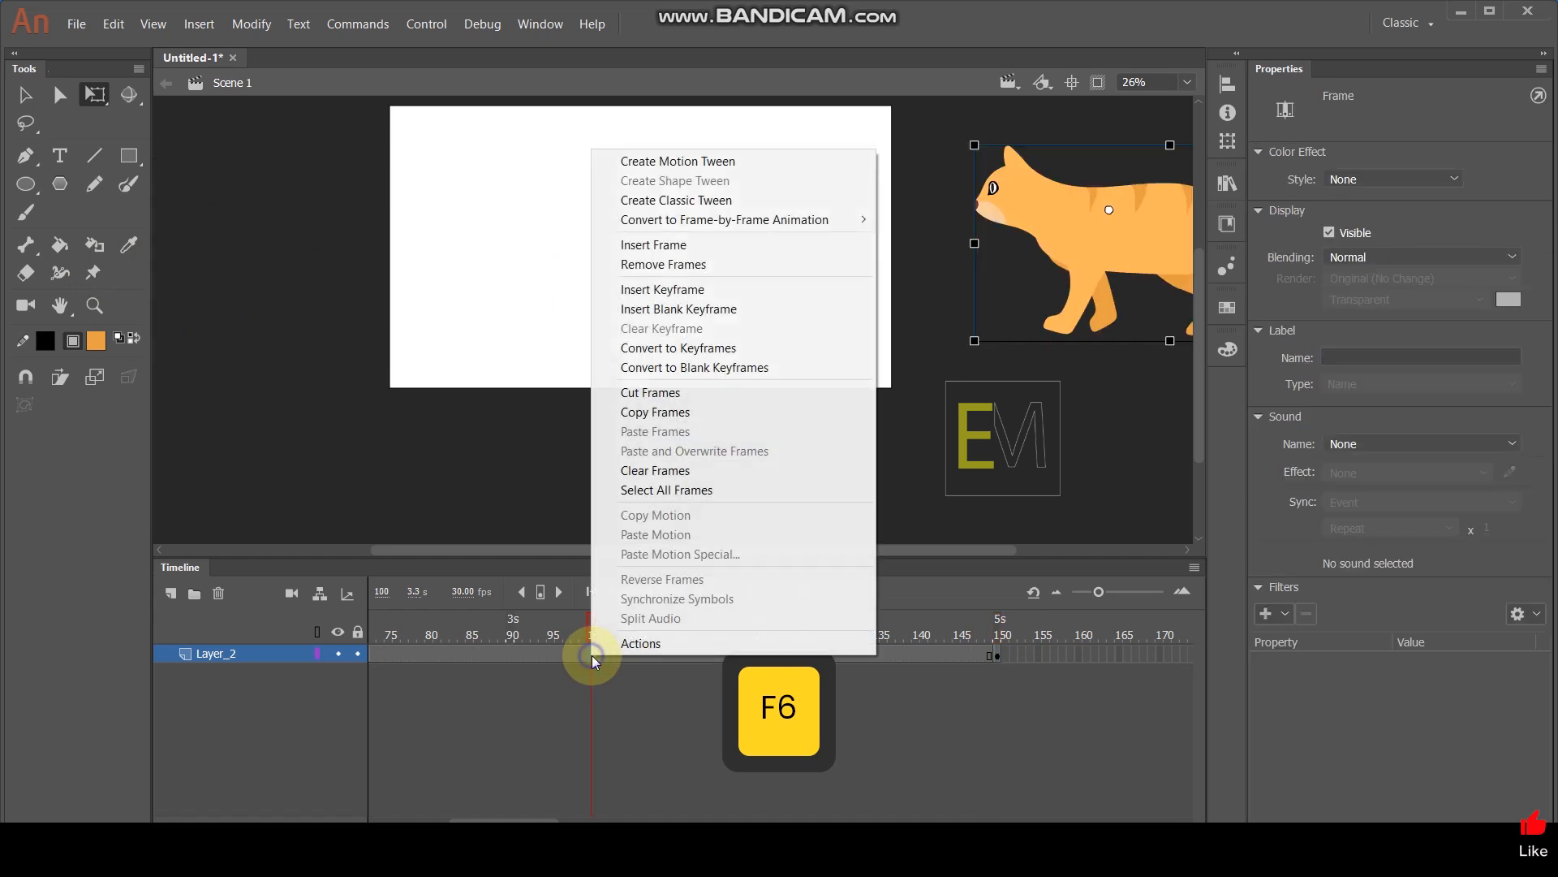
{"action": "left_click", "coordinate": [725, 200]}
Test the movie in a maximized preview window to watch the cat walk across the stage.
{"action": "key", "text": "ctrl+Return"}
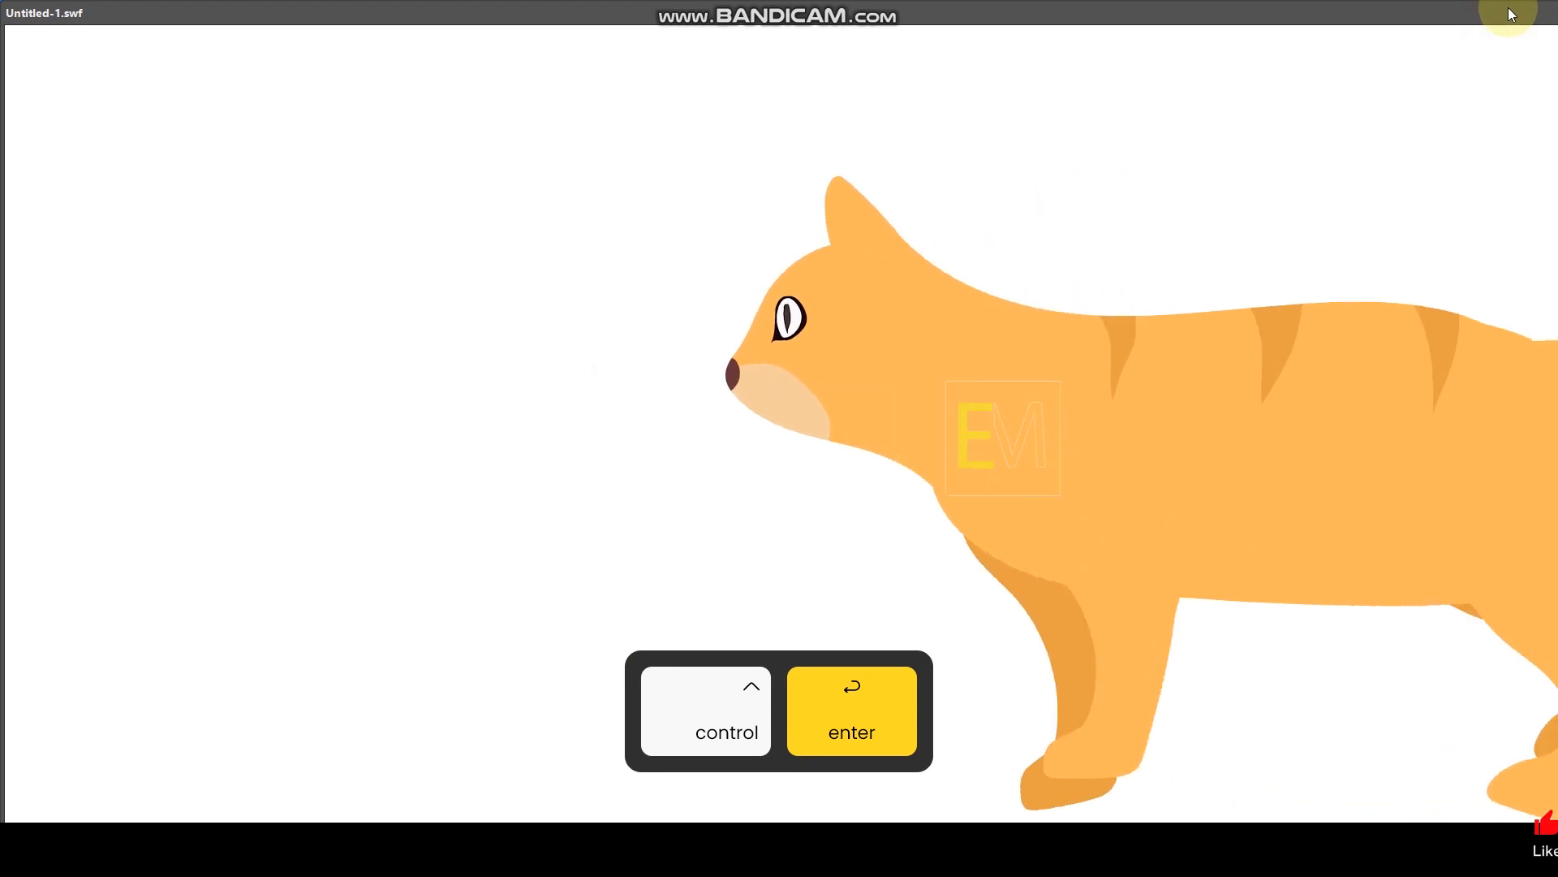
{"action": "left_click_drag", "start_coordinate": [1508, 8], "coordinate": [1292, 25]}
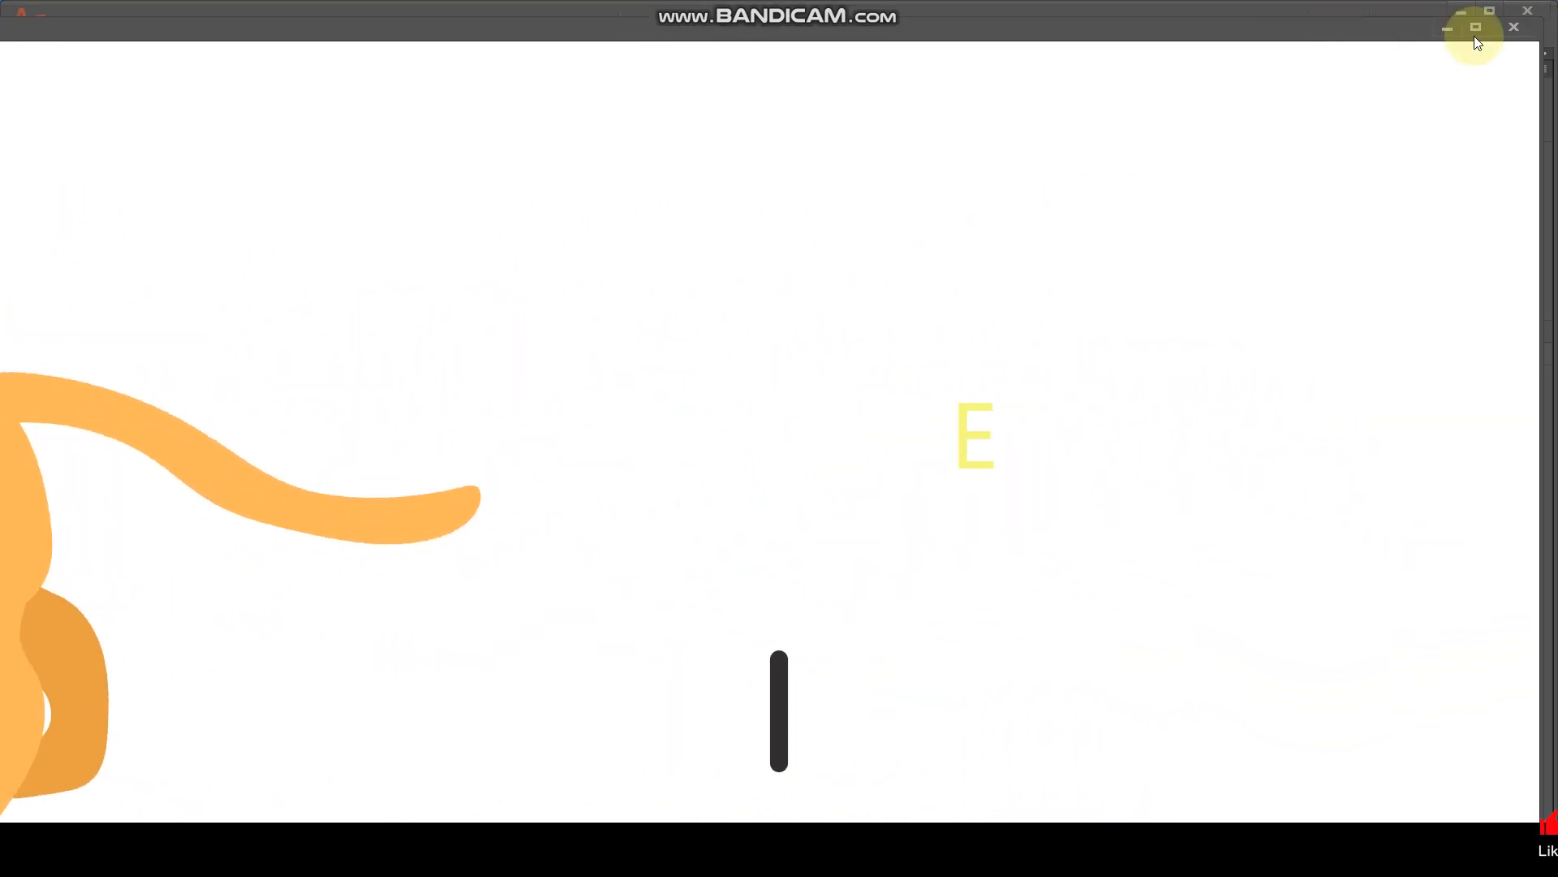
{"action": "left_click", "coordinate": [1477, 23]}
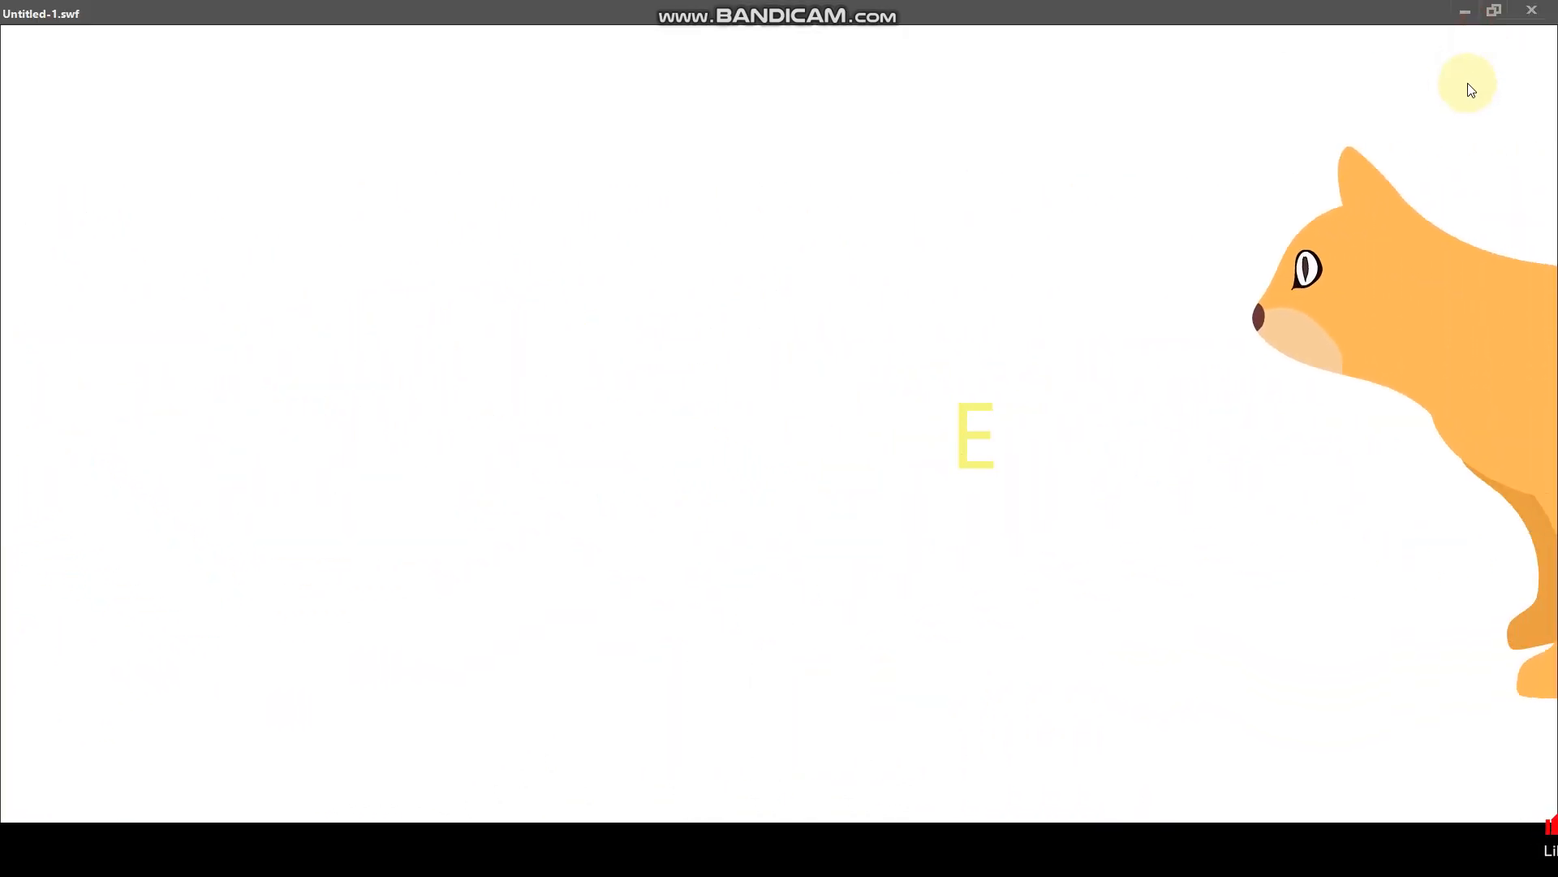